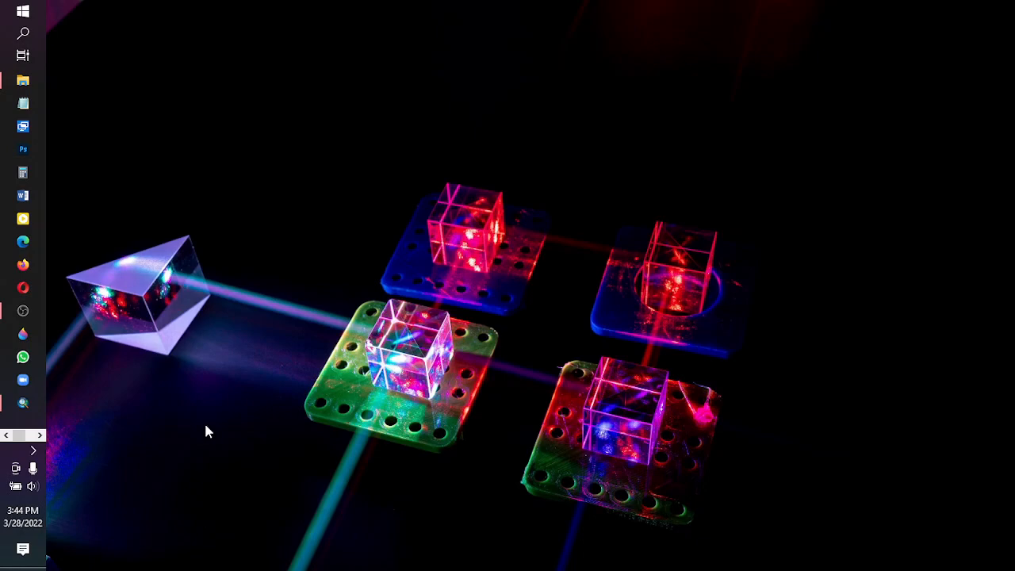
- Bring up the rough folder in File Explorer and view the contents of its T1_23 subfolder
mouse_move(23, 80)
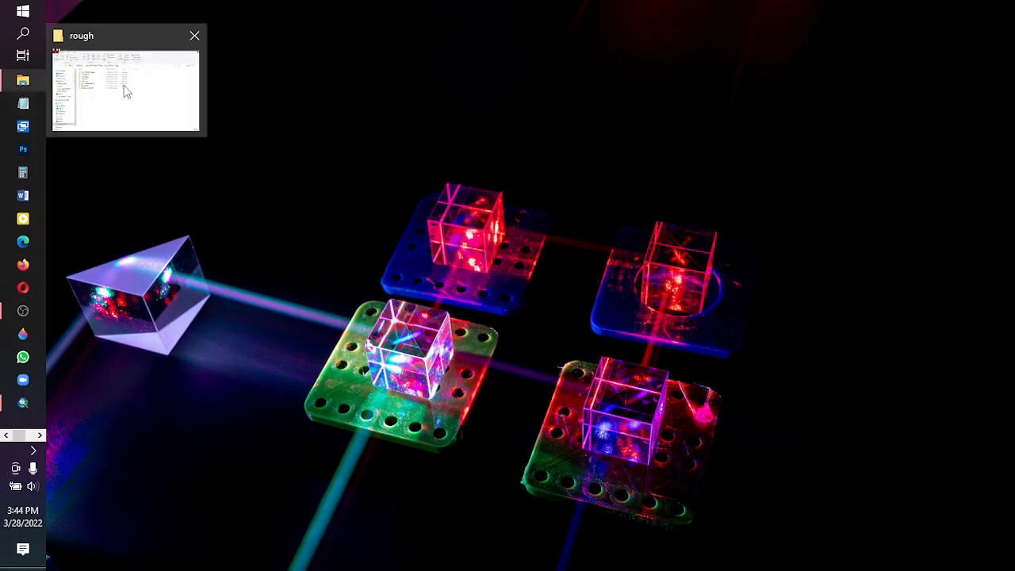
click(123, 88)
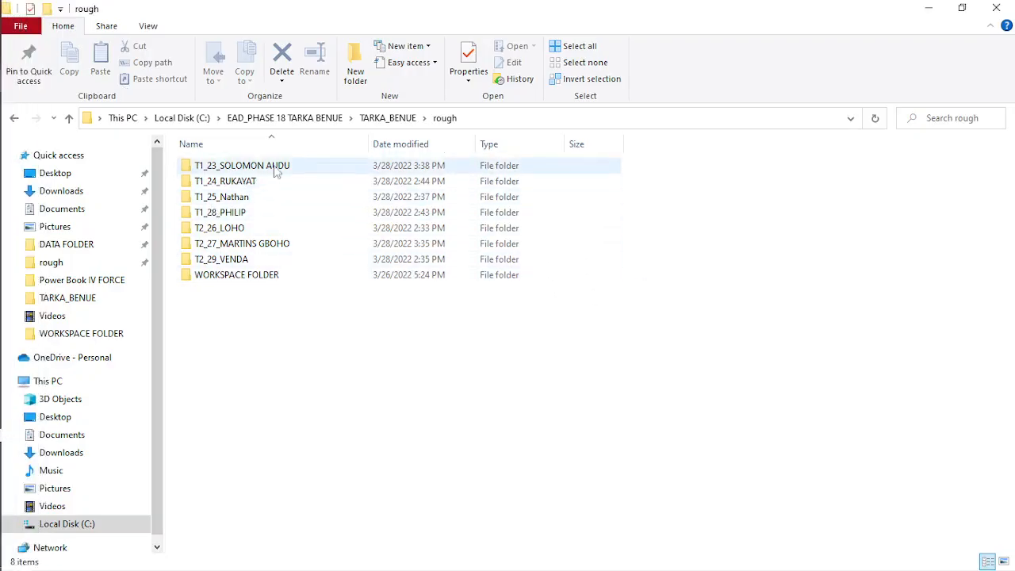
double_click(243, 168)
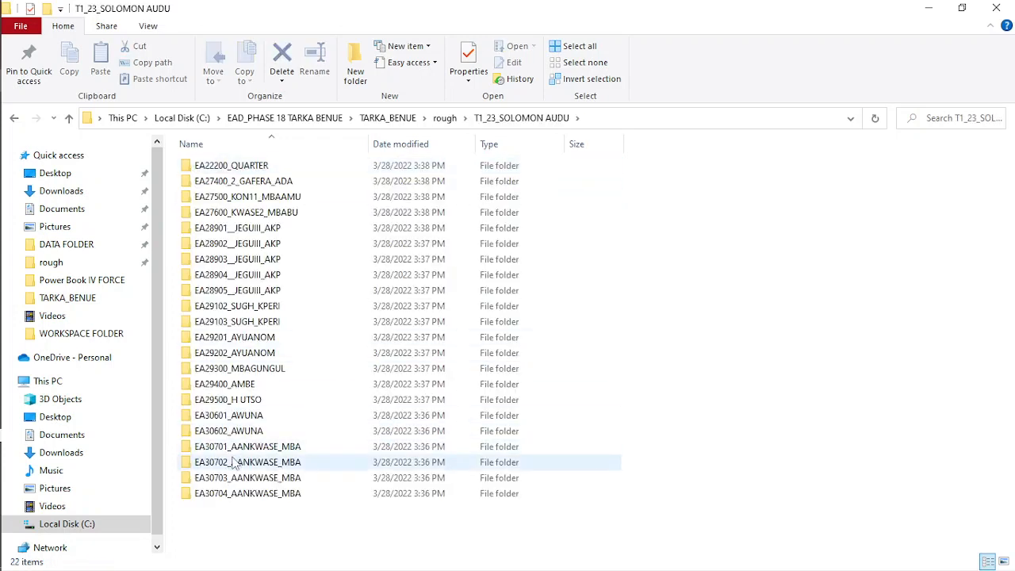
click(14, 119)
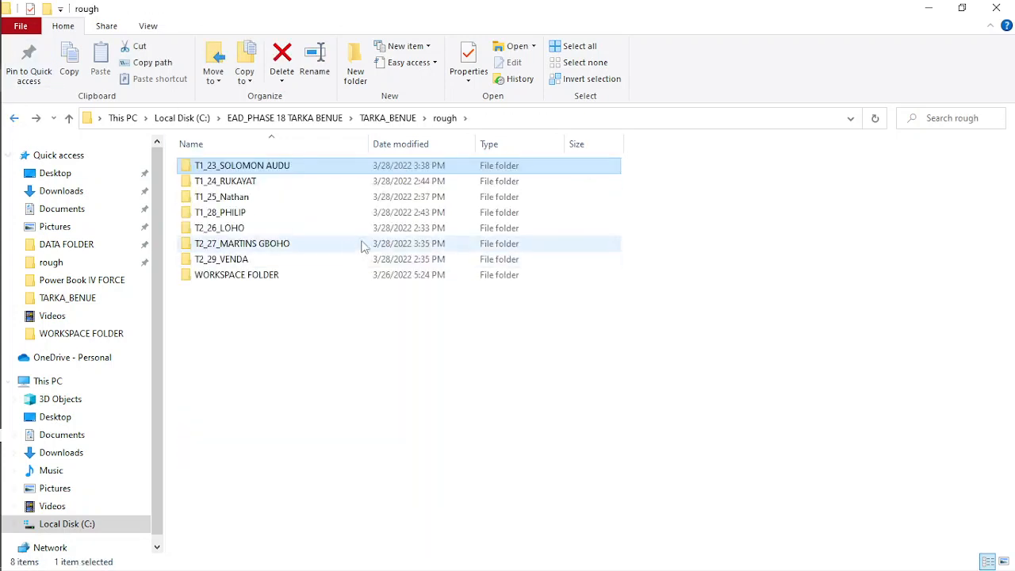
- Search the rough folder for BLD and copy all the files found
click(918, 120)
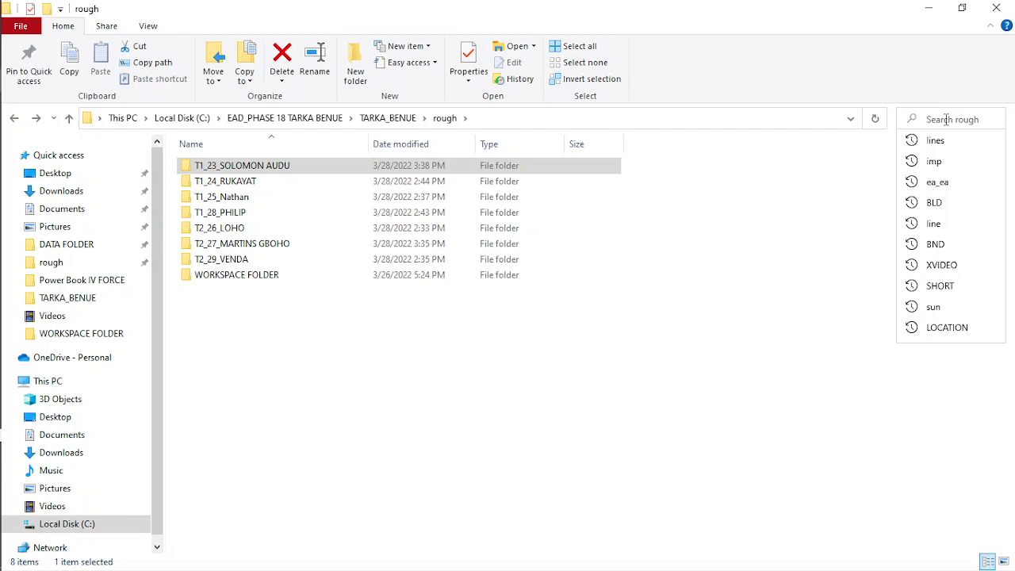
text(BLD)
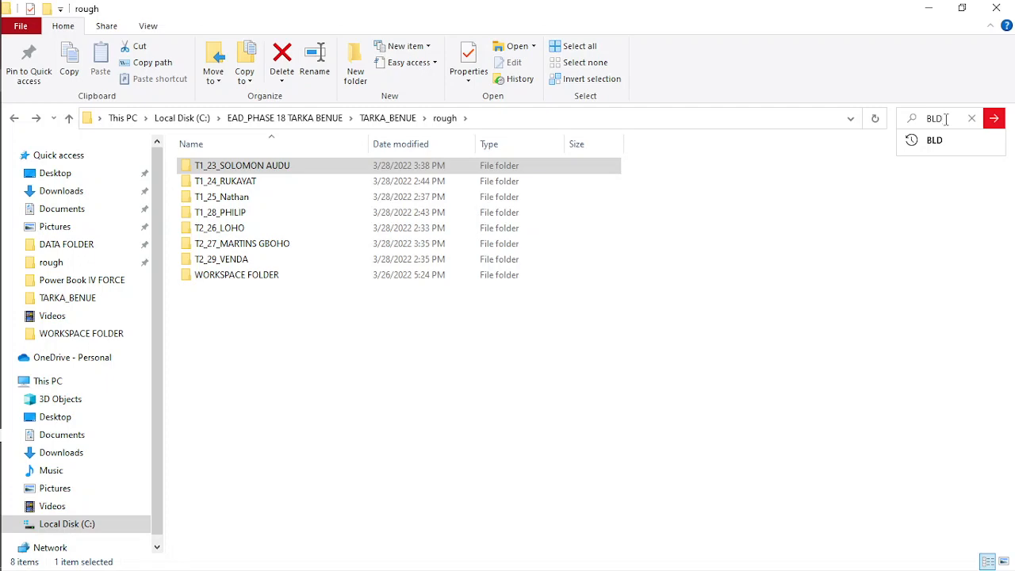
key(Return)
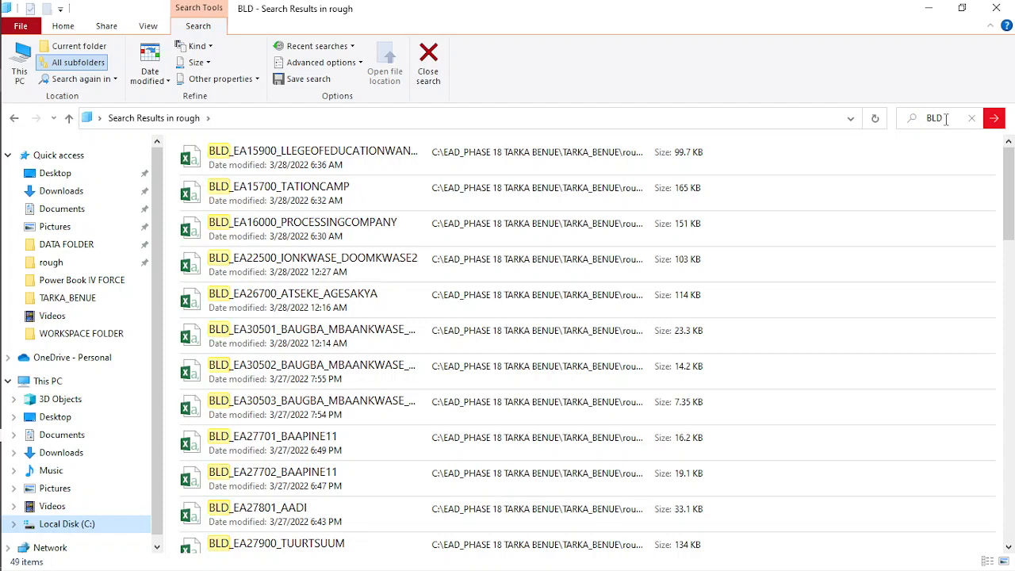
key(ctrl+a)
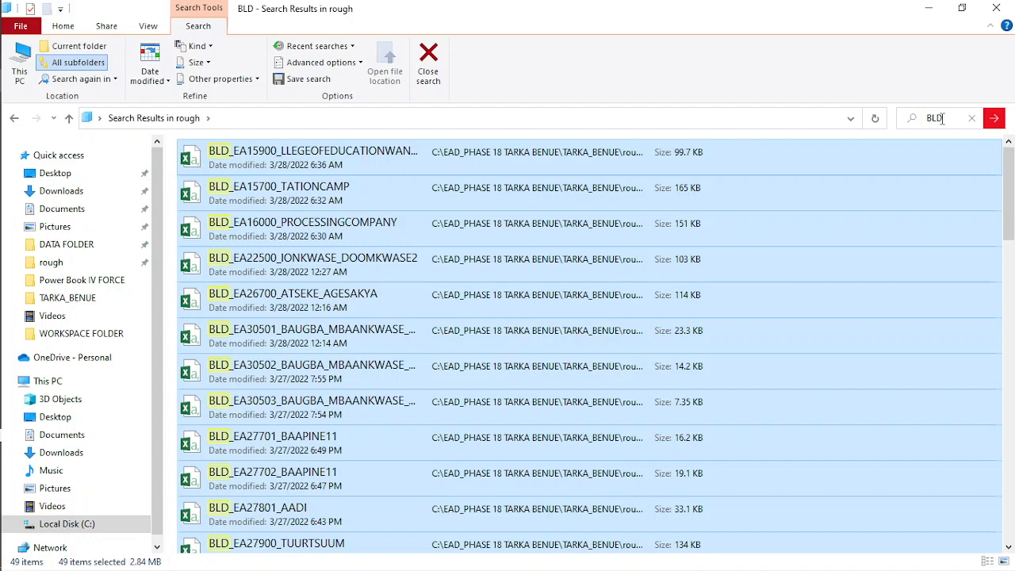
right_click(417, 229)
click(452, 381)
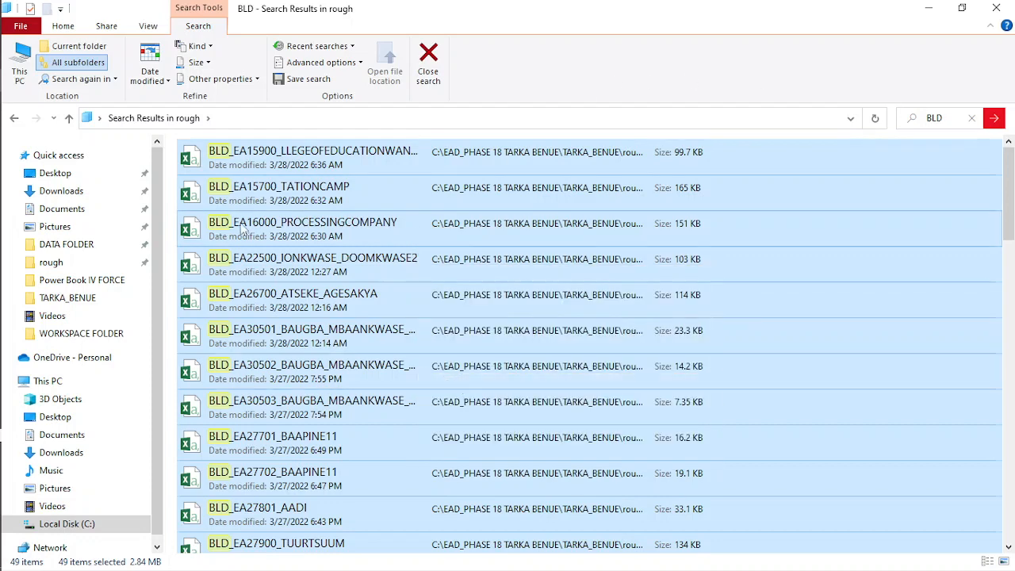
- Paste the copied BLD files into WORKSPACE FOLDER inside the rough folder
click(14, 118)
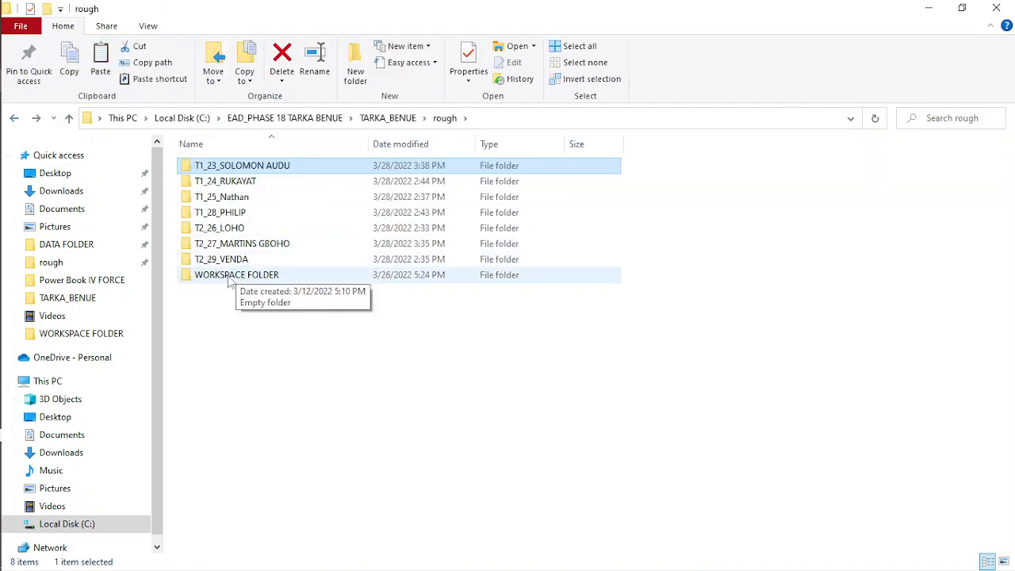
double_click(259, 281)
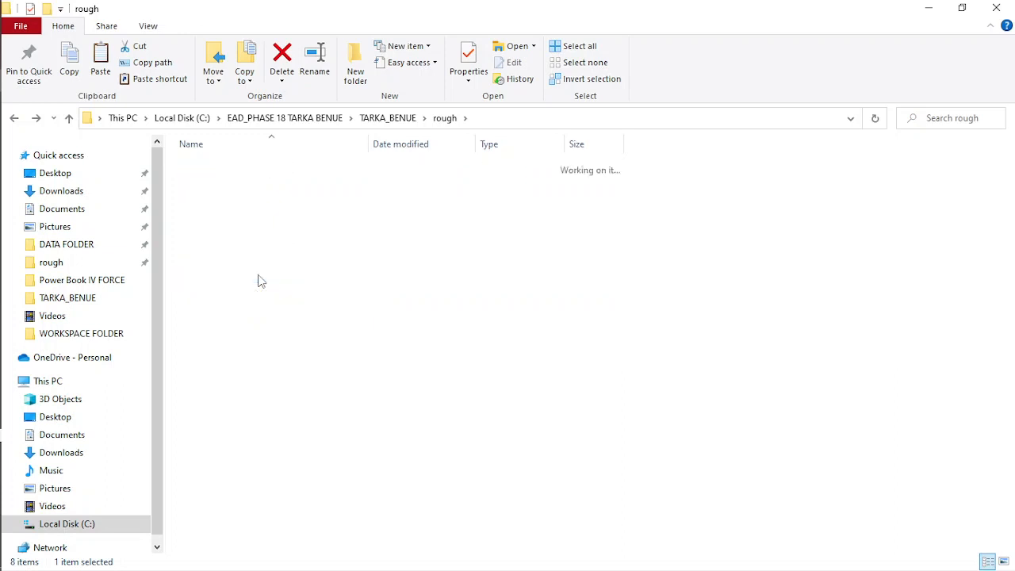
right_click(308, 218)
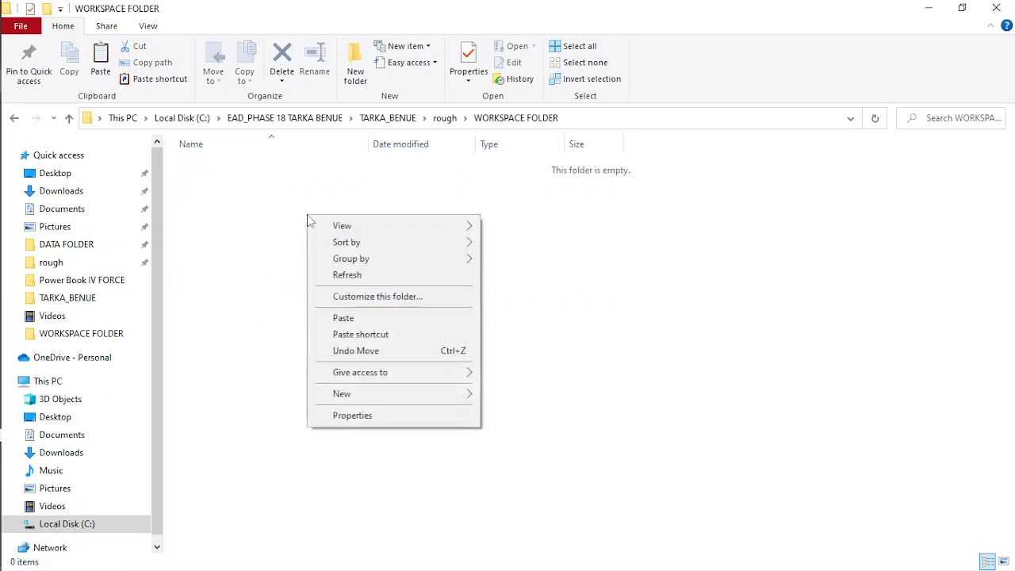
click(346, 318)
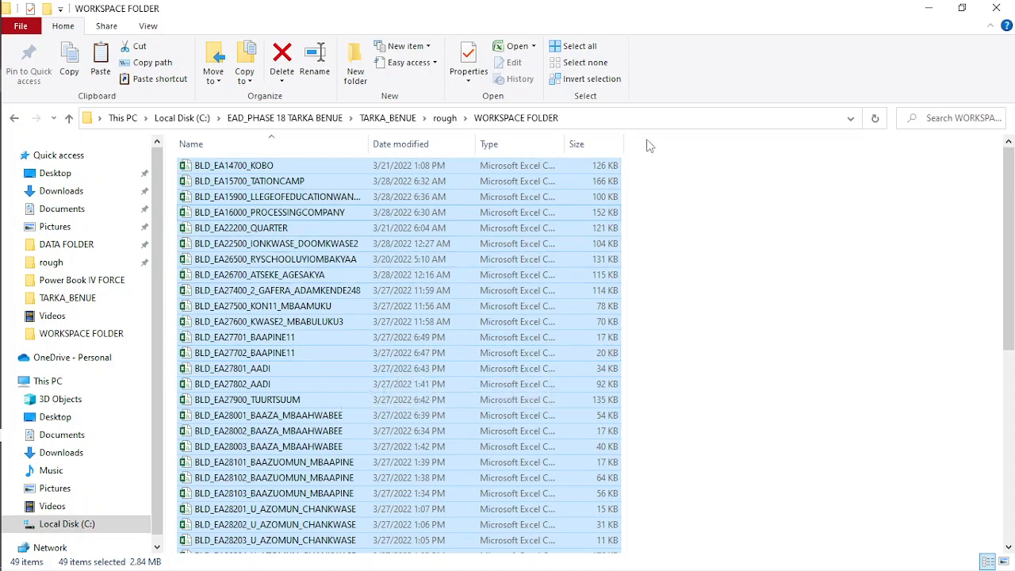
- Launch a Command Prompt in WORKSPACE FOLDER by running cmd from its folder path
click(607, 119)
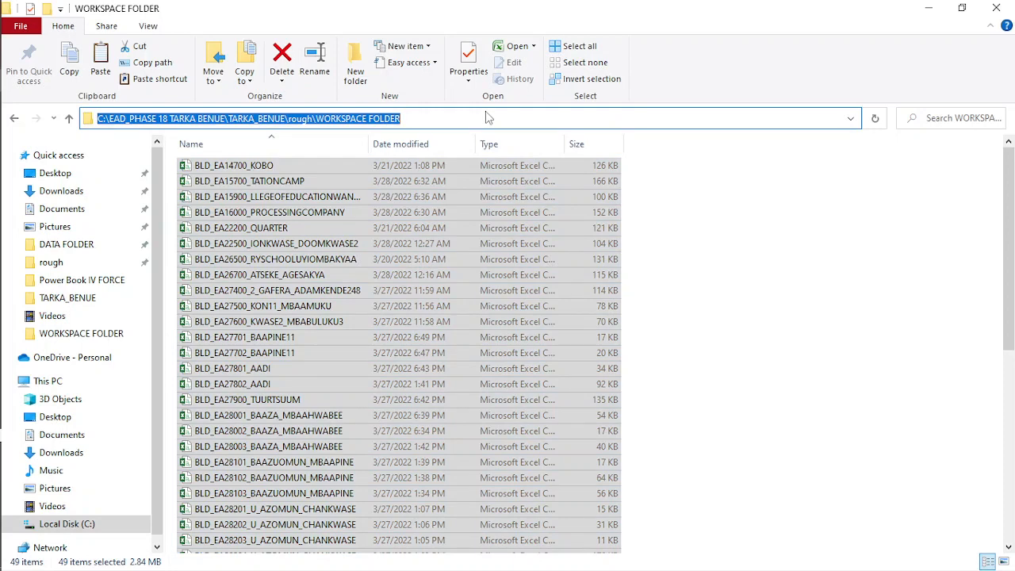
click(774, 302)
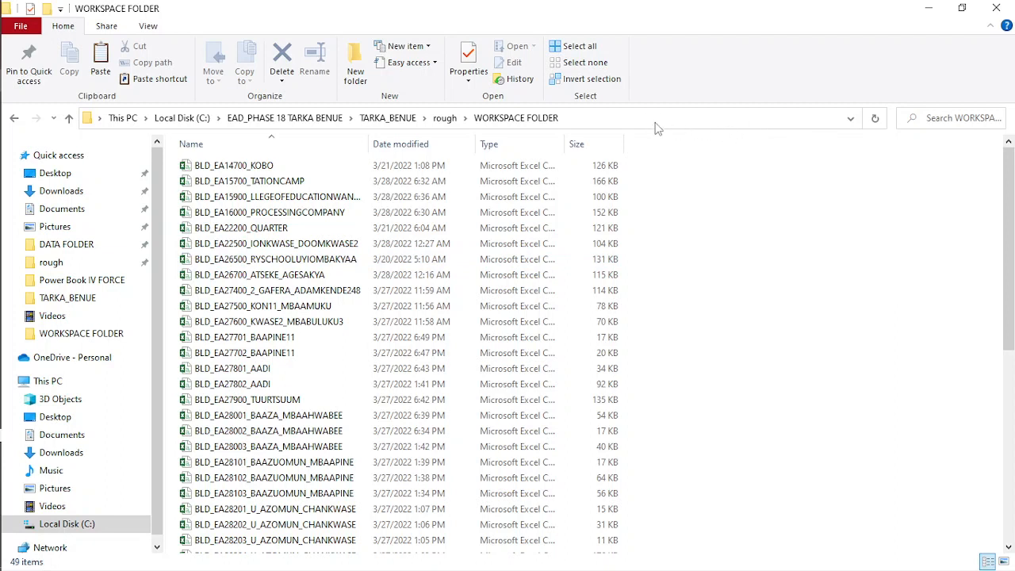
click(731, 120)
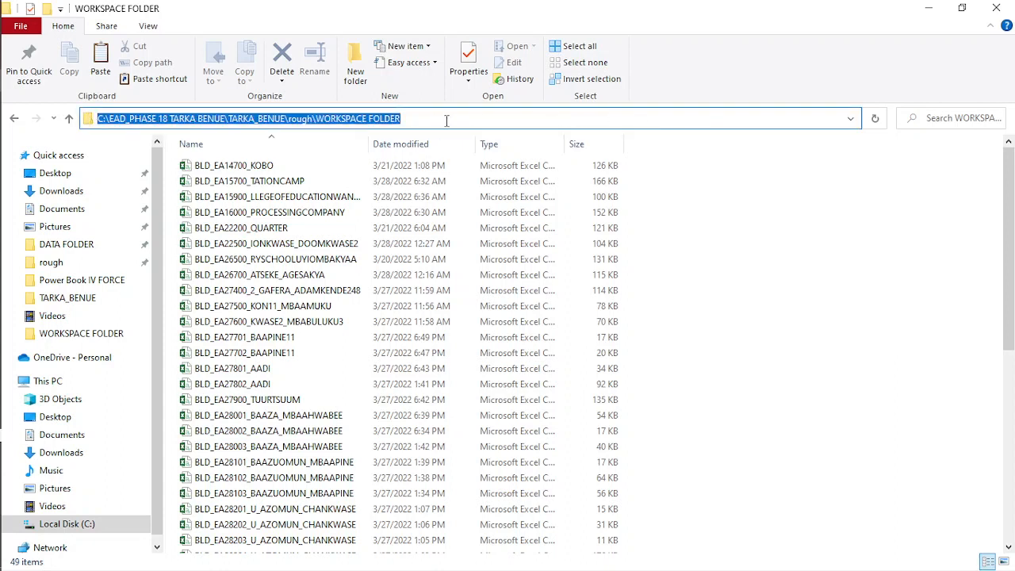
text(cmd)
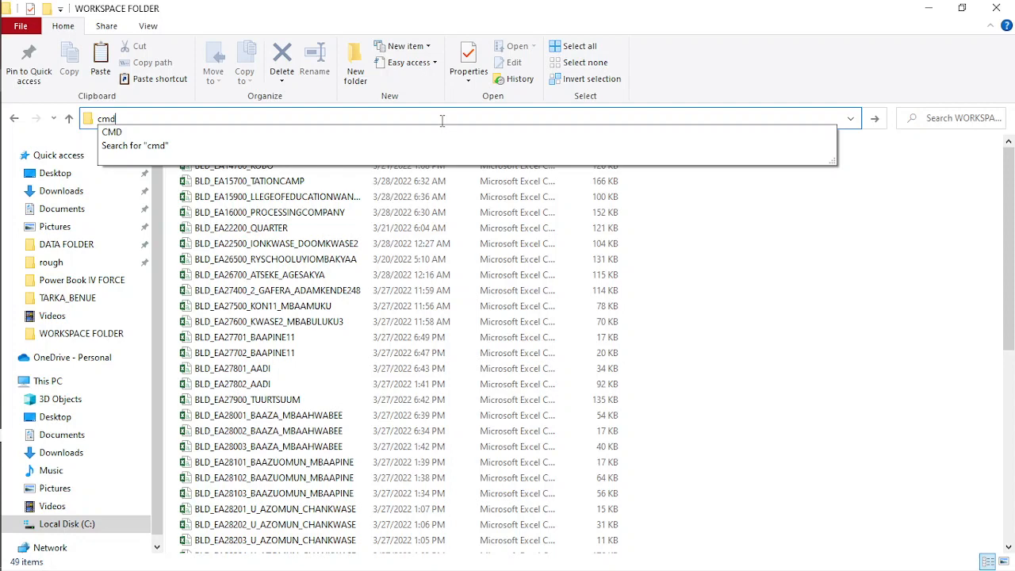
key(Return)
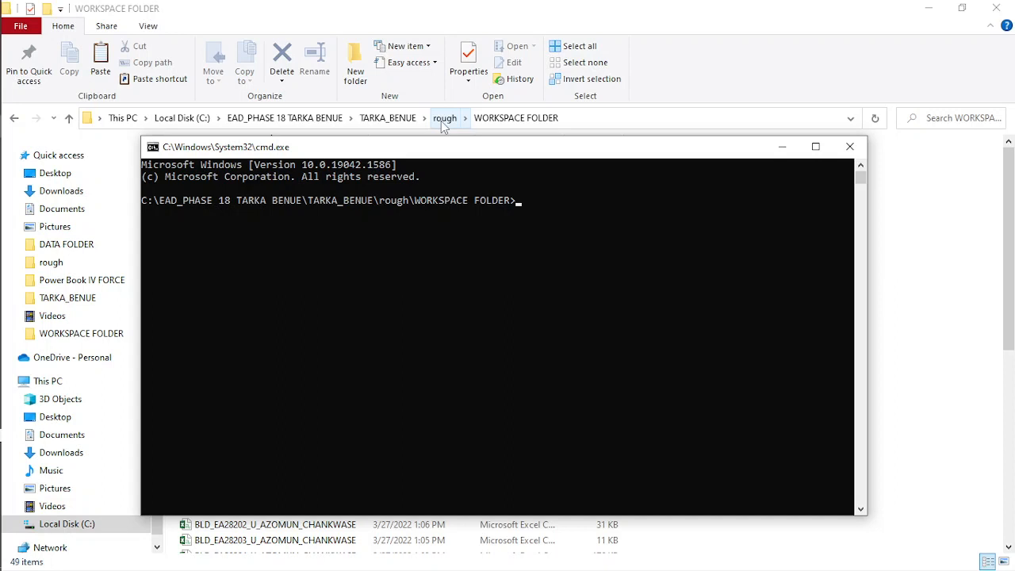
- Merge all CSV files with the command copy *csv bld28032022.csv and close the Command Prompt
text(copy *csv b)
text(ld28032022)
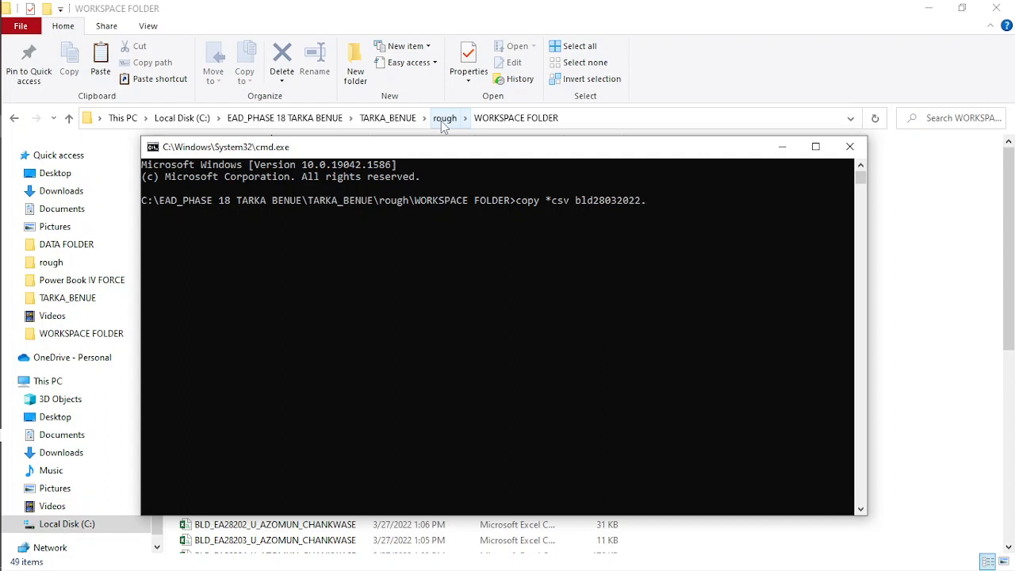
text(.csv)
key(Return)
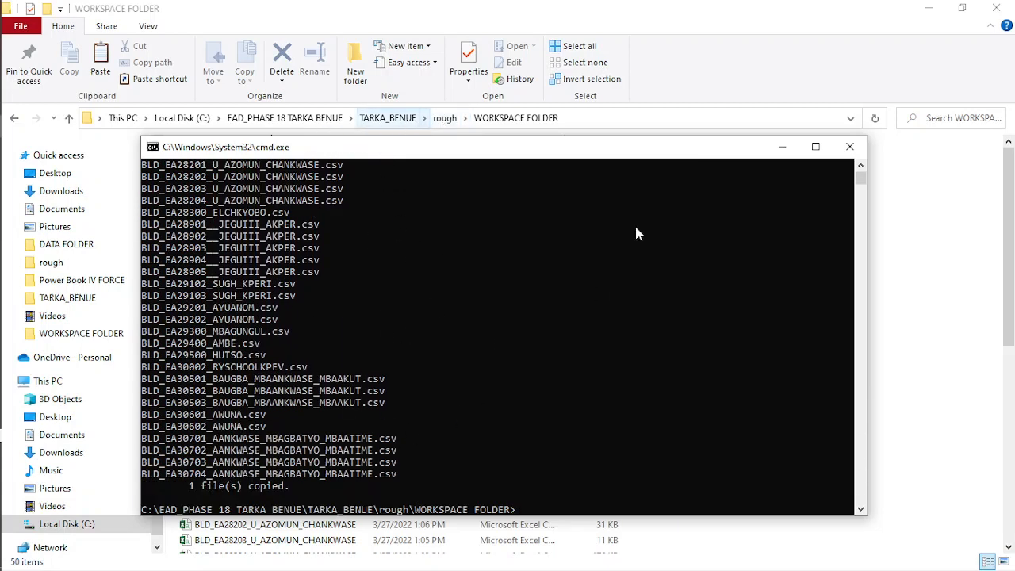
click(849, 148)
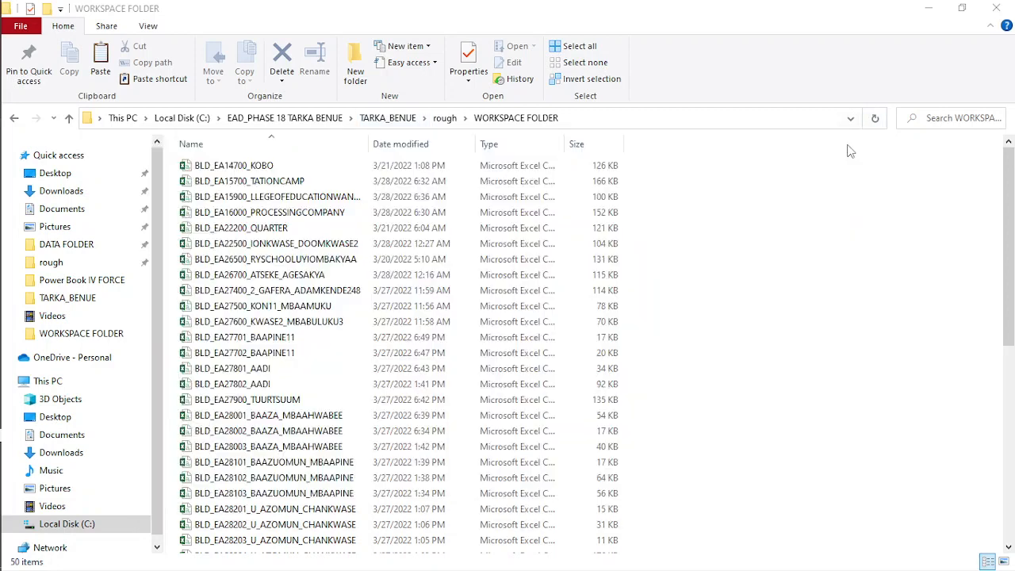
- Delete all the individual BLD_EA source files from WORKSPACE FOLDER, keeping only bld28032022
scroll(202, 292, down, 3)
scroll(211, 421, down, 5)
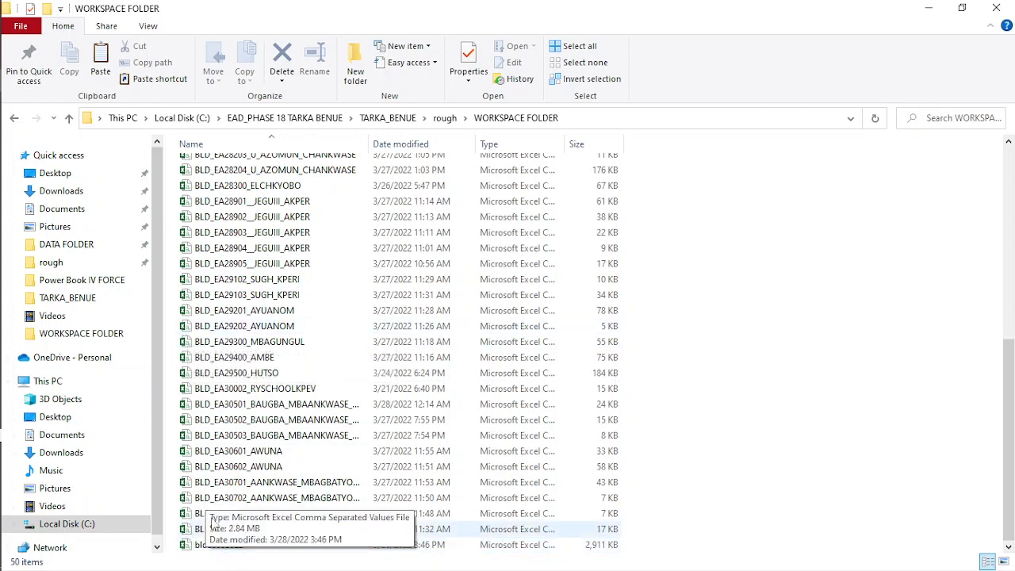
scroll(206, 317, up, 8)
drag(171, 161, 219, 542)
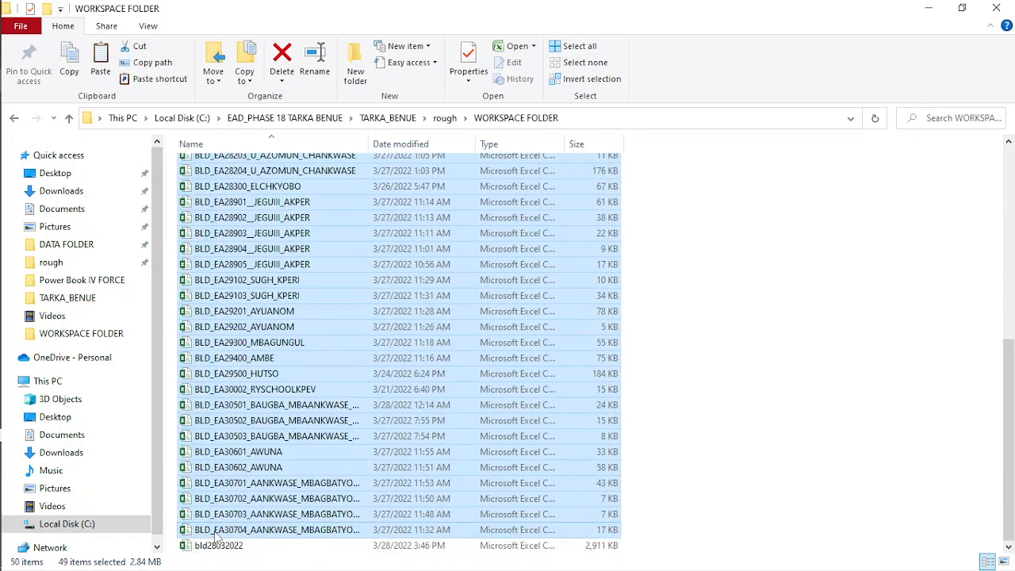
key(Delete)
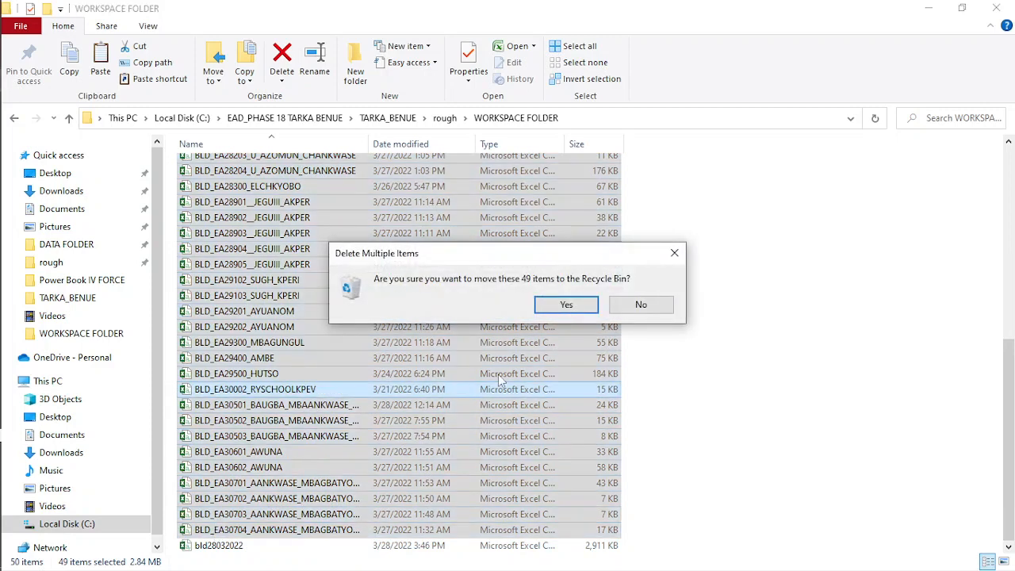
click(561, 304)
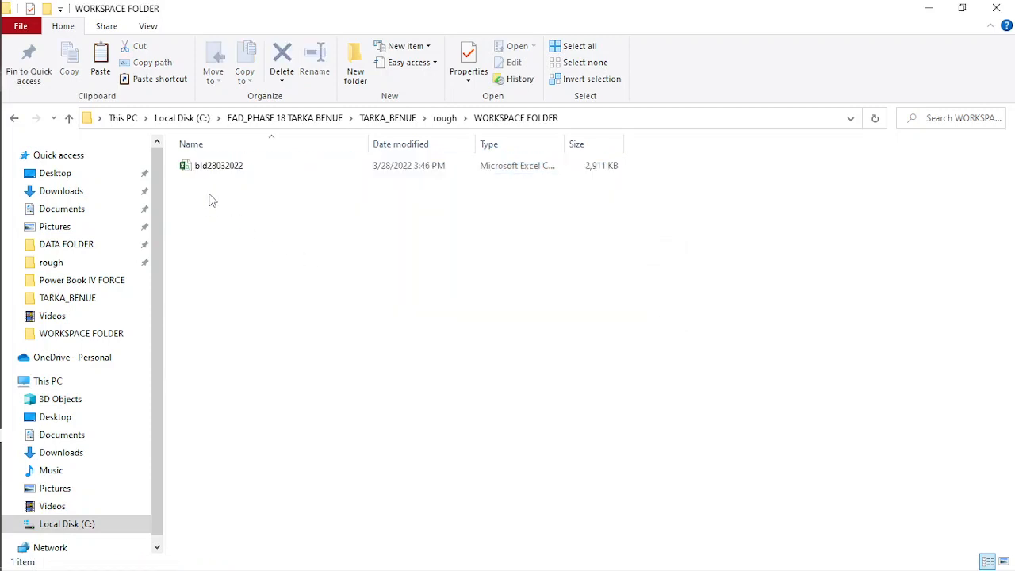
- Move the merged bld28032022 file from WORKSPACE FOLDER up into the rough folder
click(223, 174)
right_click(223, 175)
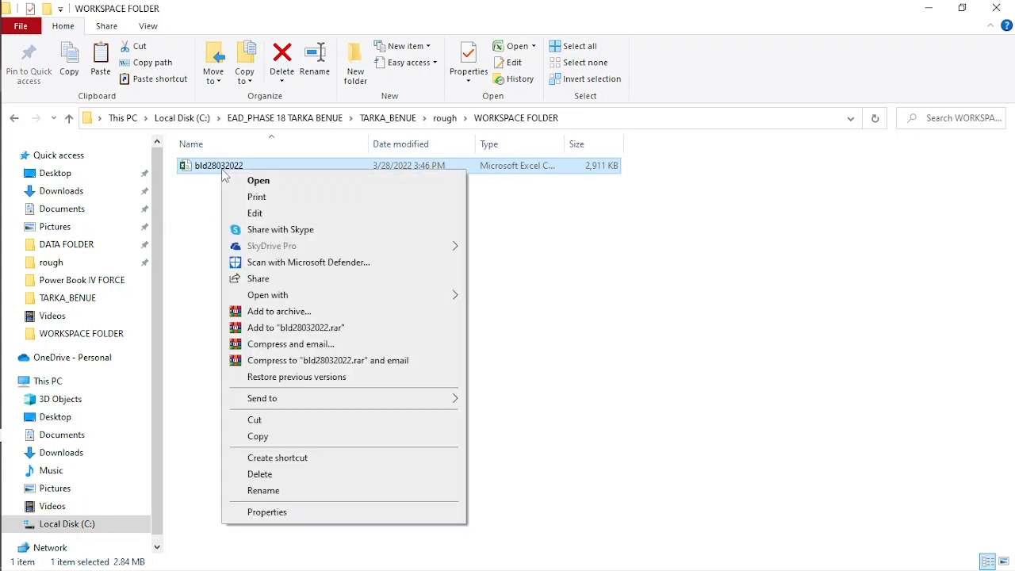
click(254, 420)
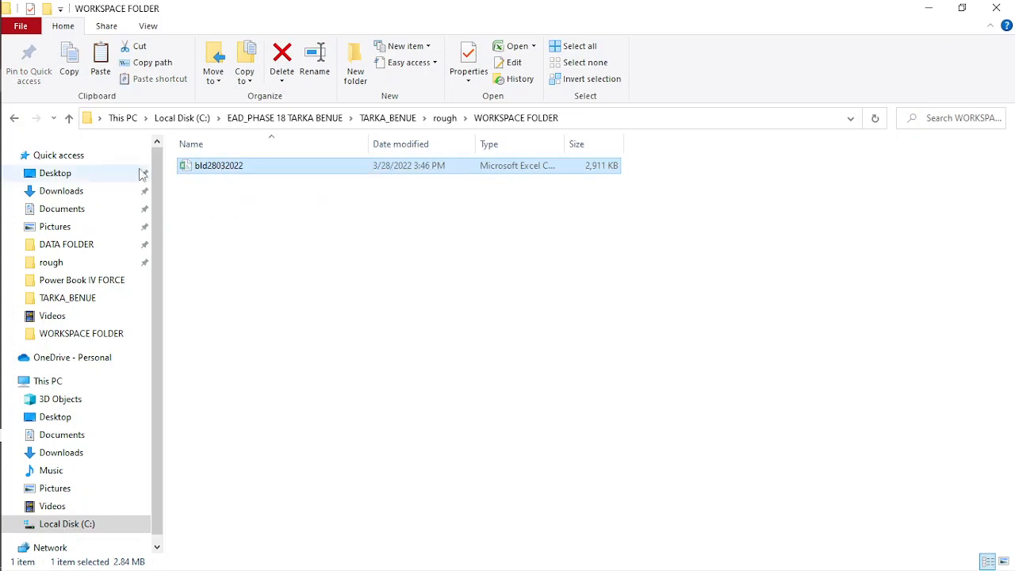
click(15, 119)
click(287, 350)
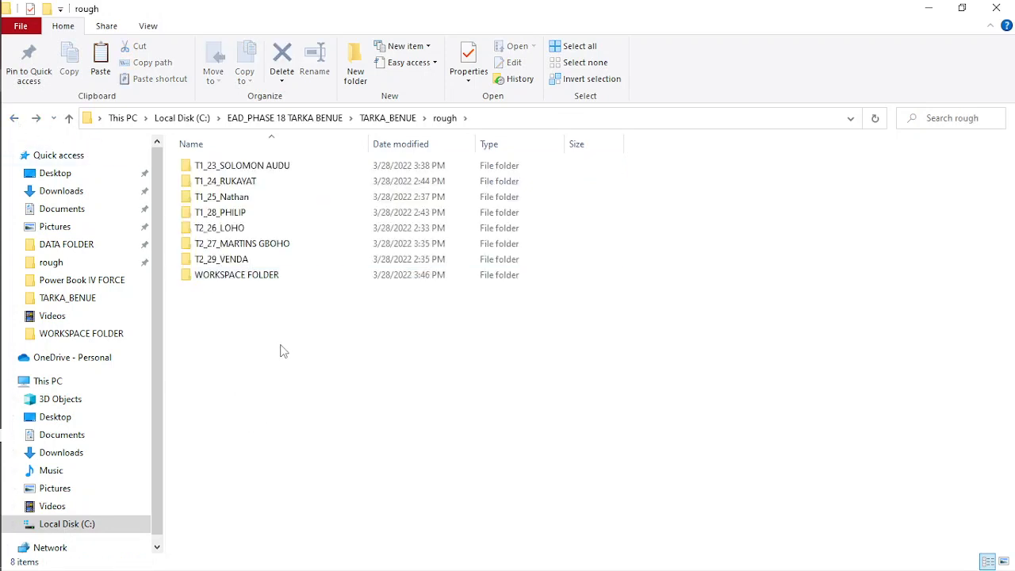
right_click(282, 347)
click(323, 454)
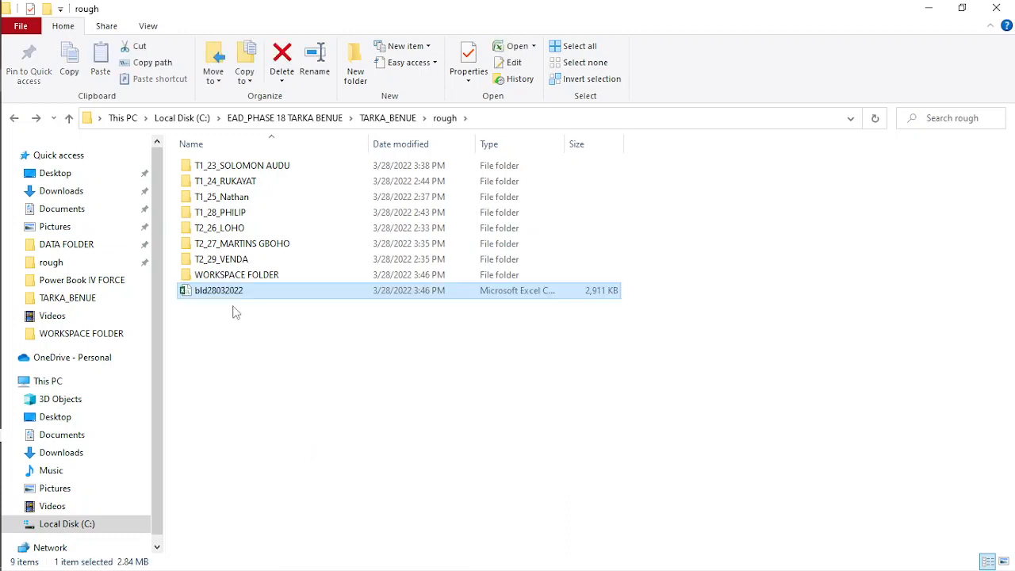
click(245, 366)
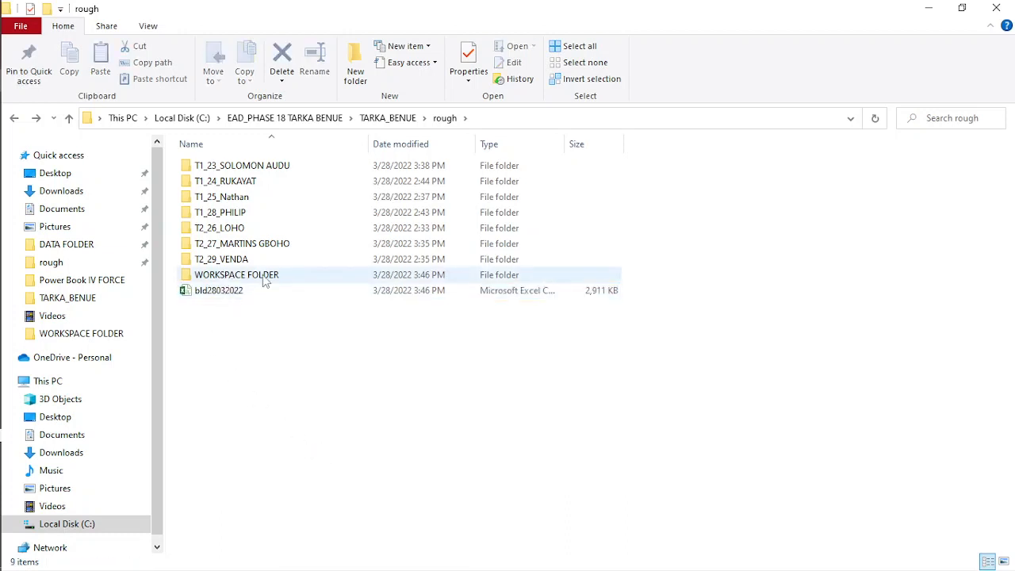
- Search the rough folder for ea_ea and copy all the matching files into WORKSPACE FOLDER
click(927, 119)
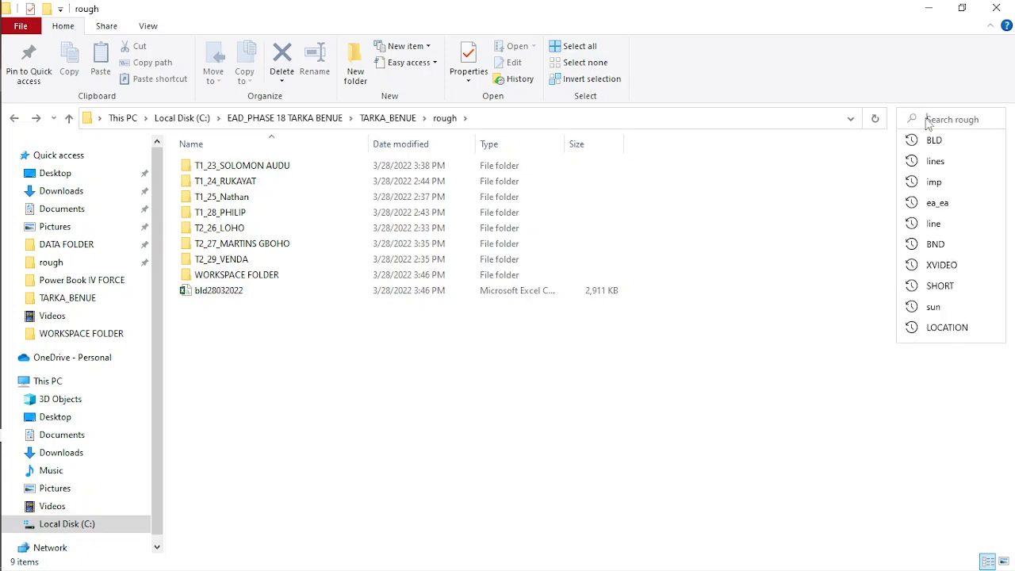
text(ea_ea)
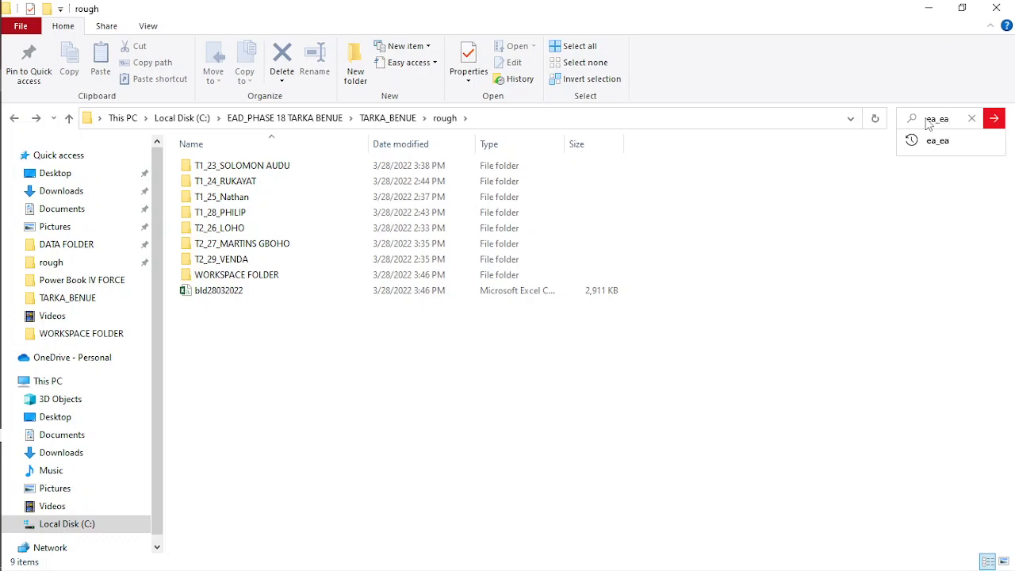
key(Return)
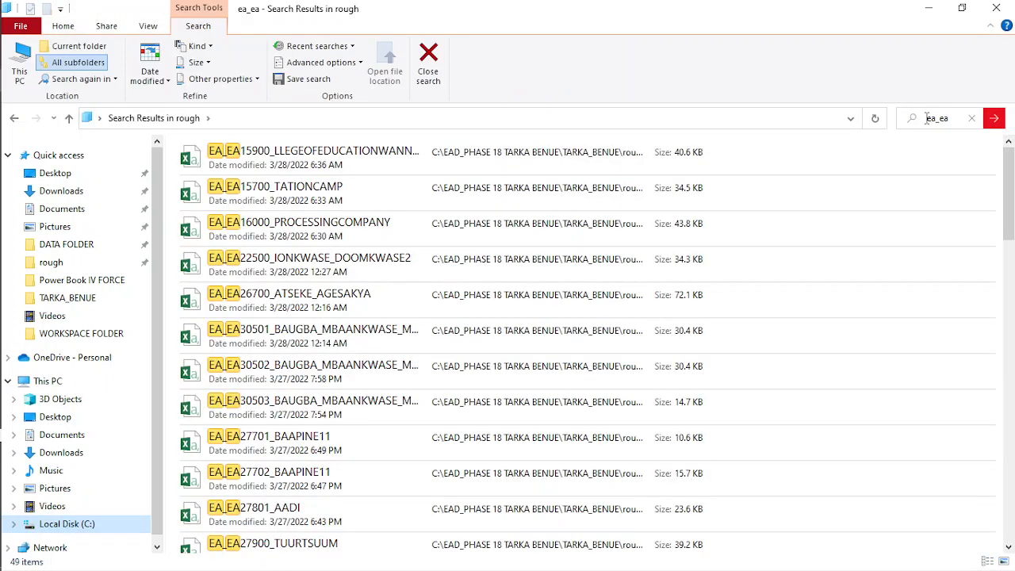
key(ctrl+a)
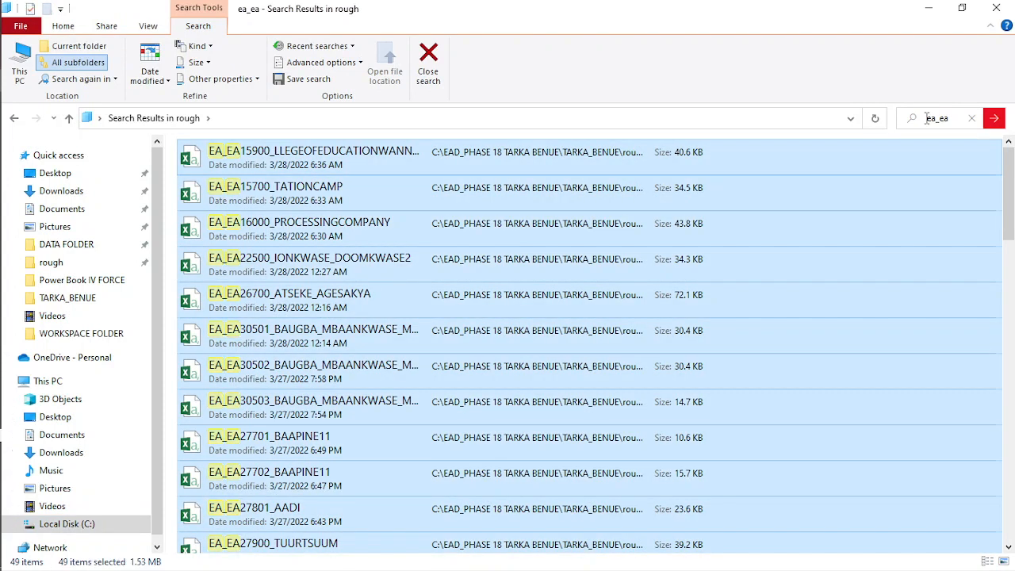
mouse_move(33, 91)
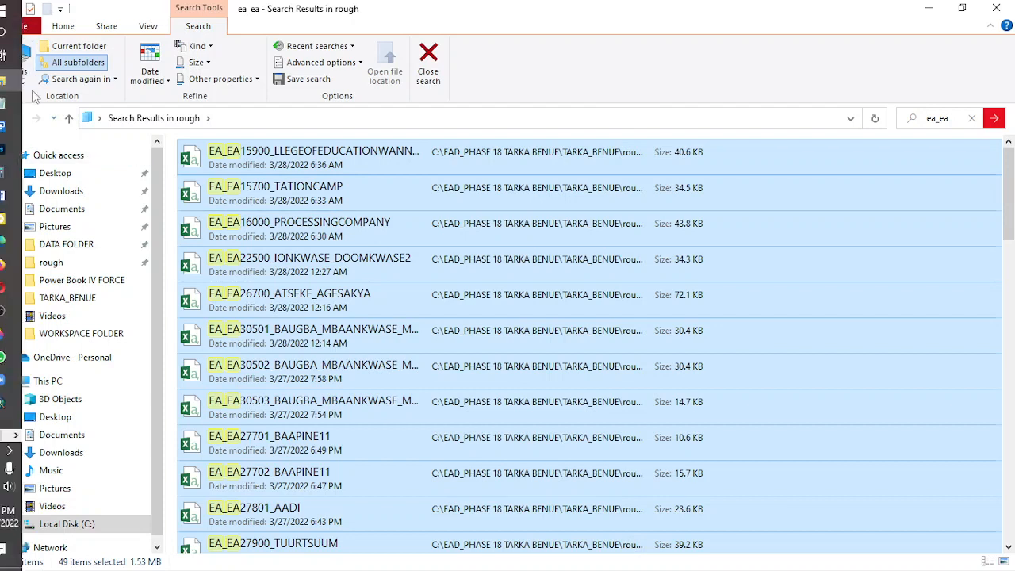
click(13, 117)
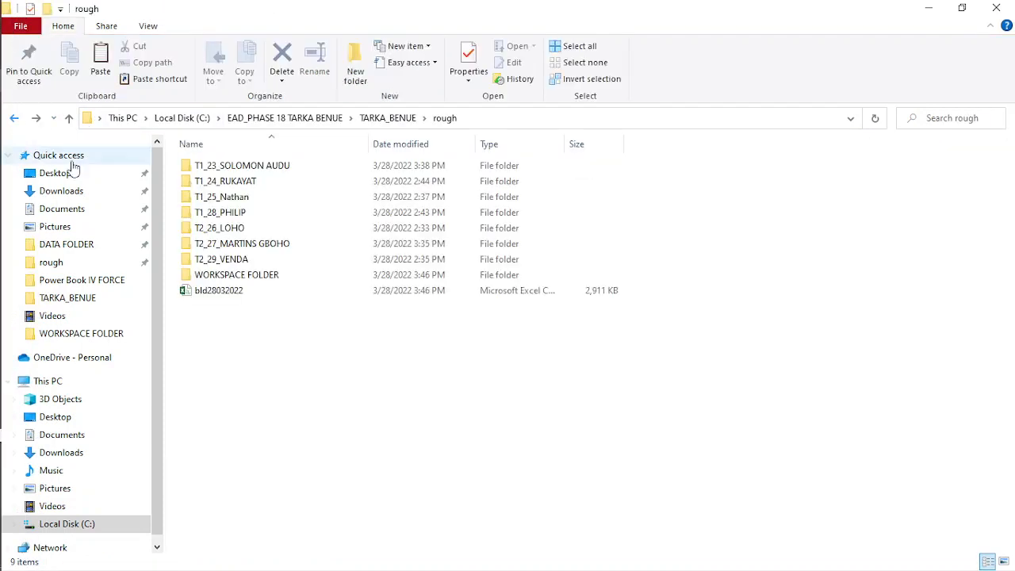
double_click(250, 275)
right_click(266, 214)
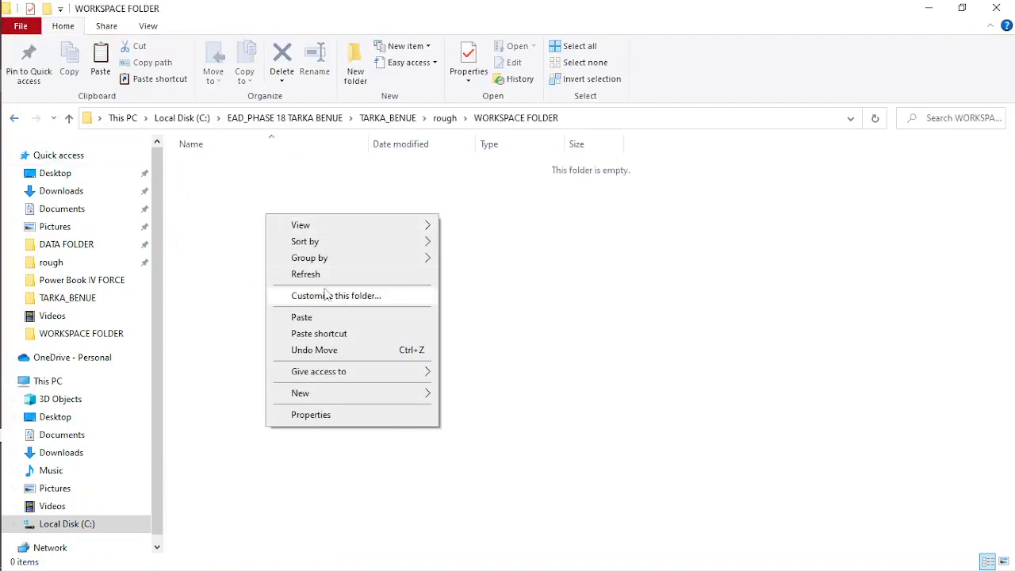
click(308, 322)
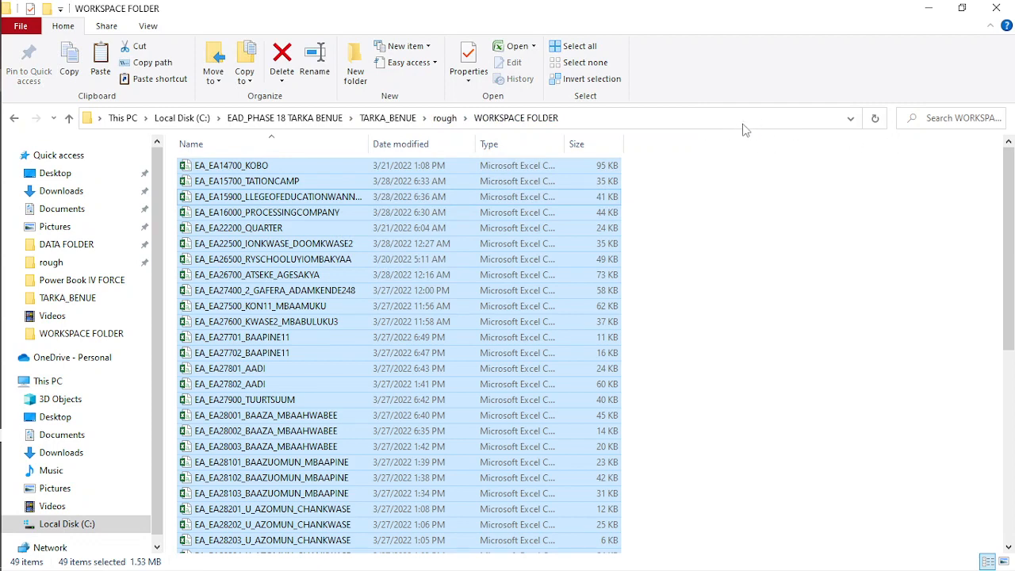
- Launch a Command Prompt in WORKSPACE FOLDER, merge its CSV files with copy *csv ea28032022.csv, and close the prompt
click(742, 119)
text(cmd)
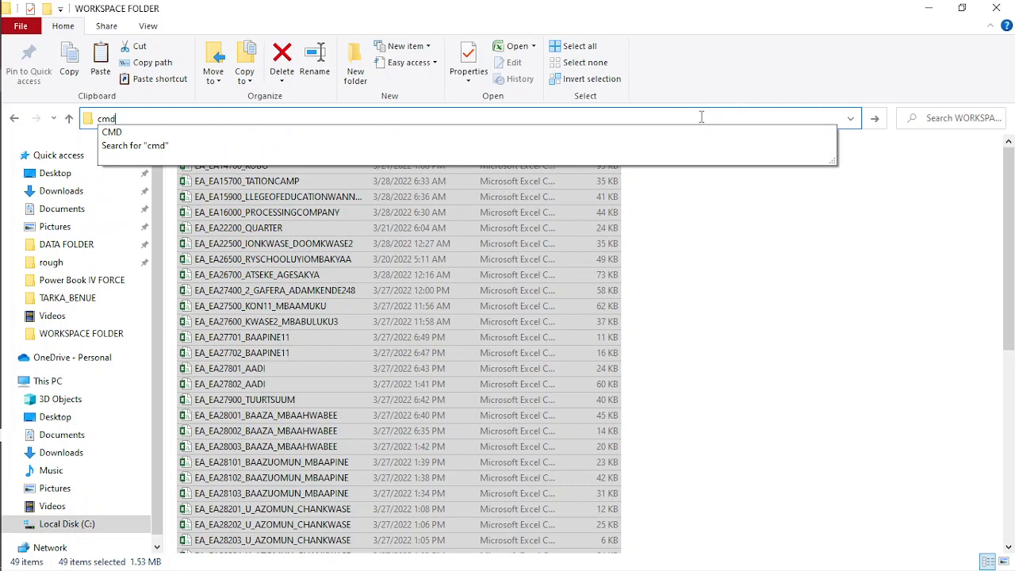
key(Return)
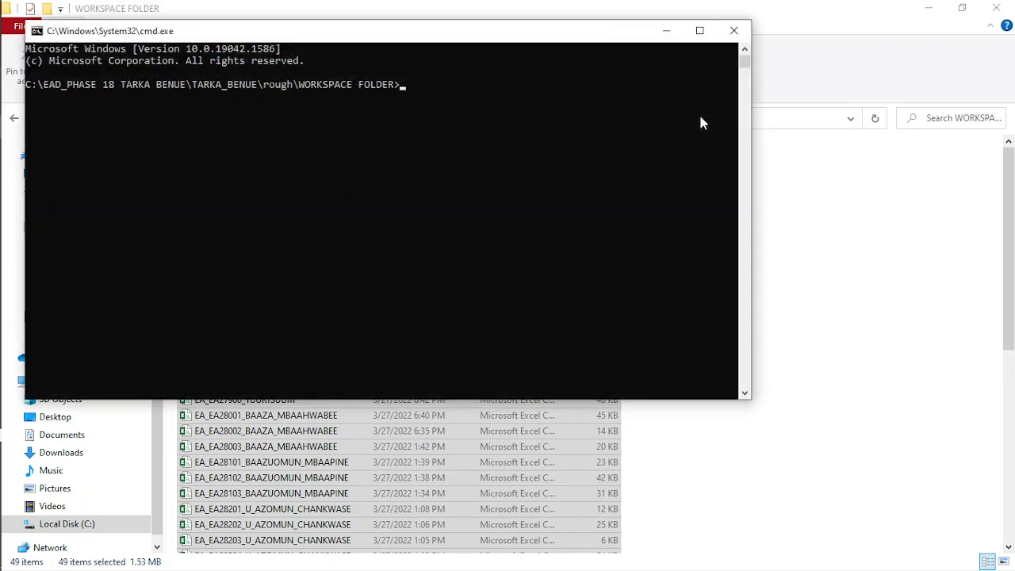
text(copy *c)
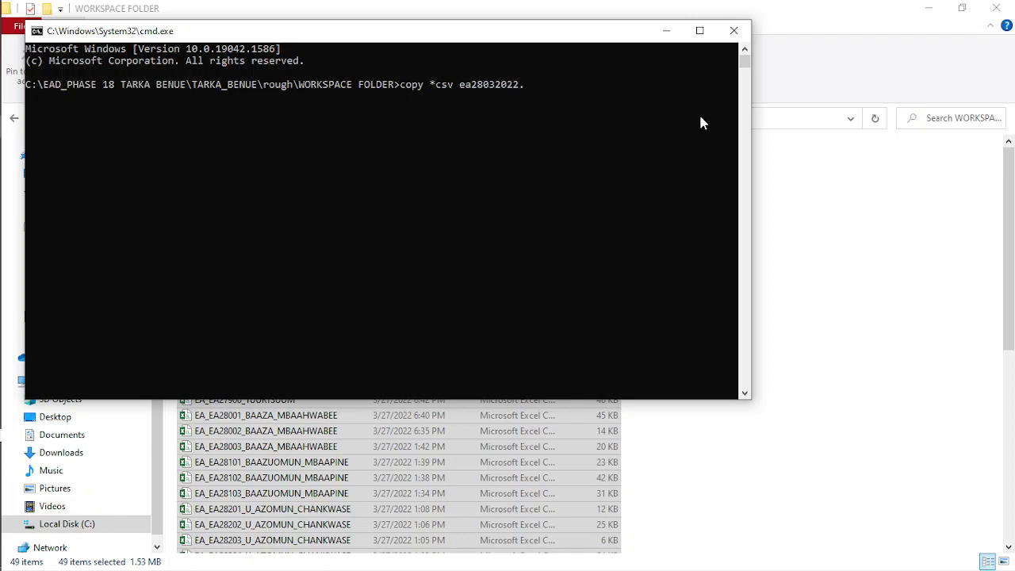
text(sv)
key(Return)
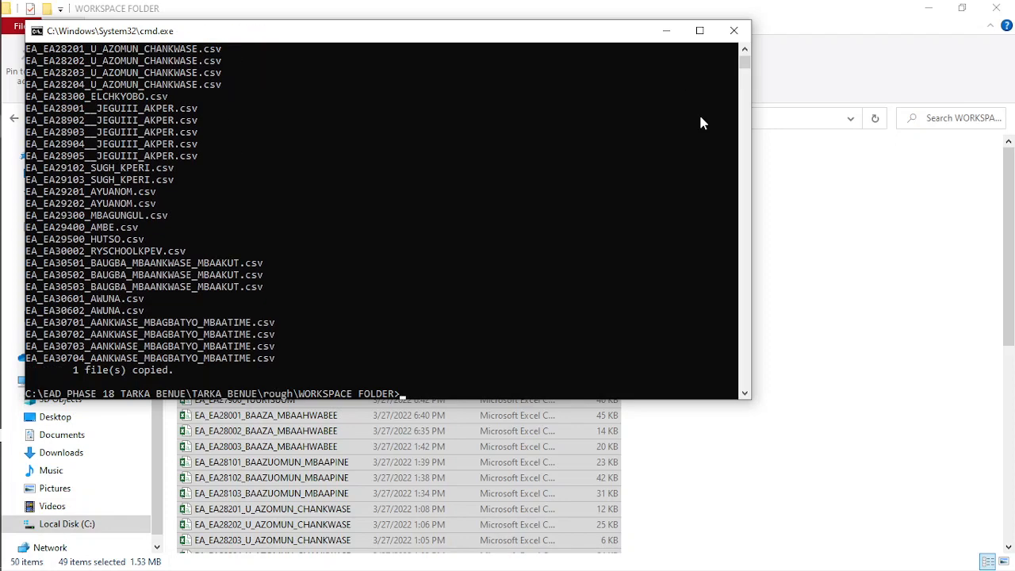
click(734, 32)
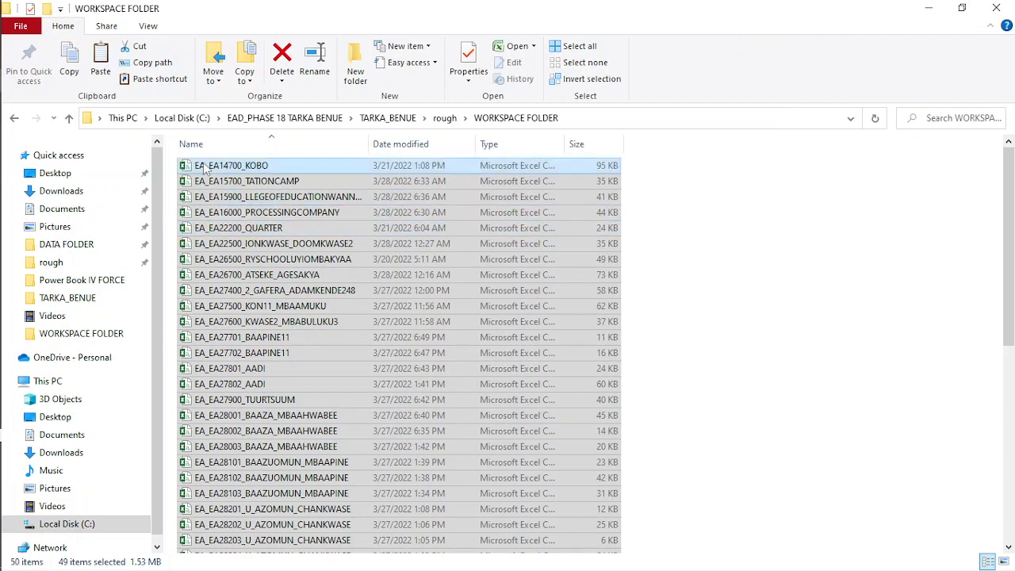
- Delete the individual EA_EA source files from WORKSPACE FOLDER and move the merged ea28032022 file up into the rough folder
click(283, 62)
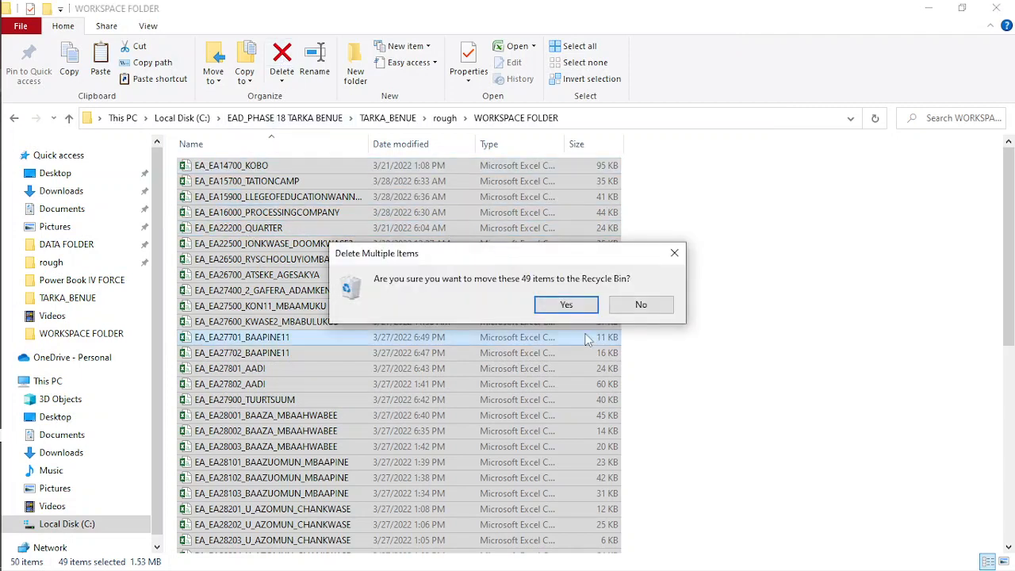
click(566, 306)
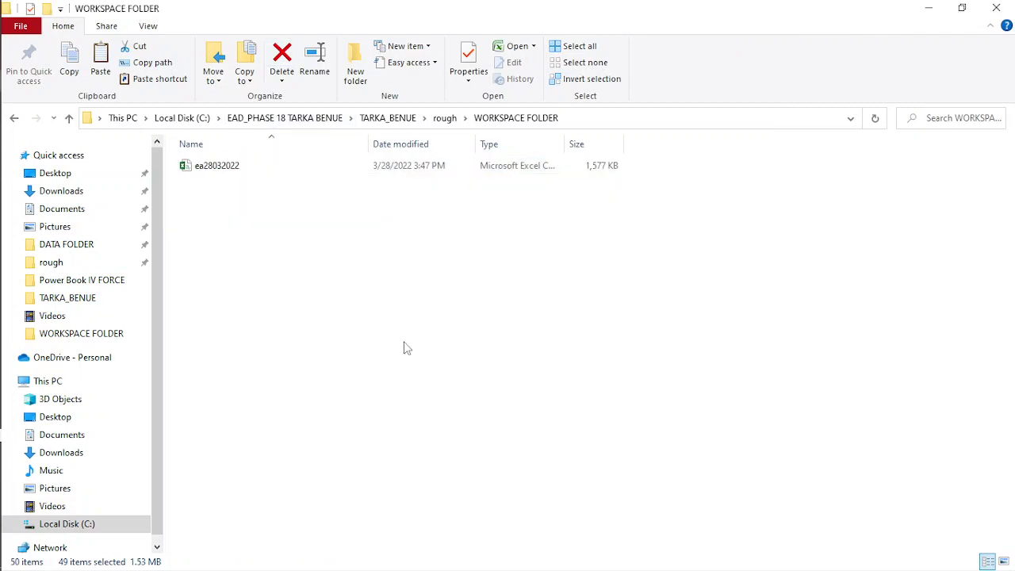
click(214, 171)
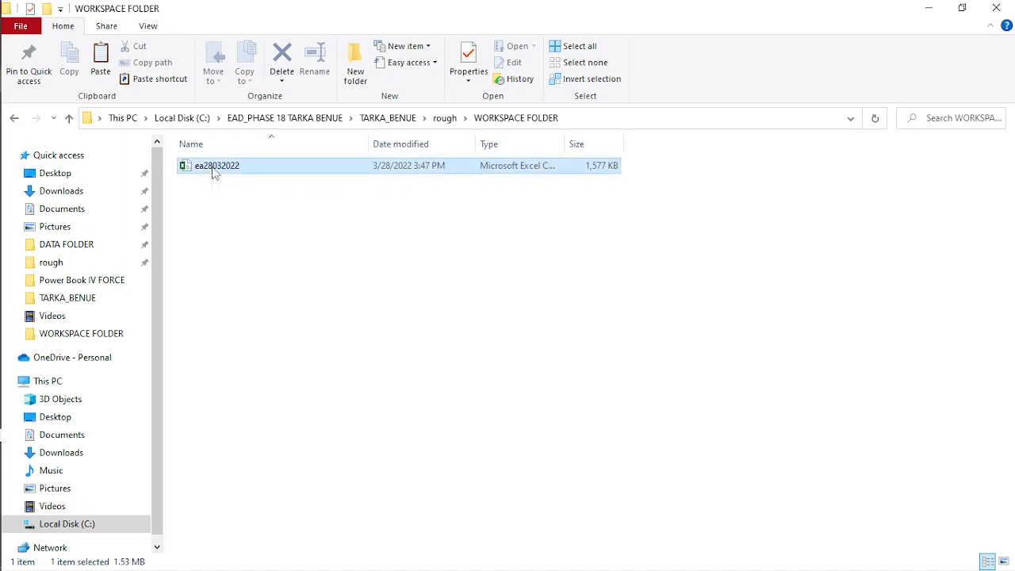
right_click(214, 171)
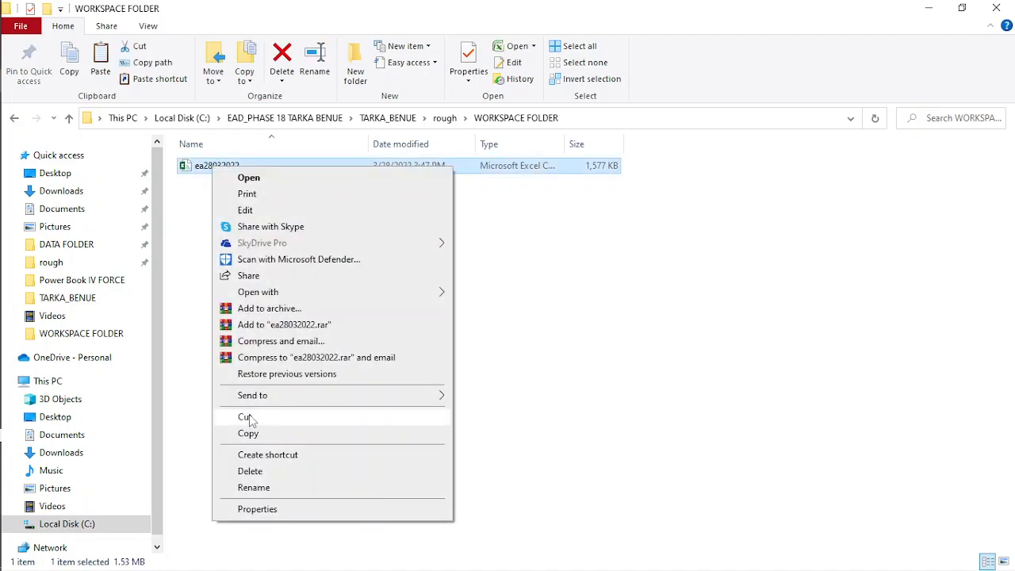
click(246, 420)
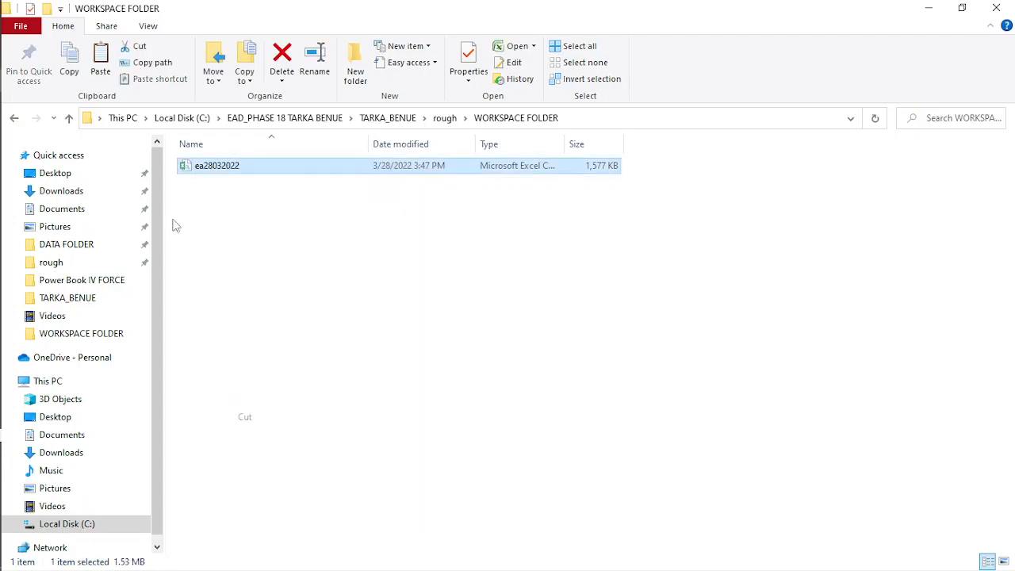
click(13, 117)
right_click(273, 347)
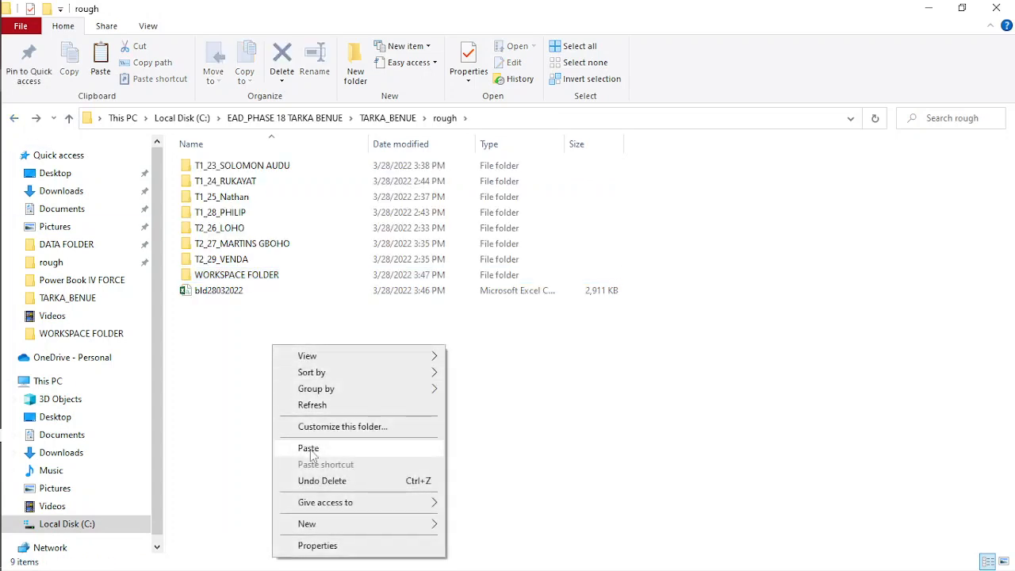
click(309, 449)
- Search the rough folder for imp and copy all the matching files into WORKSPACE FOLDER
click(929, 123)
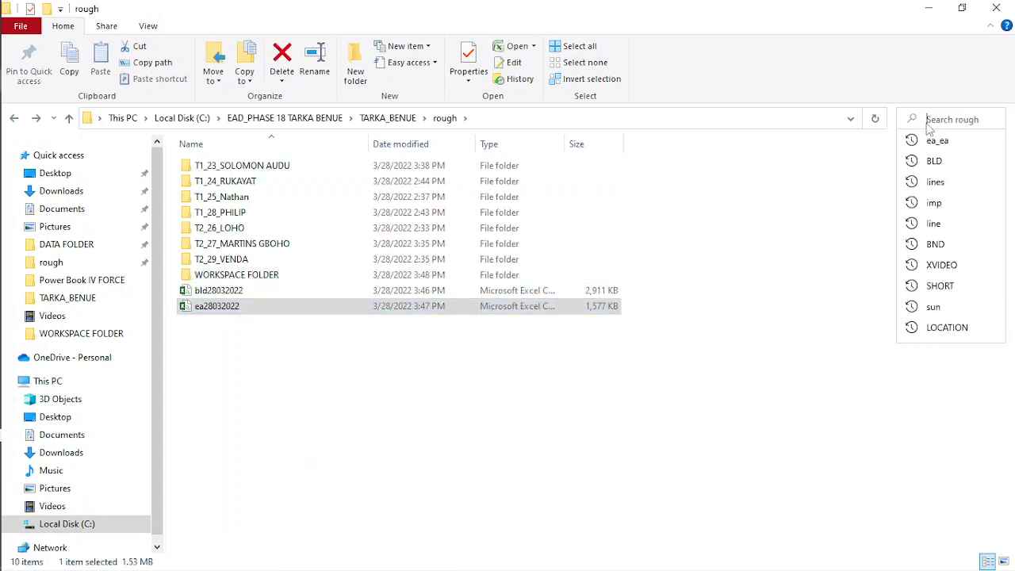
text(imp)
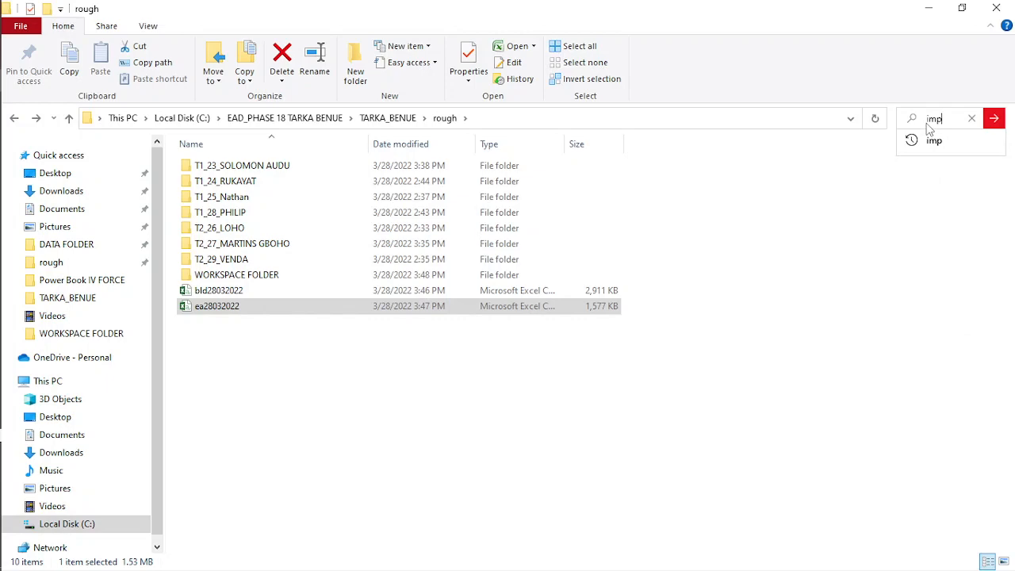
key(Return)
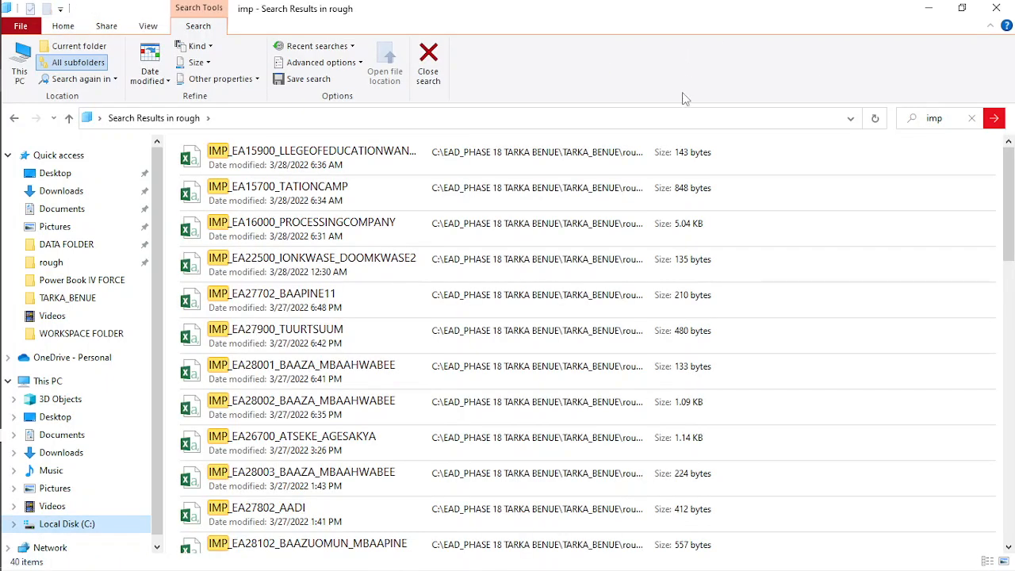
key(ctrl+a)
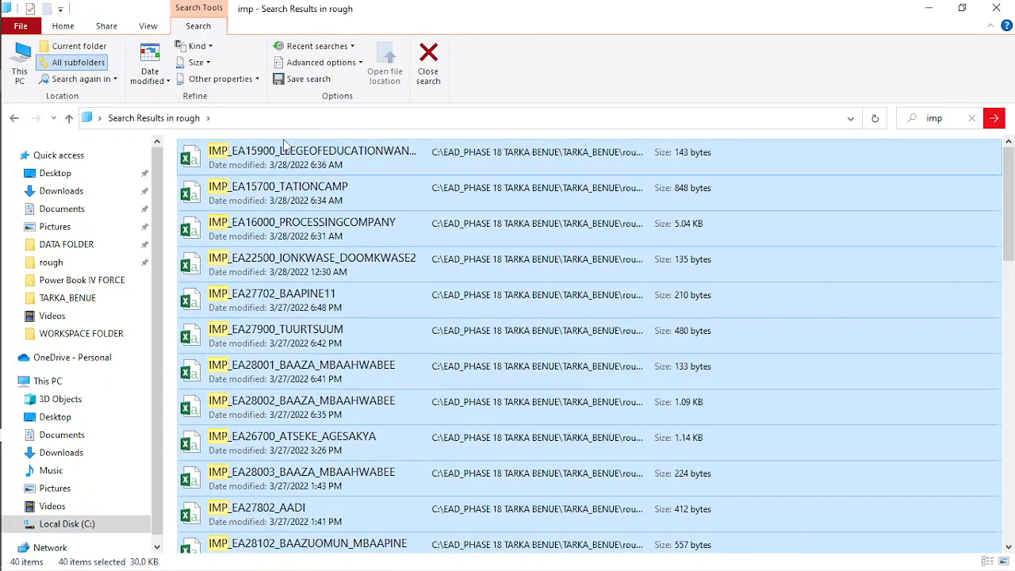
click(15, 118)
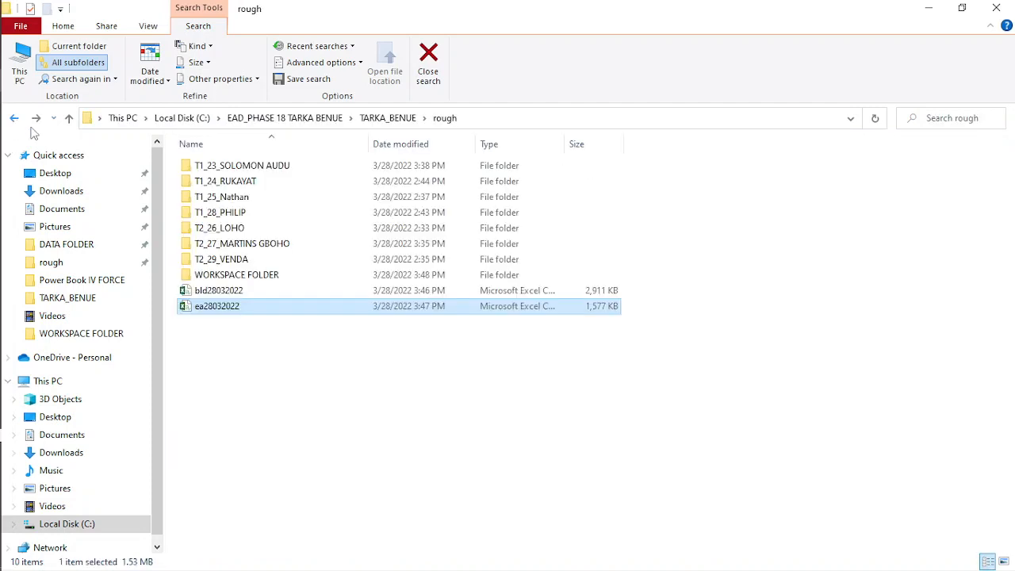
double_click(246, 277)
right_click(306, 241)
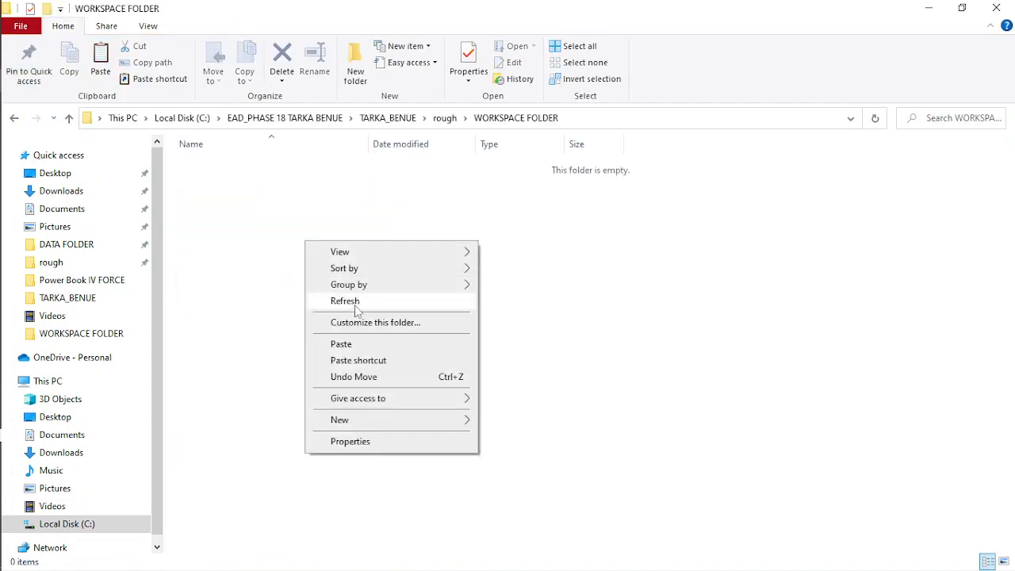
click(344, 346)
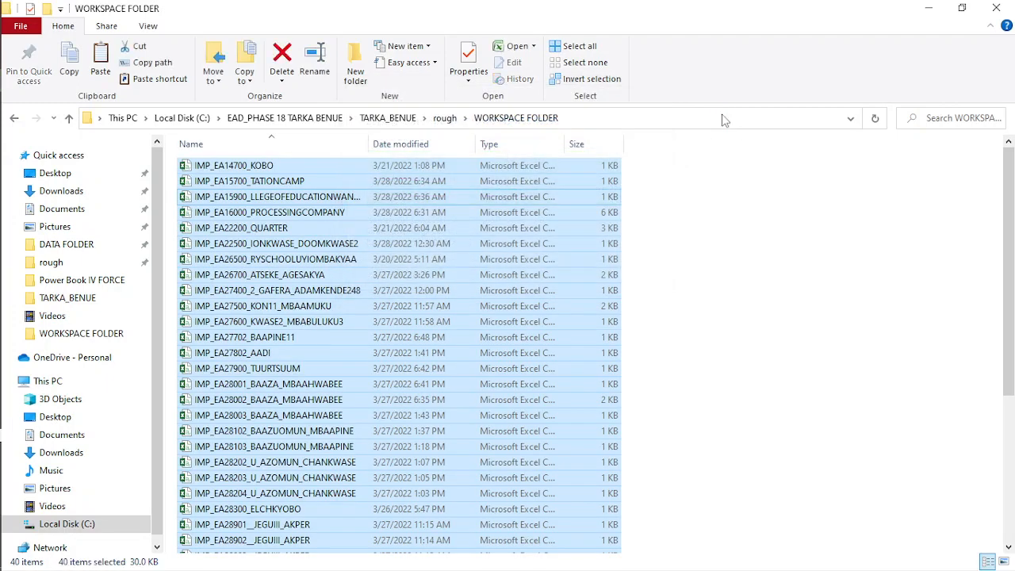
- Launch a Command Prompt in WORKSPACE FOLDER, merge its CSV files with copy *csv imp28032022.csv, and close the prompt
click(721, 116)
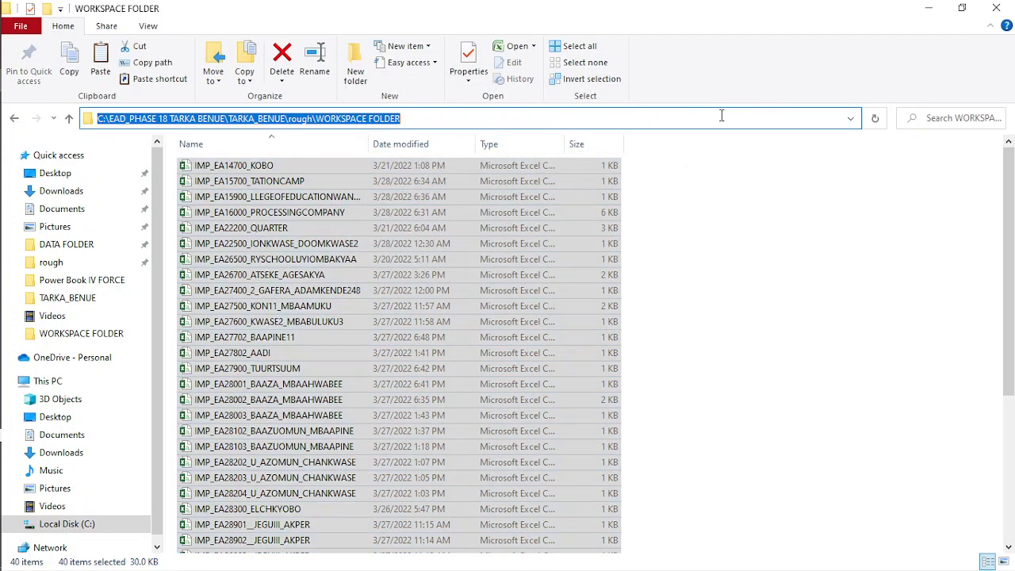
text(cmd)
key(Return)
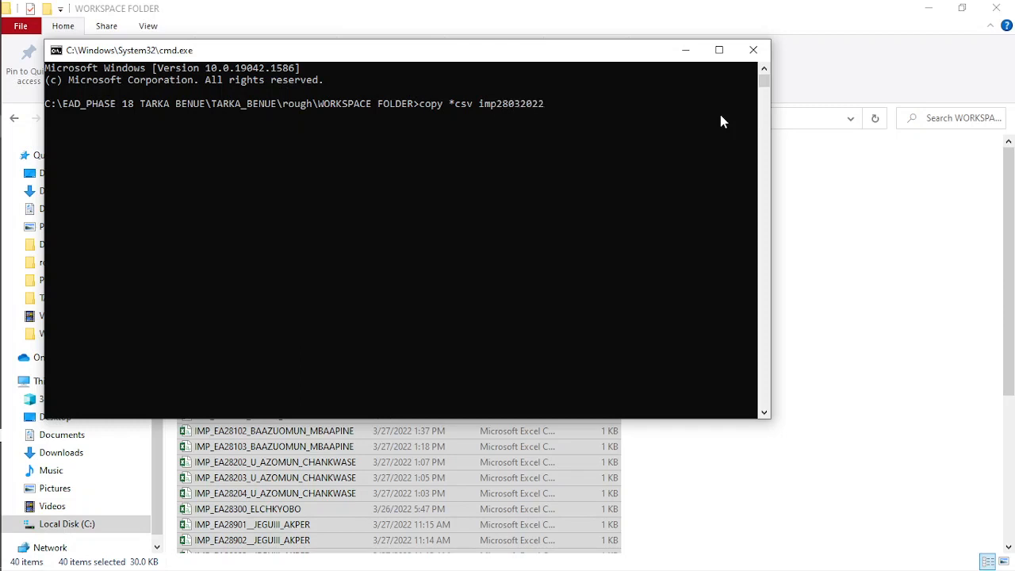
text(csv)
key(Return)
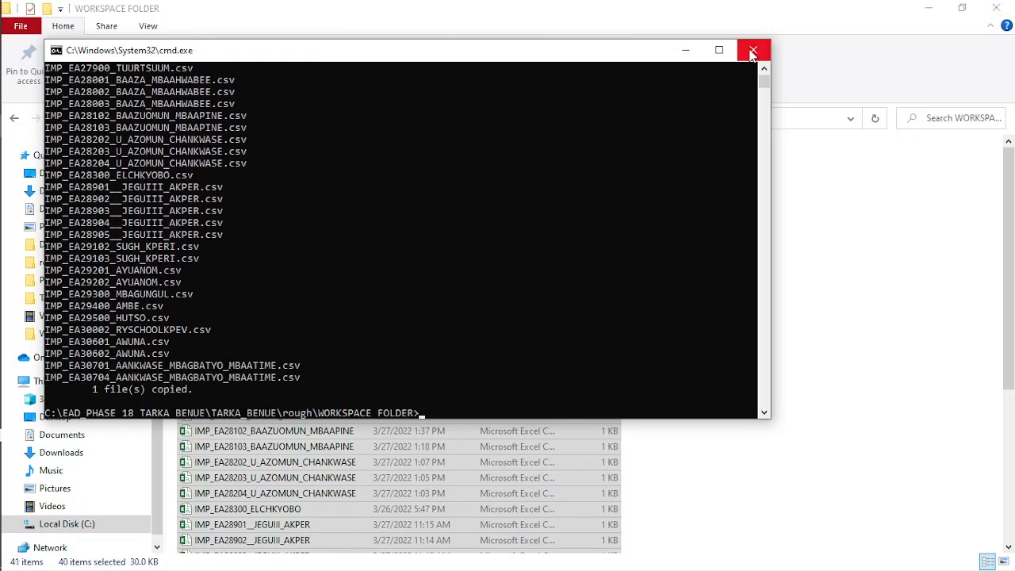
click(753, 50)
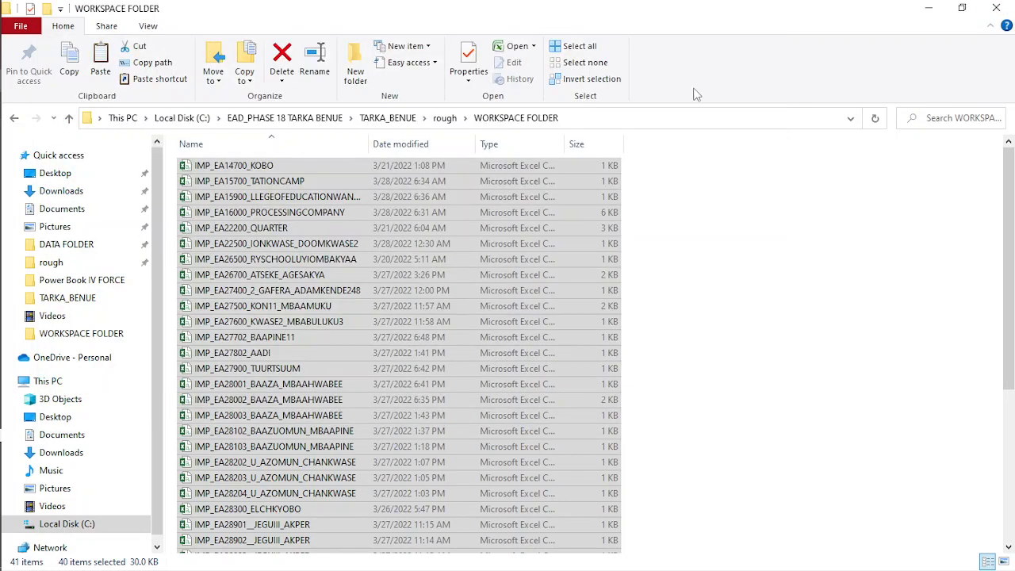
- Delete the individual IMP source files from WORKSPACE FOLDER and move the merged imp28032022 file up into the rough folder
click(281, 60)
click(566, 306)
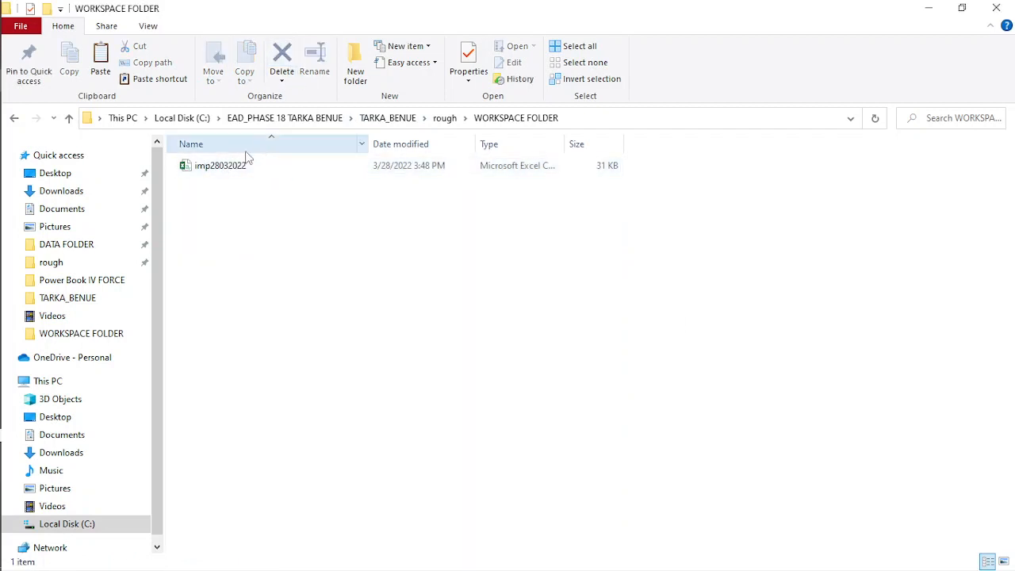
click(229, 170)
right_click(231, 170)
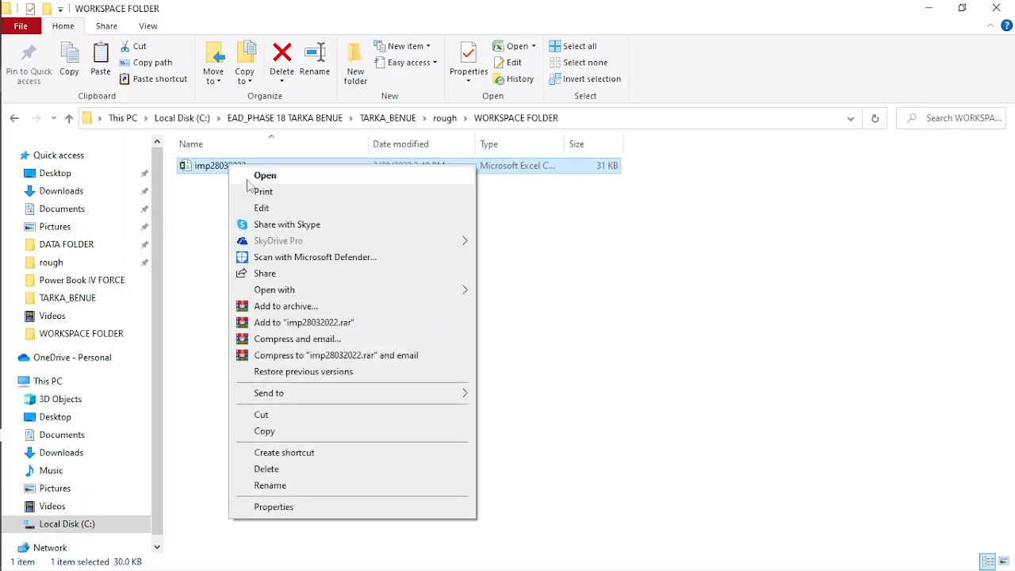
click(261, 413)
click(14, 117)
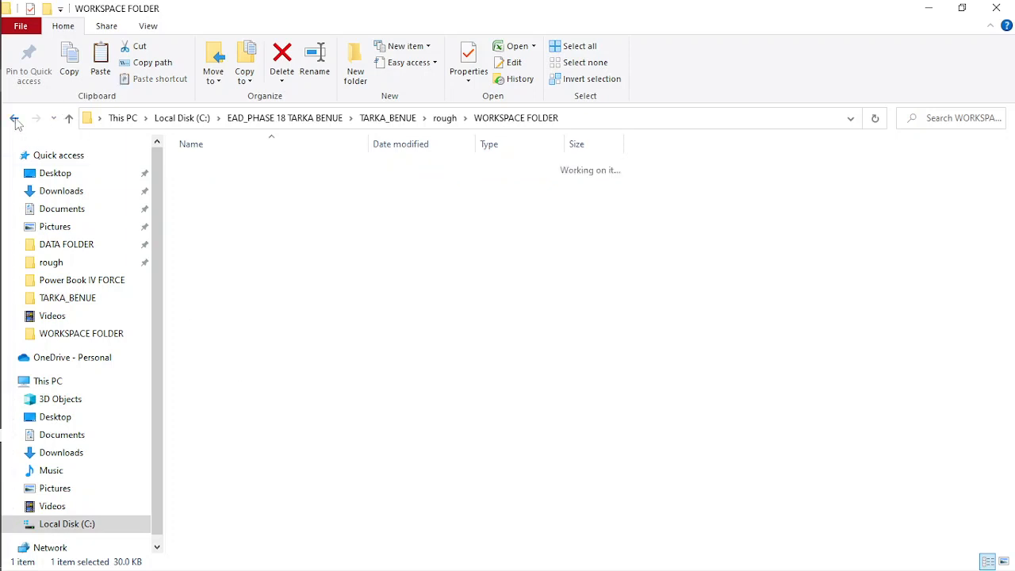
right_click(262, 391)
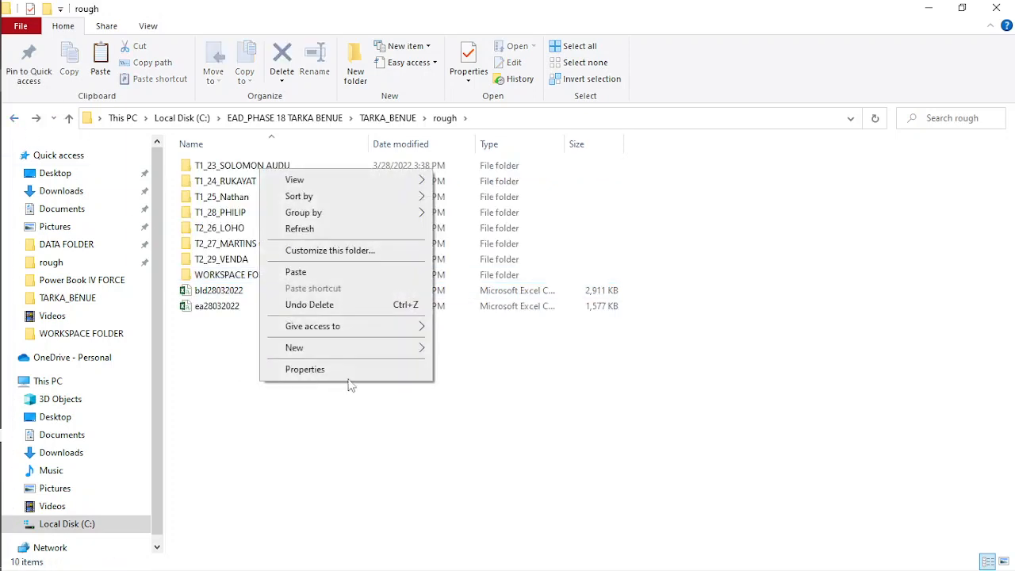
click(306, 270)
click(270, 424)
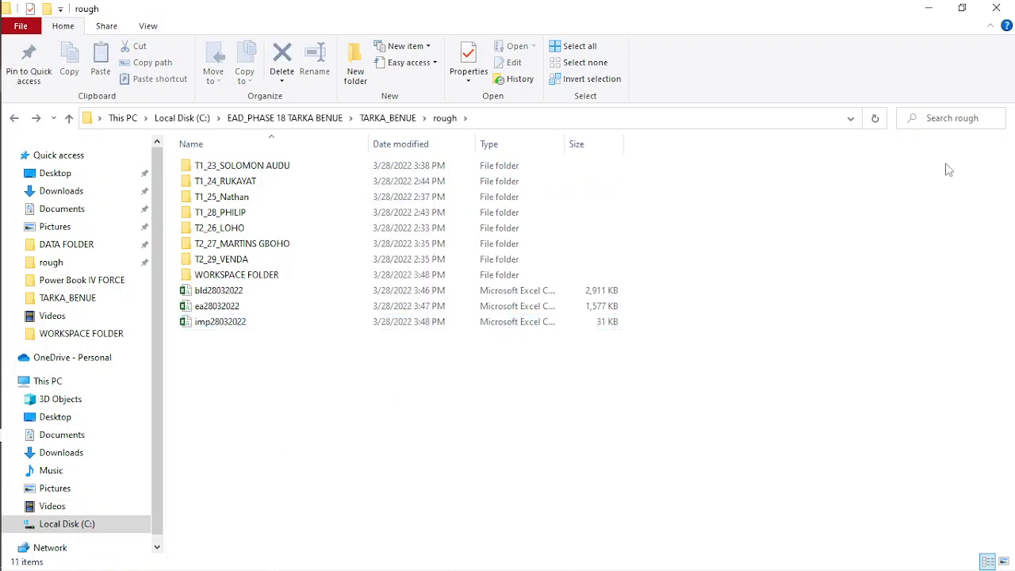
- Search the rough folder for lines and copy all the matching files into WORKSPACE FOLDER
click(940, 120)
text(lines)
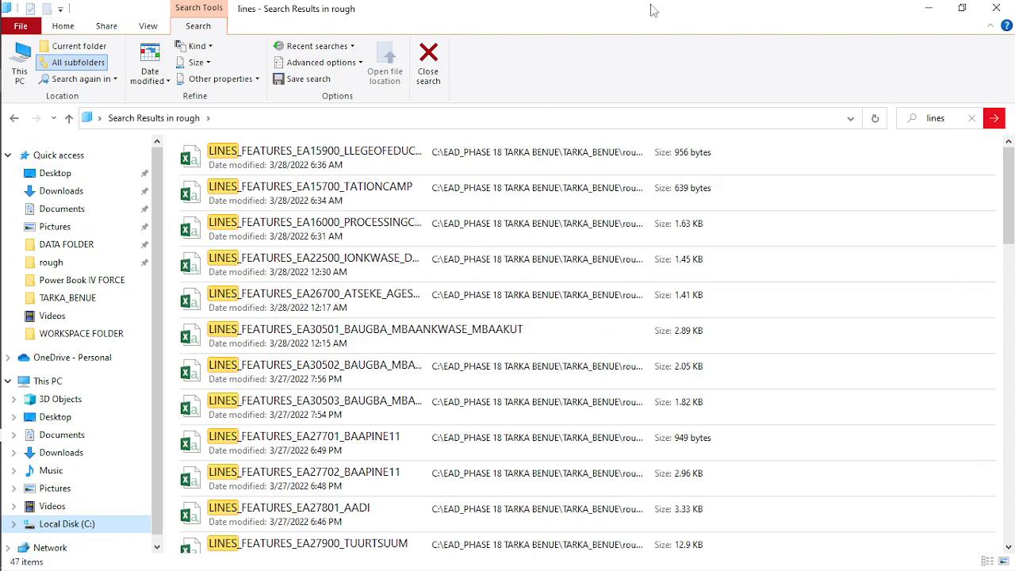
key(ctrl+a)
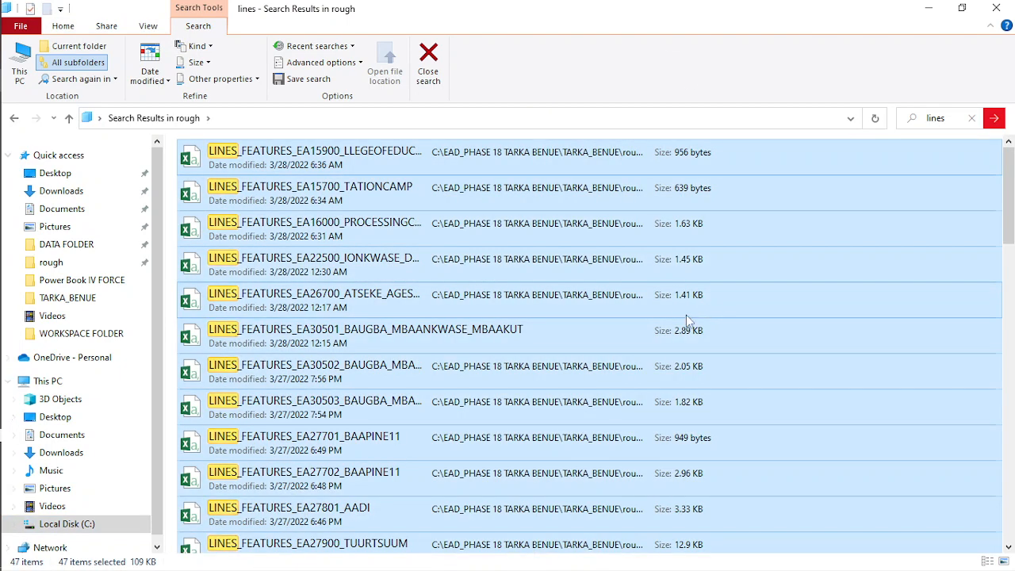
click(11, 117)
double_click(236, 275)
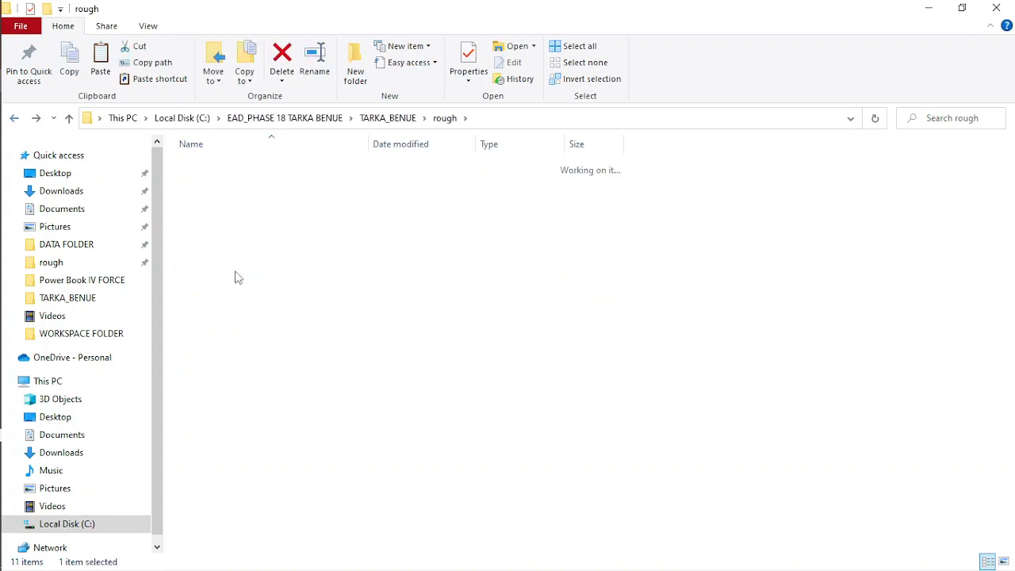
right_click(272, 238)
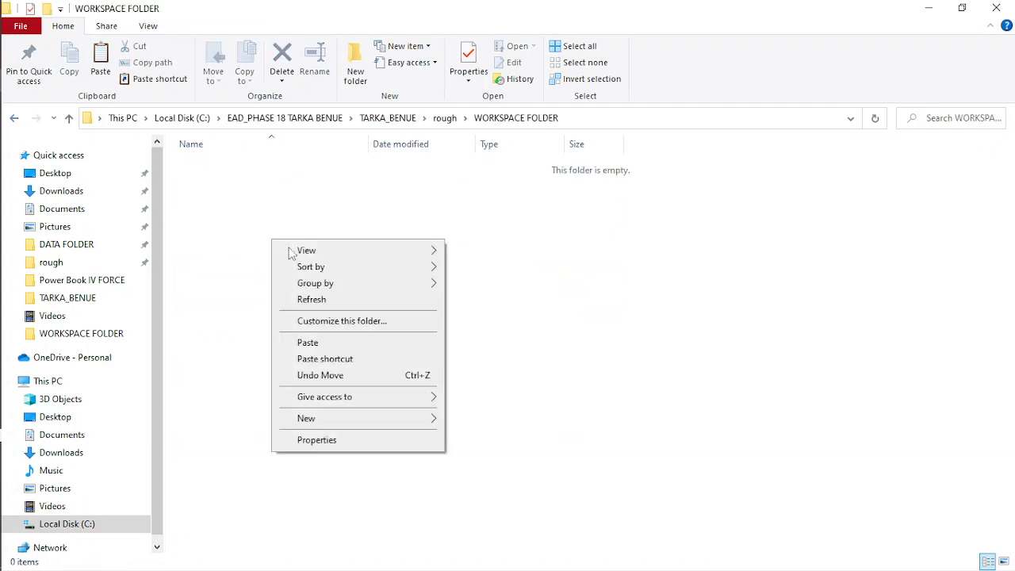
click(313, 349)
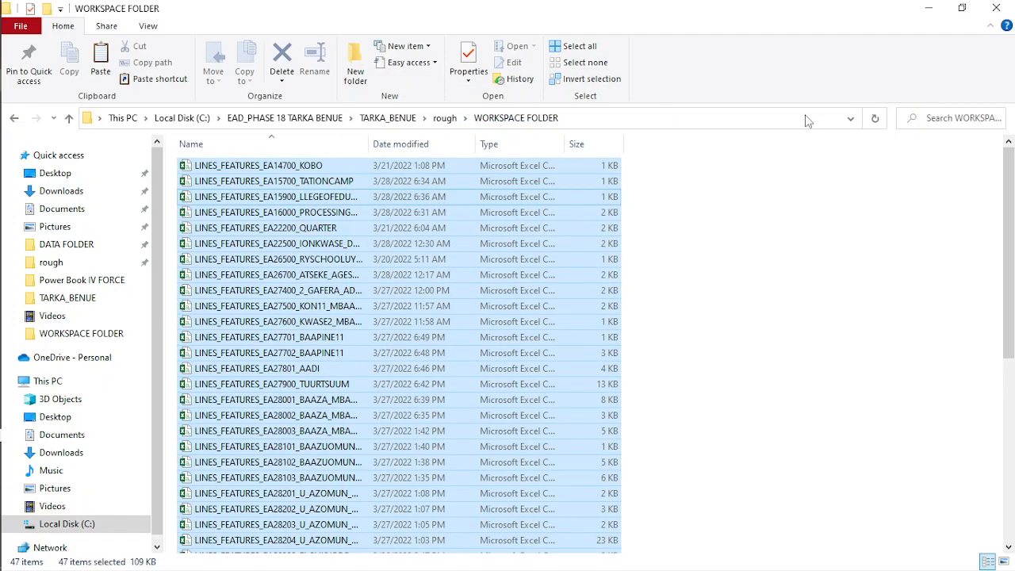
- Launch a Command Prompt in WORKSPACE FOLDER, merge its CSV files with copy *csv lines28032022.csv, and close the prompt
click(825, 118)
text(cmd)
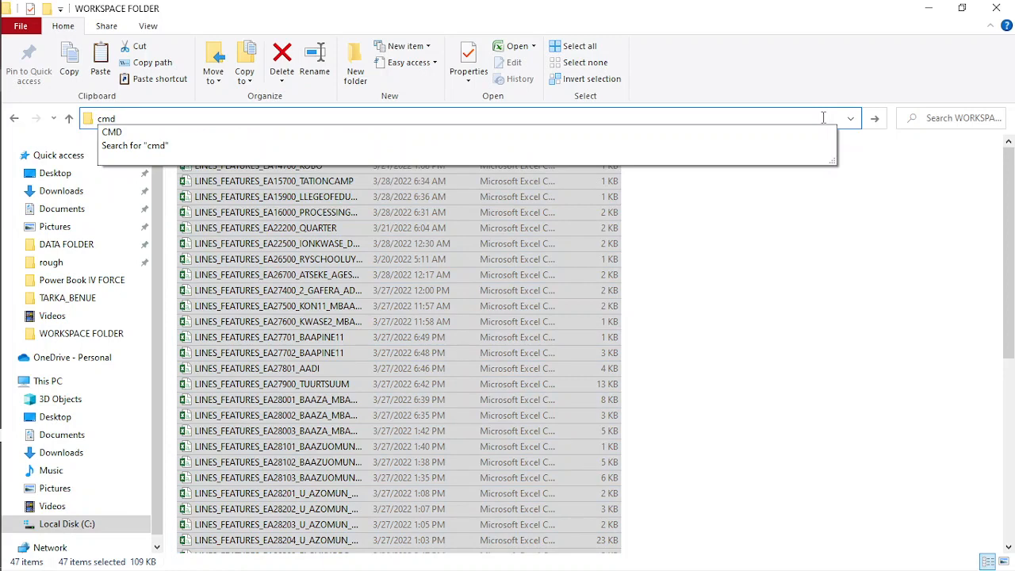
key(Return)
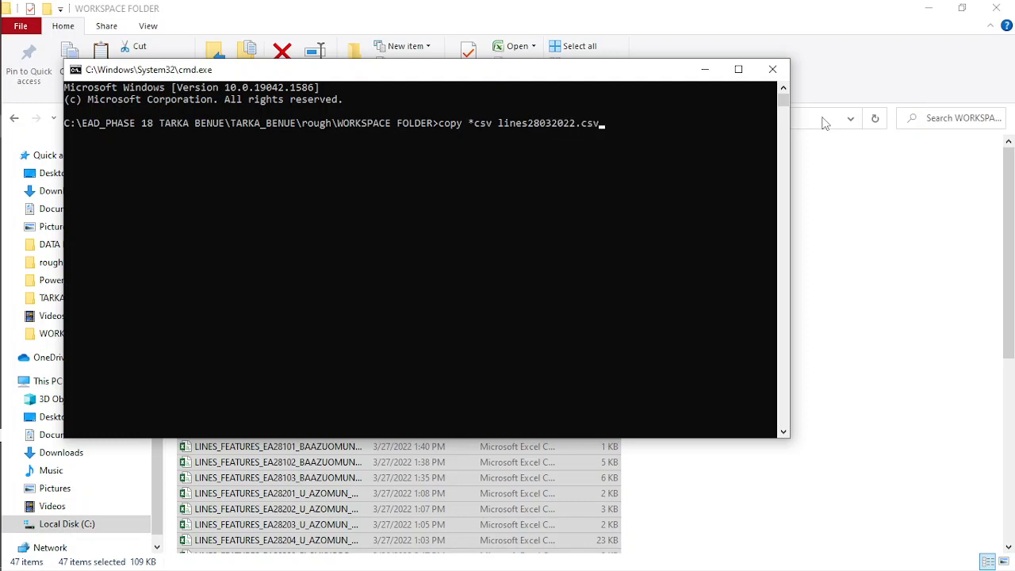
key(Return)
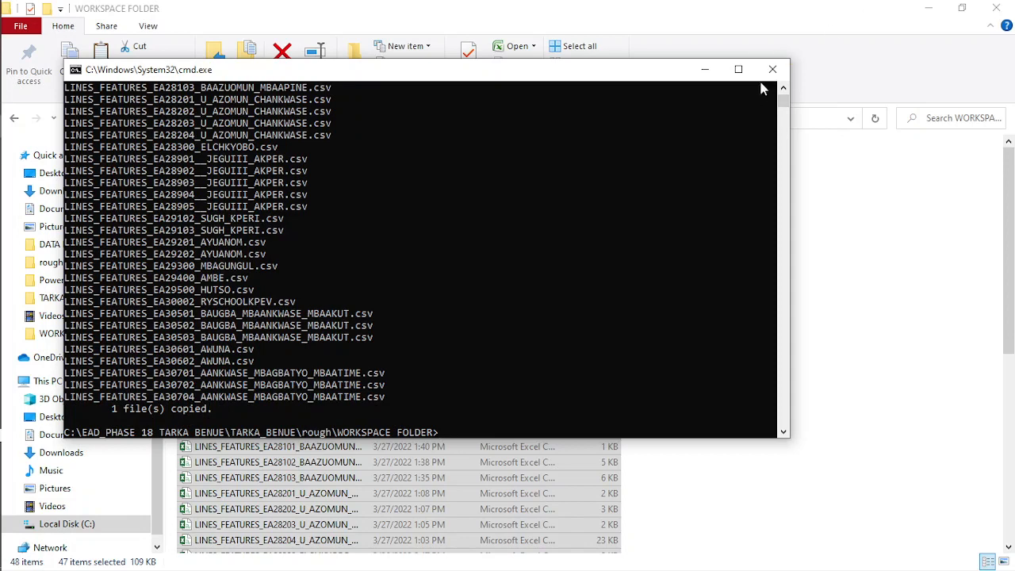
click(773, 69)
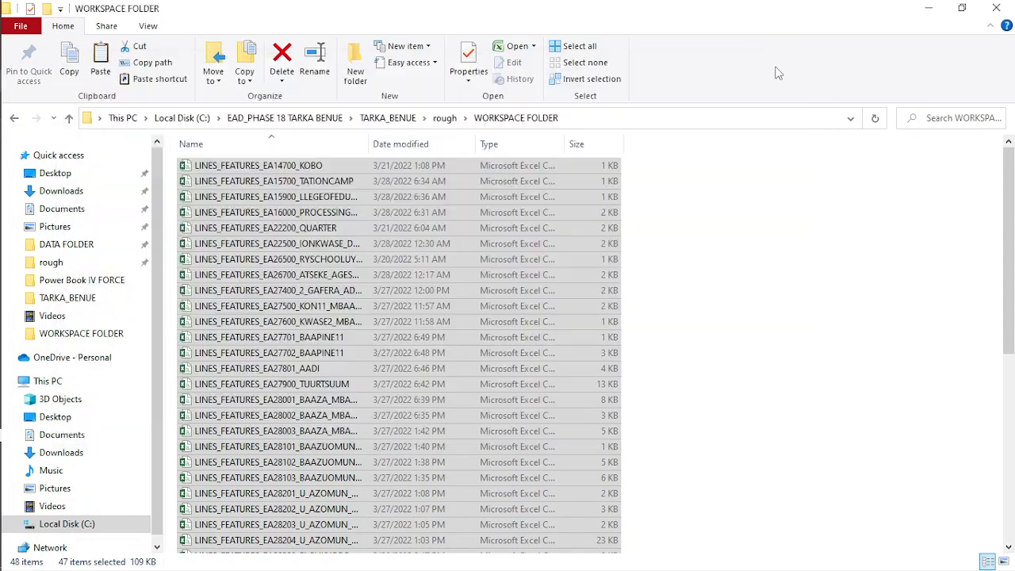
- Delete the individual LINES_FEATURES source files from WORKSPACE FOLDER and move the merged lines28032022 file up into the rough folder
click(283, 62)
click(567, 304)
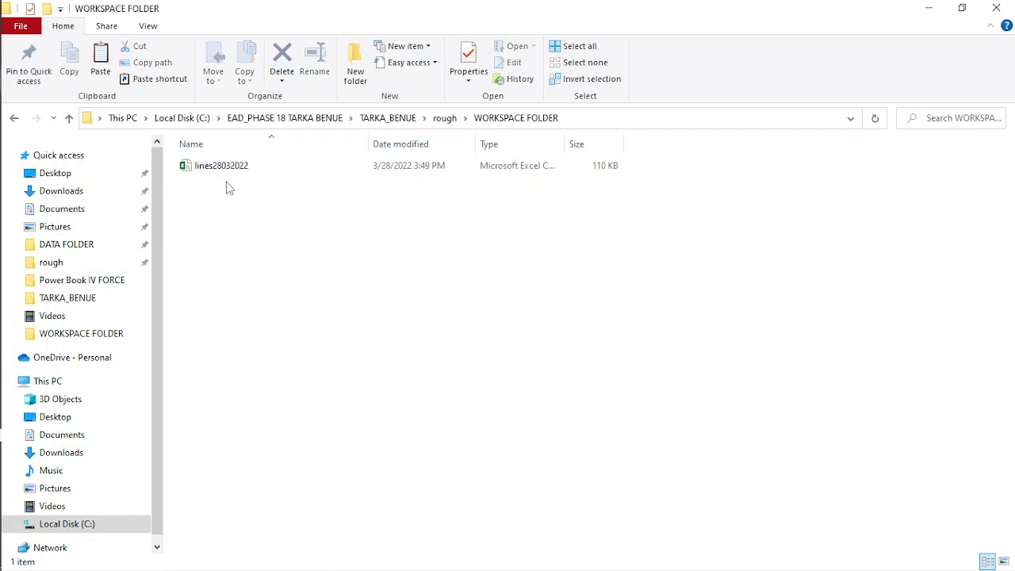
click(225, 168)
right_click(225, 168)
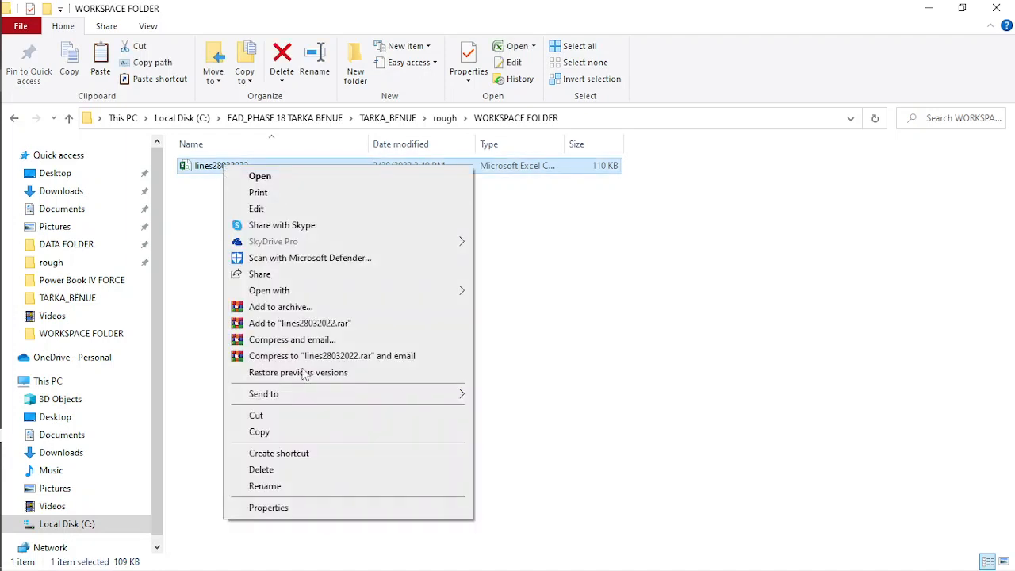
click(260, 431)
mouse_move(3, 120)
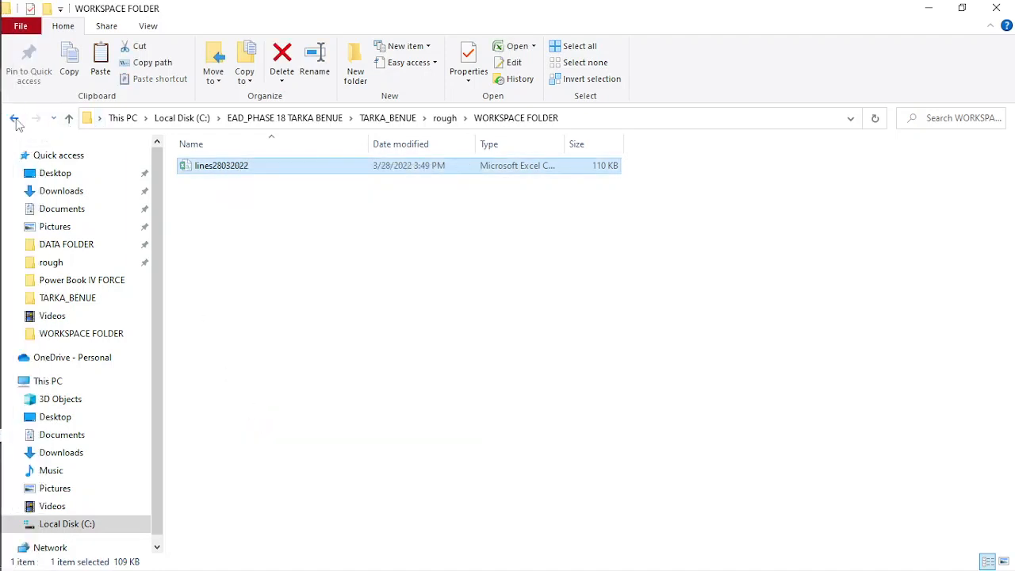
click(14, 118)
right_click(268, 367)
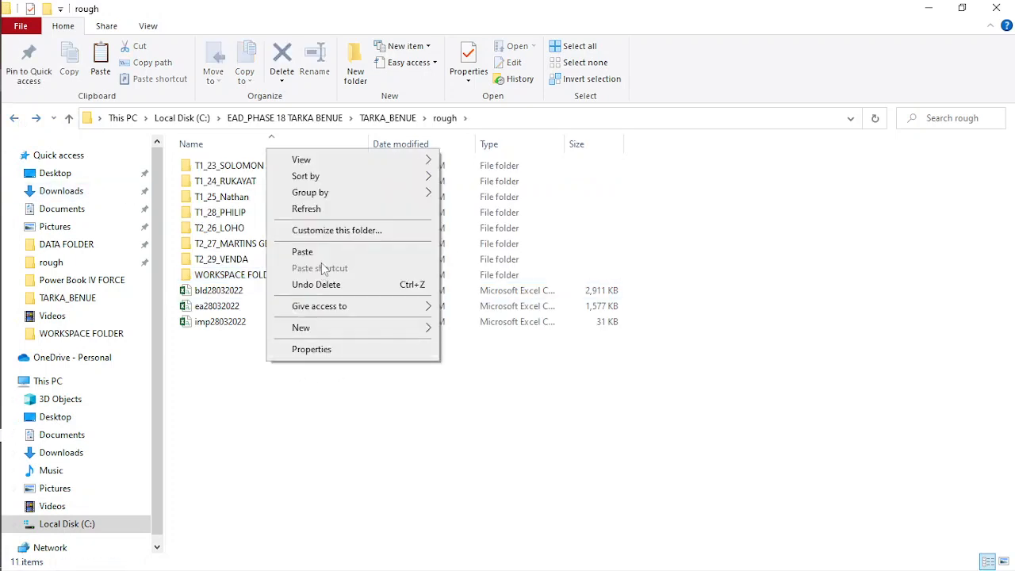
click(303, 252)
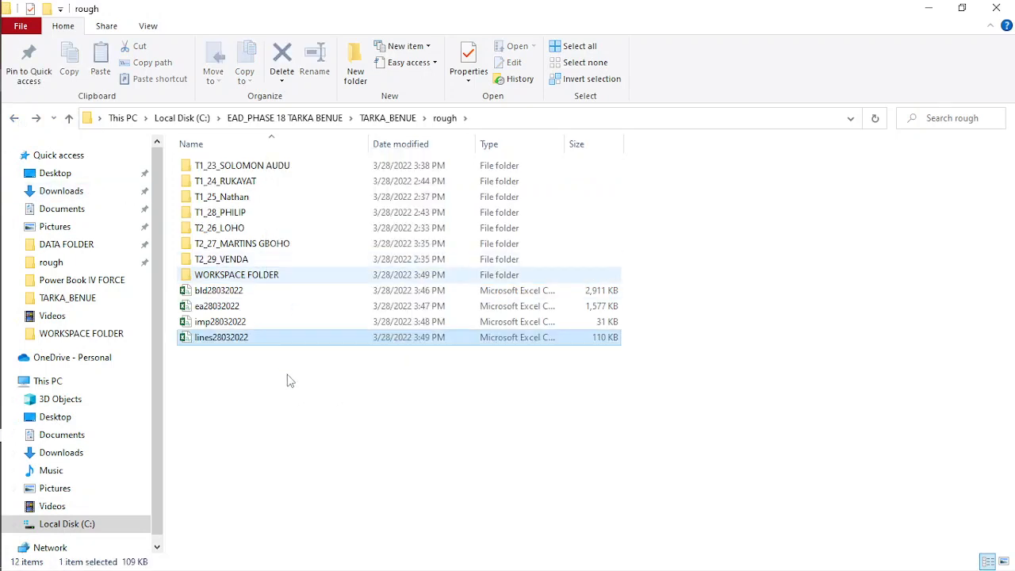
- Open bld28032022 in Excel and sort its data by BLD_CODE values from smallest to largest
double_click(252, 290)
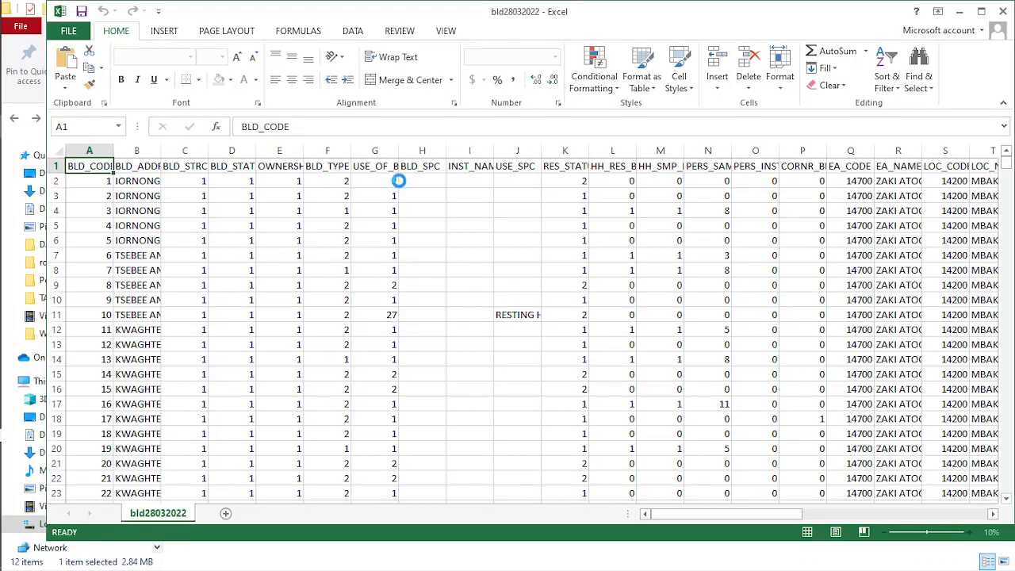
click(352, 32)
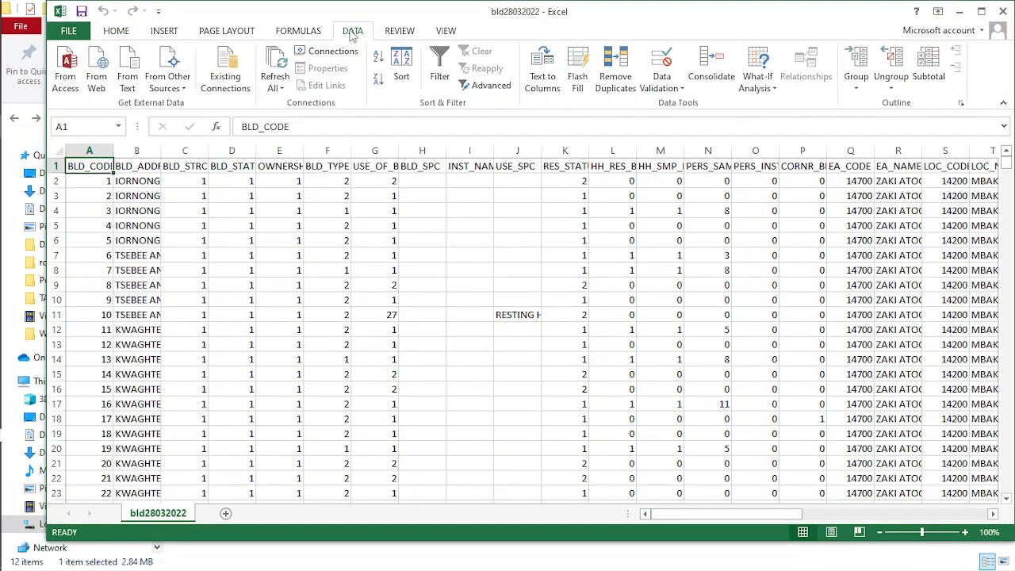
click(401, 70)
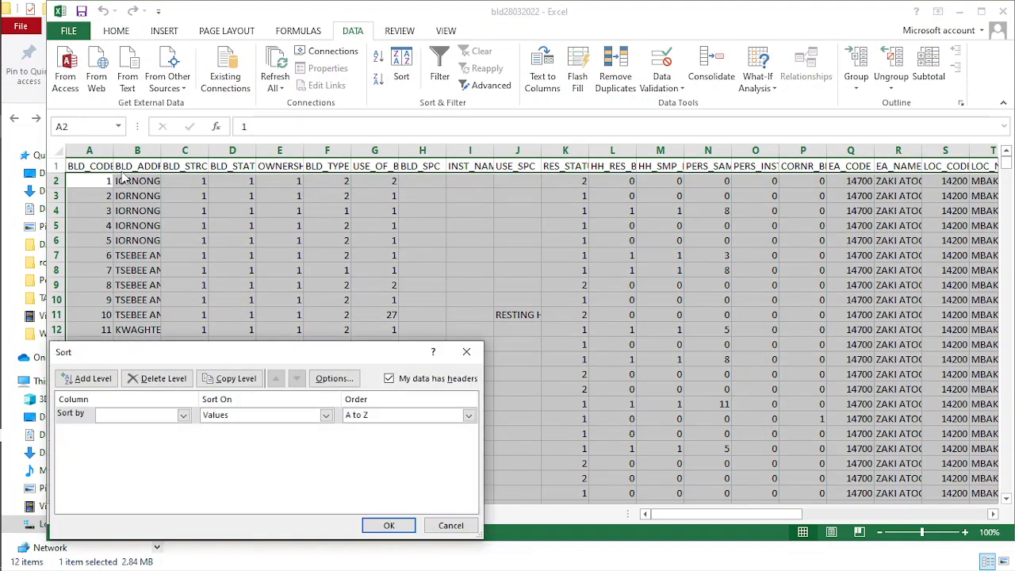
click(135, 419)
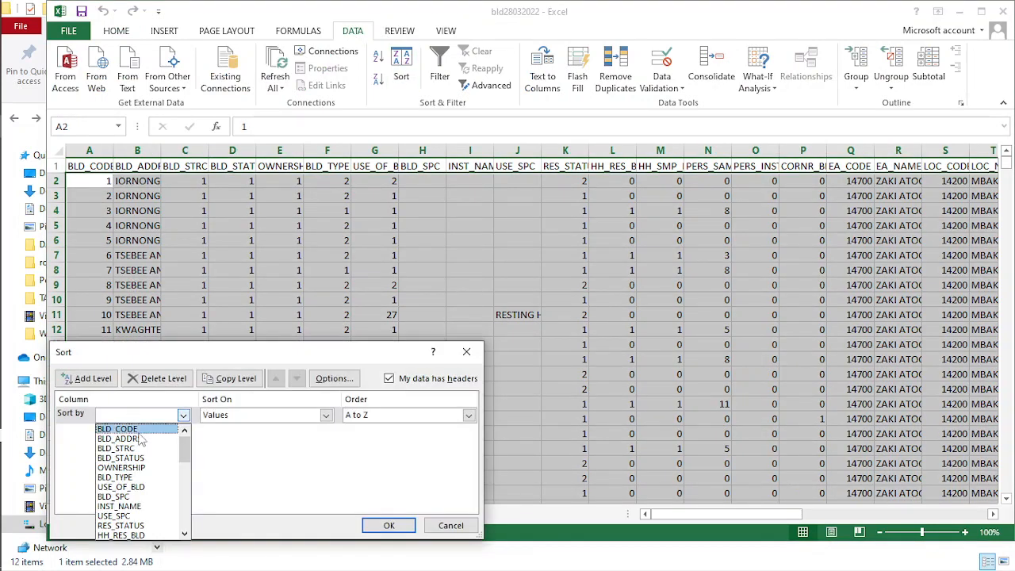
click(129, 429)
click(389, 526)
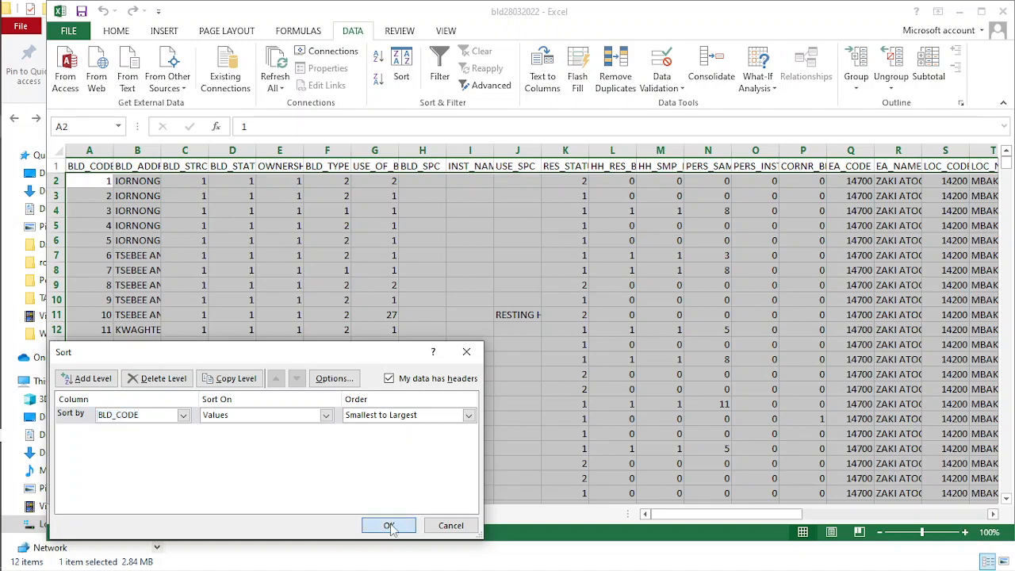
key(ctrl+Home)
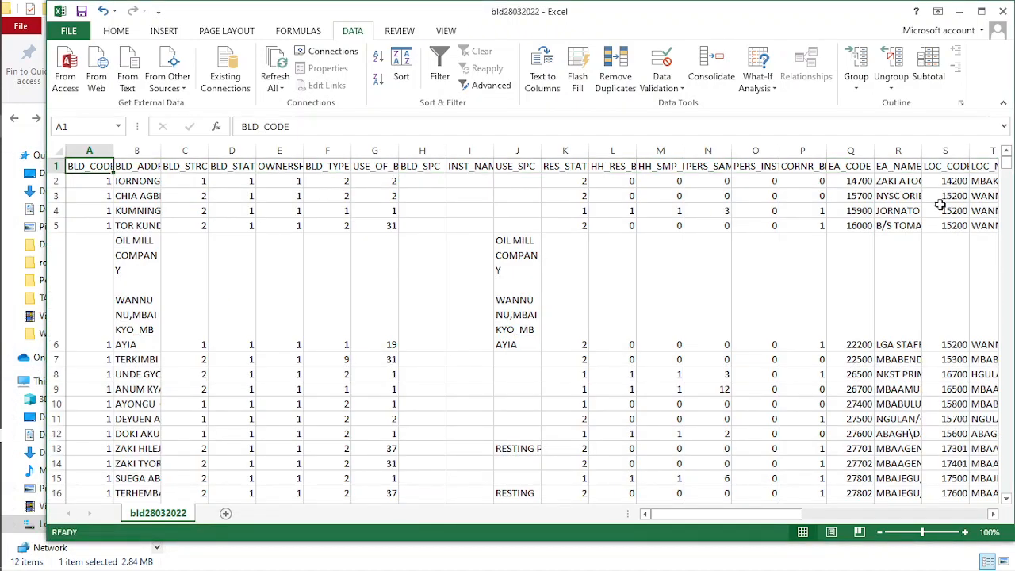
- Delete the repeated header rows below the building data, from row 8464 through row 8513
drag(1006, 168, 1013, 498)
scroll(116, 284, up, 8)
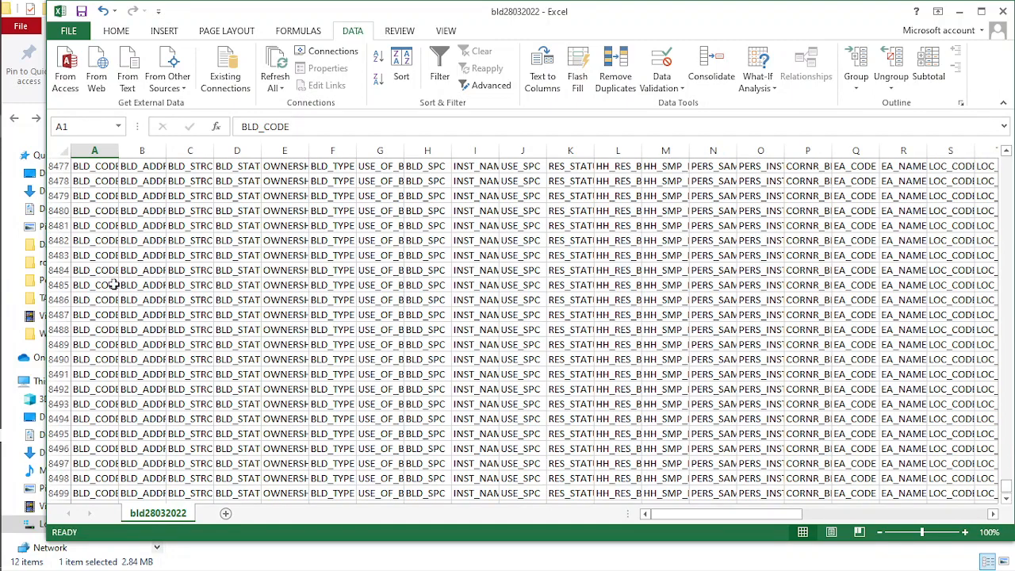
scroll(111, 286, up, 6)
scroll(104, 313, down, 4)
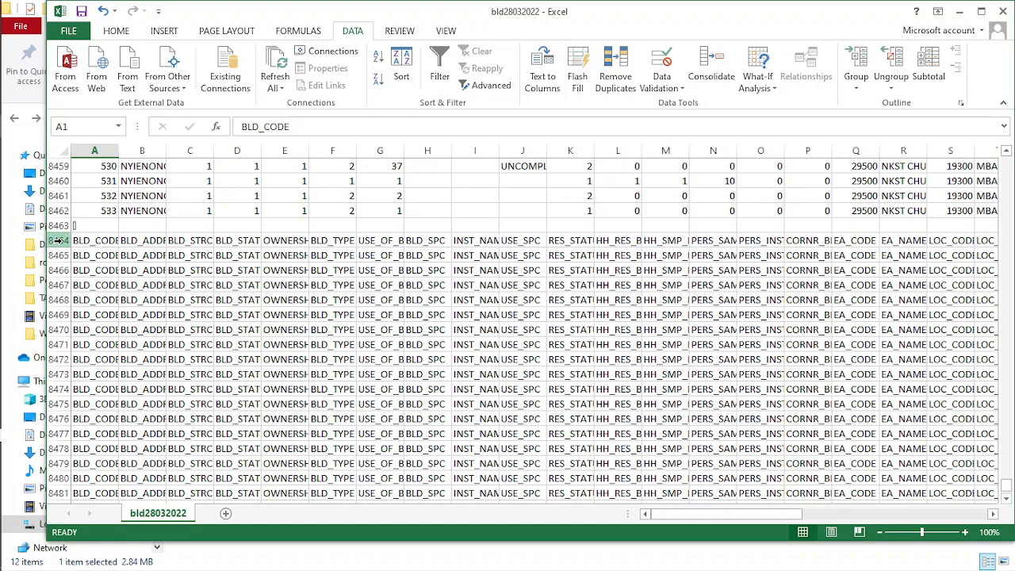
drag(58, 240, 59, 432)
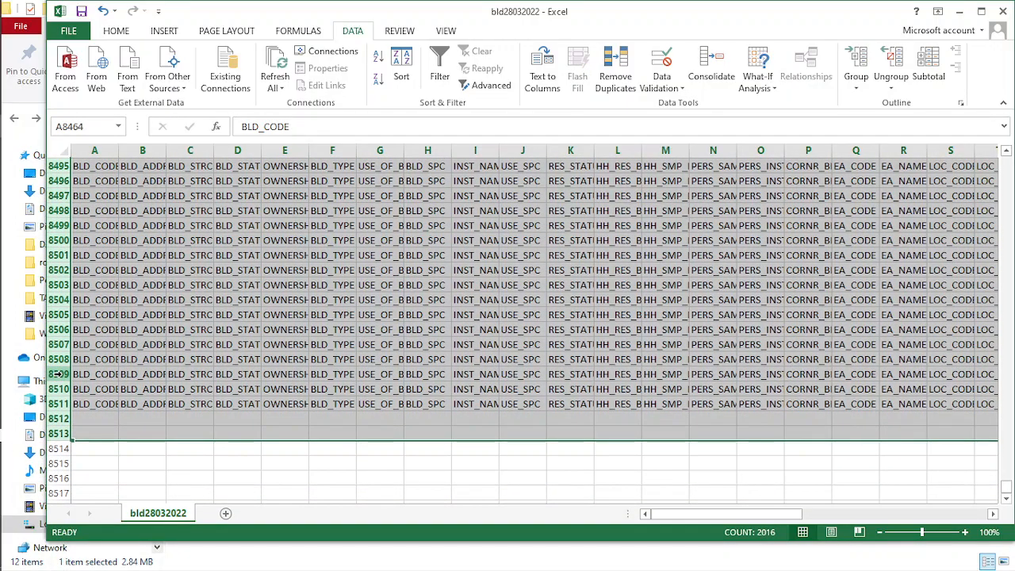
right_click(59, 374)
click(100, 278)
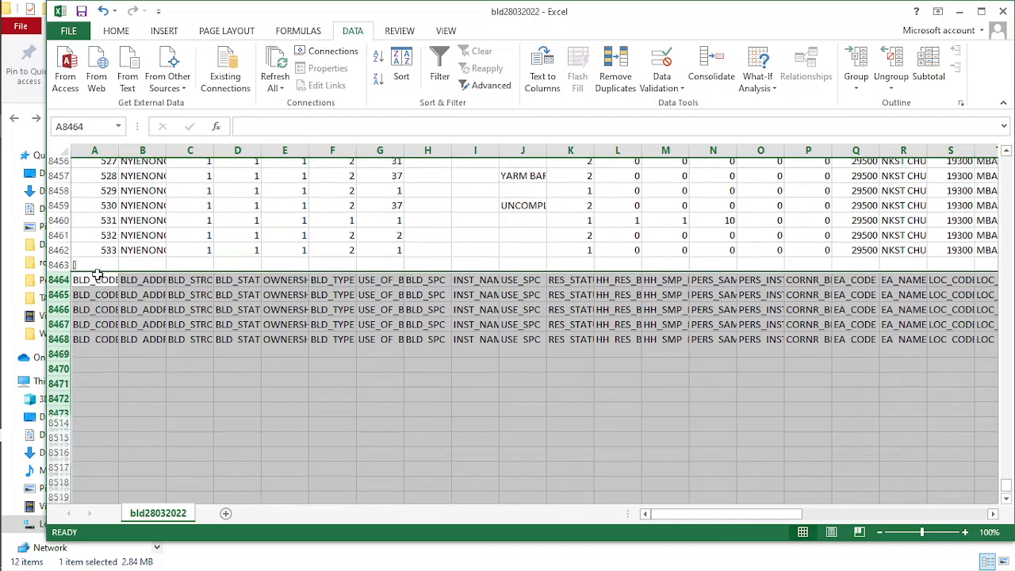
click(251, 367)
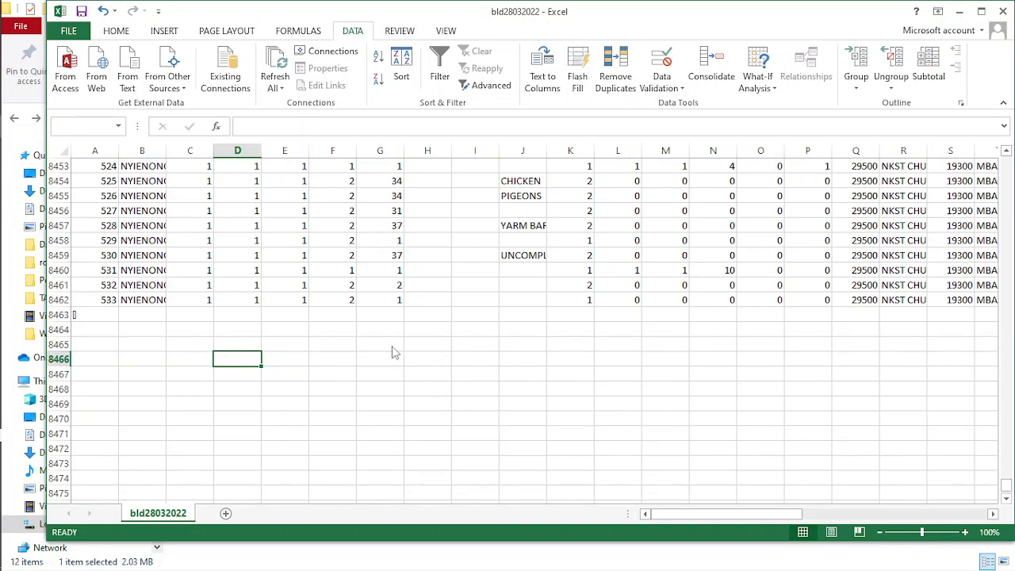
- Save bld28032022, keeping the CSV format, and close the workbook
key(ctrl+s)
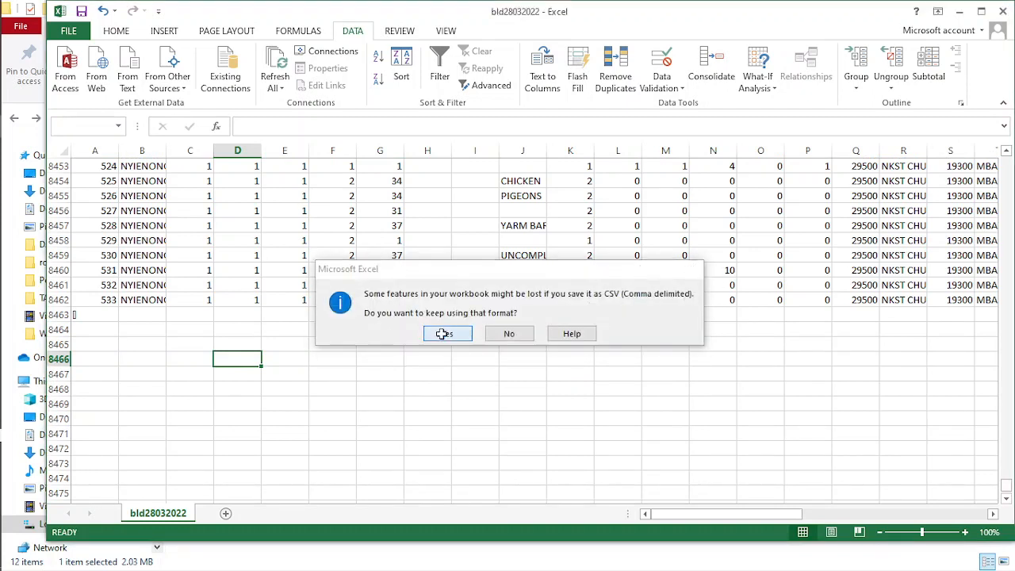
click(441, 334)
click(997, 11)
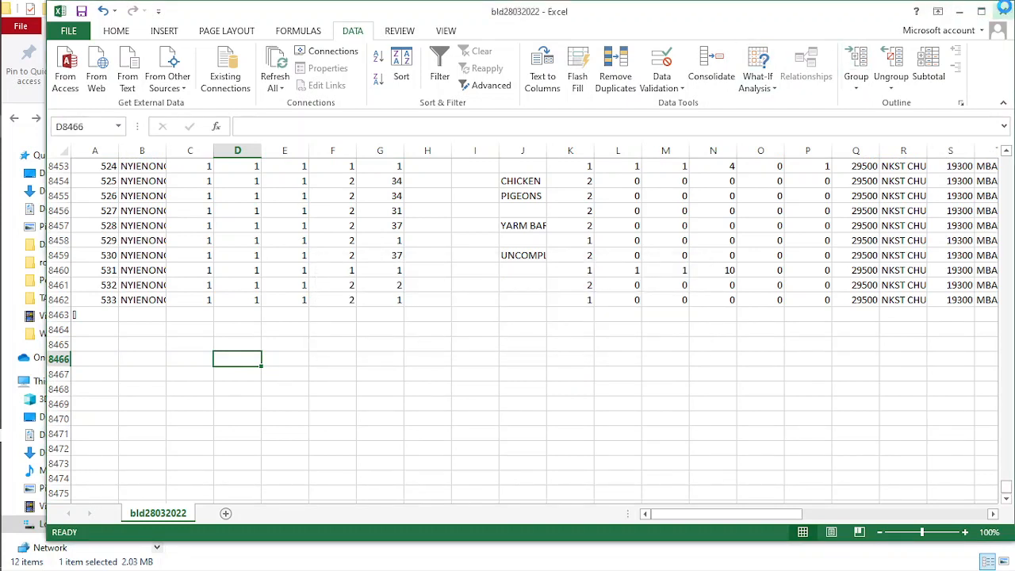
click(507, 309)
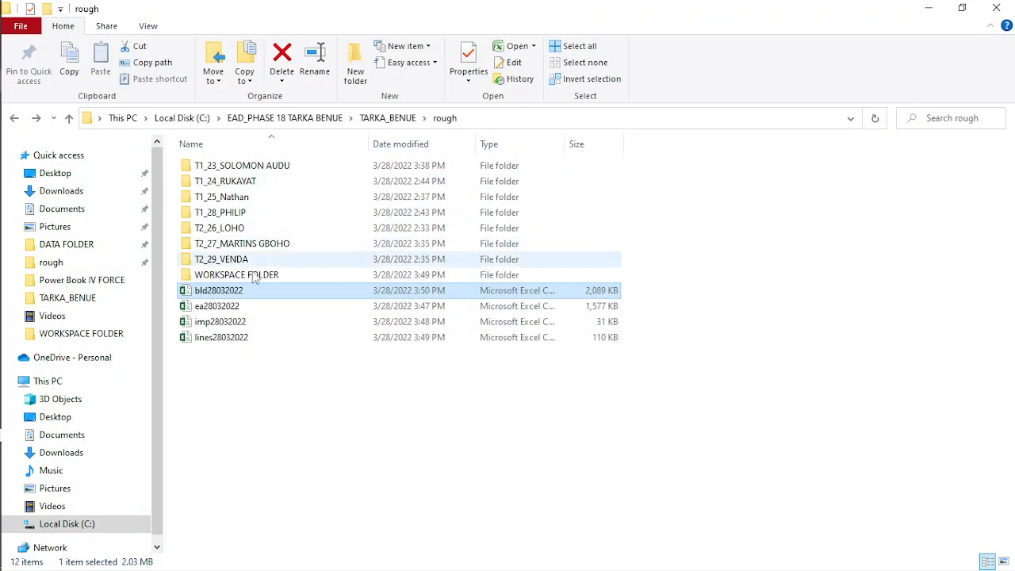
- Open ea28032022 in Excel and sort its data by STATE_NAME values from A to Z
click(220, 309)
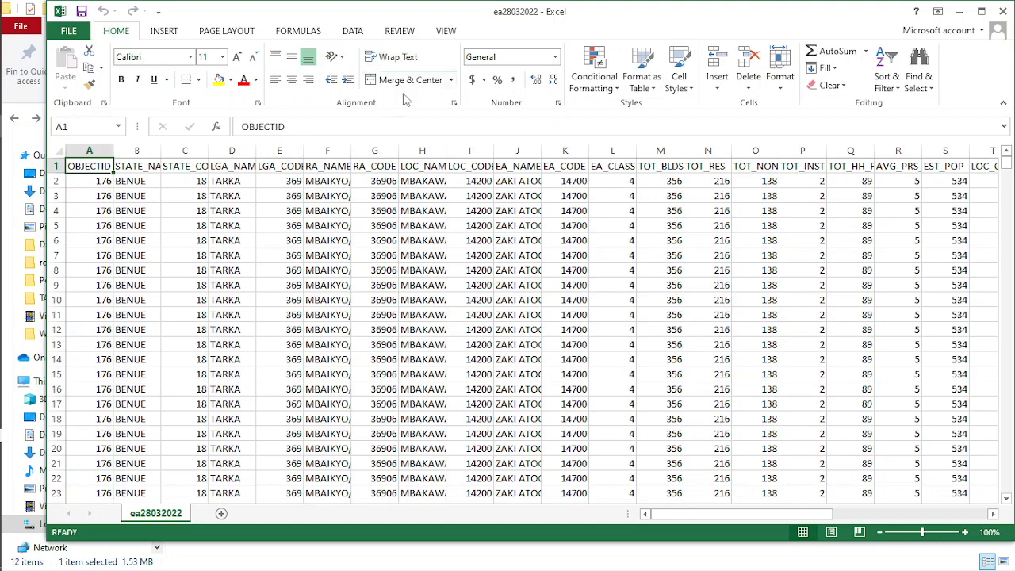
click(353, 31)
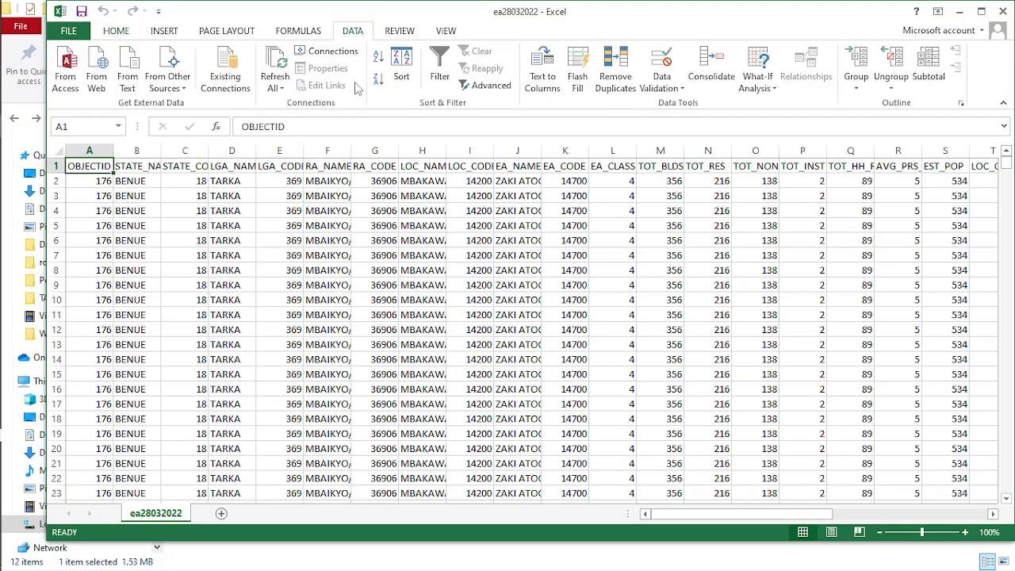
click(401, 67)
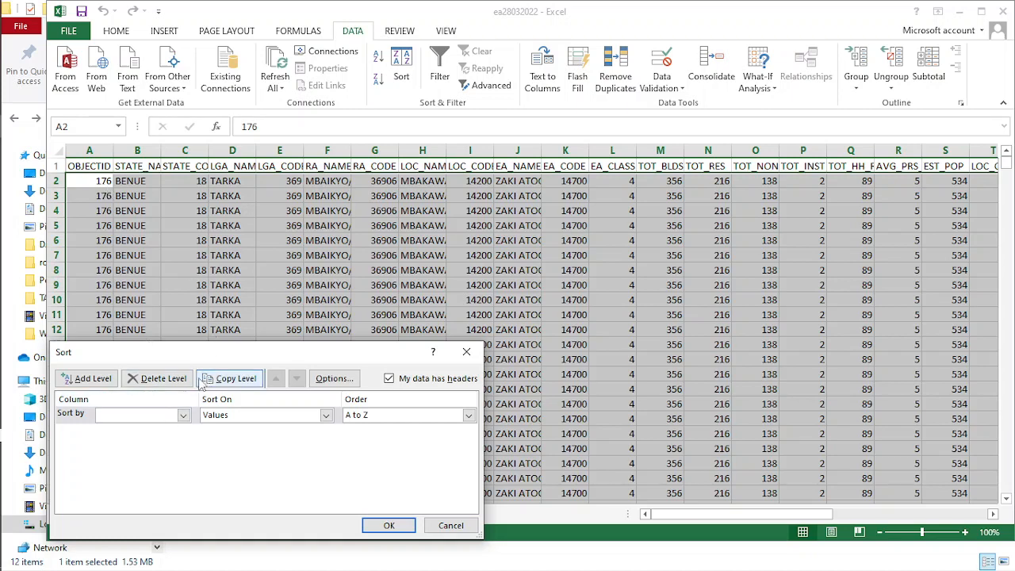
click(181, 415)
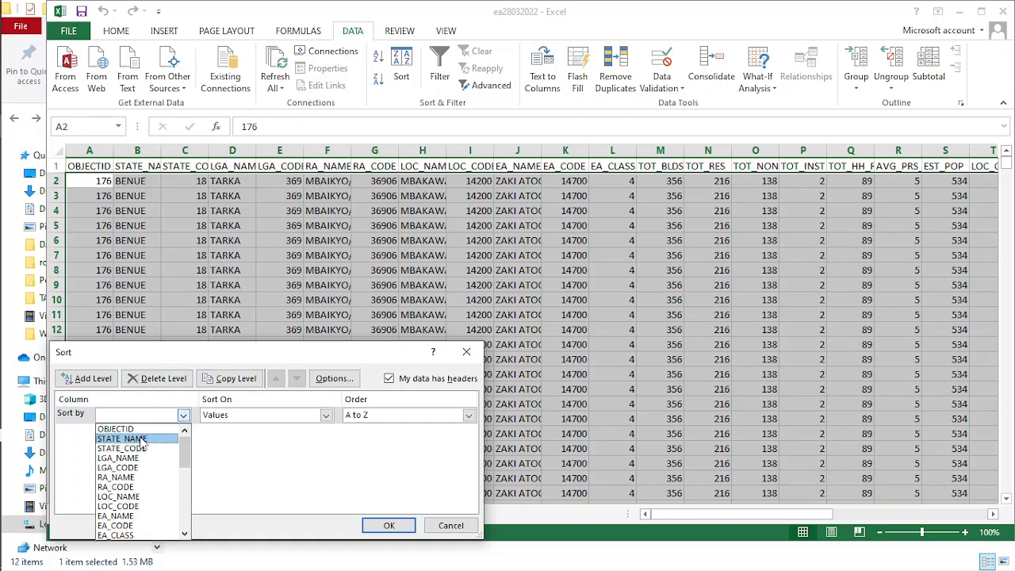
click(143, 439)
click(389, 525)
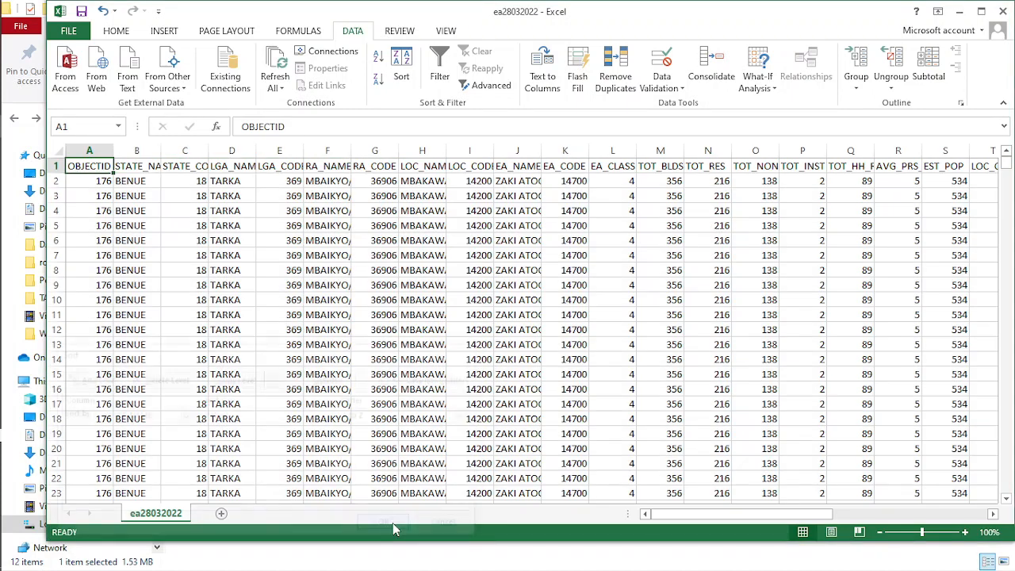
- Delete the repeated header rows below the enumeration area data in ea28032022, from row 5092 through row 5141
drag(1006, 170, 1006, 489)
scroll(59, 271, up, 15)
scroll(59, 253, down, 4)
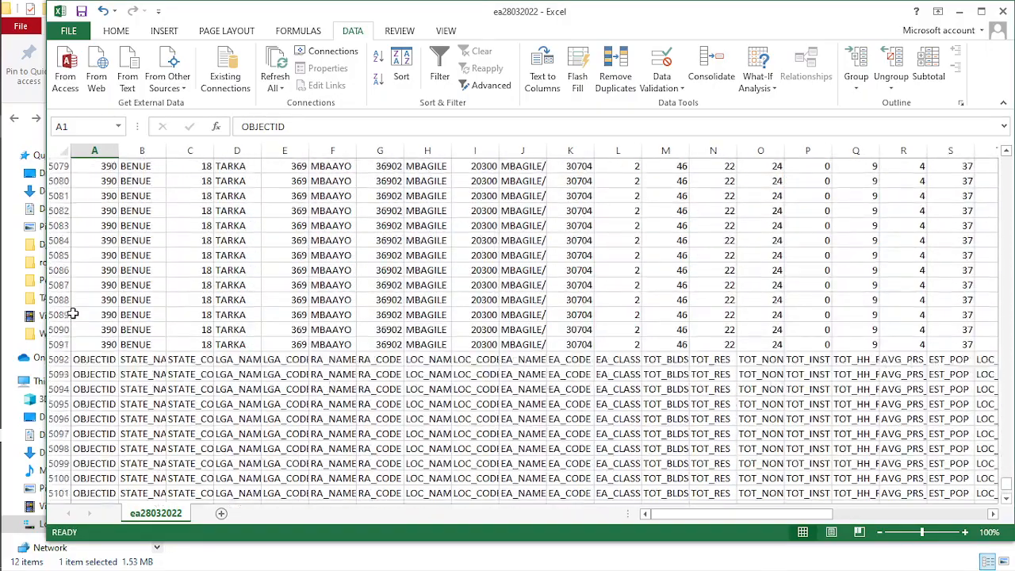
drag(59, 272, 51, 493)
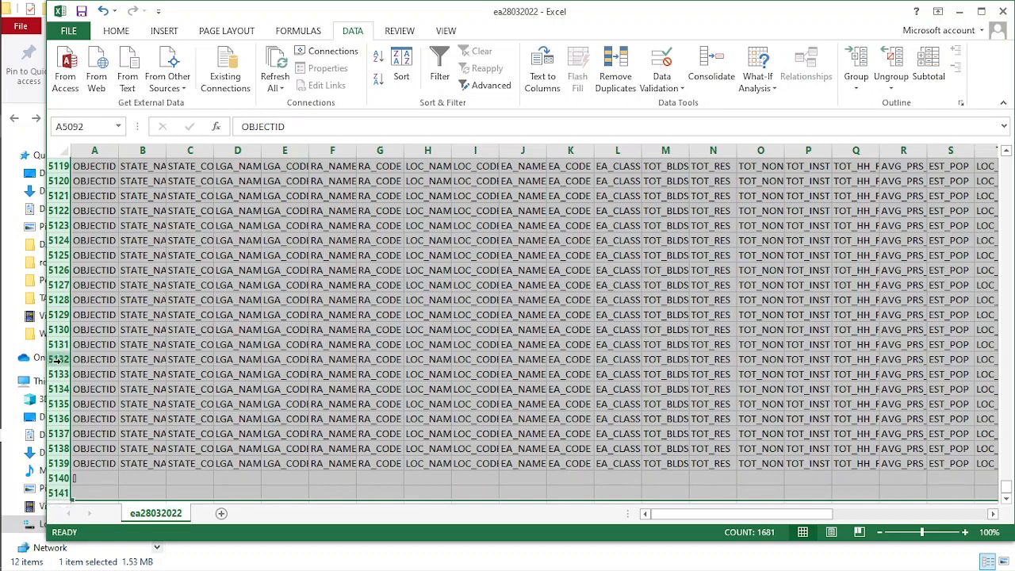
right_click(59, 359)
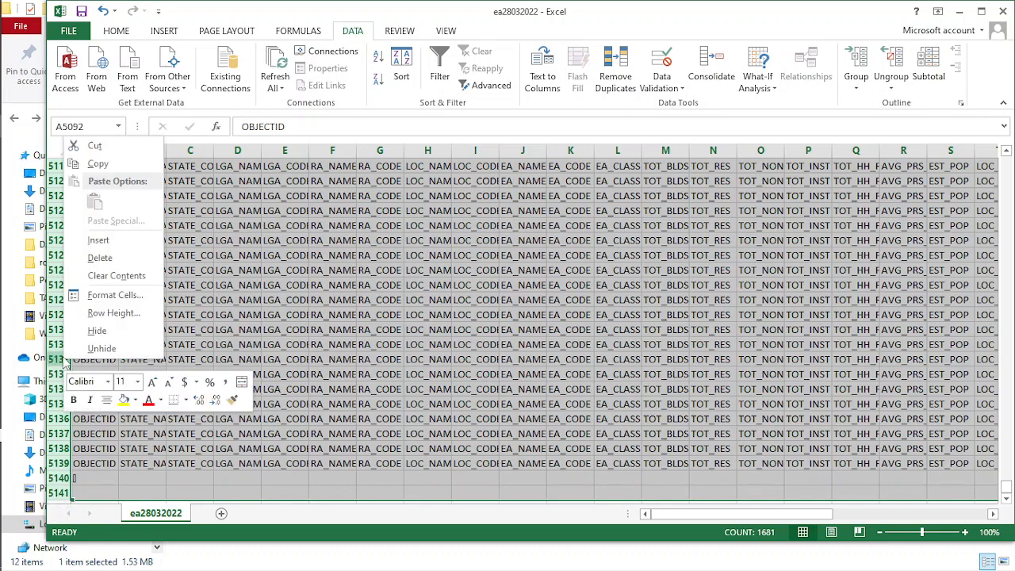
click(100, 259)
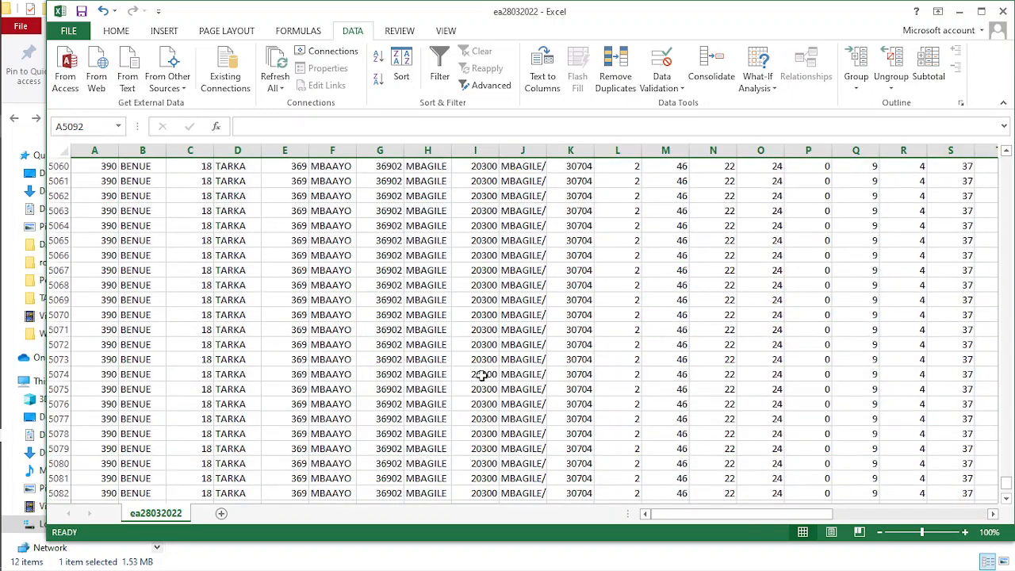
scroll(384, 289, up, 20)
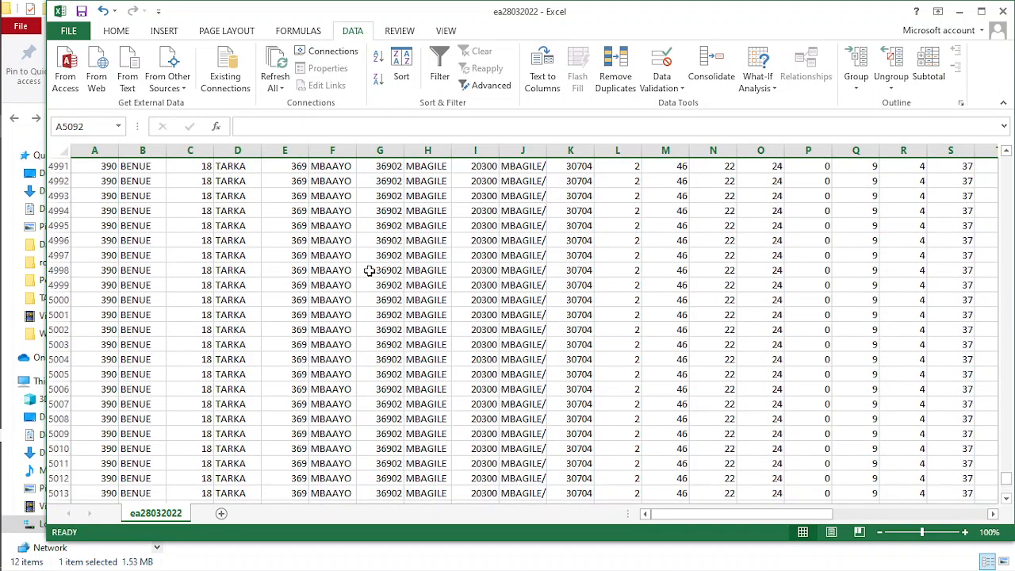
- Save ea28032022, keeping the CSV format, and close the workbook without saving it again
drag(696, 512, 536, 471)
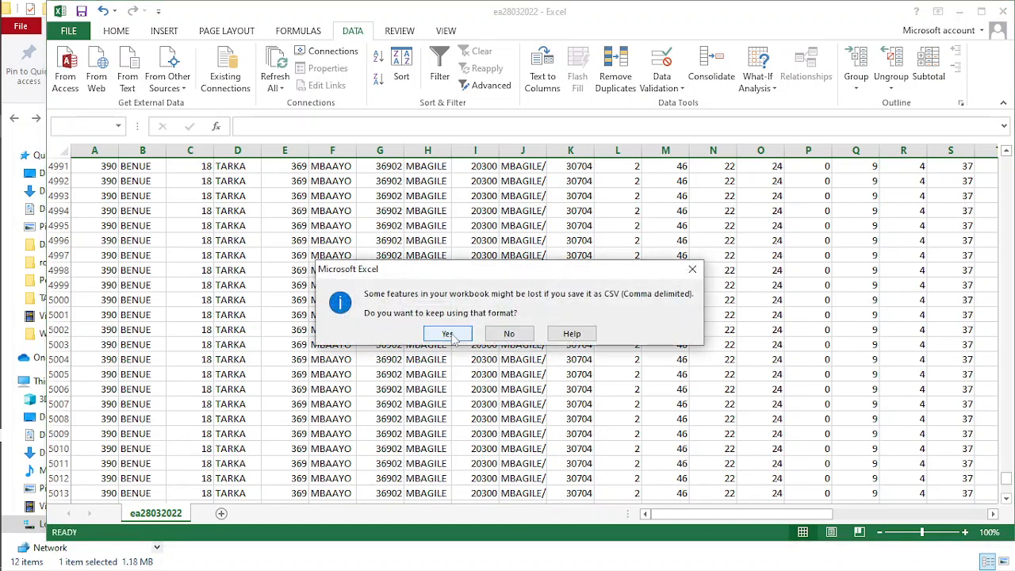
click(460, 335)
click(1004, 12)
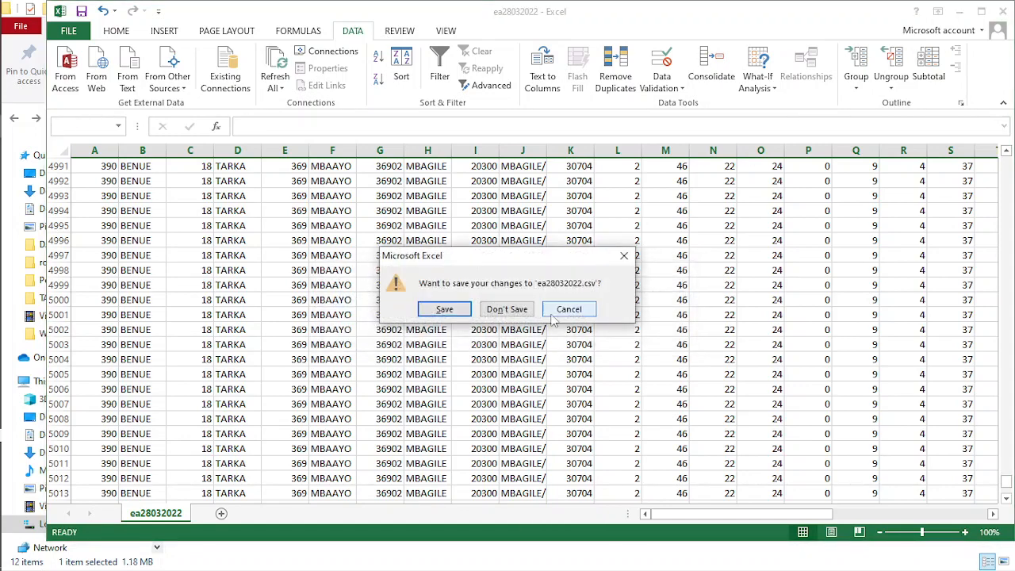
click(513, 316)
- Open imp28032022 in Excel and sort its data by LONG values from smallest to largest
click(229, 324)
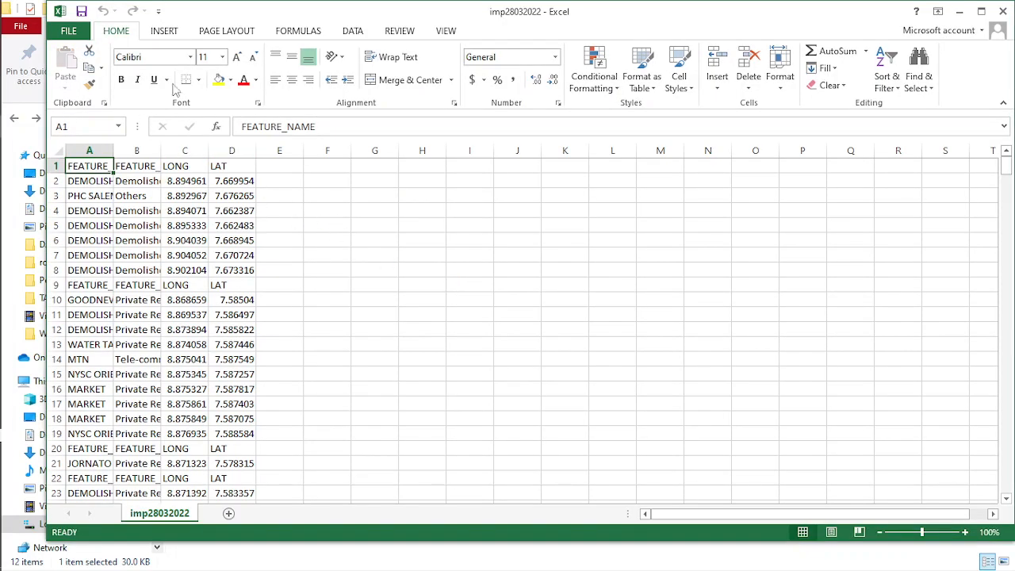
click(354, 33)
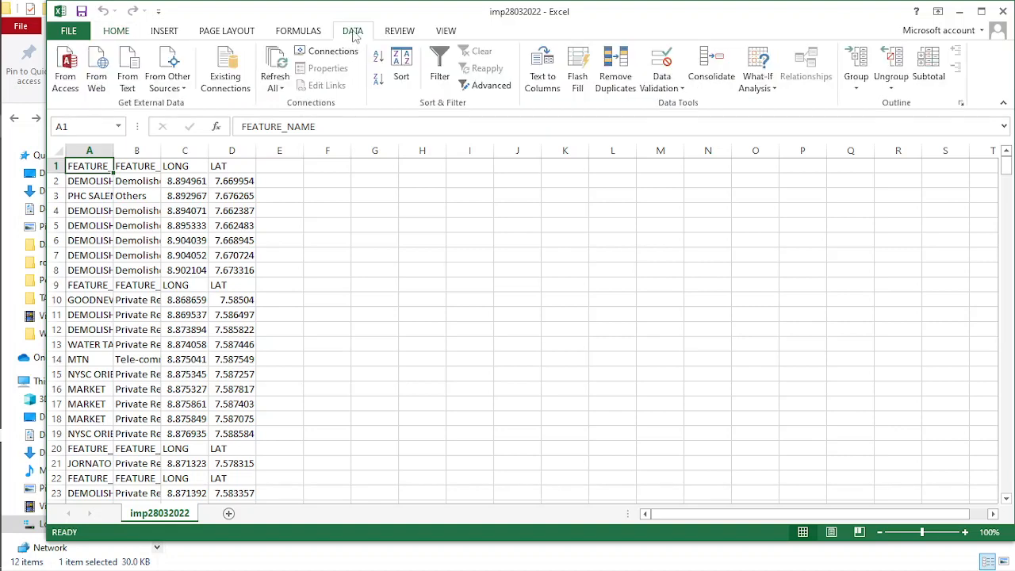
click(405, 71)
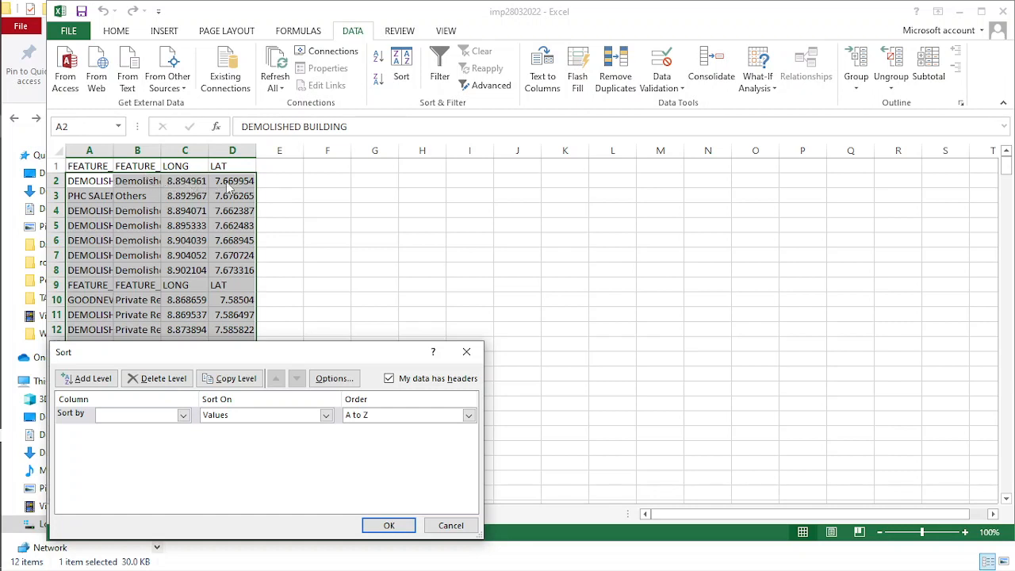
click(183, 414)
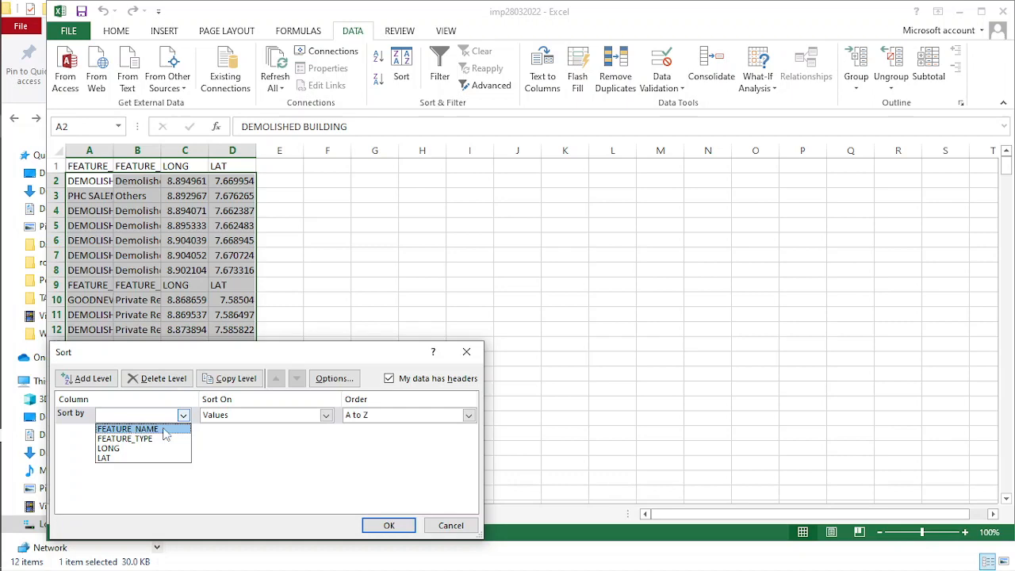
click(115, 448)
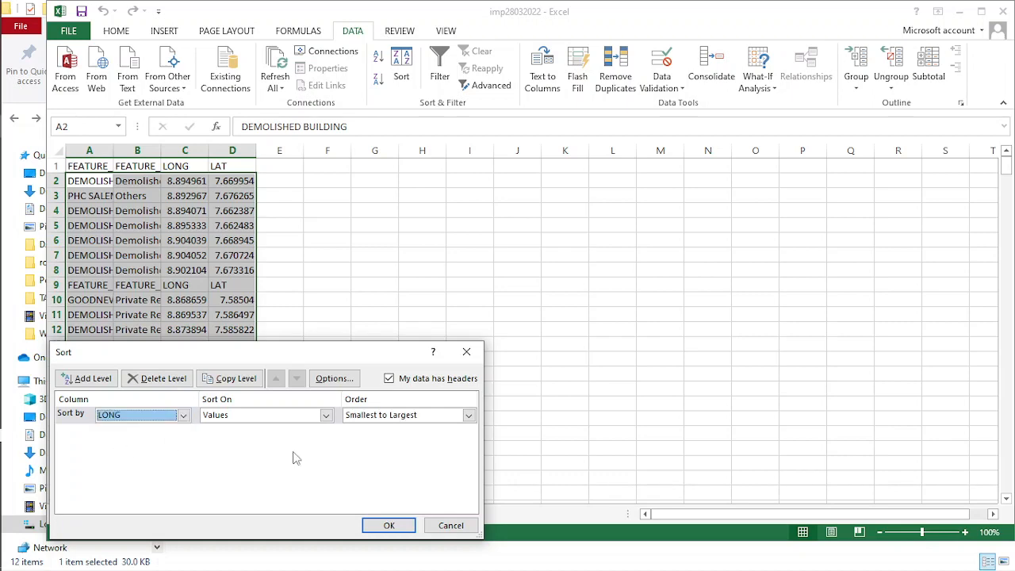
click(388, 526)
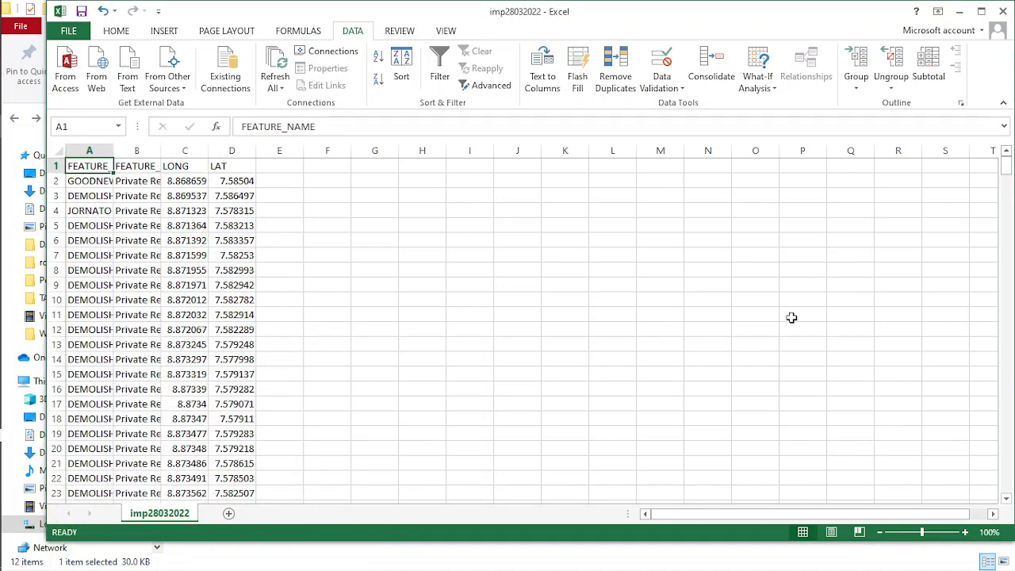
- Delete the repeated header rows below the important features data, from row 371 through row 411
drag(1008, 181, 1005, 463)
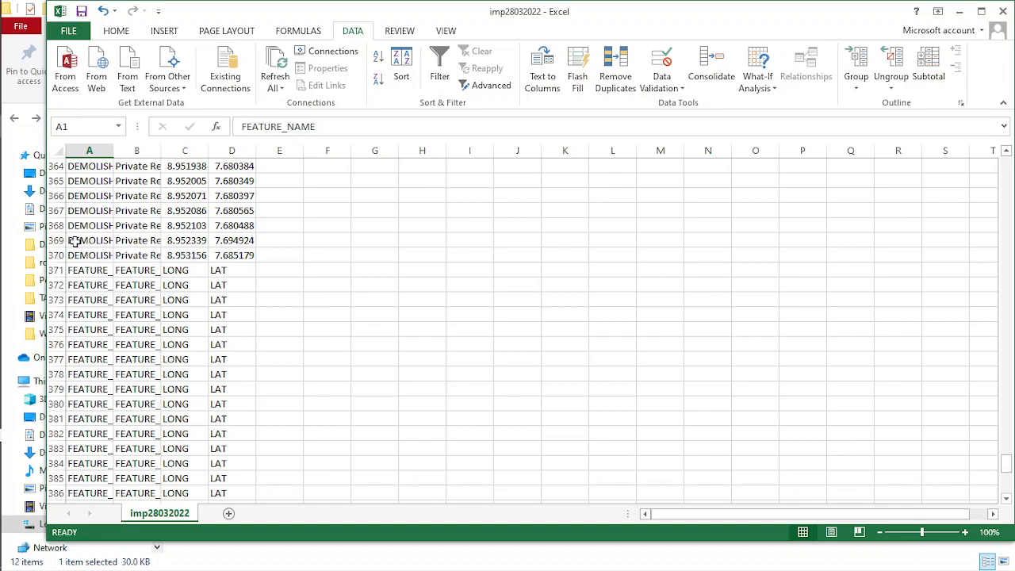
drag(54, 272, 57, 479)
right_click(57, 359)
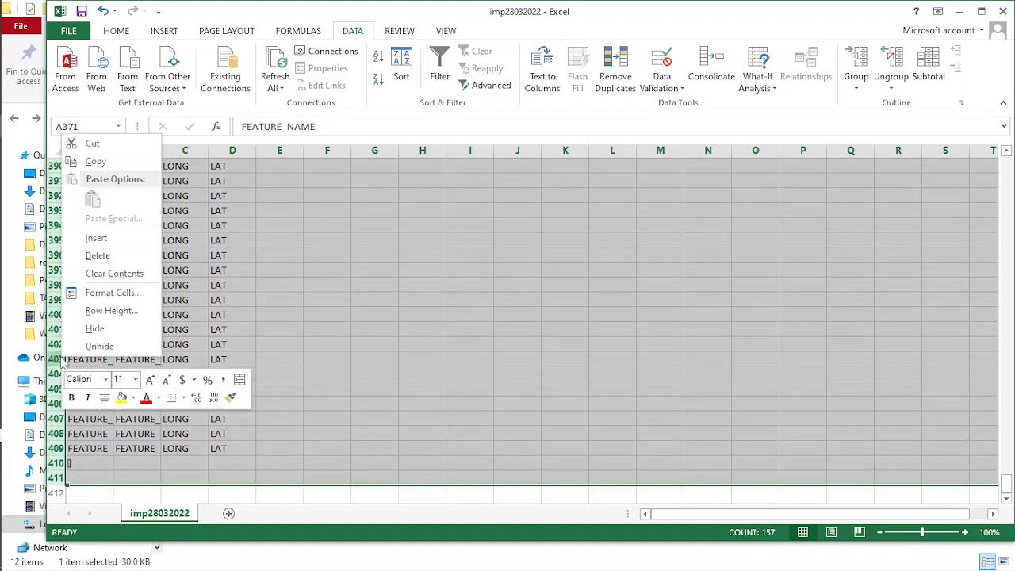
click(98, 255)
click(341, 387)
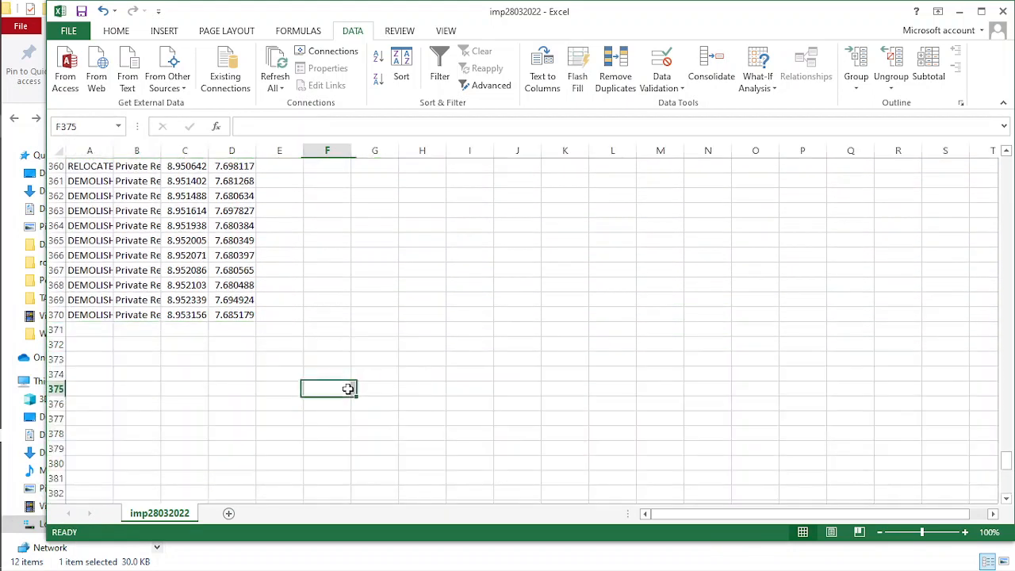
- Save imp28032022, keeping the CSV format, and close the workbook without saving it again
key(ctrl+s)
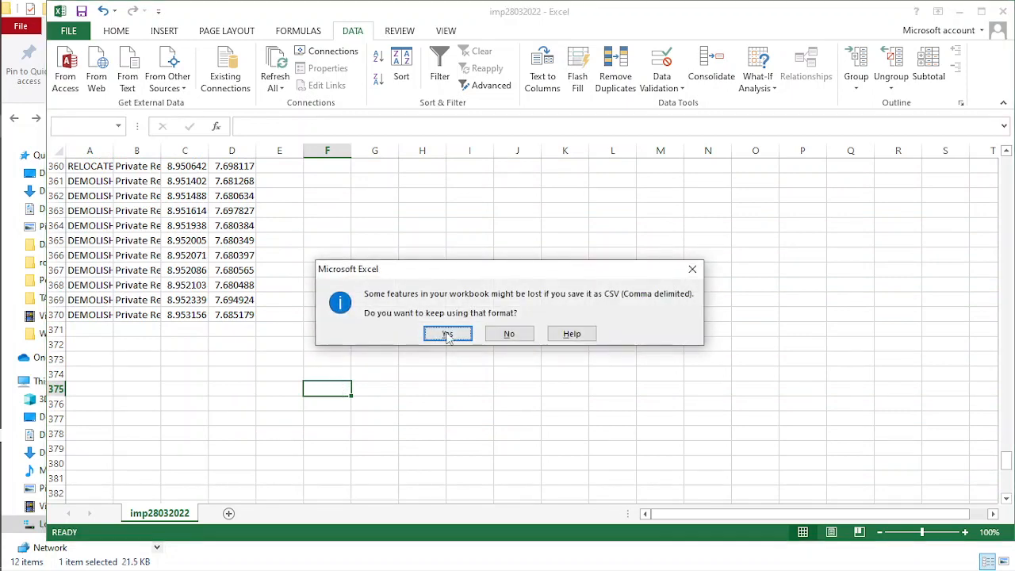
click(447, 333)
click(1003, 11)
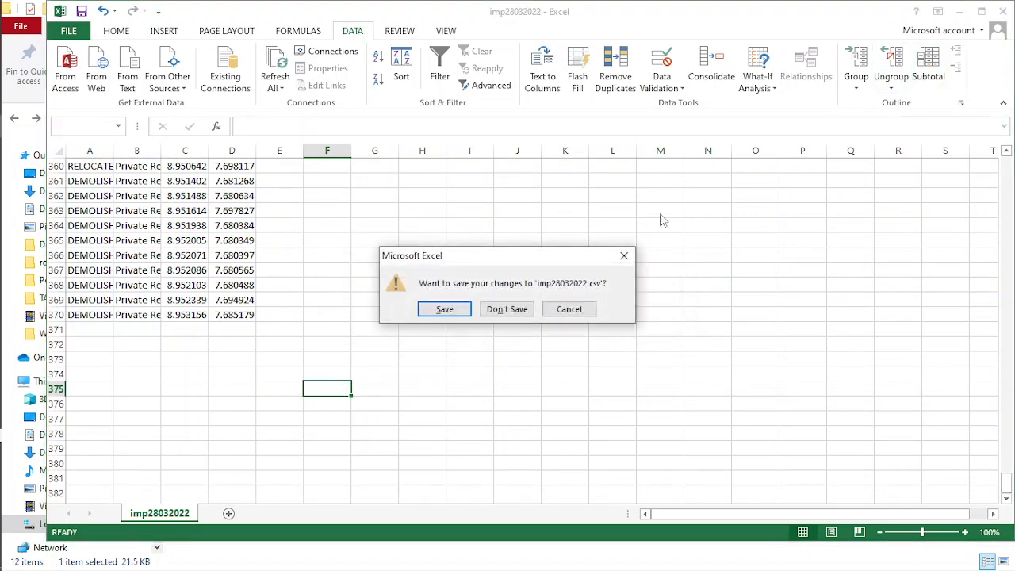
click(492, 310)
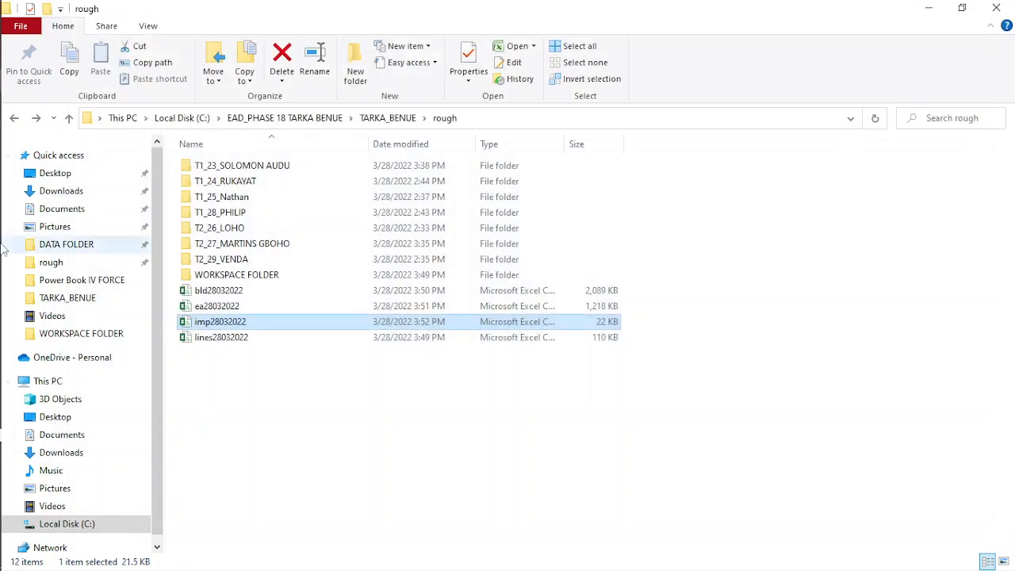
- Open lines28032022 in Excel and sort its data by LAT values from smallest to largest
double_click(238, 338)
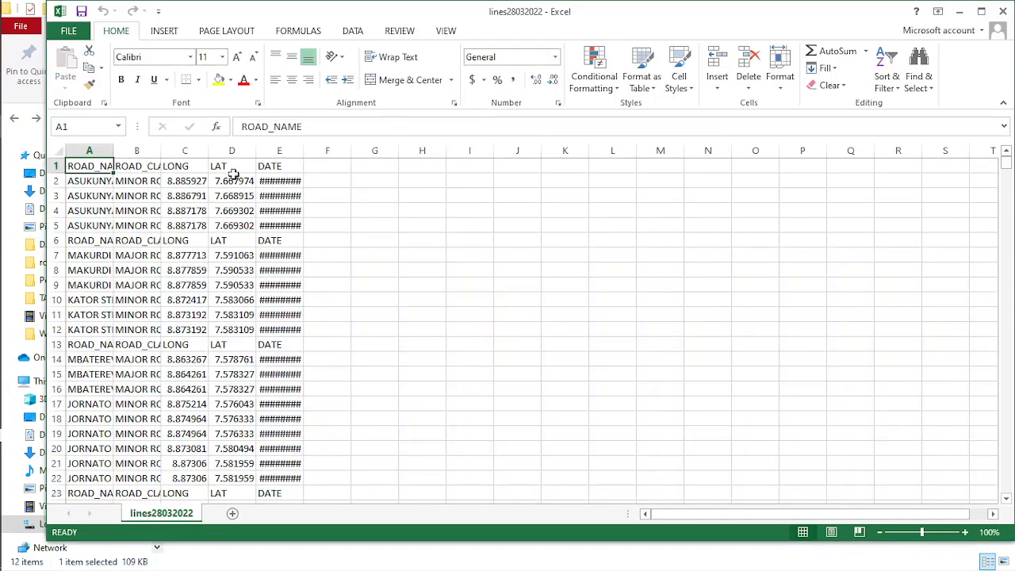
click(353, 31)
click(402, 76)
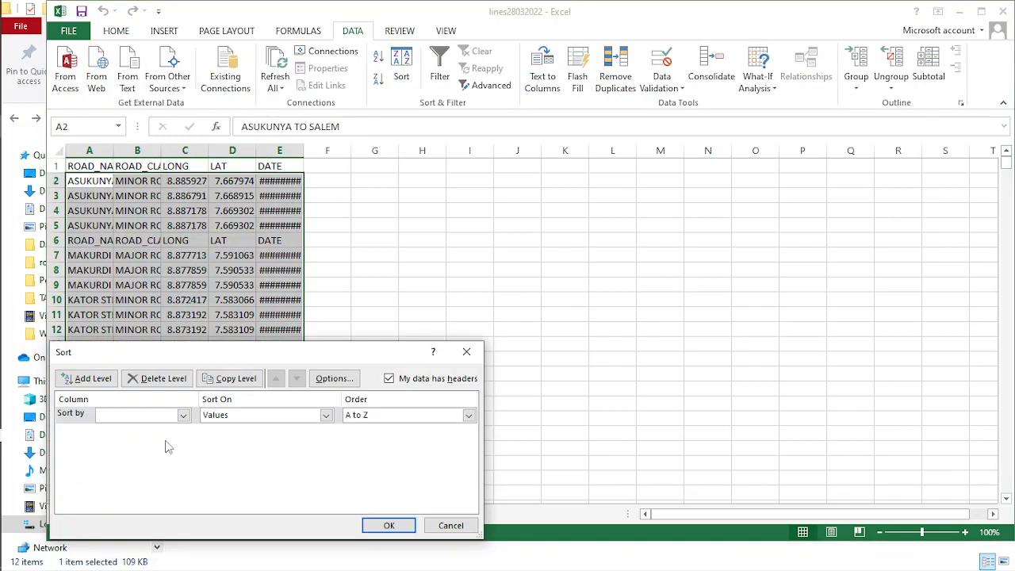
click(183, 415)
click(127, 461)
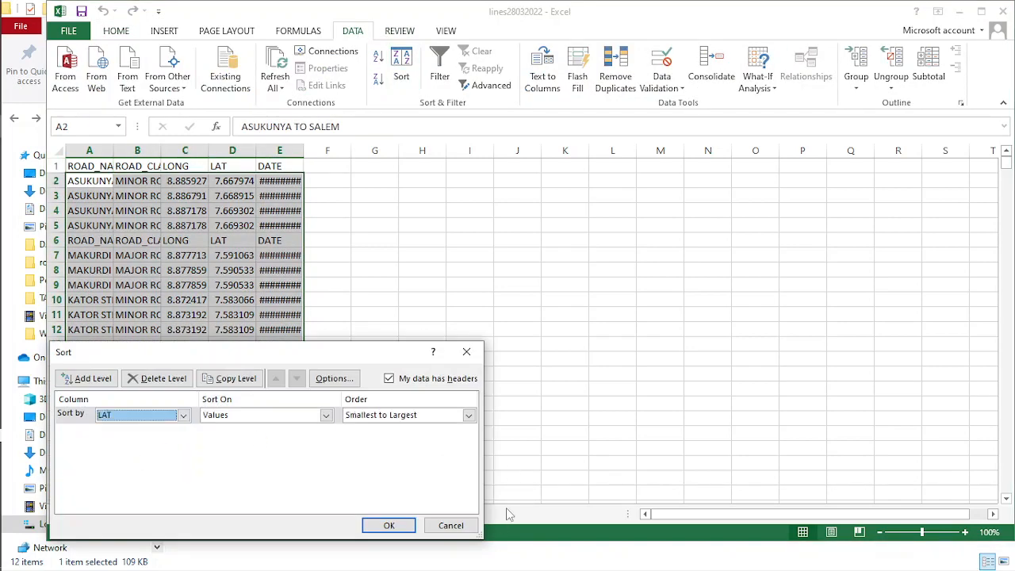
click(387, 525)
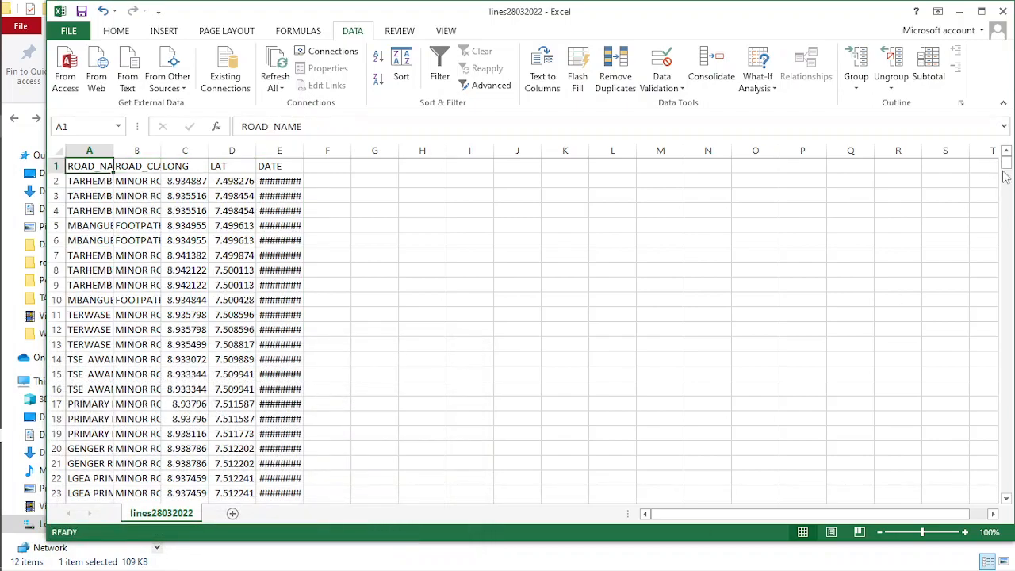
- Delete the repeated header rows below the road data, from row 1108 through row 1155
drag(1006, 176, 1006, 485)
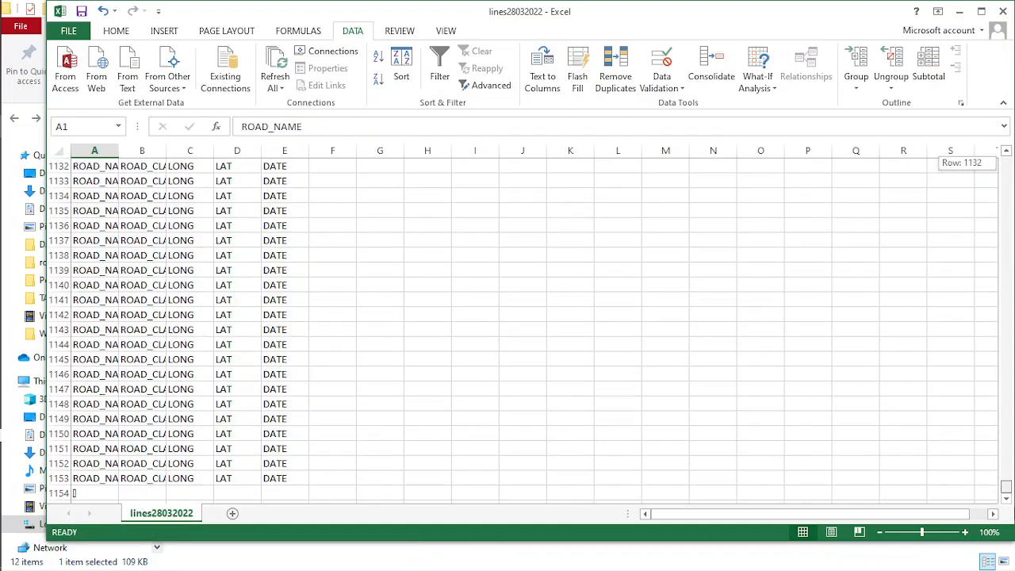
scroll(129, 228, up, 12)
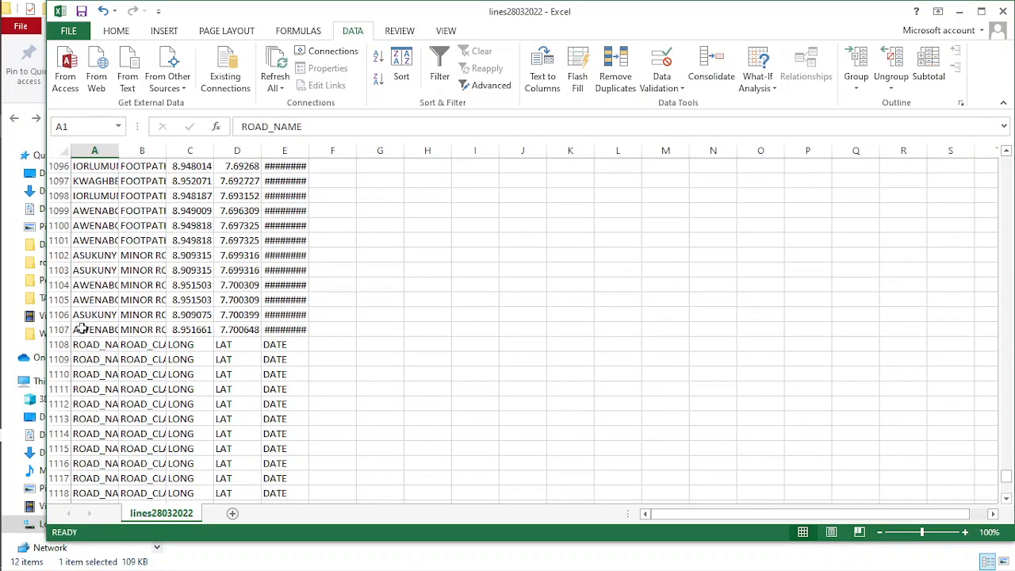
drag(61, 348, 54, 493)
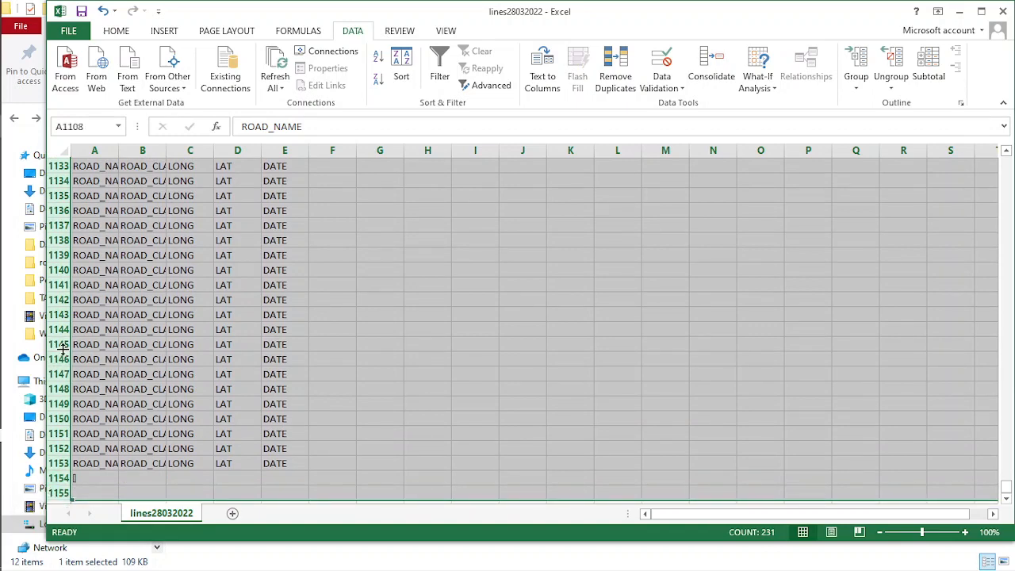
right_click(61, 346)
click(102, 245)
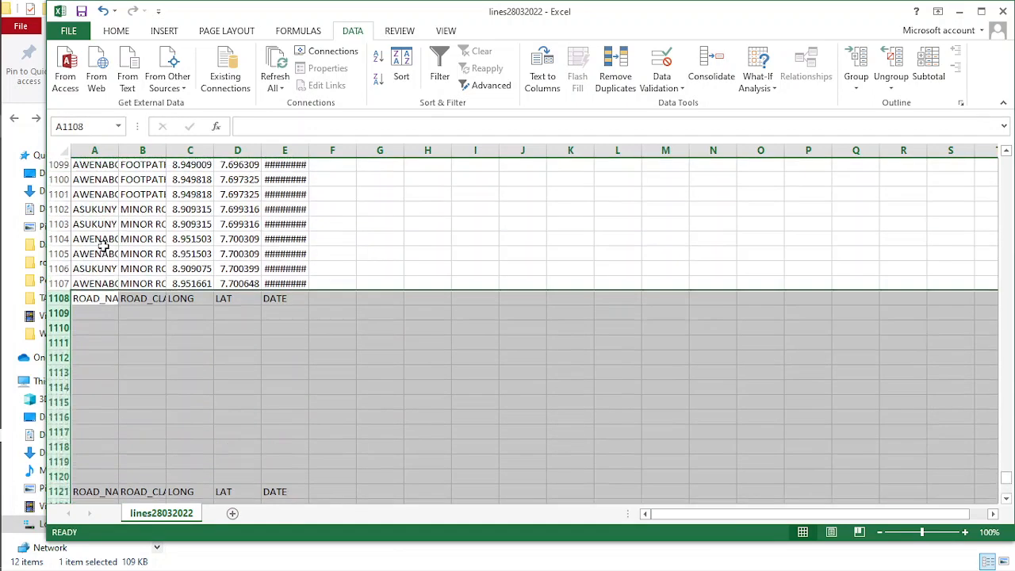
click(227, 418)
- Save lines28032022, keeping the CSV format, and close the workbook without saving it again
key(ctrl+s)
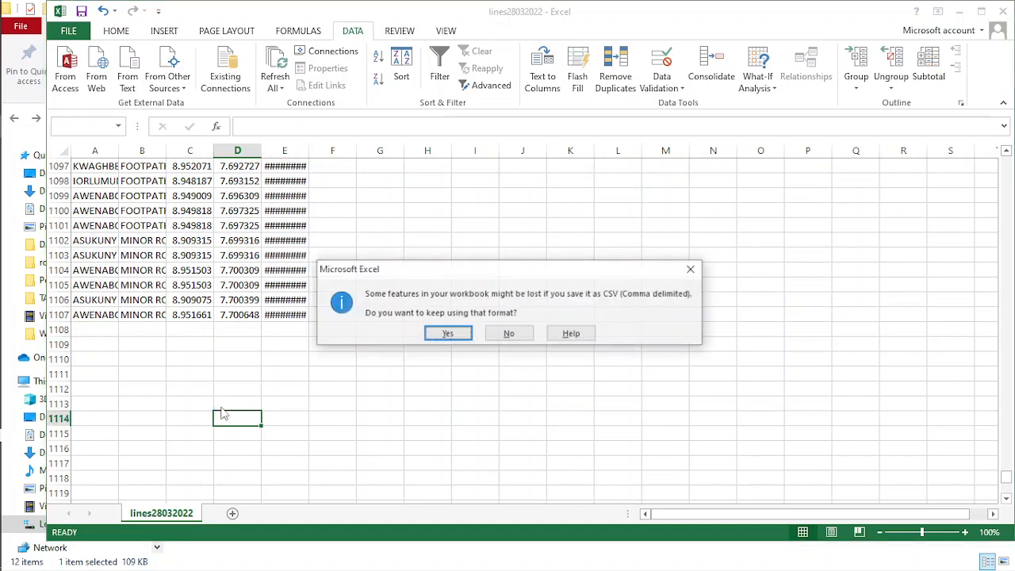
click(446, 333)
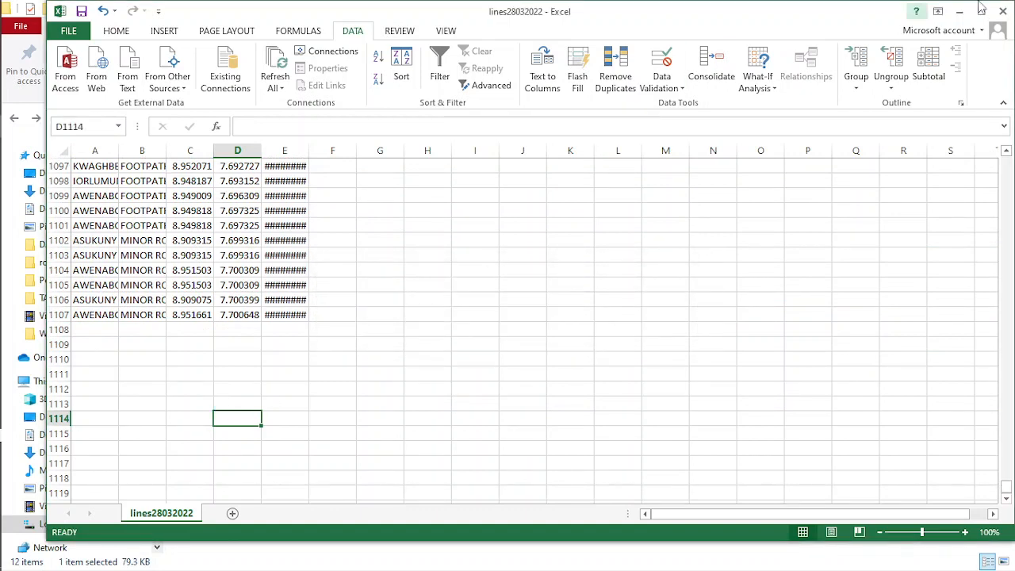
click(1003, 11)
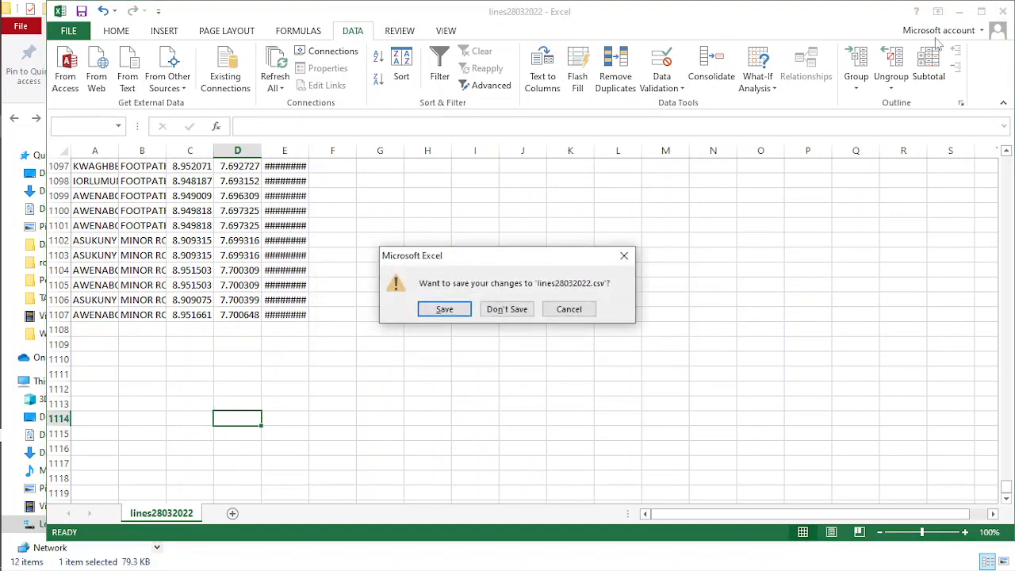
click(512, 311)
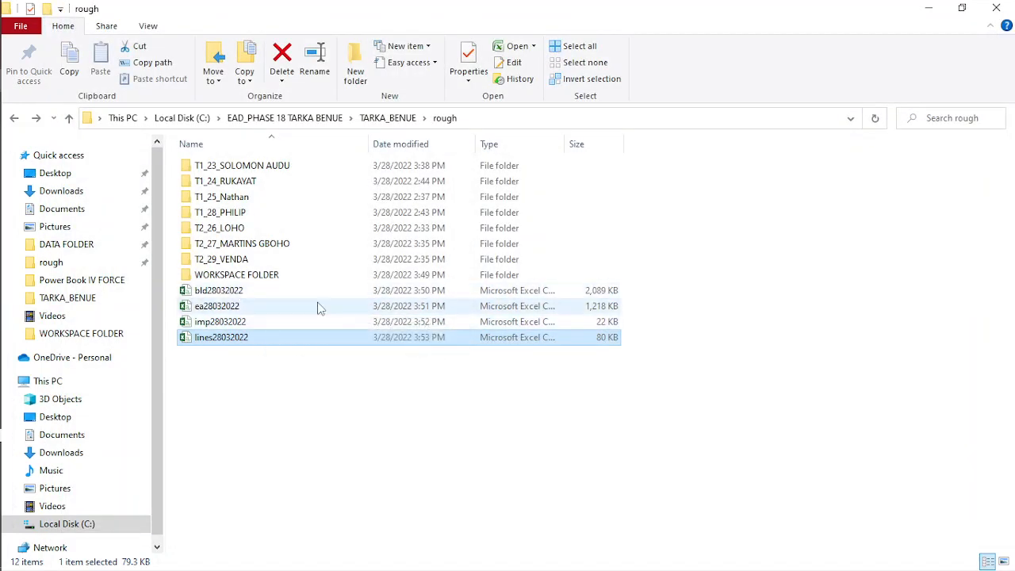
- Switch to ArcMap with the TARKA BENUE map and open the Add XY Data dialog
click(228, 313)
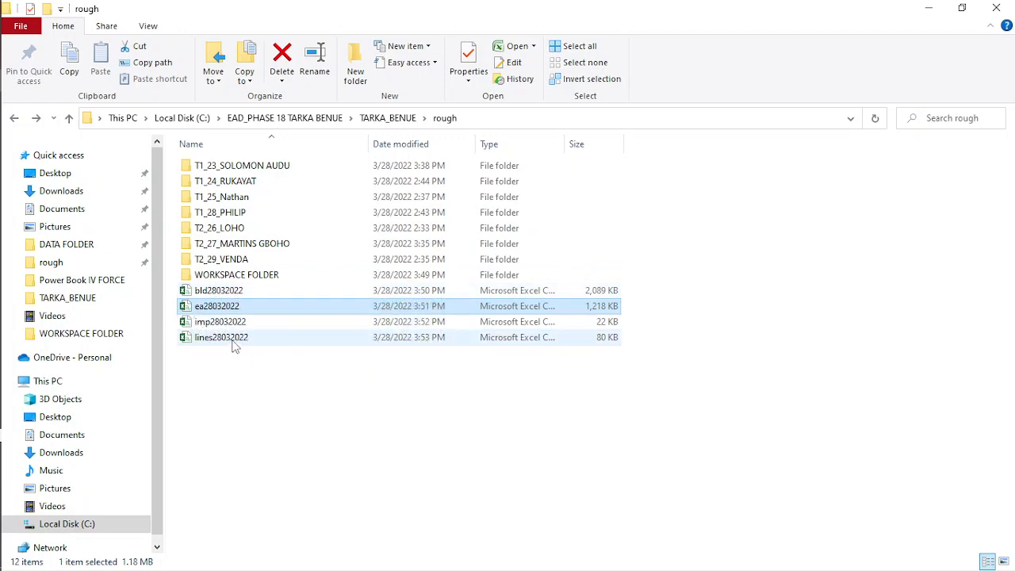
mouse_move(7, 366)
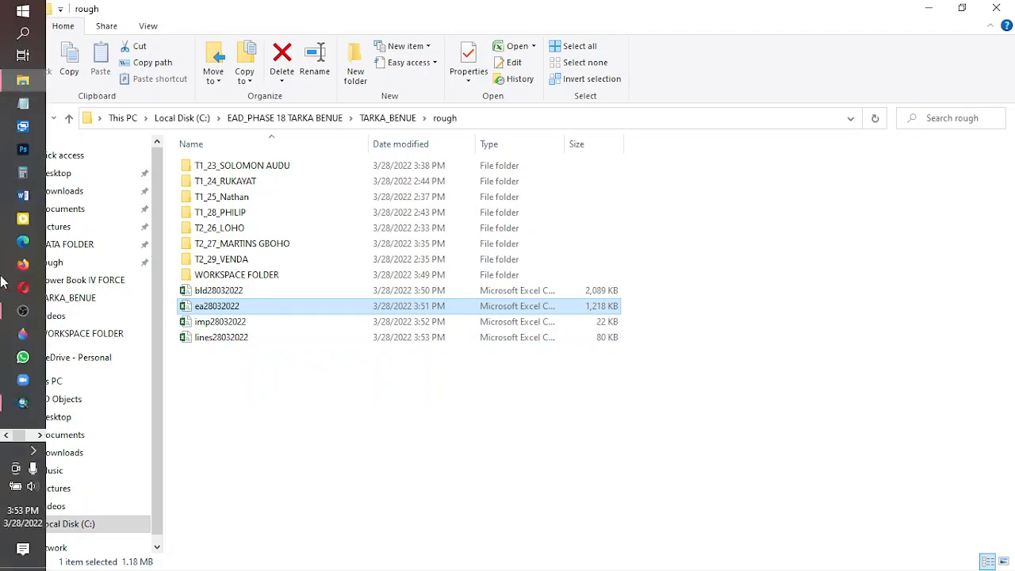
click(23, 406)
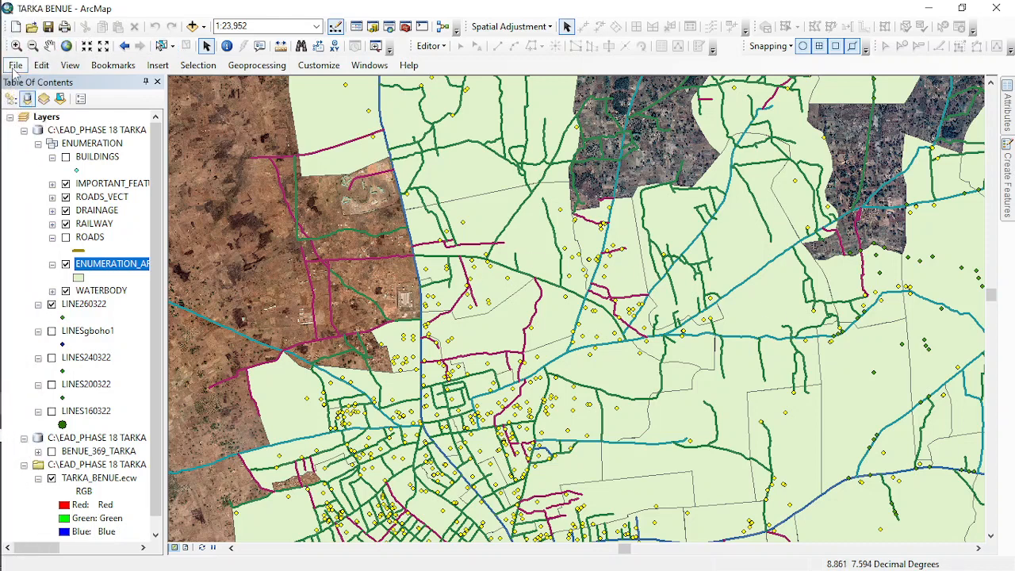
click(14, 66)
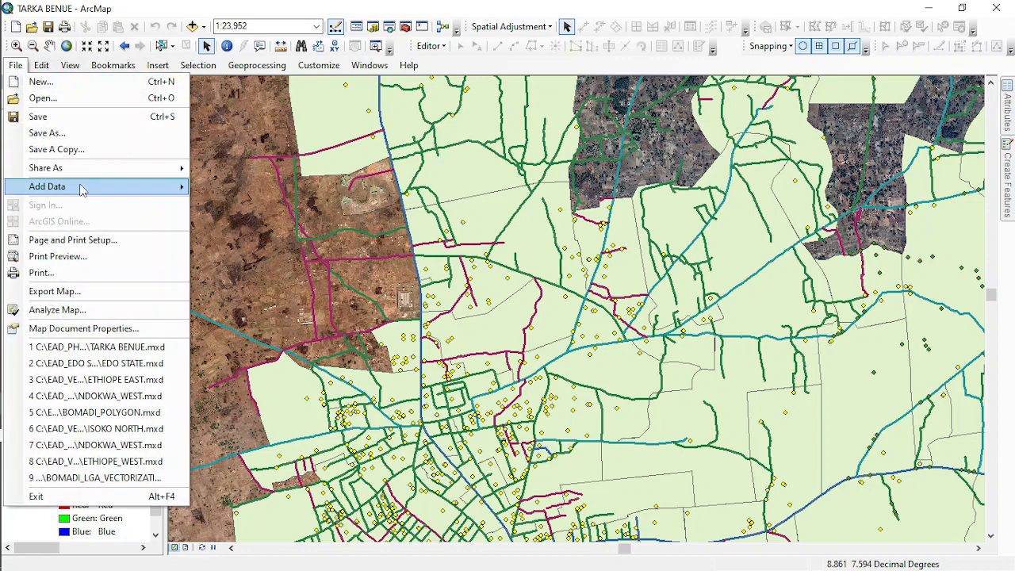
mouse_move(164, 193)
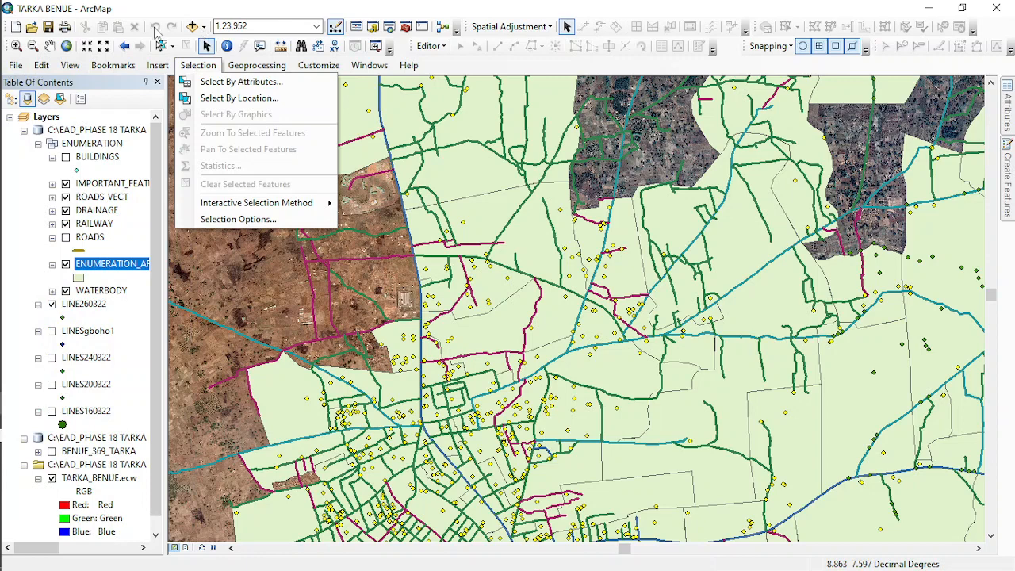
click(15, 65)
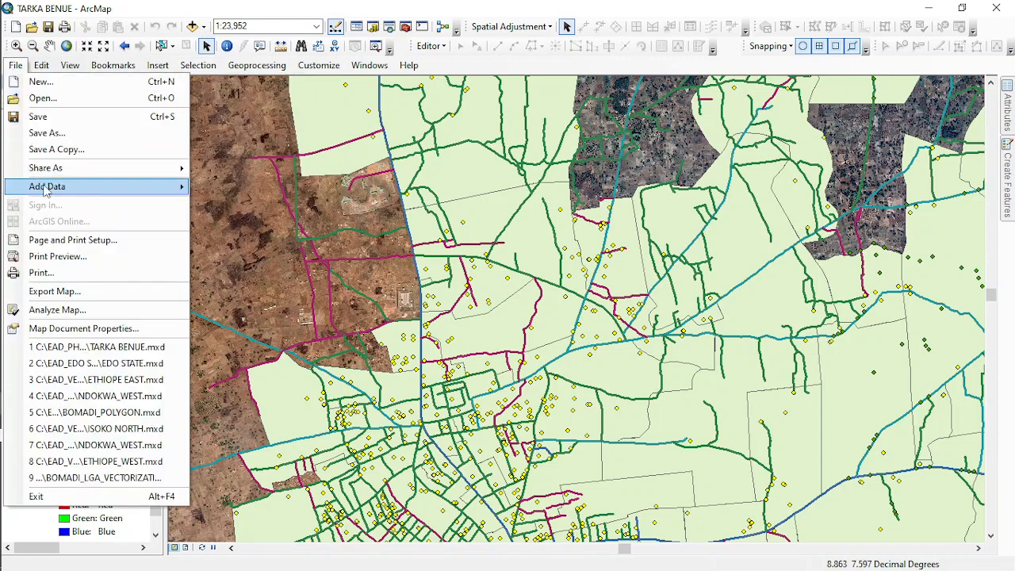
mouse_move(109, 192)
click(245, 249)
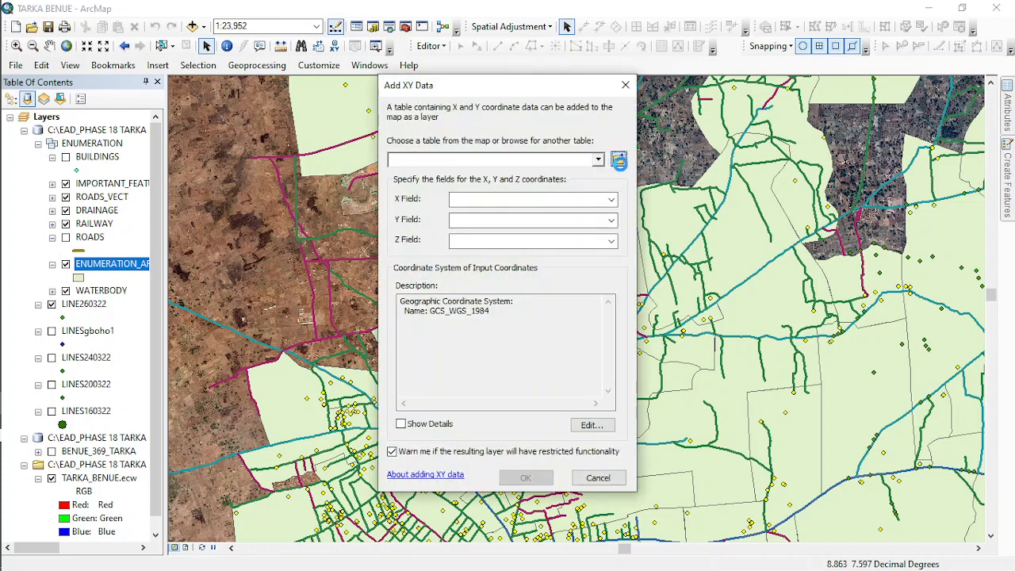
- Add bld28032022.csv from the rough folder as XY data, using LONG for X and LAT for Y
click(619, 161)
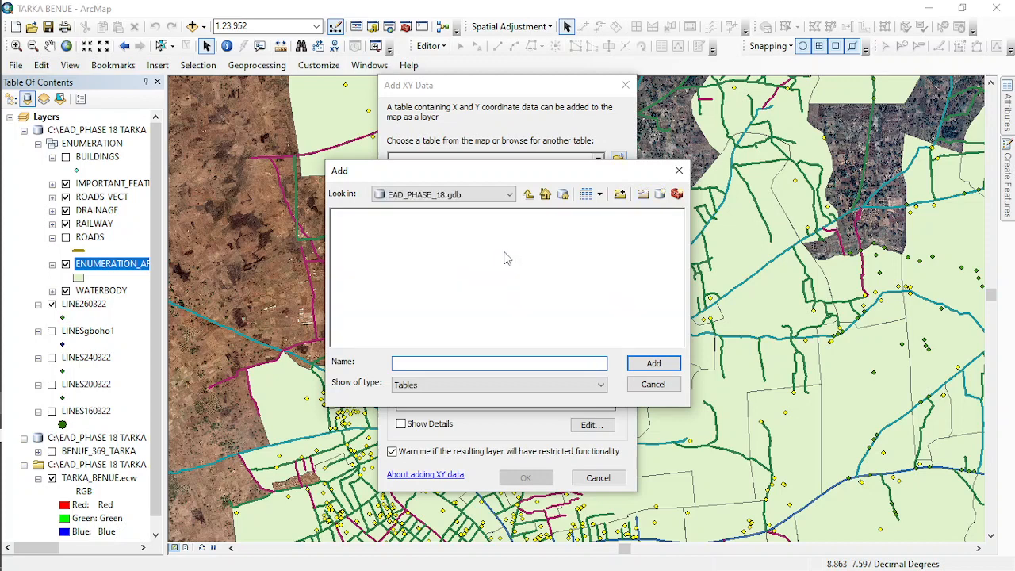
click(528, 195)
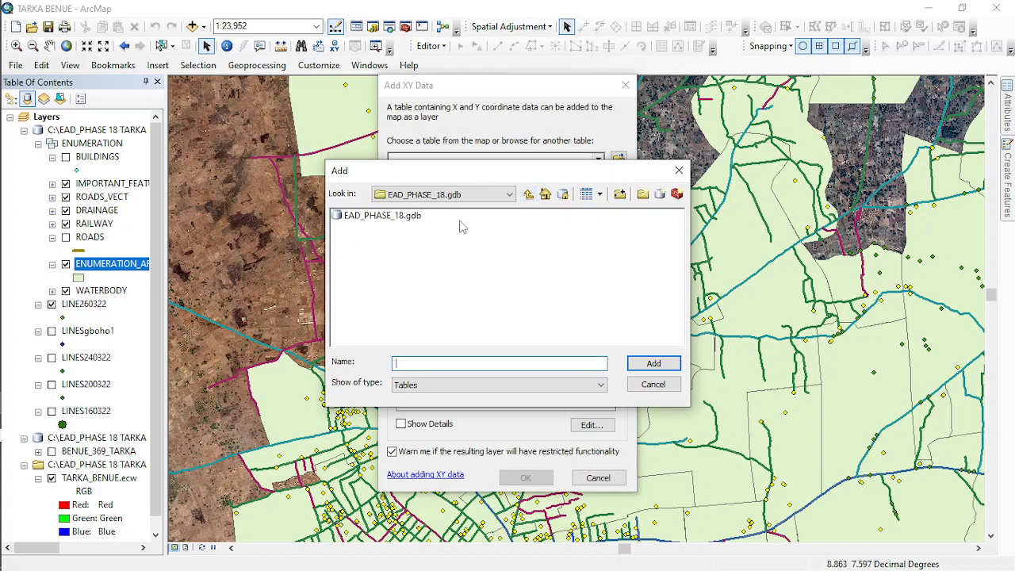
click(527, 195)
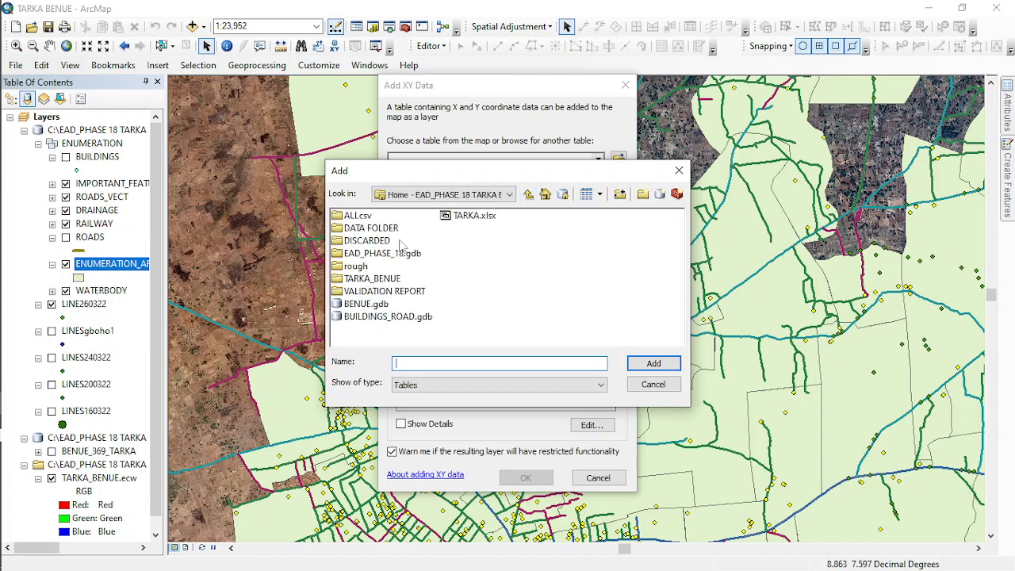
double_click(357, 267)
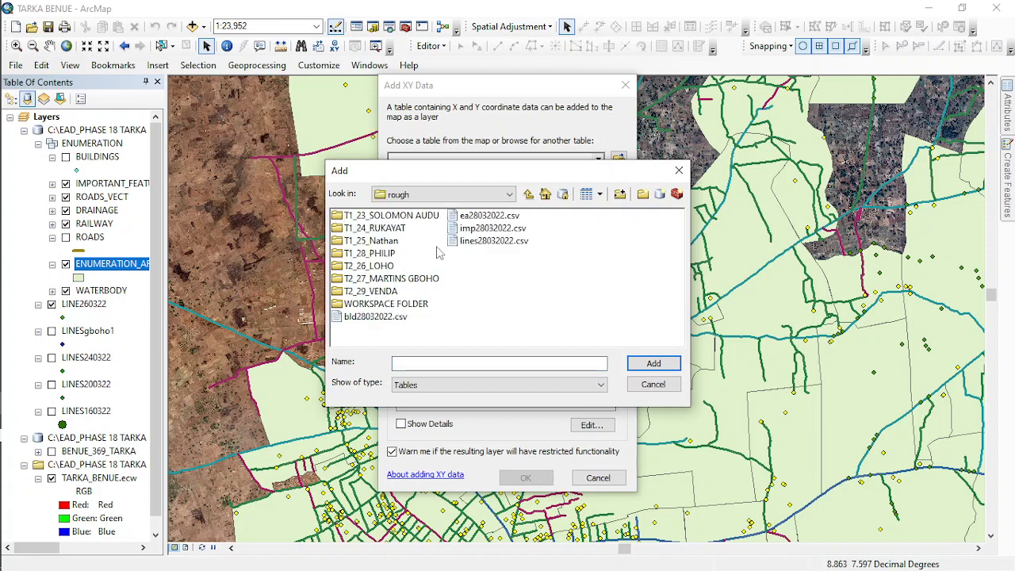
click(373, 317)
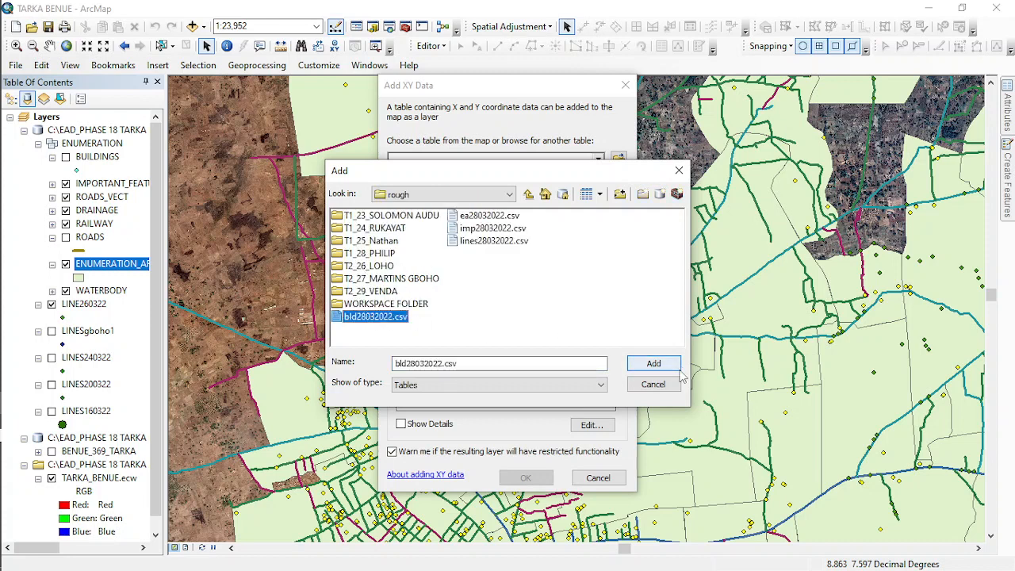
click(653, 364)
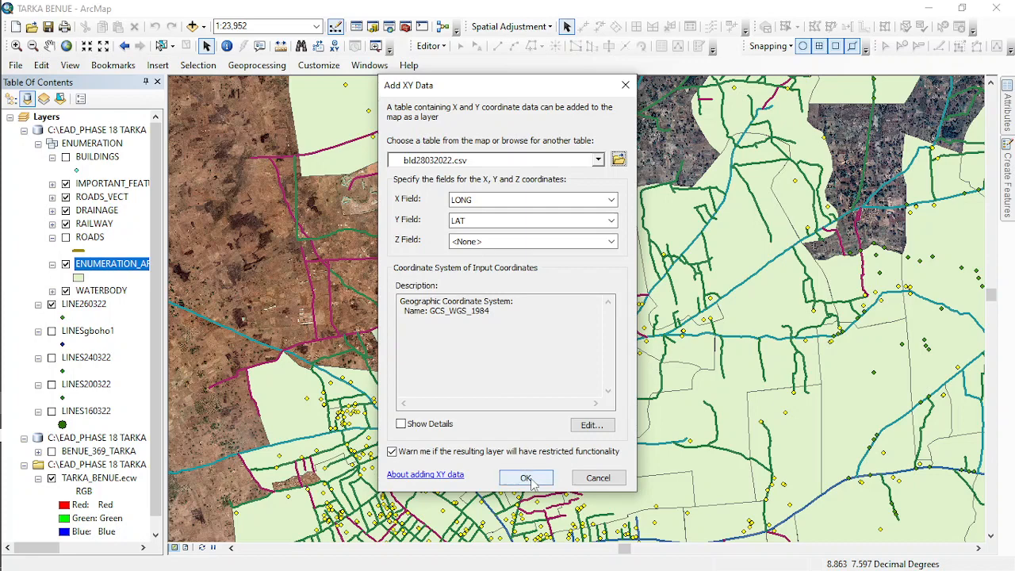
click(526, 477)
click(544, 377)
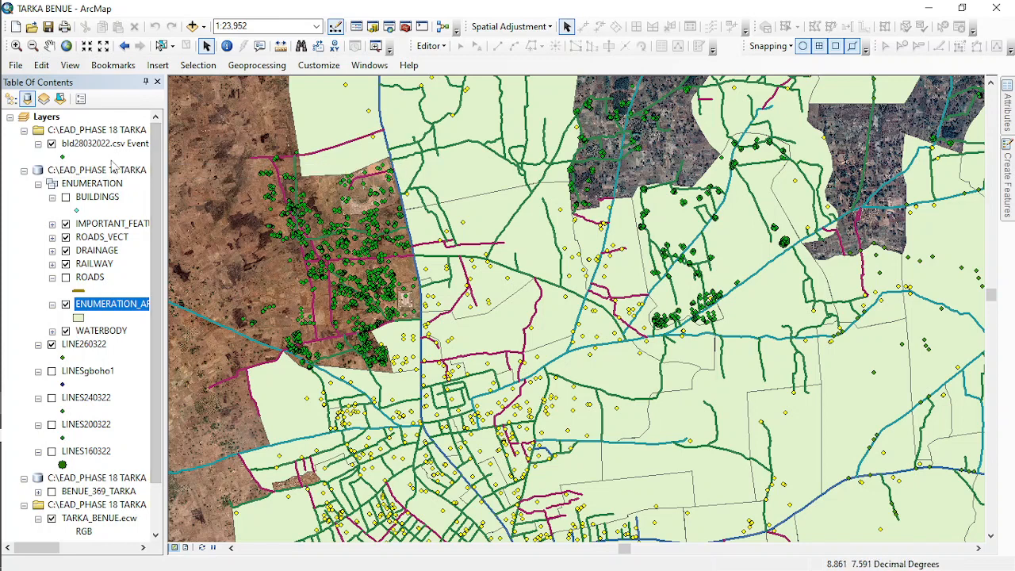
- Add ea28032022.csv to the map as XY data, using LONGITUDE for X and LATITUDE for Y
click(15, 65)
mouse_move(180, 190)
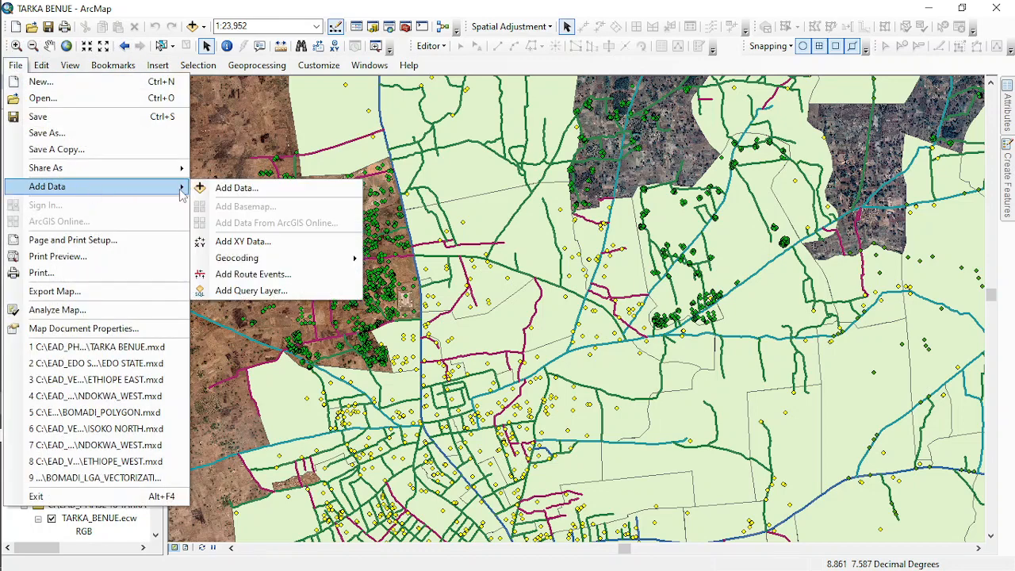
click(241, 245)
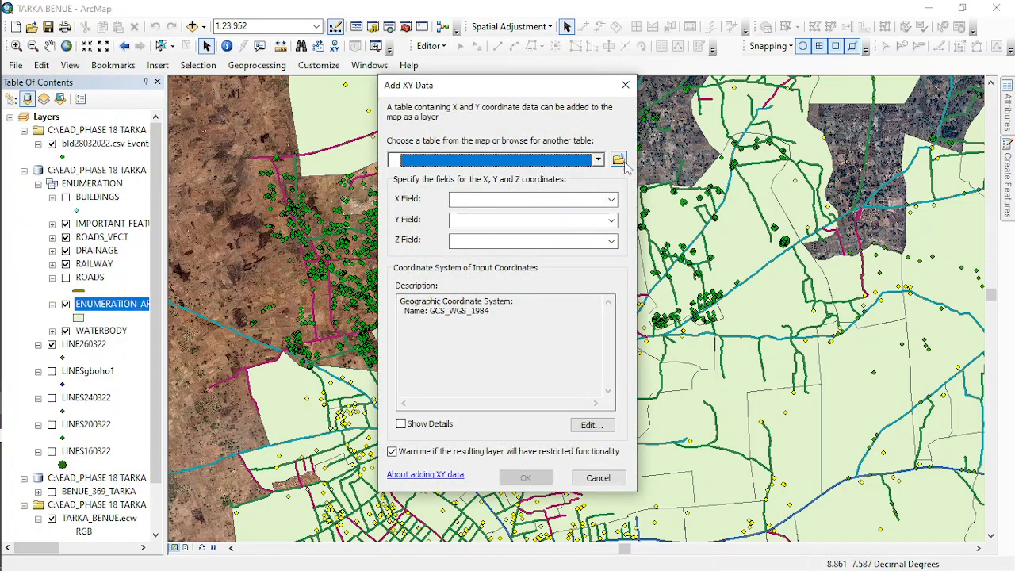
click(618, 158)
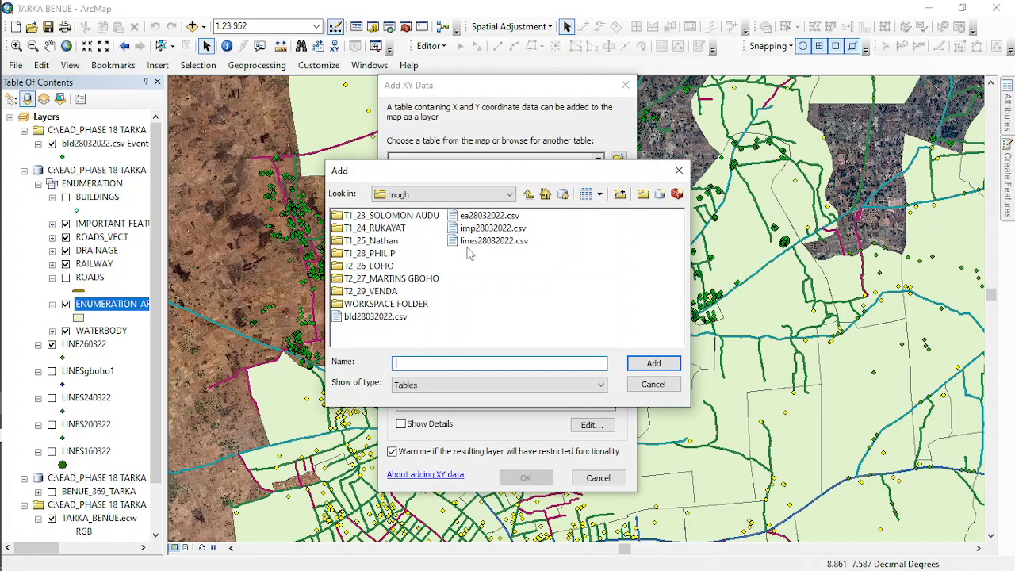
double_click(480, 216)
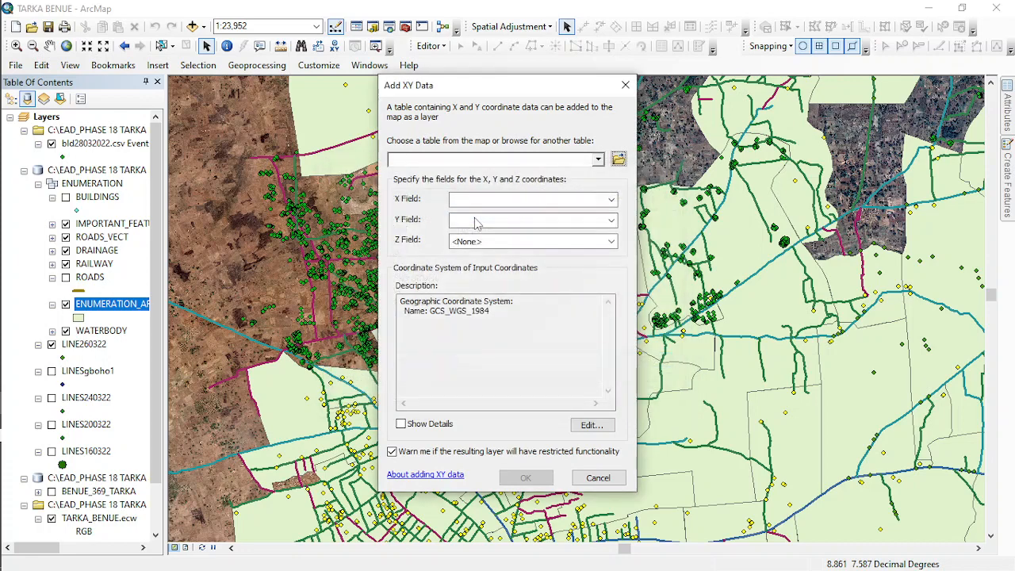
click(524, 478)
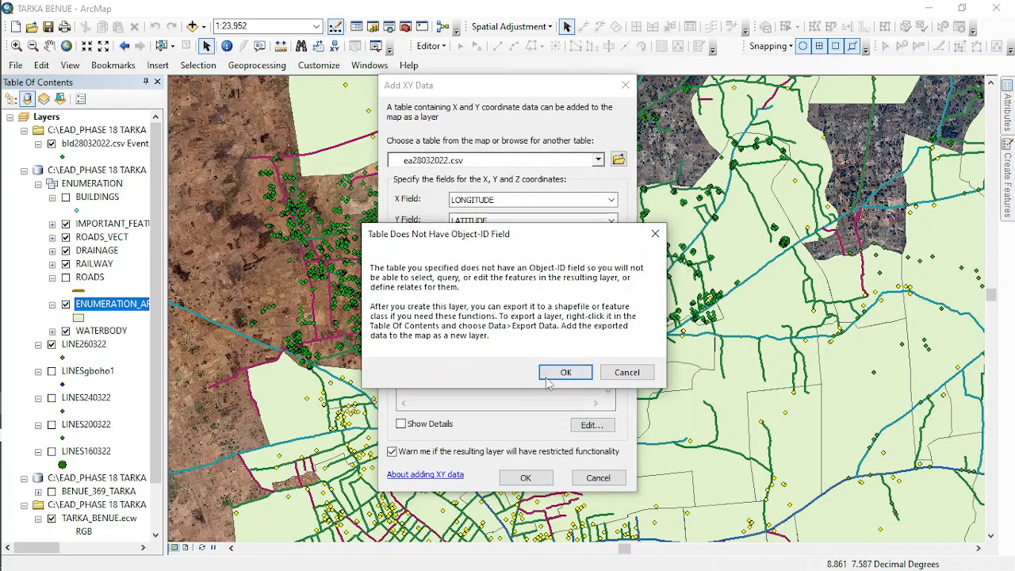
click(564, 371)
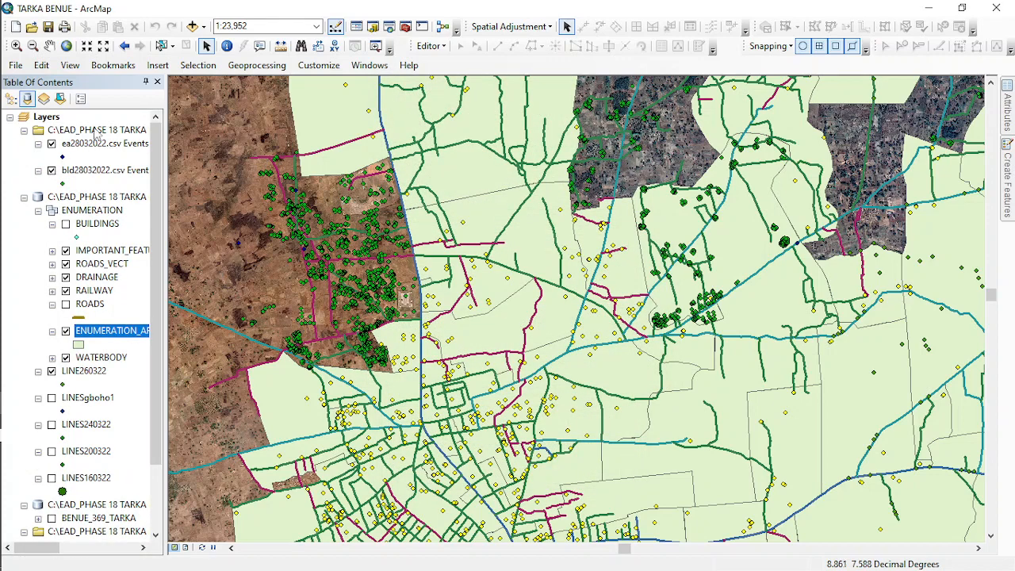
- Add imp28032022.csv to the map as XY data, using LONG for X and LAT for Y
click(15, 65)
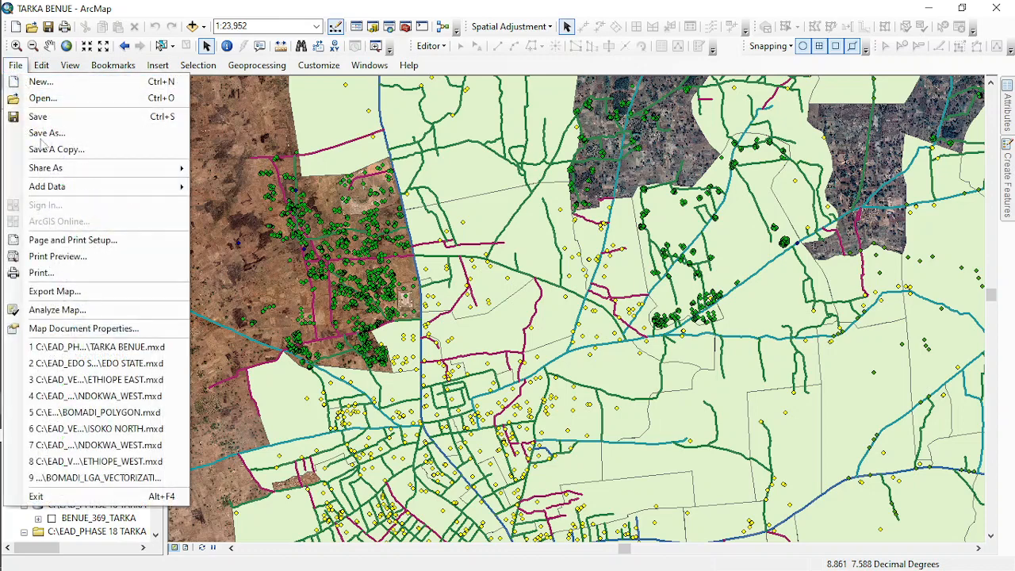
mouse_move(62, 186)
click(230, 241)
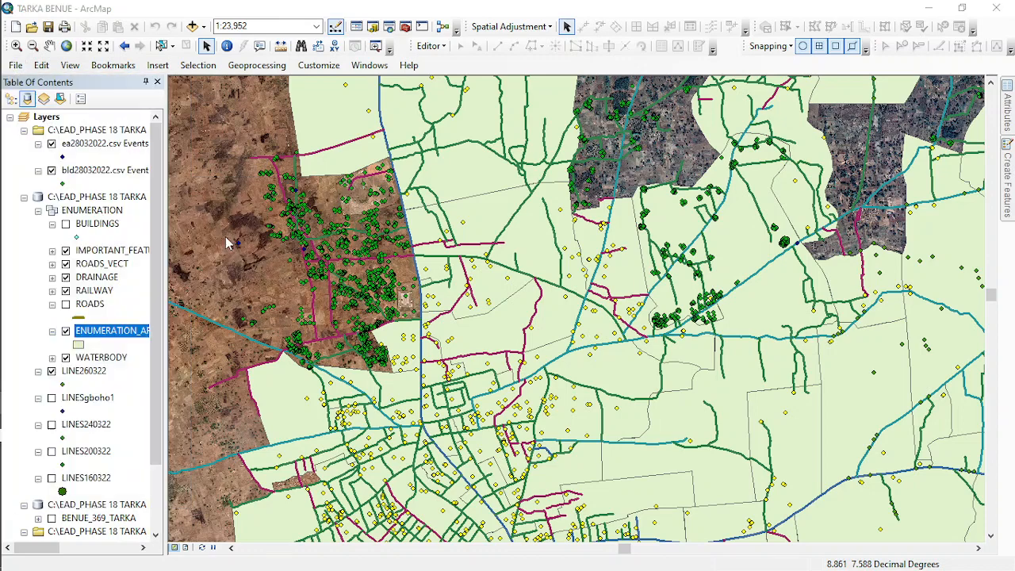
click(619, 158)
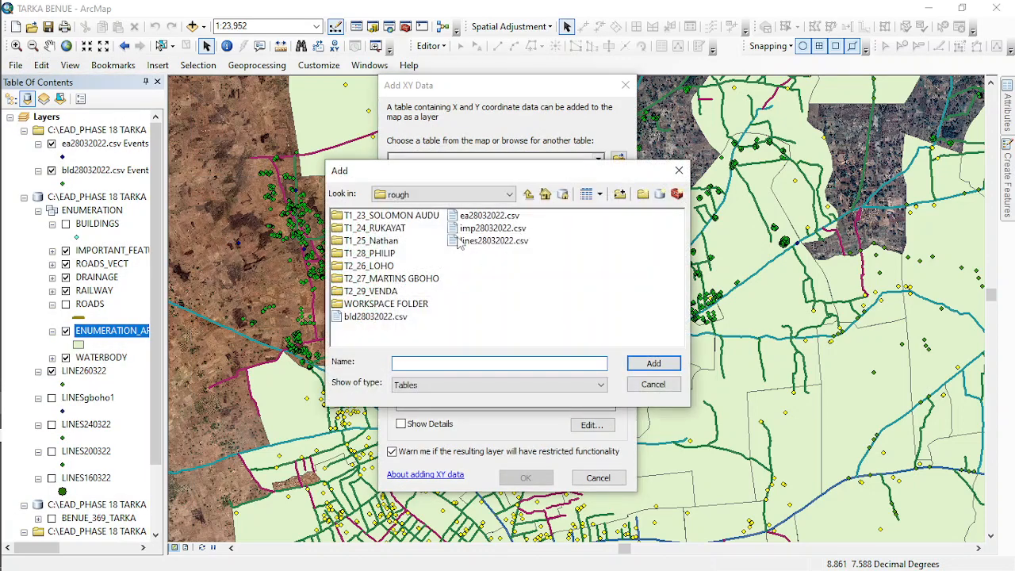
double_click(486, 228)
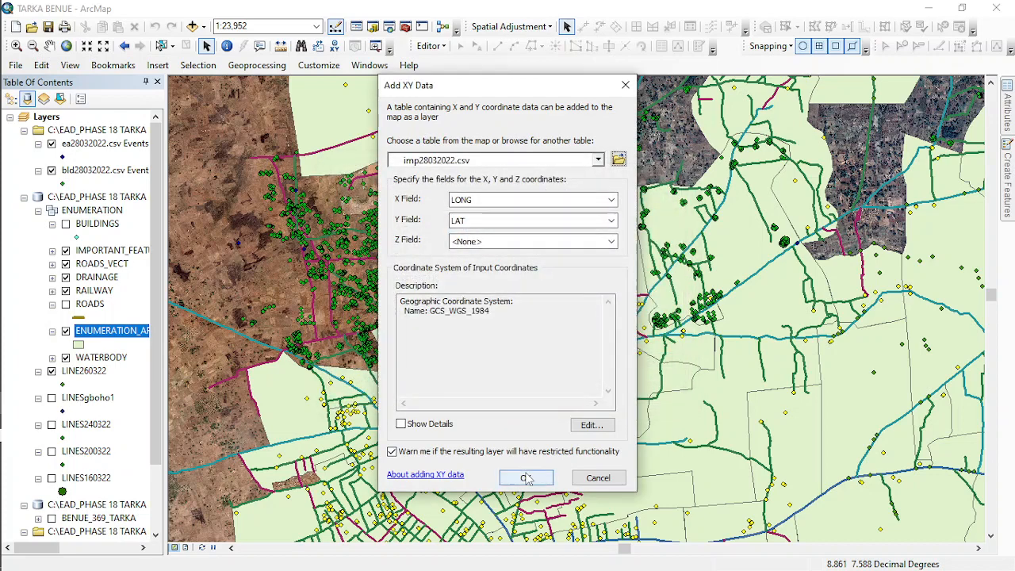
click(525, 477)
click(566, 372)
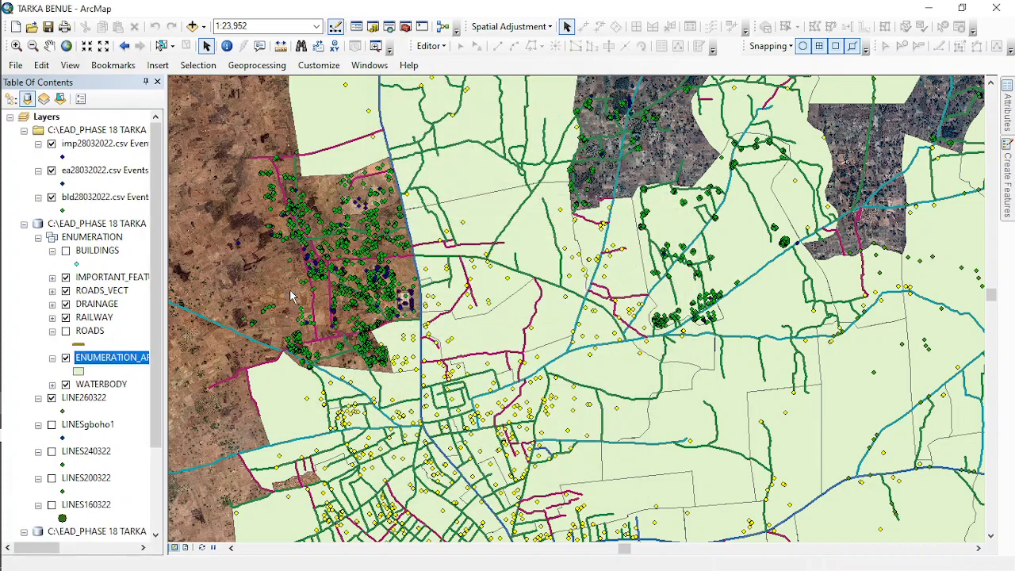
- Add lines28032022.csv to the map as XY data, using LONG for X and LAT for Y
click(15, 65)
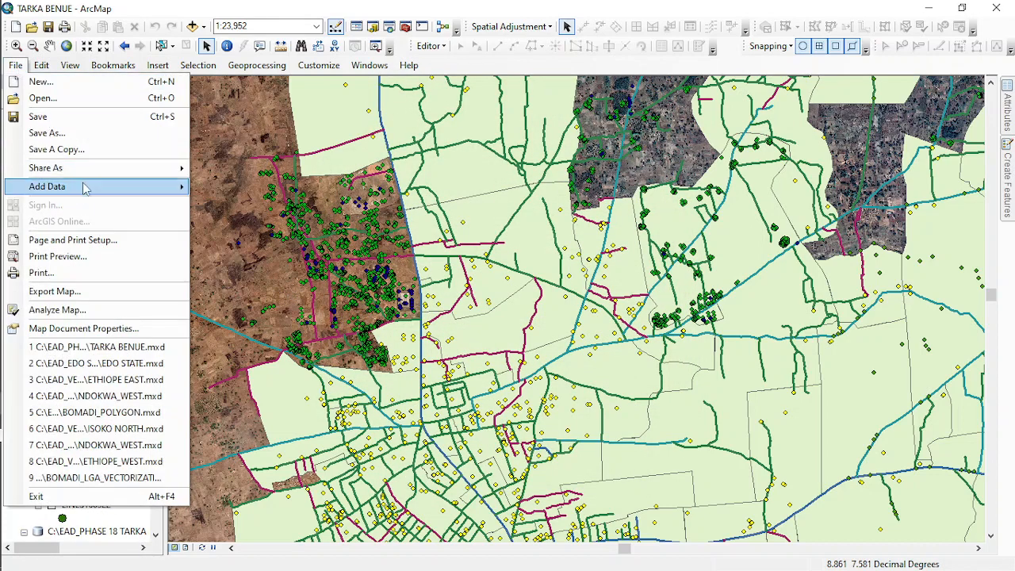
mouse_move(164, 188)
click(245, 242)
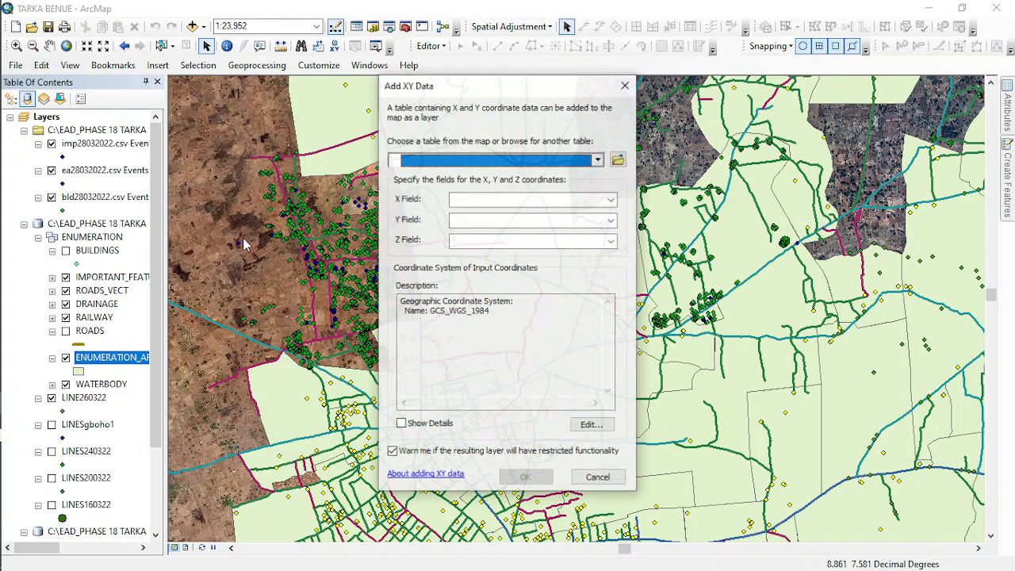
click(619, 160)
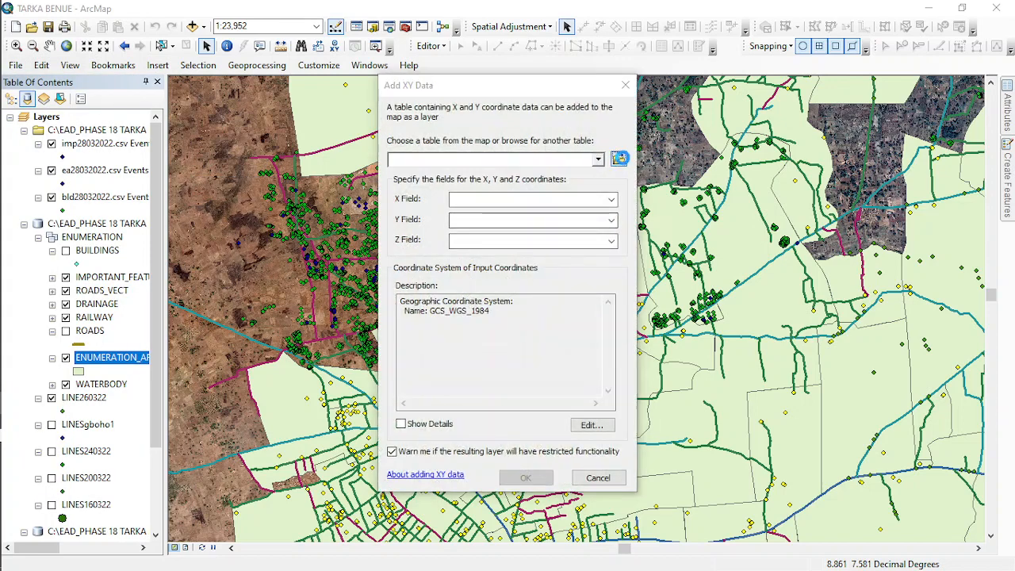
double_click(479, 242)
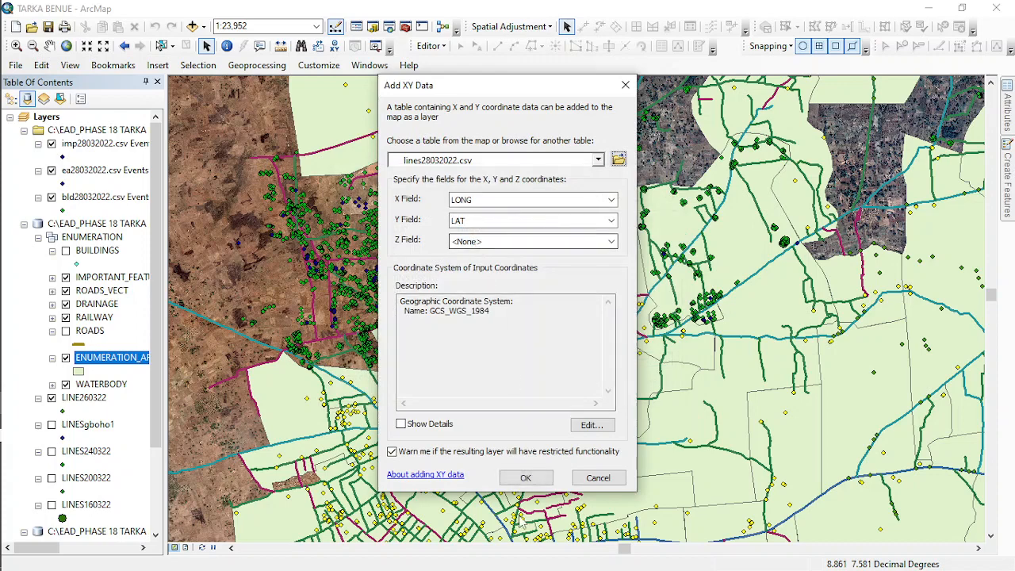
click(525, 478)
click(565, 372)
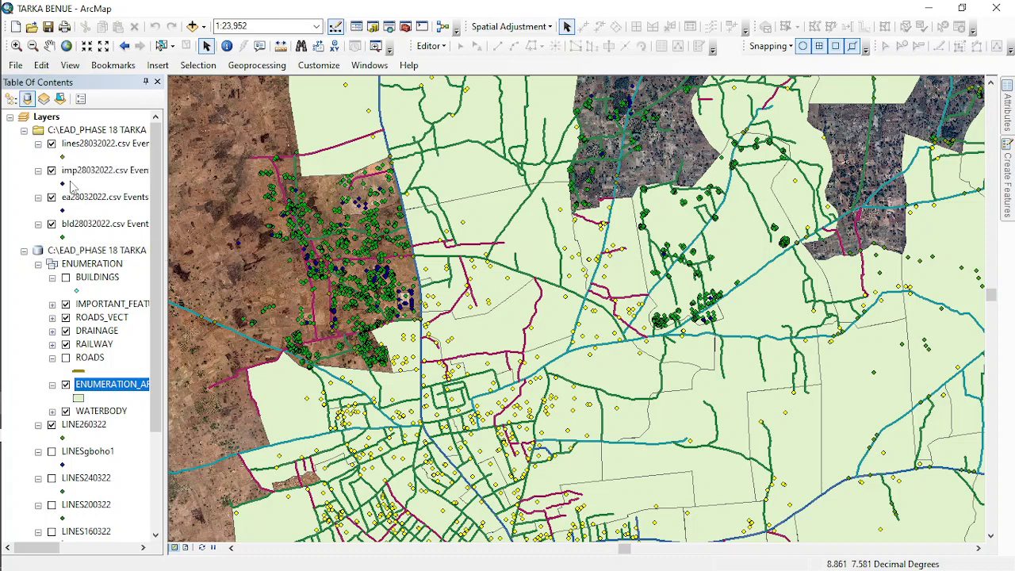
- Start exporting all features of the bld28032022.csv Events layer, with the EAD_PHASE_18.gdb geodatabase as the output location
click(91, 224)
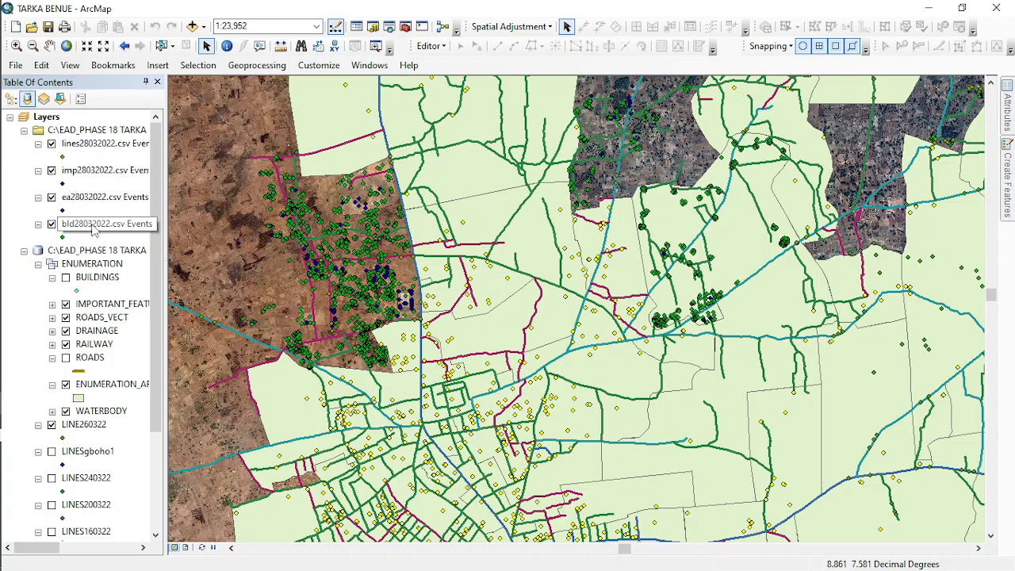
right_click(93, 228)
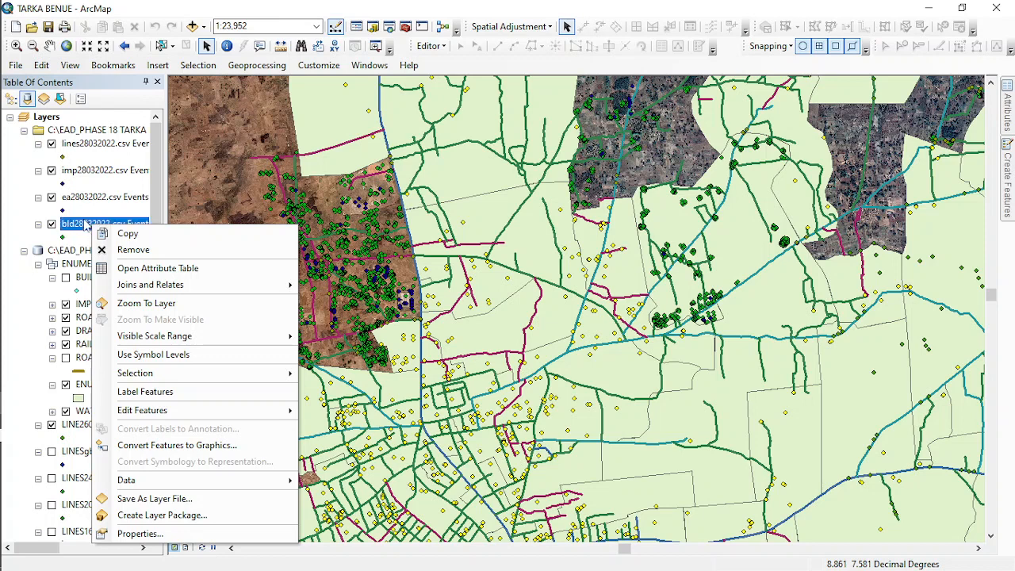
mouse_move(198, 480)
mouse_move(282, 479)
click(339, 486)
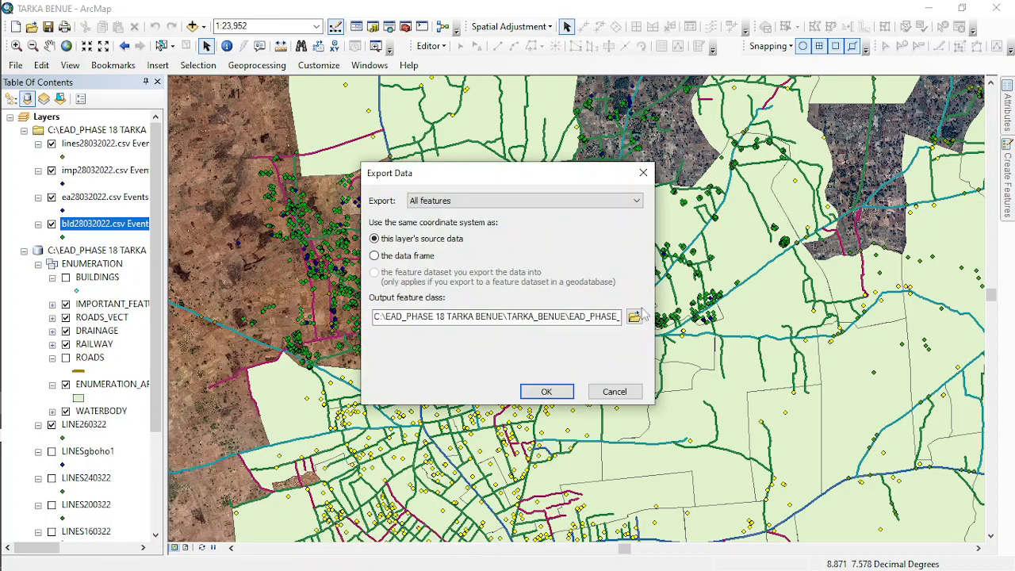
click(634, 316)
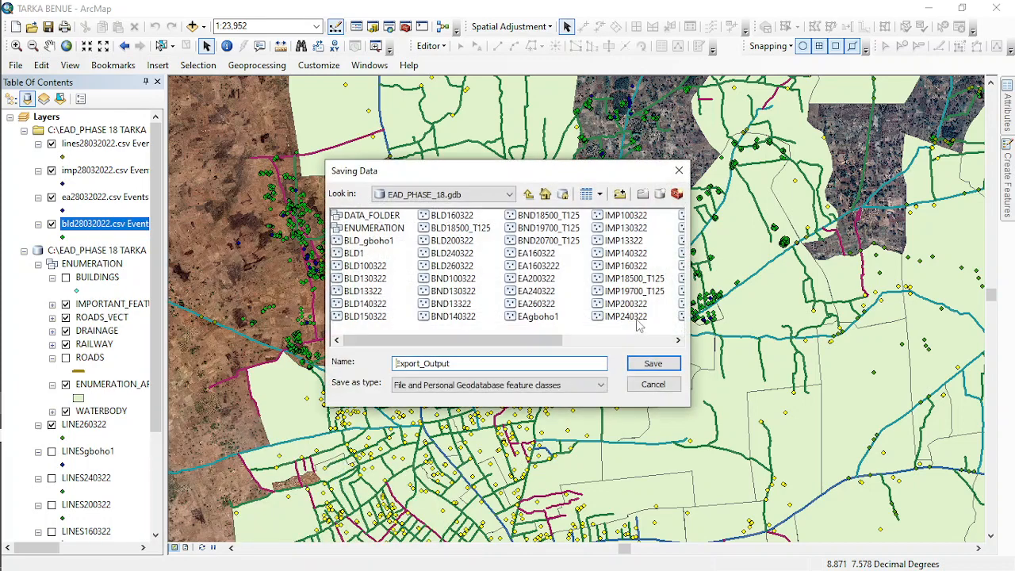
click(533, 195)
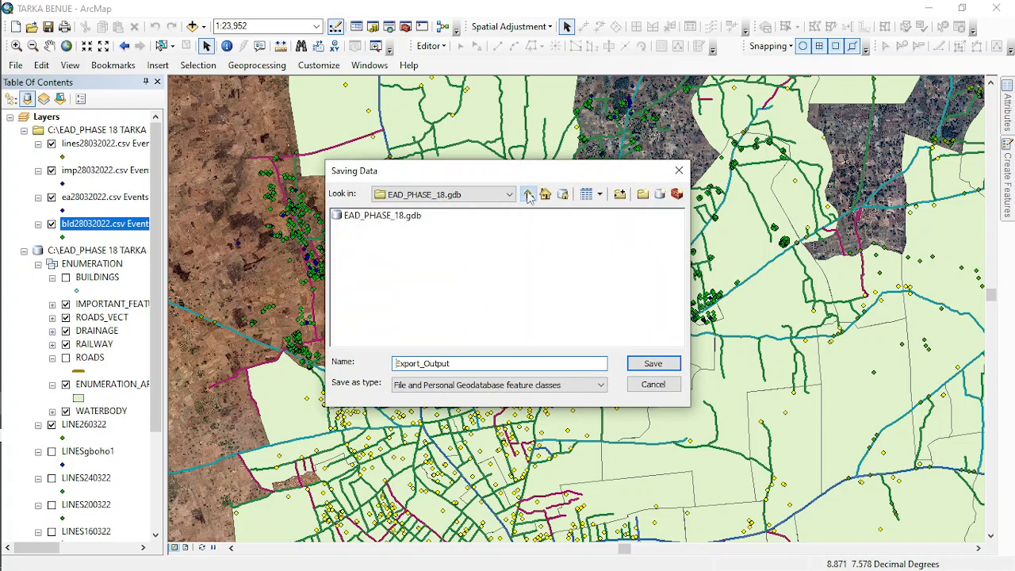
double_click(399, 218)
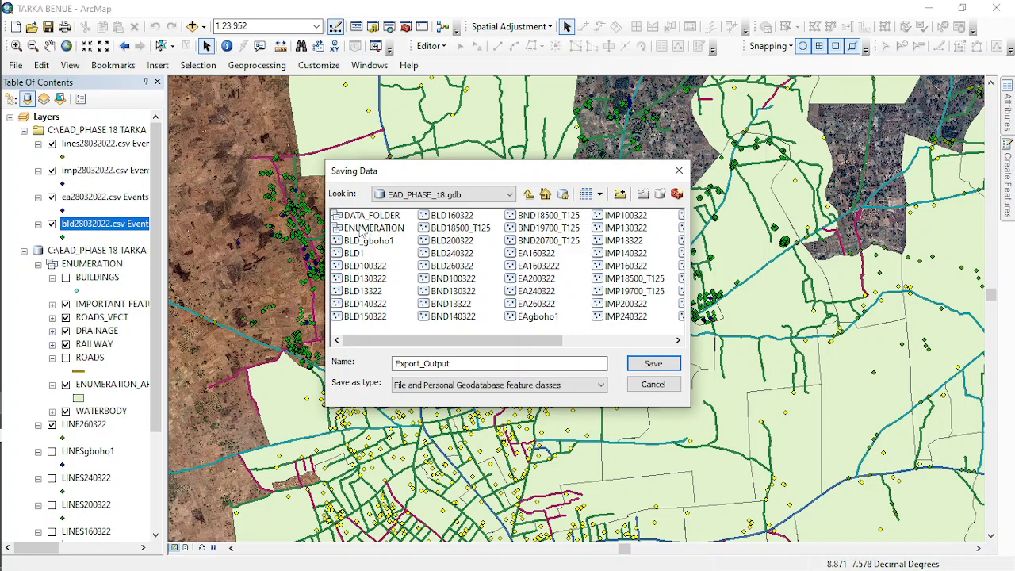
double_click(365, 228)
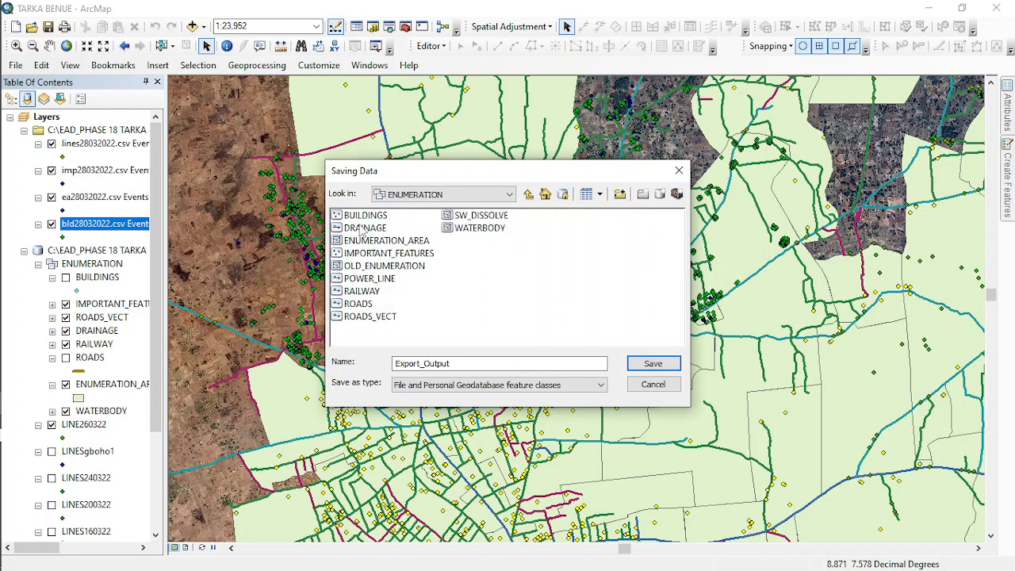
click(529, 195)
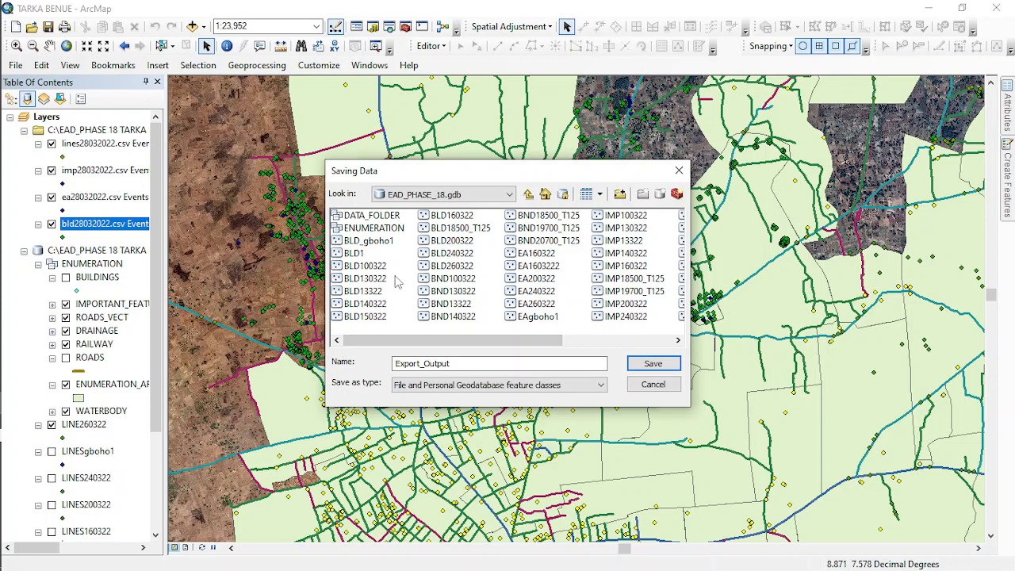
- Export the building points as feature class BLD280322, add it to the map, and hide the LINE260322 layer
click(357, 254)
click(417, 362)
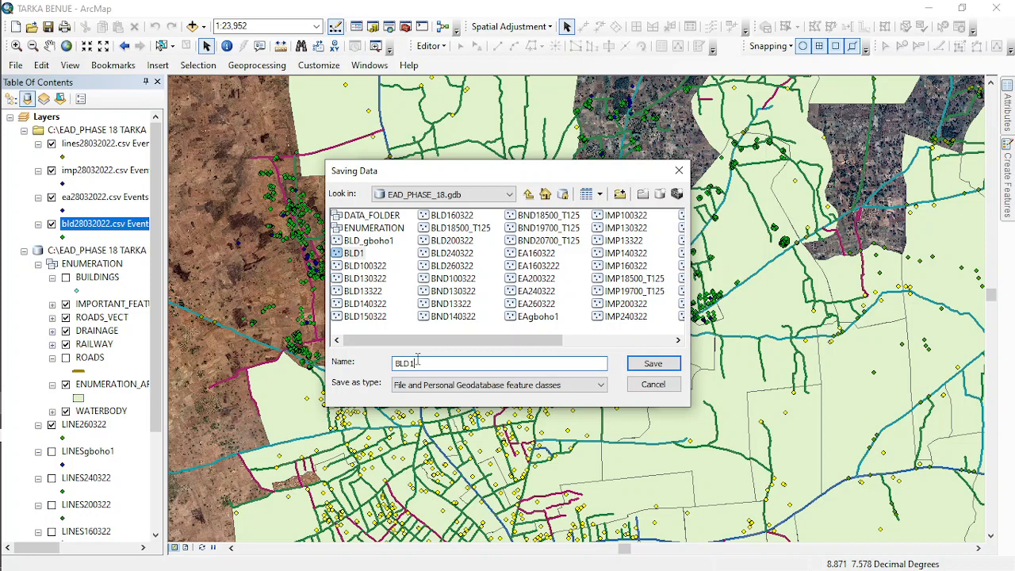
click(454, 240)
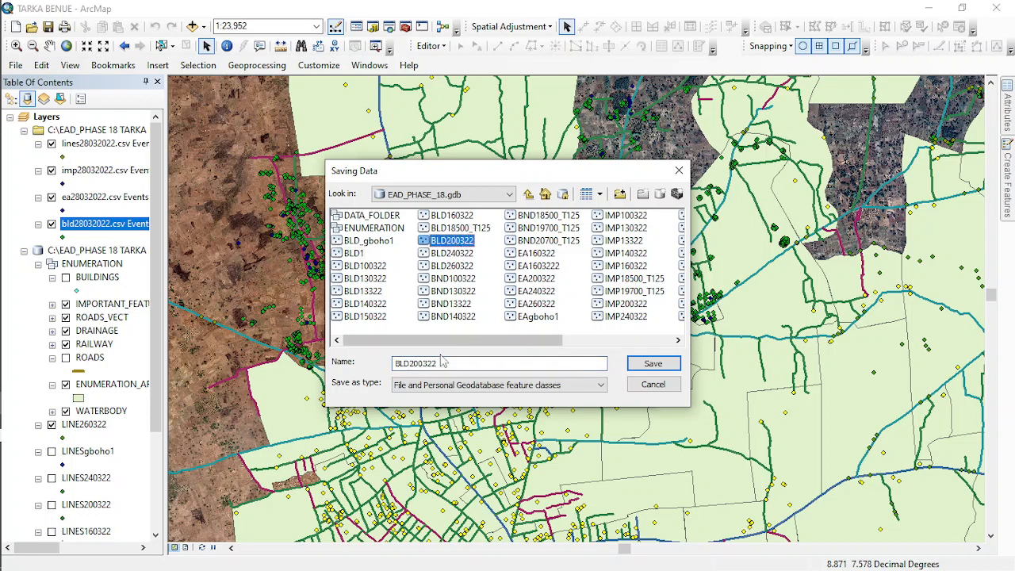
click(417, 363)
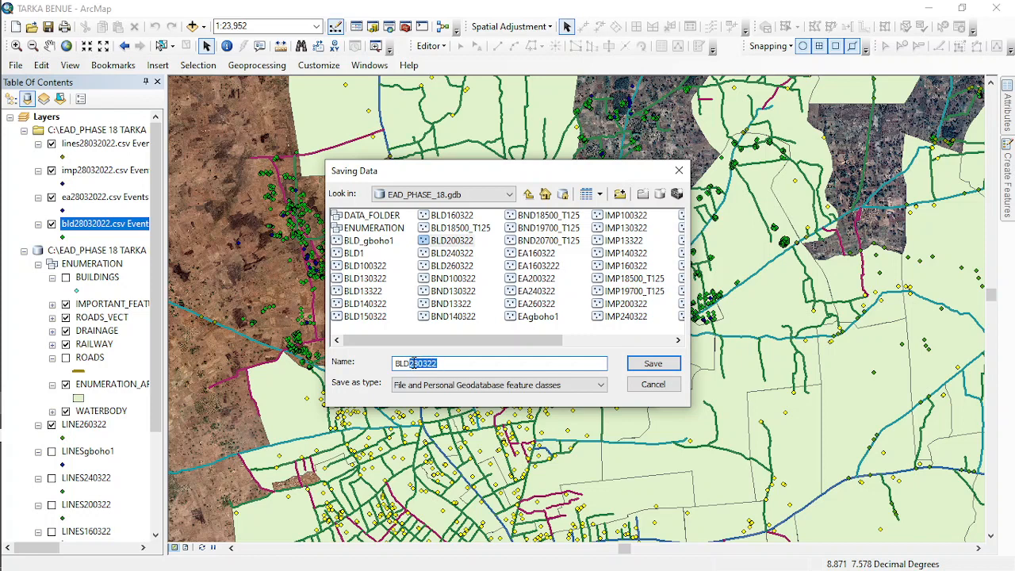
right_click(413, 364)
click(453, 412)
click(653, 363)
click(545, 389)
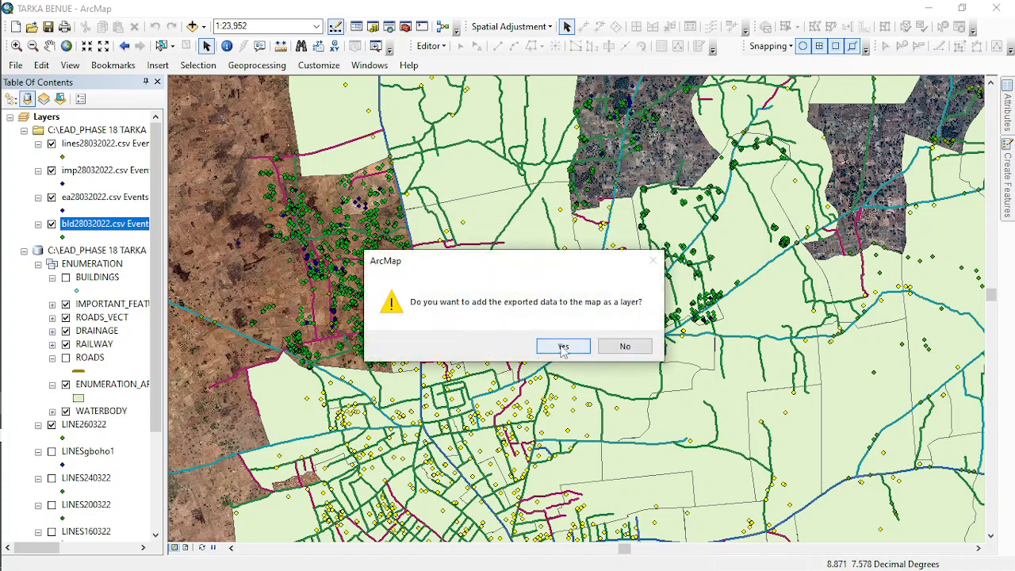
click(563, 346)
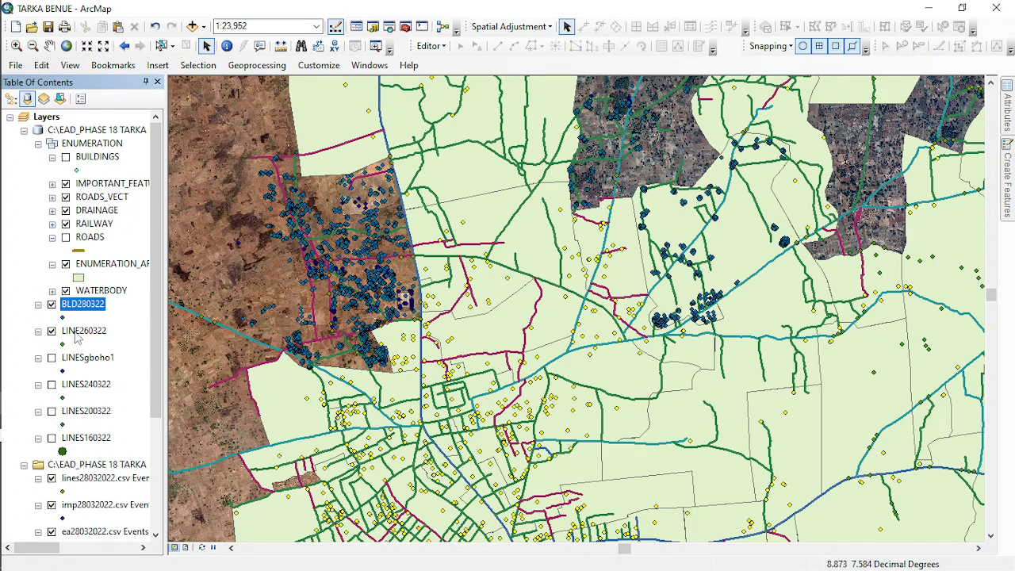
click(52, 332)
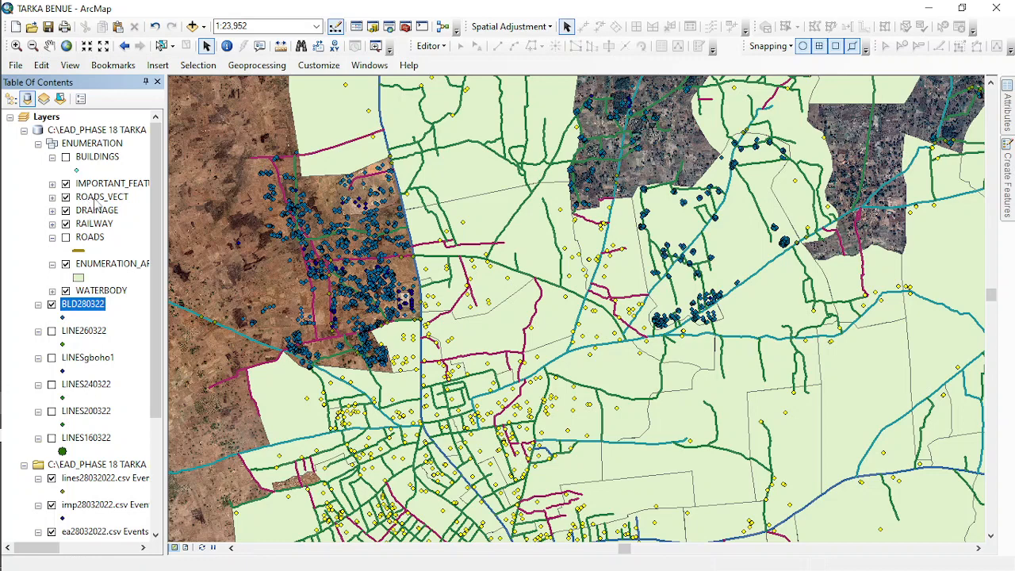
- Export the ea28032022.csv Events layer to EAD_PHASE_18.gdb as BND280322 and add it to the map
scroll(89, 462, down, 3)
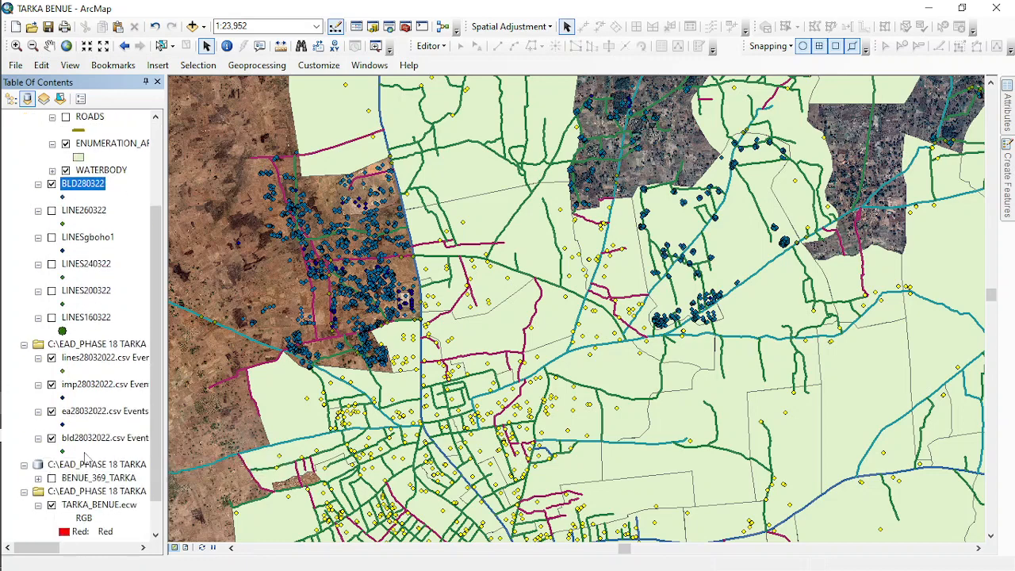
right_click(89, 412)
mouse_move(203, 357)
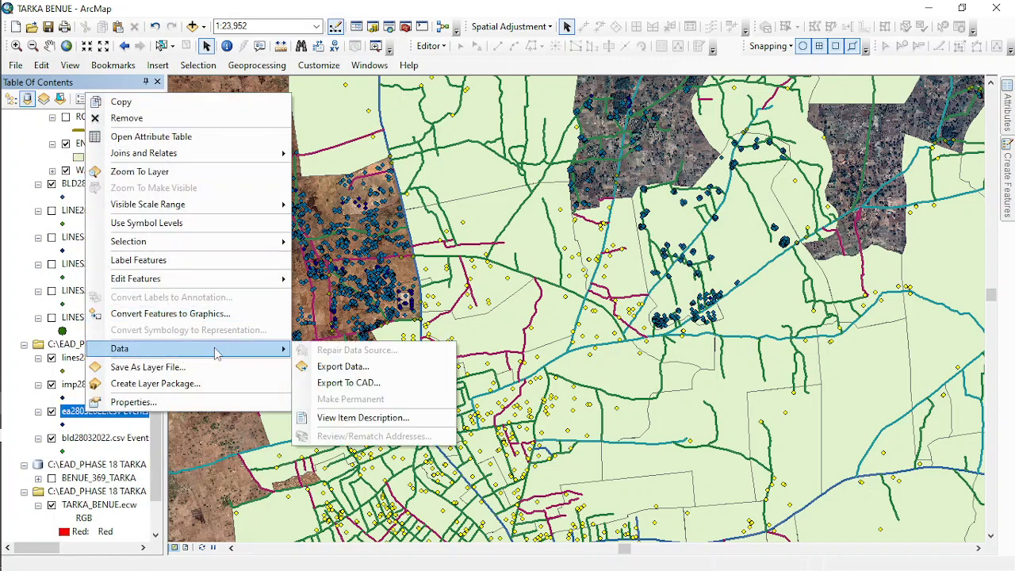
click(333, 365)
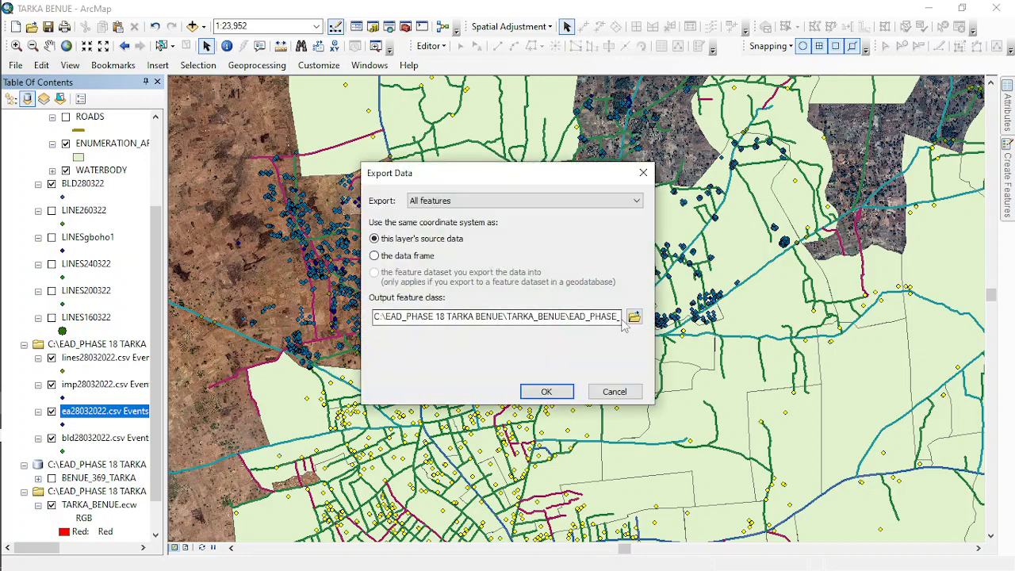
click(635, 317)
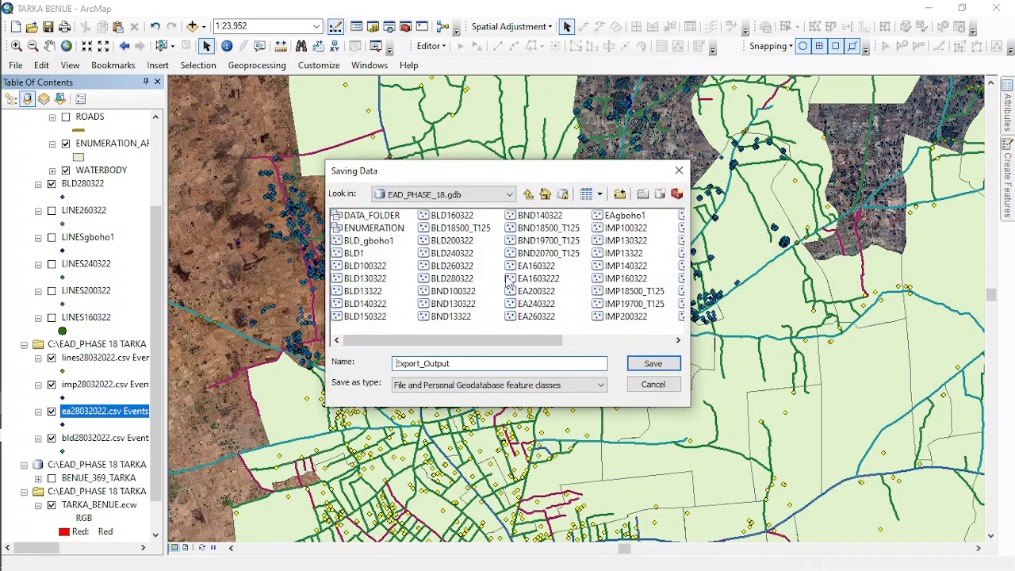
click(548, 240)
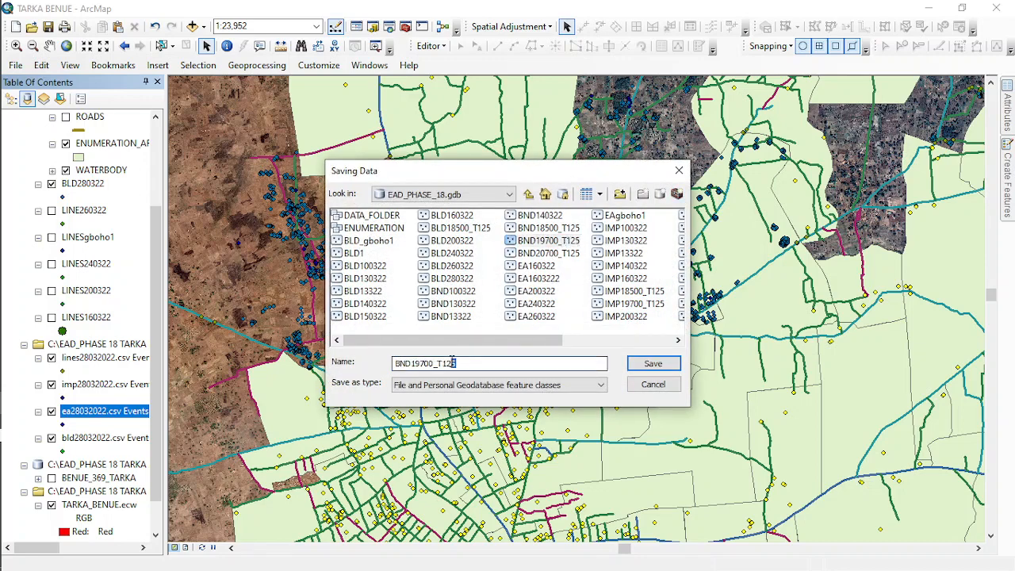
drag(457, 363, 412, 365)
right_click(413, 365)
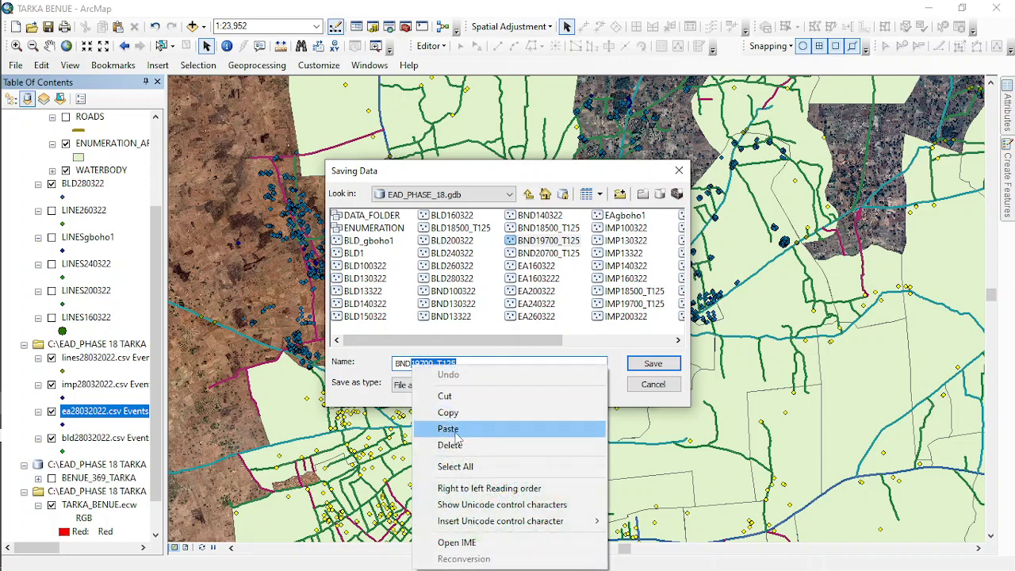
click(459, 429)
click(652, 363)
click(545, 391)
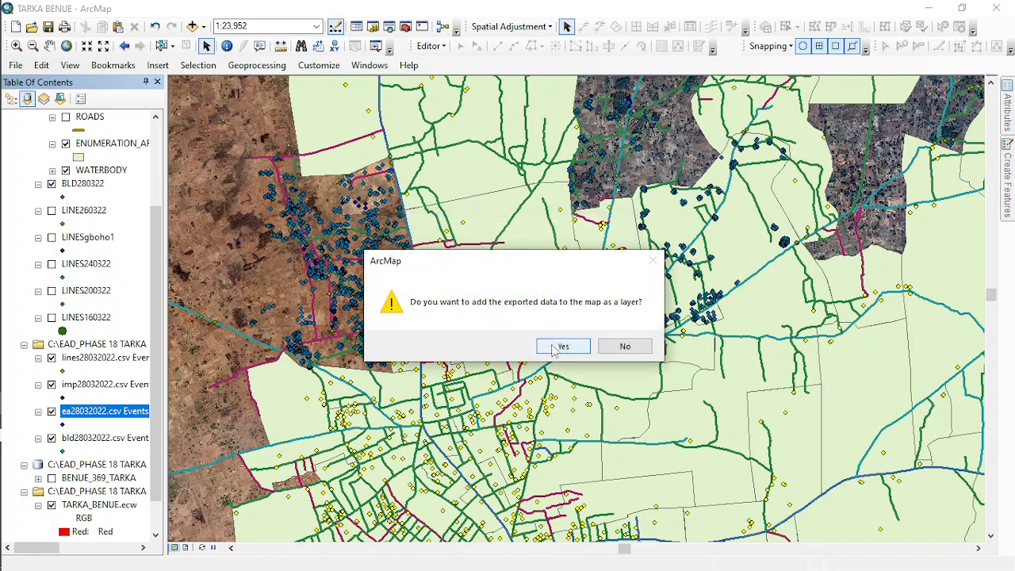
click(555, 347)
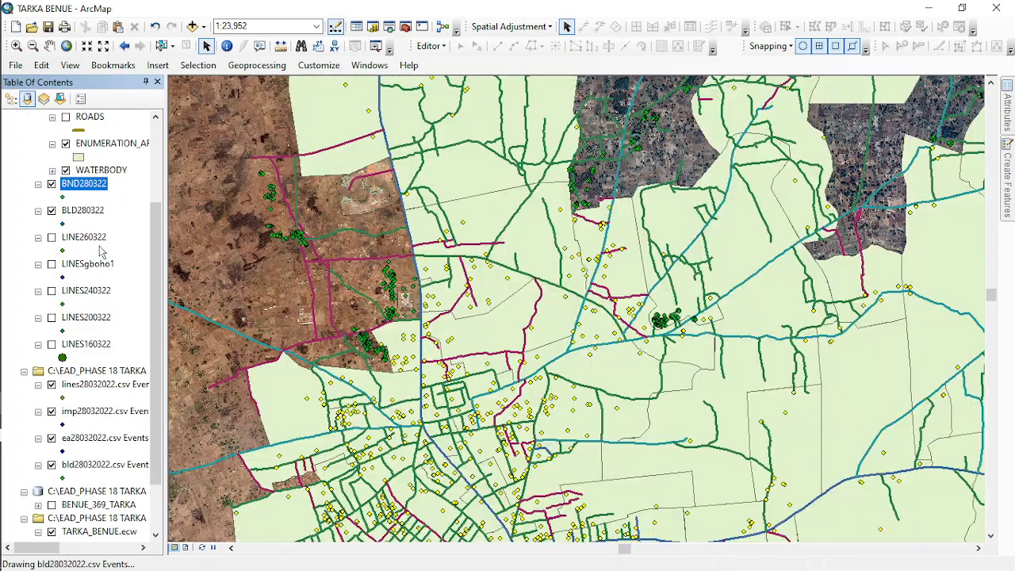
- Export the imp28032022.csv Events layer to EAD_PHASE_18.gdb as IMP280322 and add it to the map
right_click(103, 419)
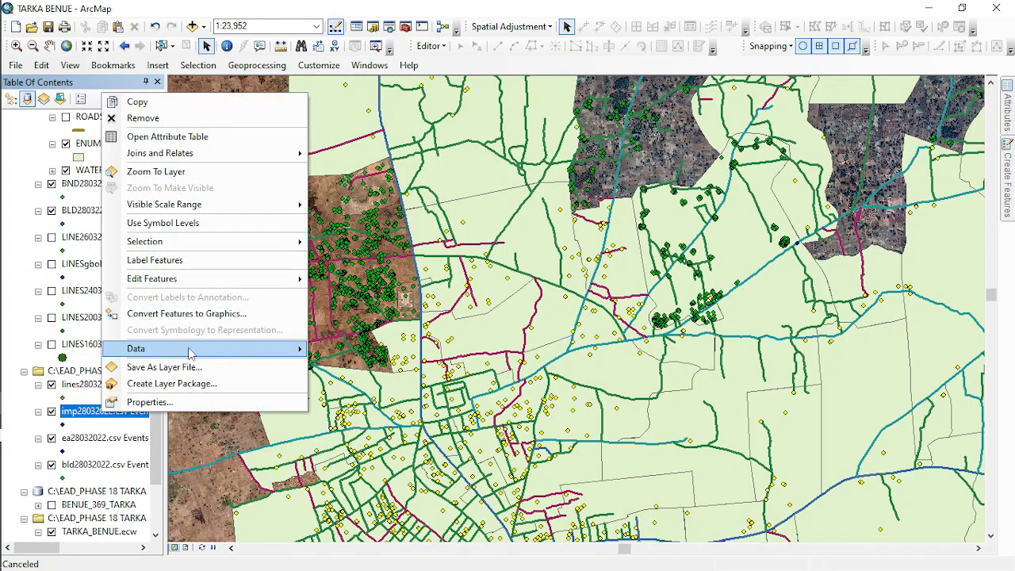
mouse_move(224, 349)
click(378, 373)
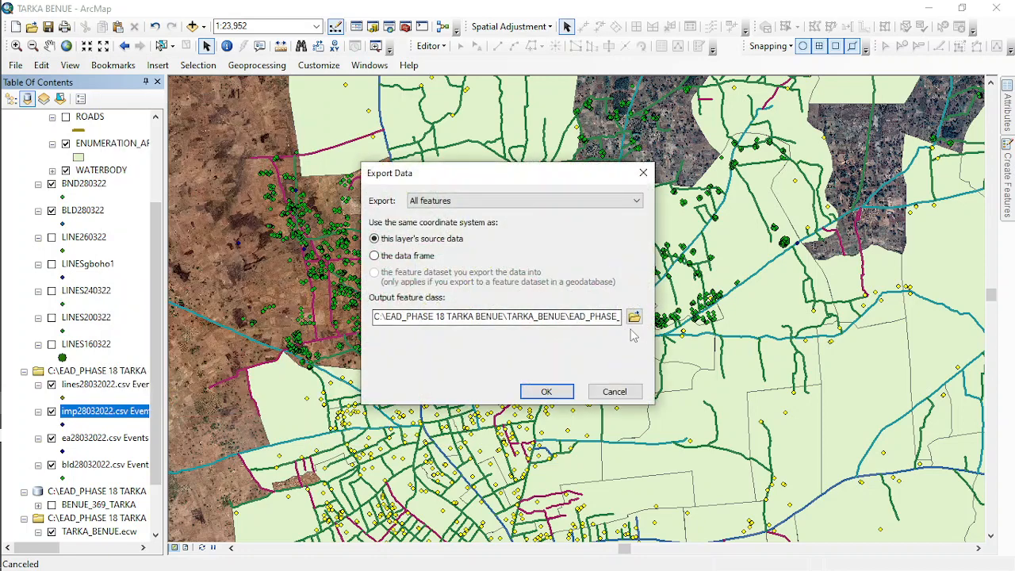
click(635, 317)
scroll(531, 269, down, 2)
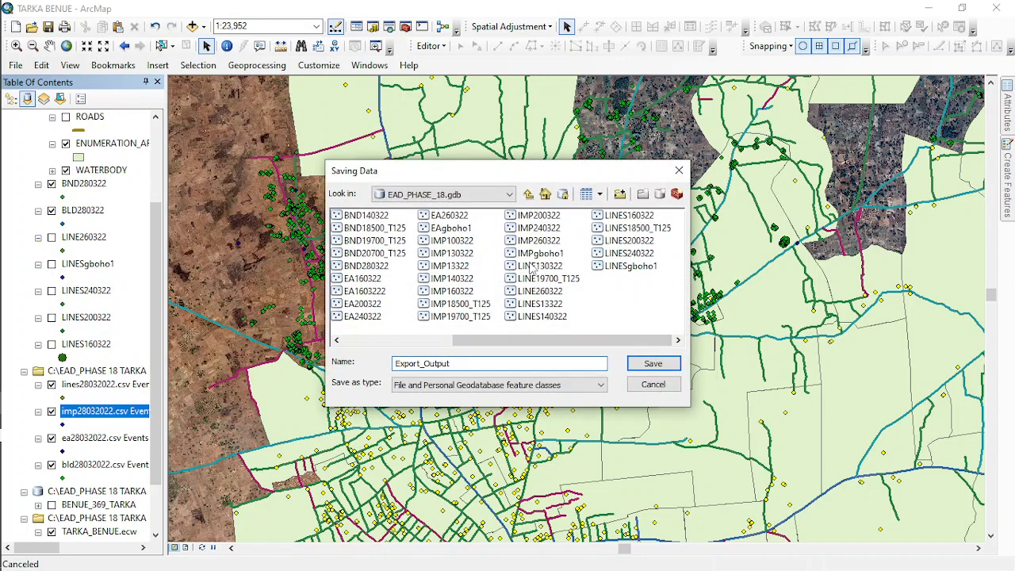
click(449, 265)
drag(444, 364, 410, 369)
right_click(418, 366)
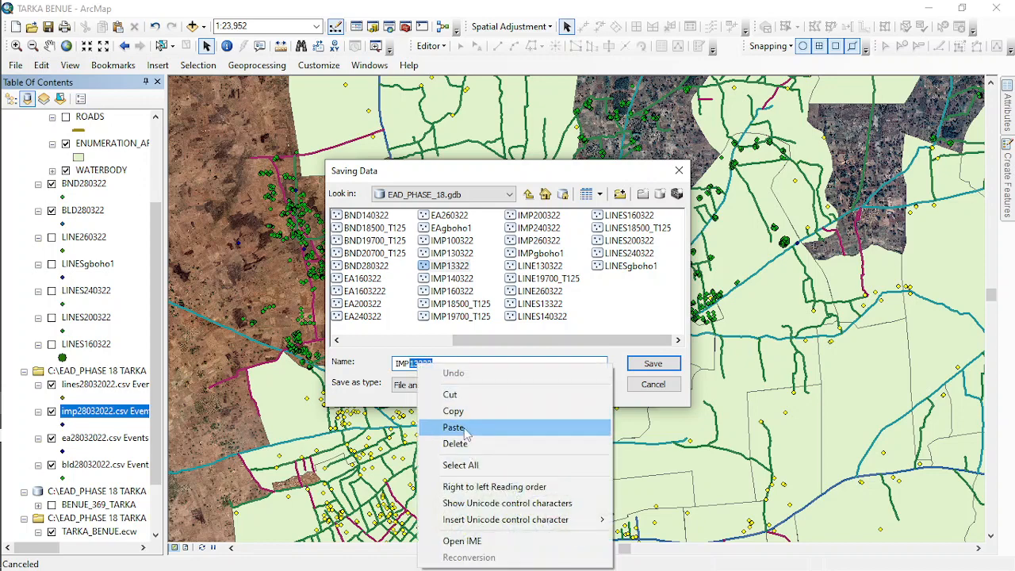
click(466, 426)
click(649, 367)
click(548, 391)
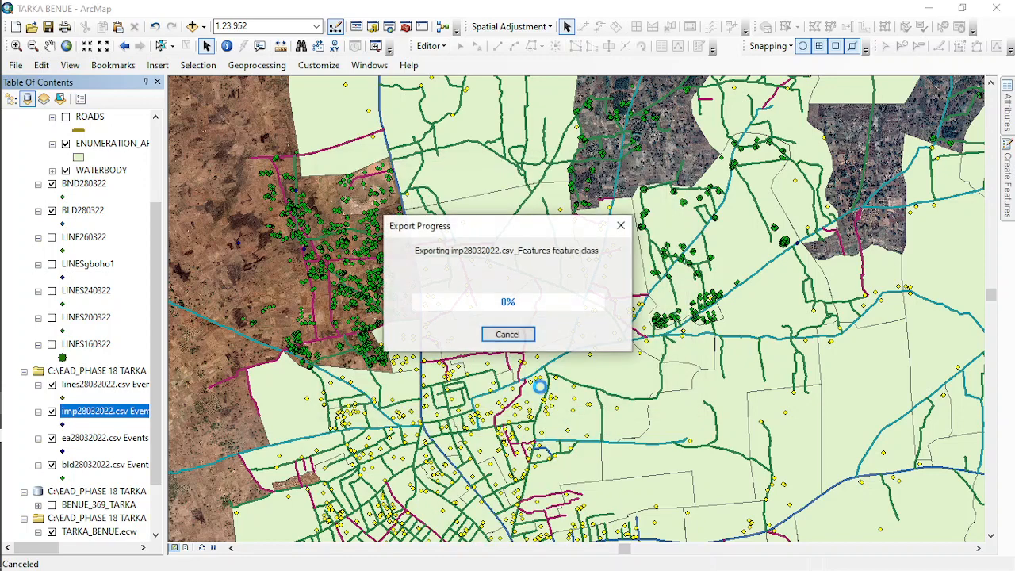
click(560, 347)
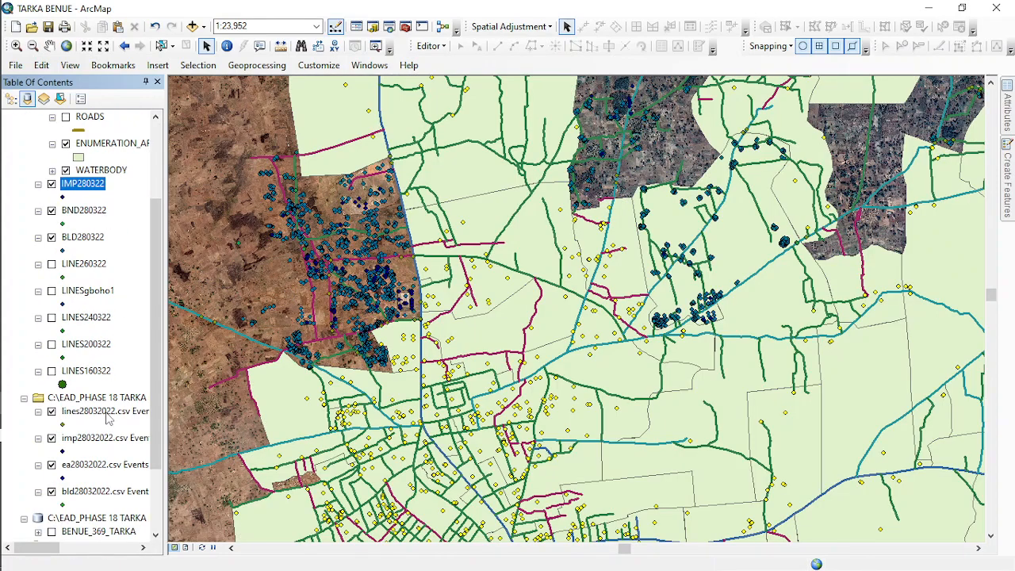
- Export the lines28032022.csv Events layer to EAD_PHASE_18.gdb as LINE280322 and add it to the map
right_click(106, 413)
mouse_move(188, 349)
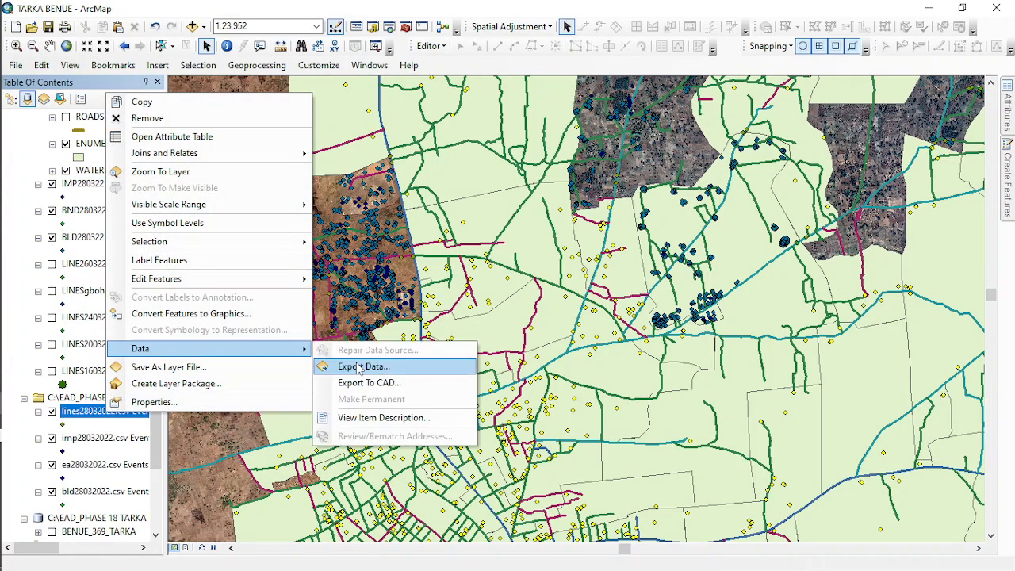
click(364, 366)
click(633, 316)
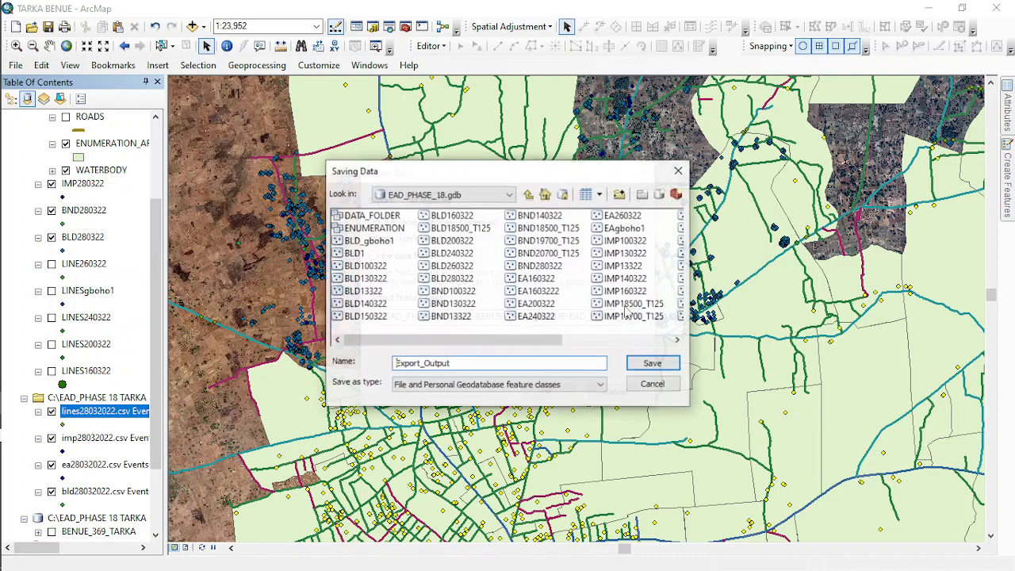
click(539, 278)
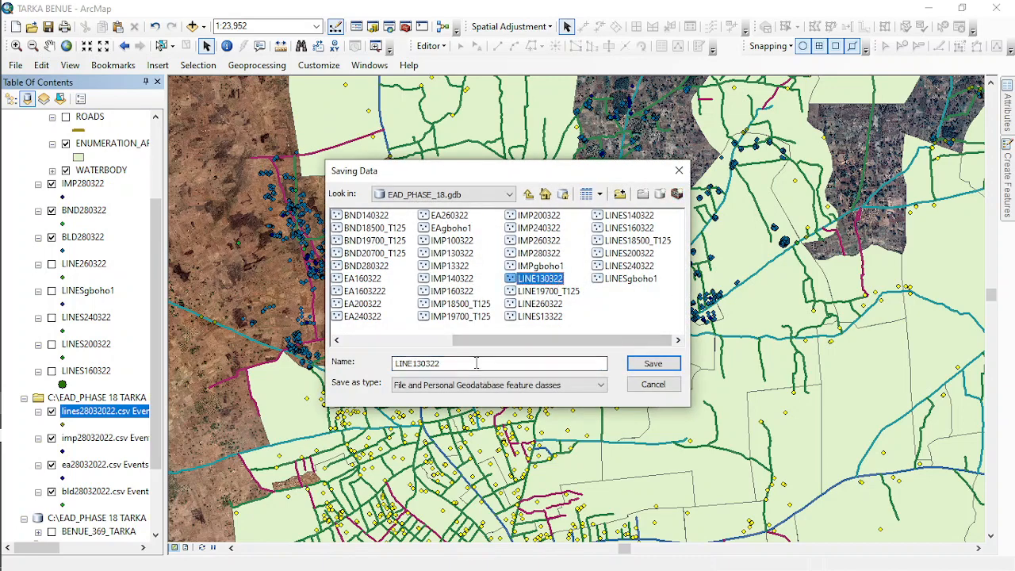
drag(478, 362, 405, 363)
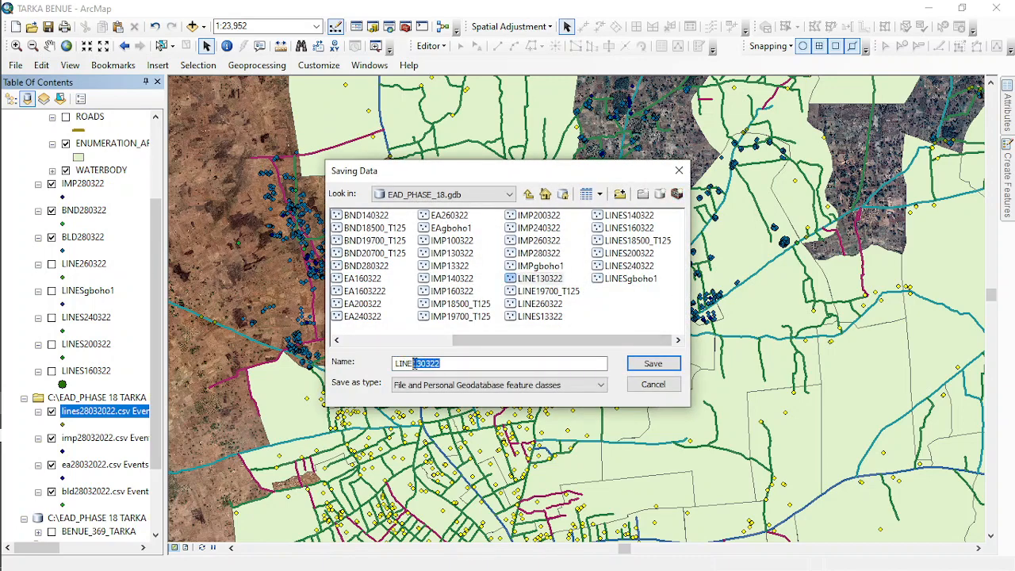
right_click(412, 364)
click(457, 427)
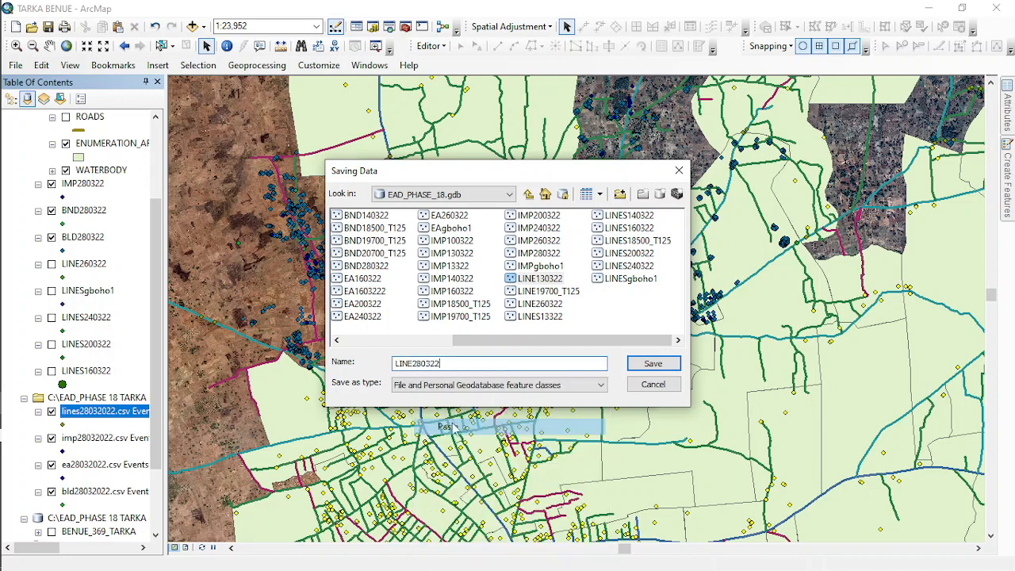
click(653, 363)
click(547, 389)
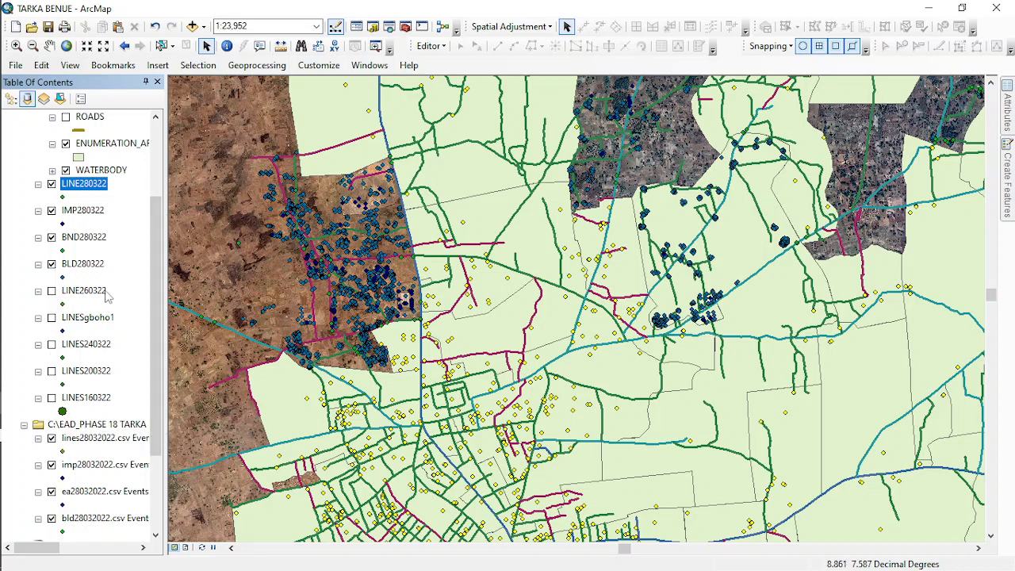
- Remove the lines, imp, ea and bld 28032022.csv Events layers from the map
scroll(64, 436, down, 3)
click(75, 318)
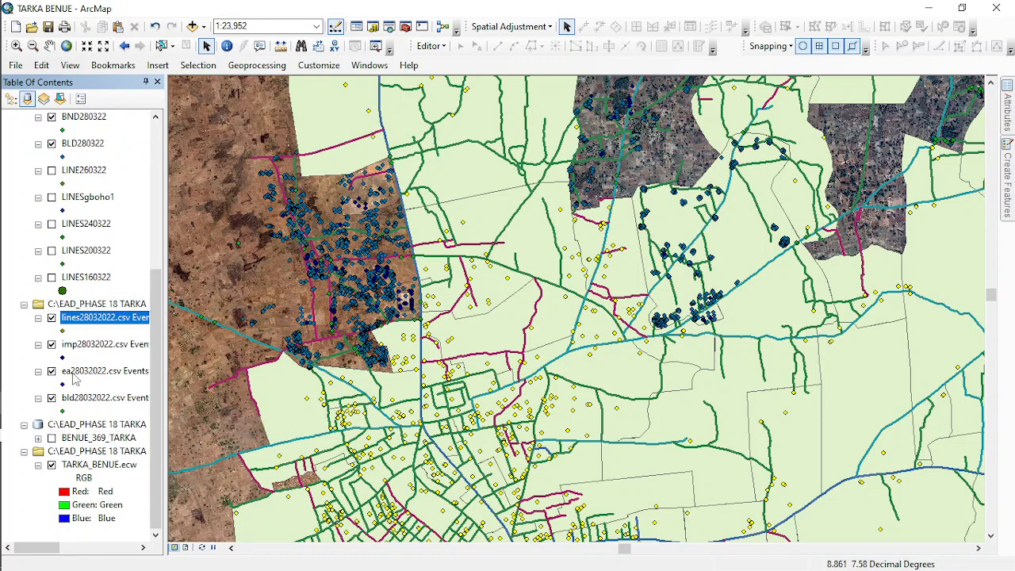
ctrl+click(103, 349)
ctrl+click(115, 372)
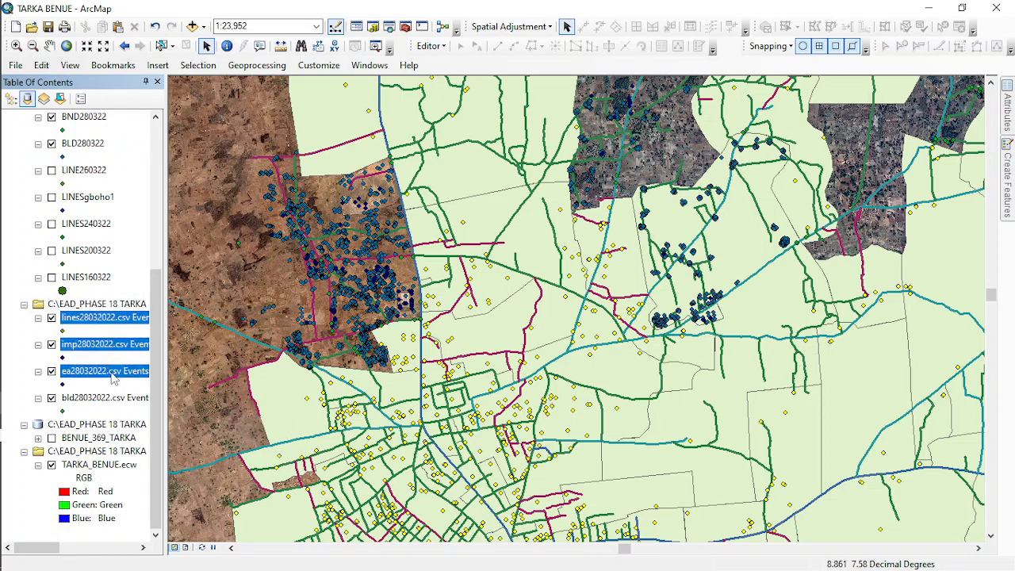
ctrl+click(108, 399)
right_click(109, 377)
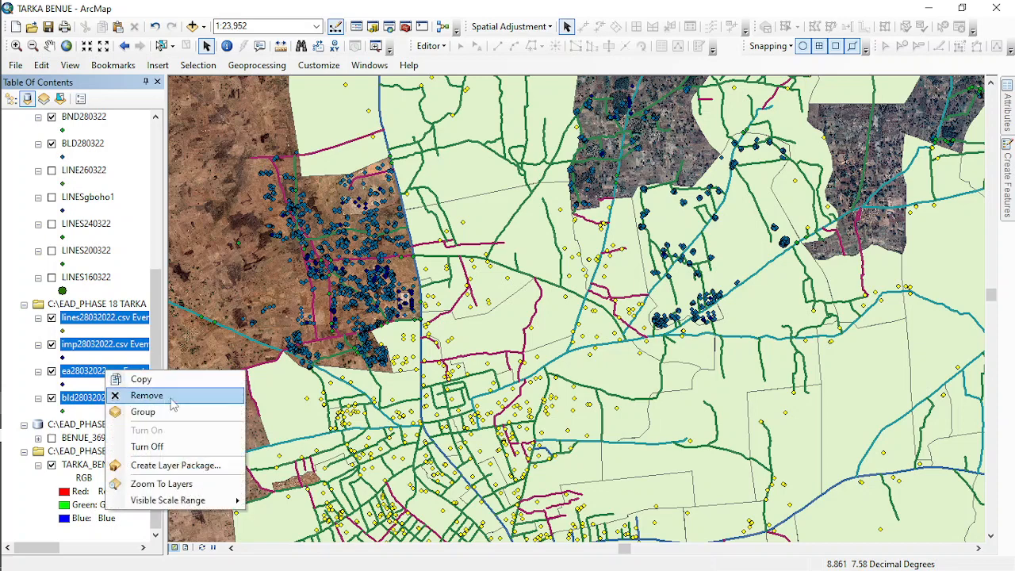
click(163, 396)
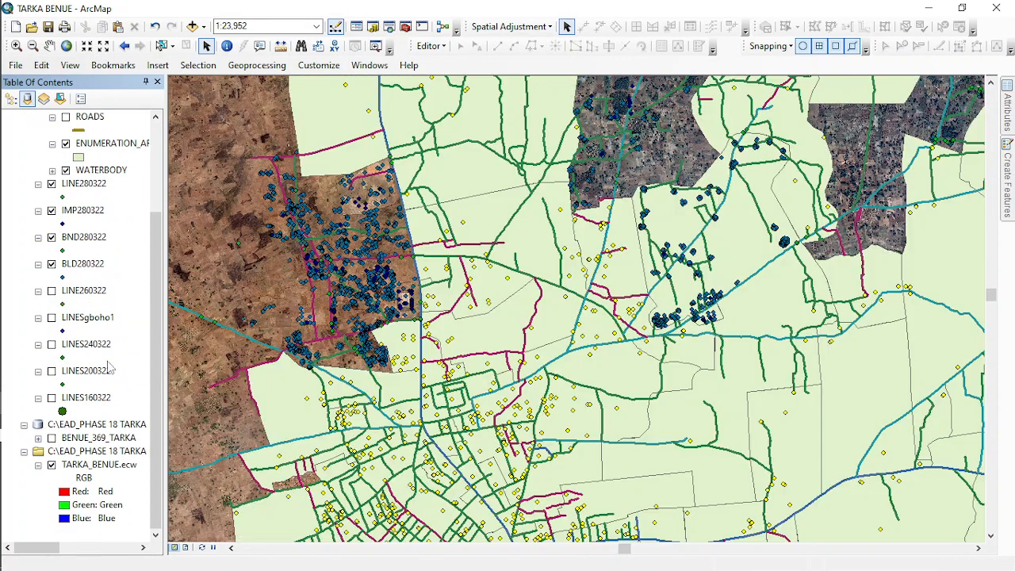
- Symbolize the BLD280322 layer by unique values of the EA_NAME field, adding all values
scroll(109, 305, up, 5)
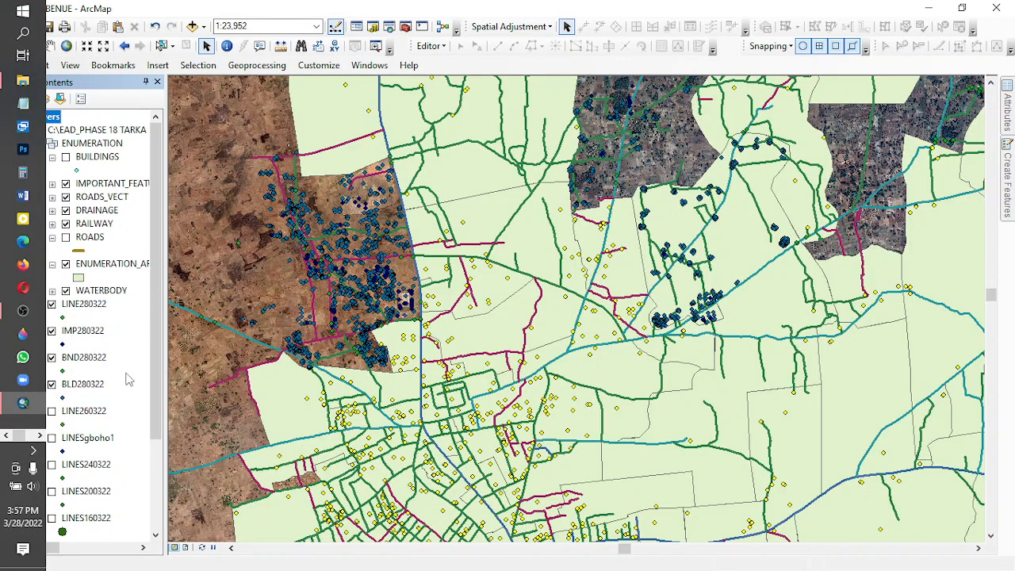
right_click(82, 386)
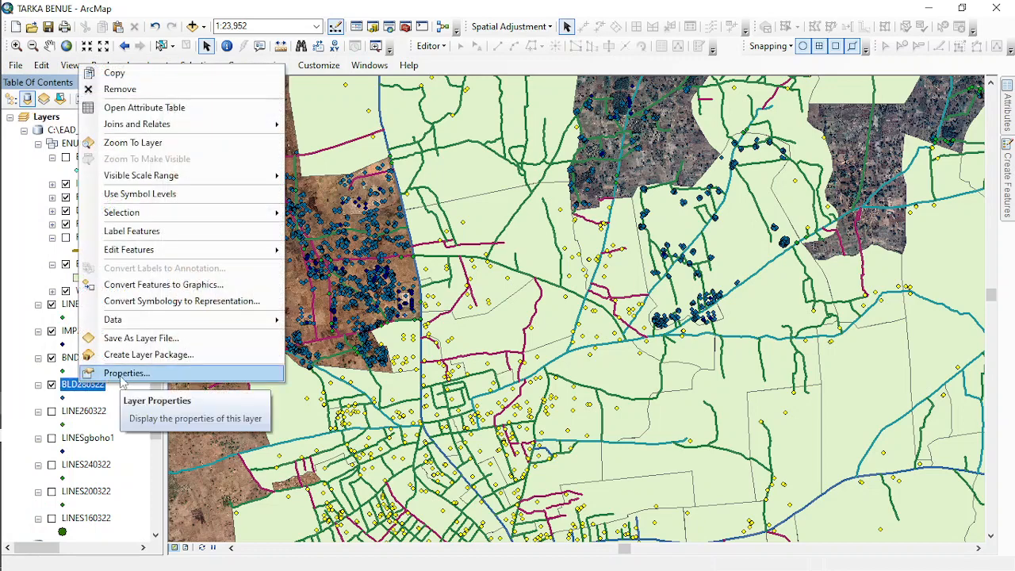
click(119, 372)
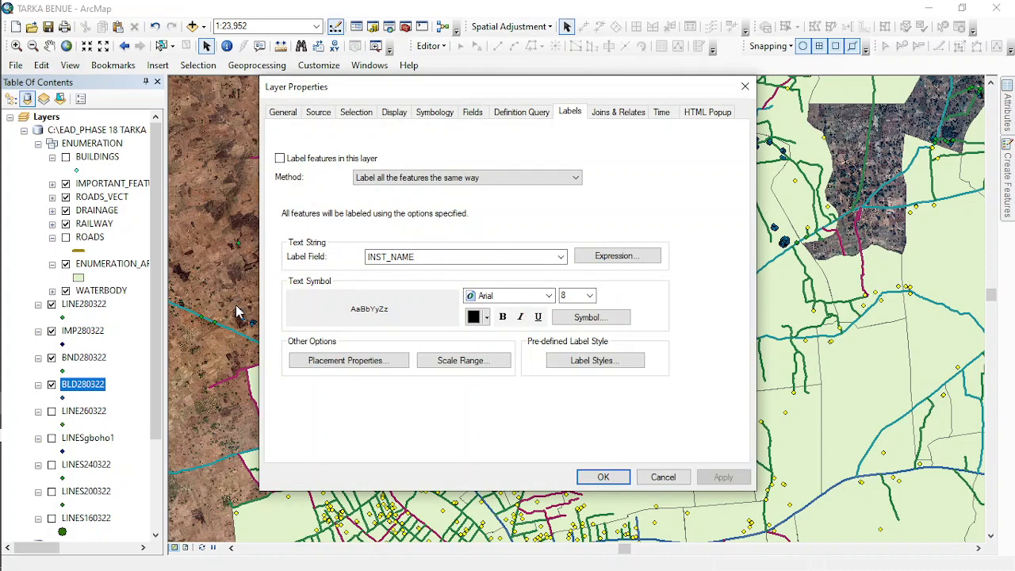
click(434, 113)
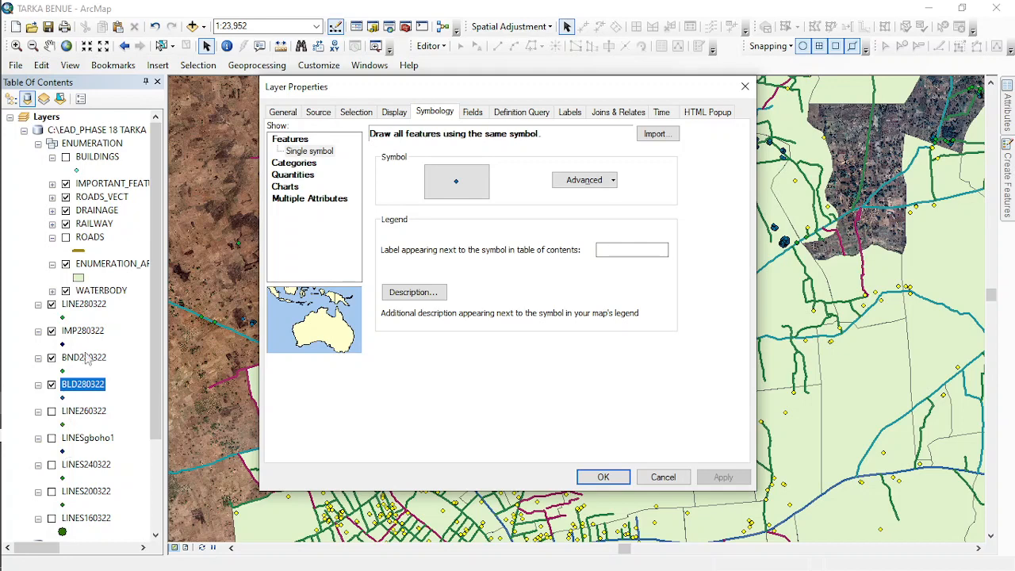
click(291, 162)
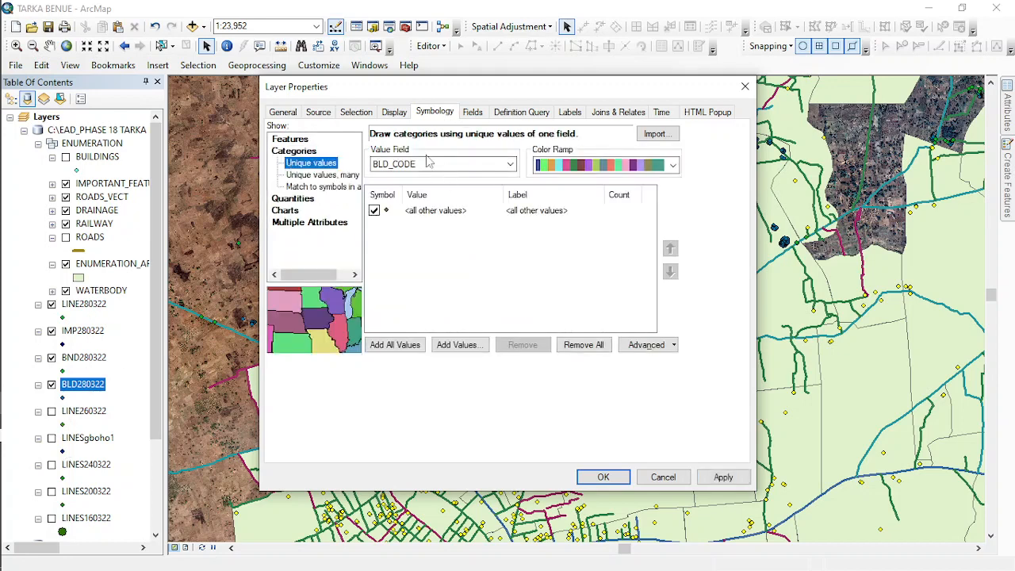
click(400, 169)
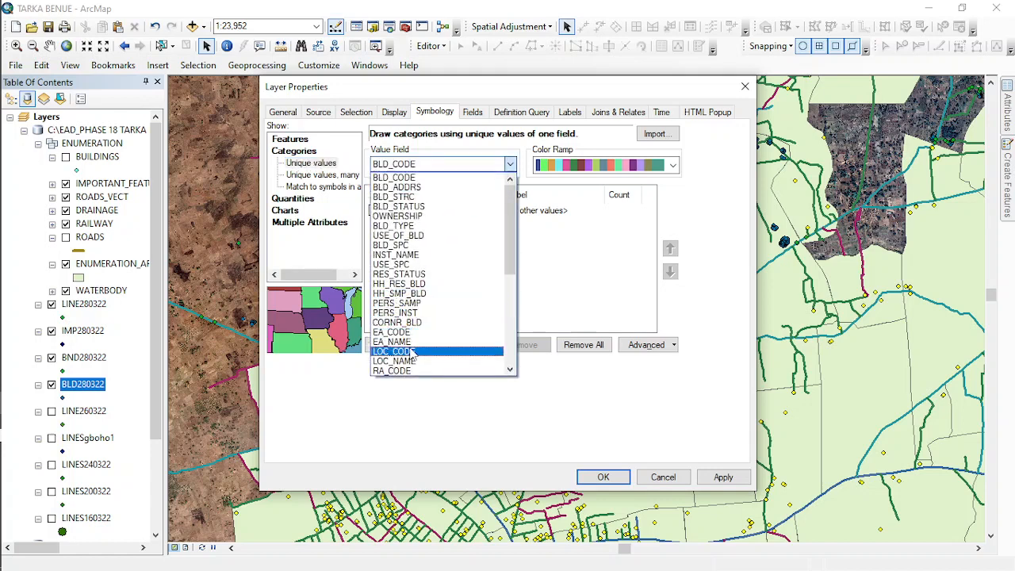
click(406, 341)
click(395, 345)
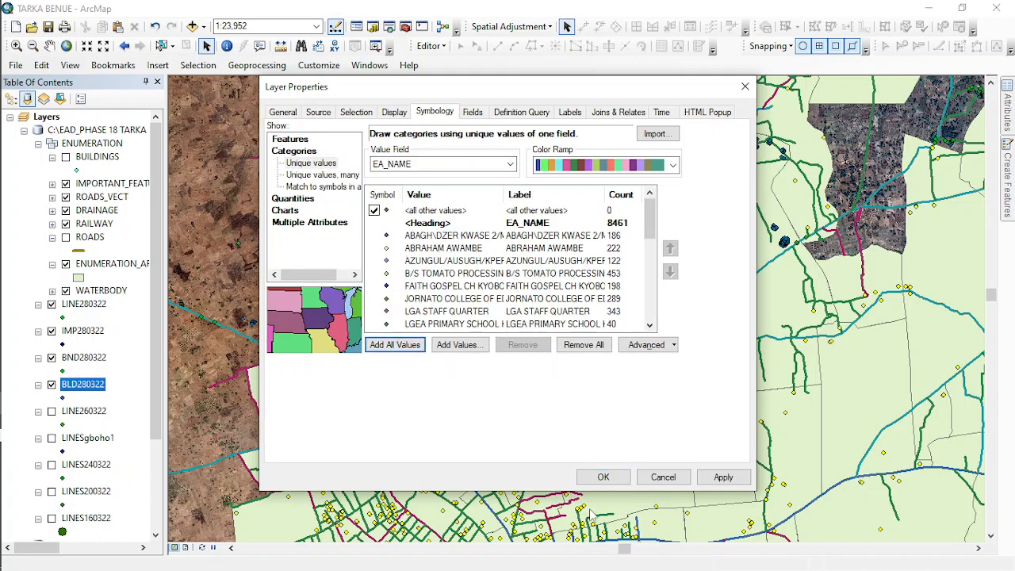
click(603, 476)
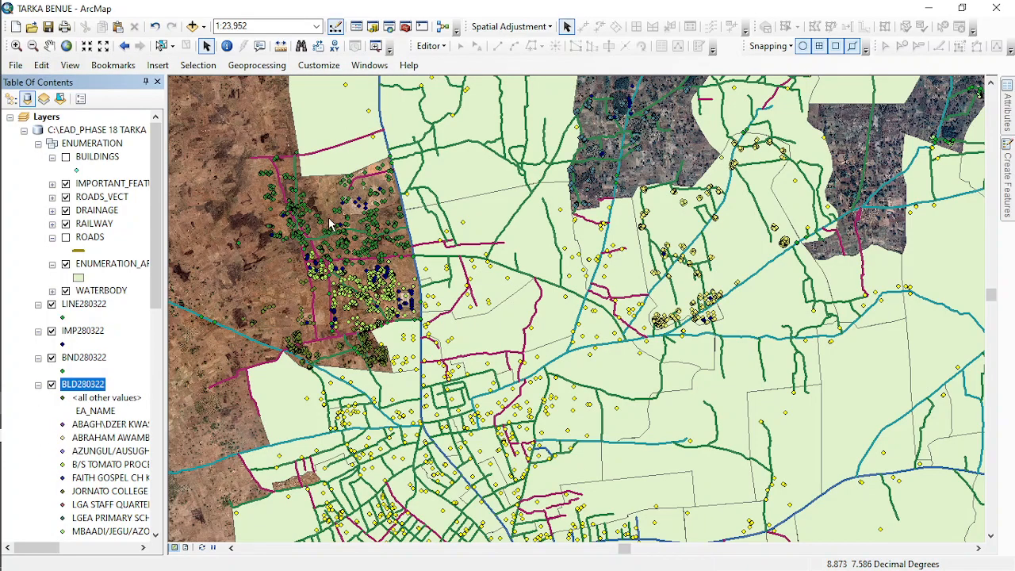
- Change the NYSC ORIENTATION CAMP symbol in the BLD280322 layer to red with size 8
scroll(317, 261, down, 3)
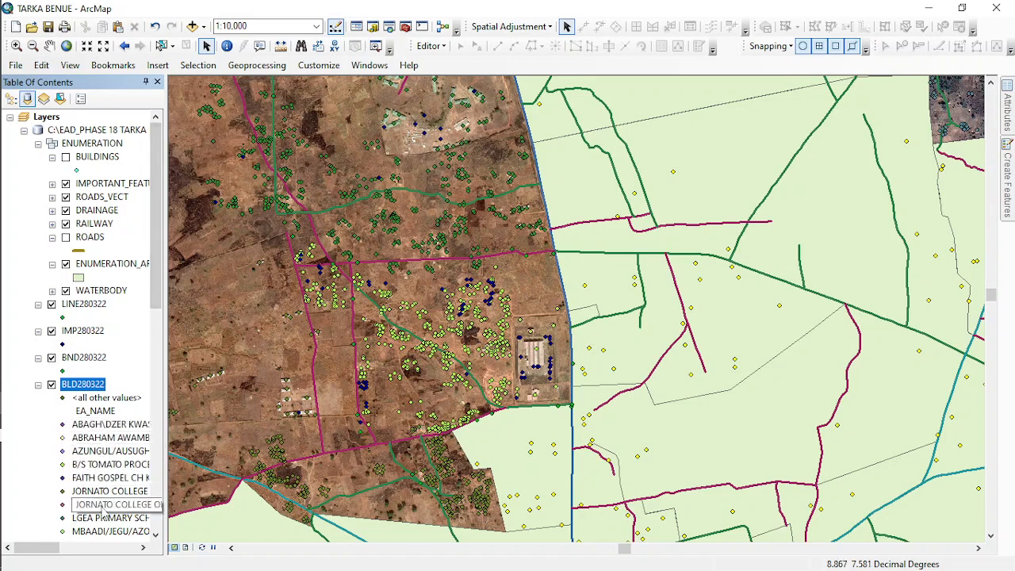
scroll(109, 449, down, 1)
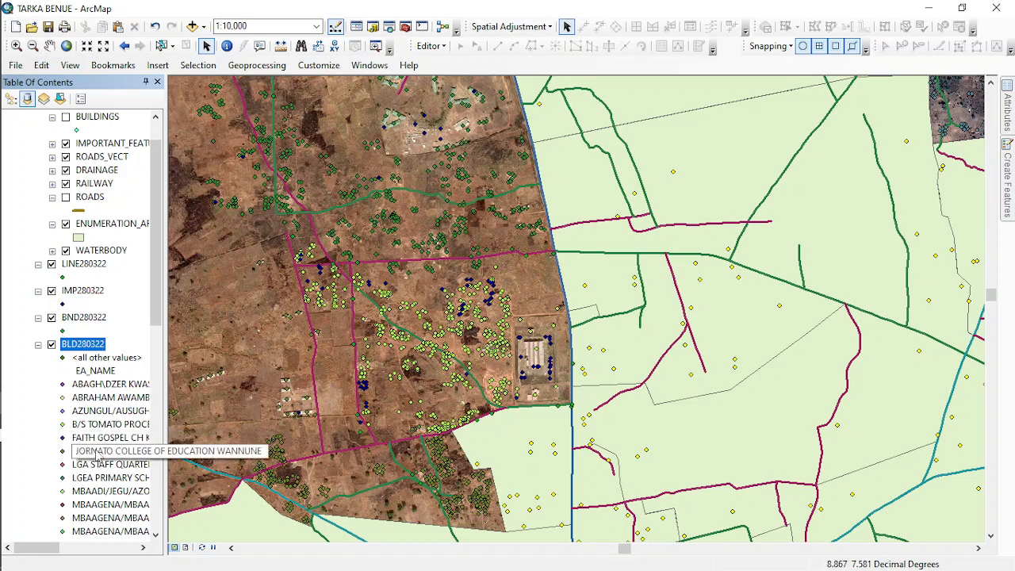
scroll(78, 490, down, 4)
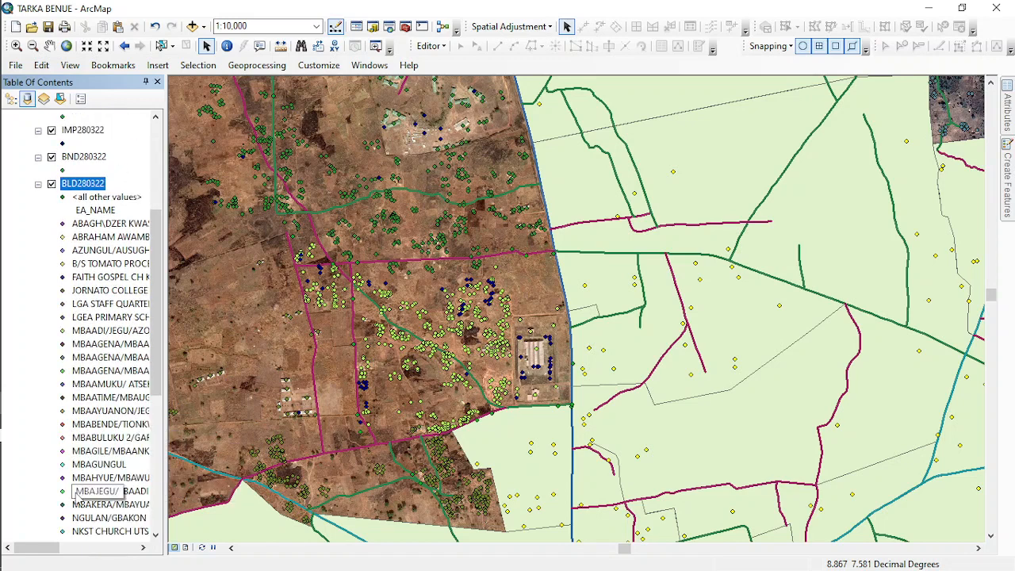
scroll(78, 490, down, 2)
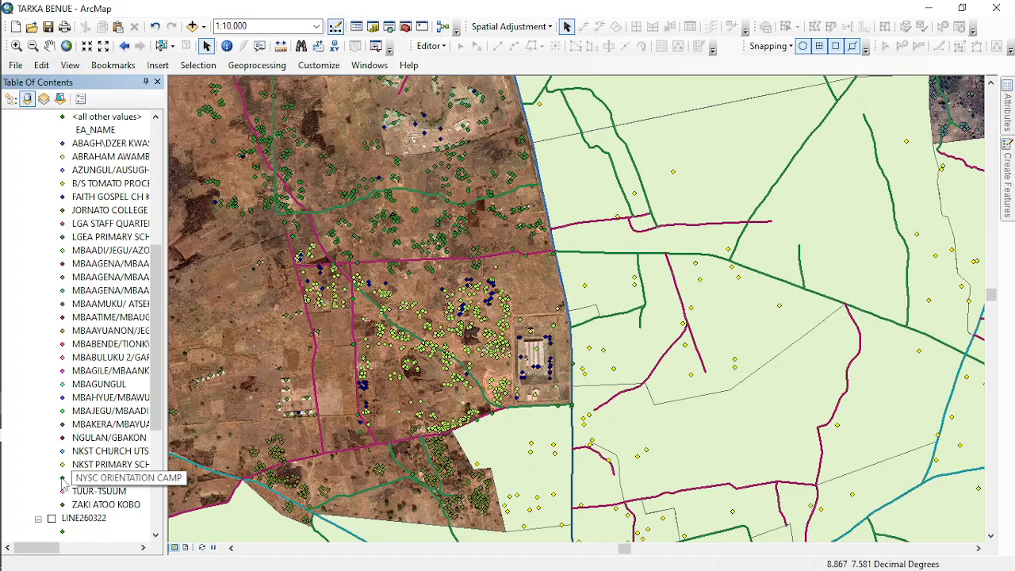
scroll(101, 372, down, 3)
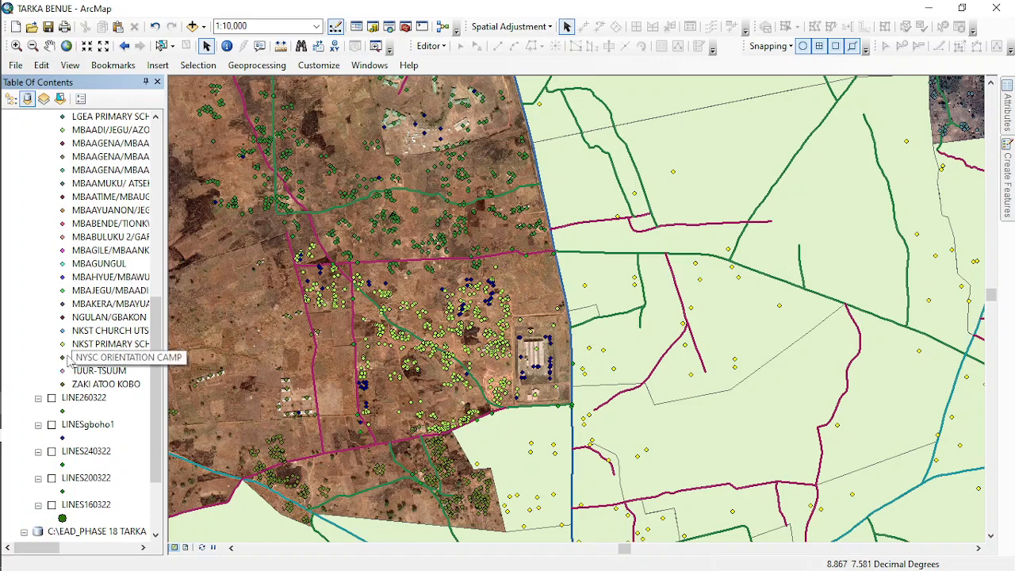
click(65, 361)
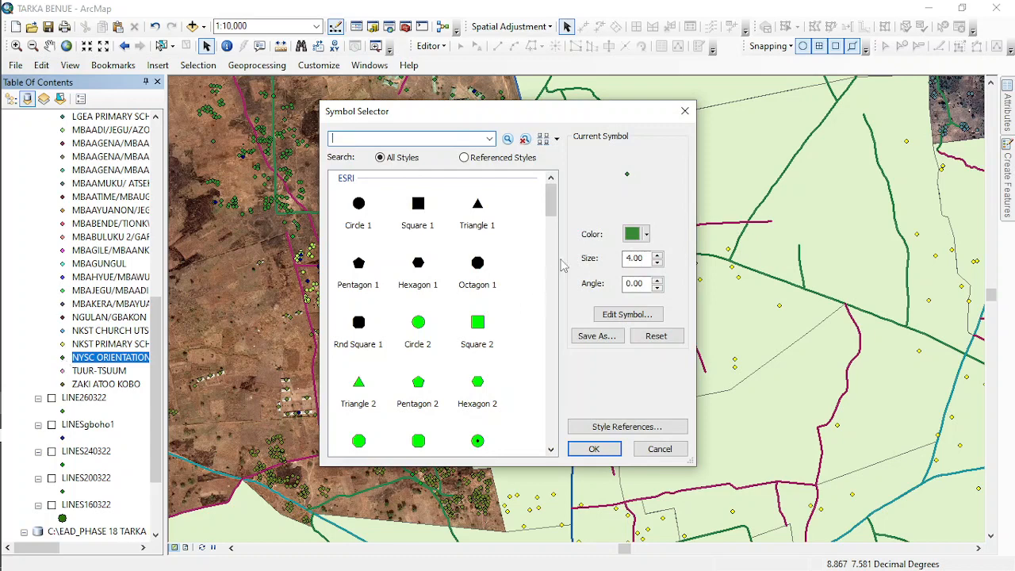
click(634, 234)
click(643, 299)
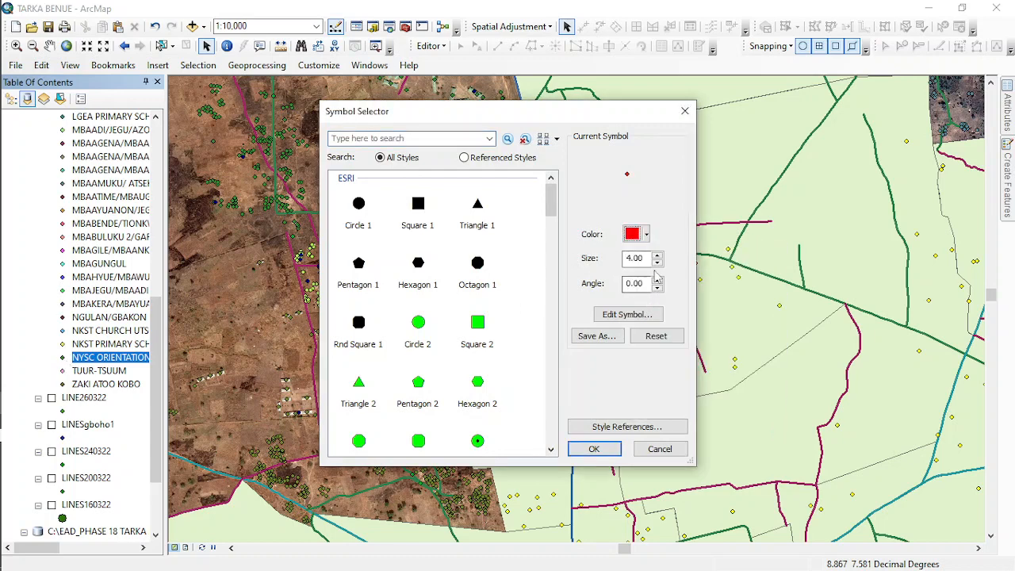
click(658, 256)
click(658, 256)
click(594, 449)
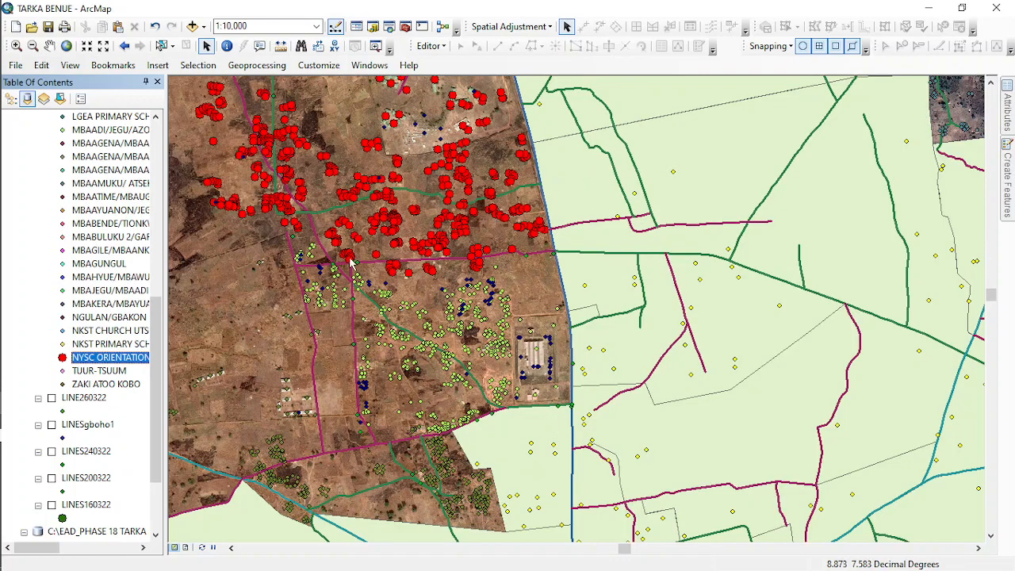
- Examine how the NYSC ORIENTATION CAMP building points line up with the structures on the satellite imagery
scroll(560, 262, up, 5)
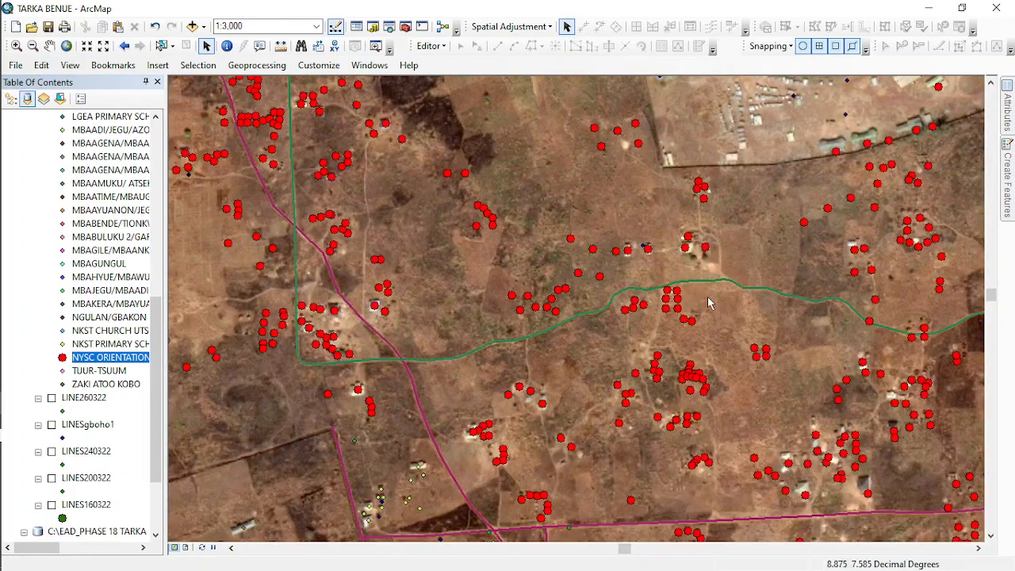
scroll(634, 410, up, 1)
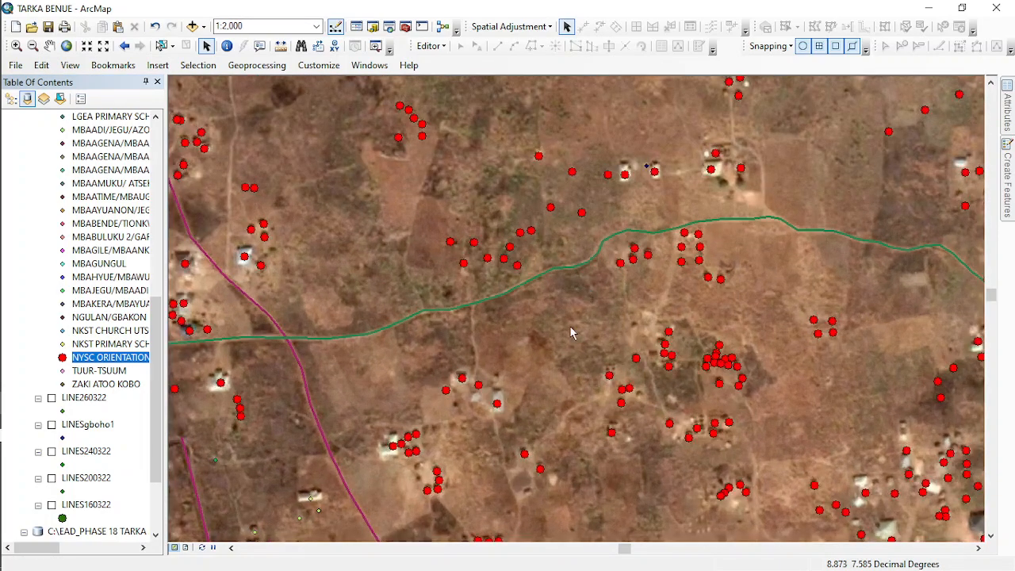
drag(814, 418, 746, 255)
scroll(718, 345, up, 1)
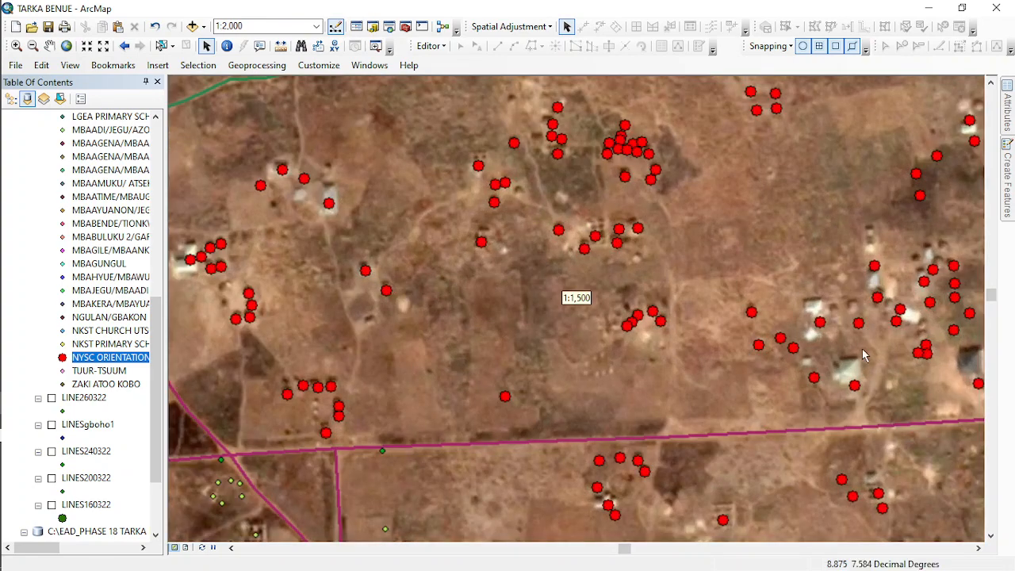
drag(924, 343, 721, 258)
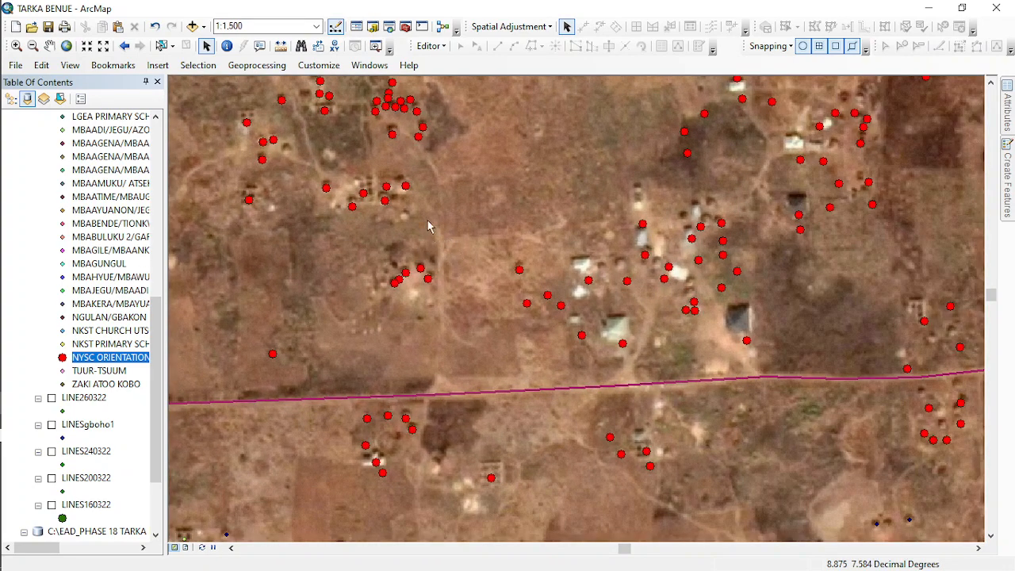
scroll(487, 255, down, 2)
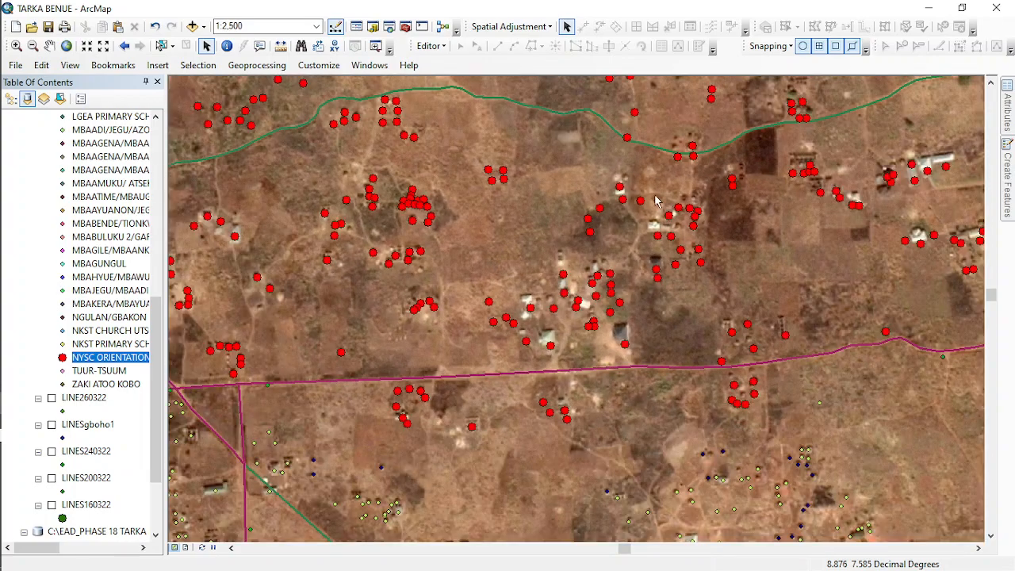
scroll(655, 201, up, 2)
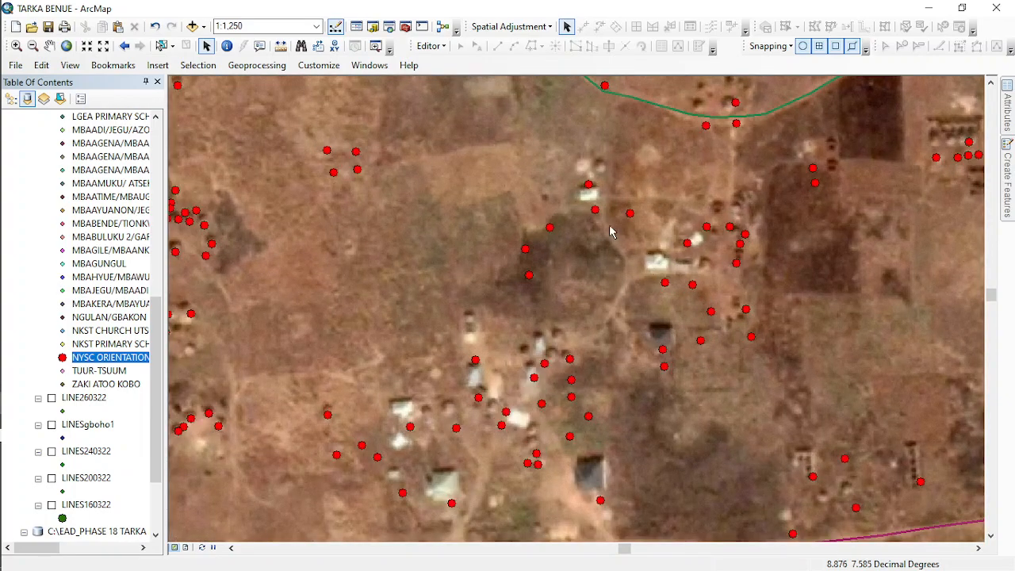
scroll(611, 231, down, 3)
scroll(323, 240, down, 1)
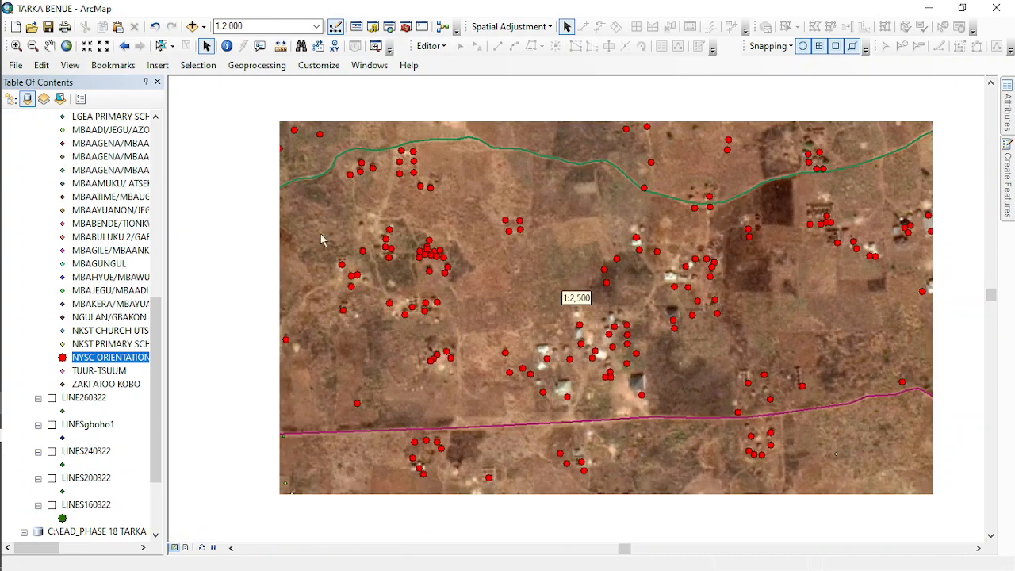
- Recolor the NYSC ORIENTATION CAMP symbol in the BLD280322 layer light grey
click(63, 358)
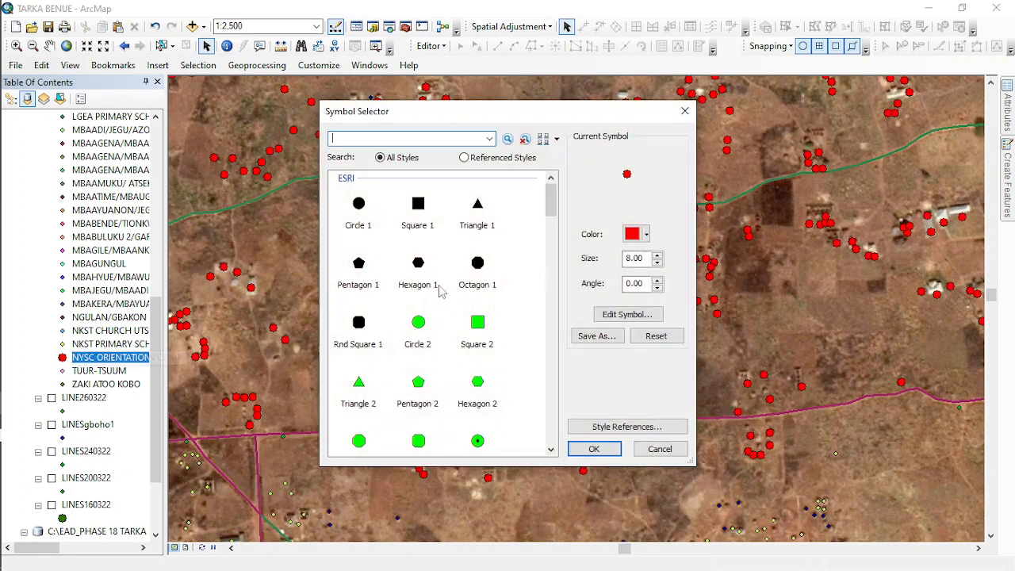
click(639, 234)
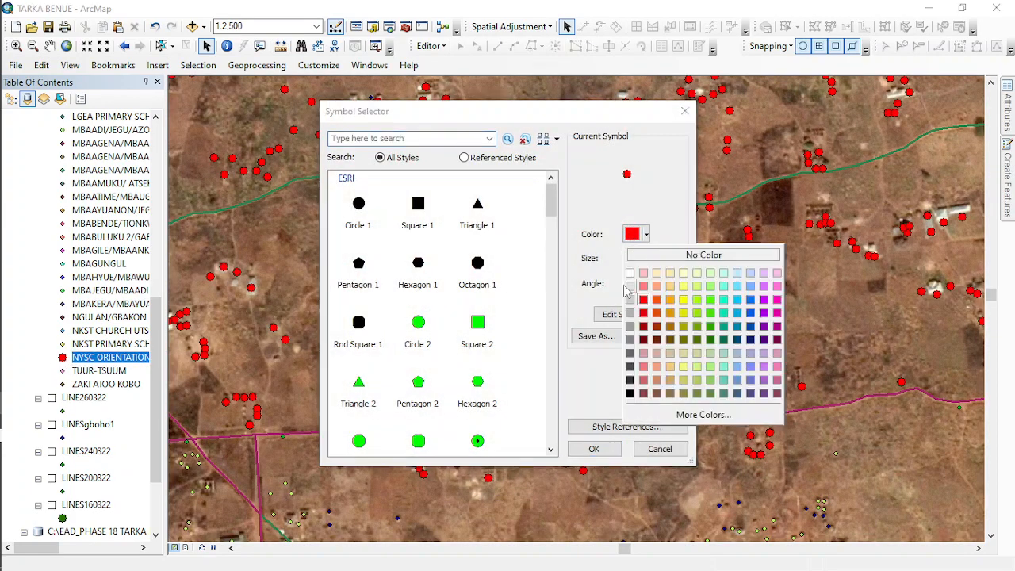
click(629, 285)
click(594, 449)
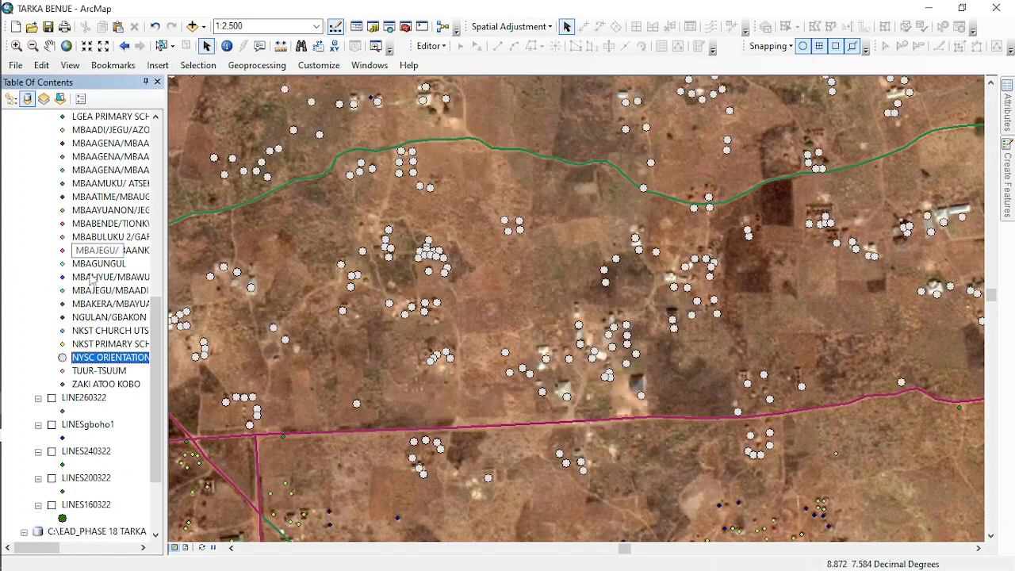
- Change the TUUR-TSUUM symbol in the BLD280322 layer to red with size 8
click(63, 370)
click(647, 234)
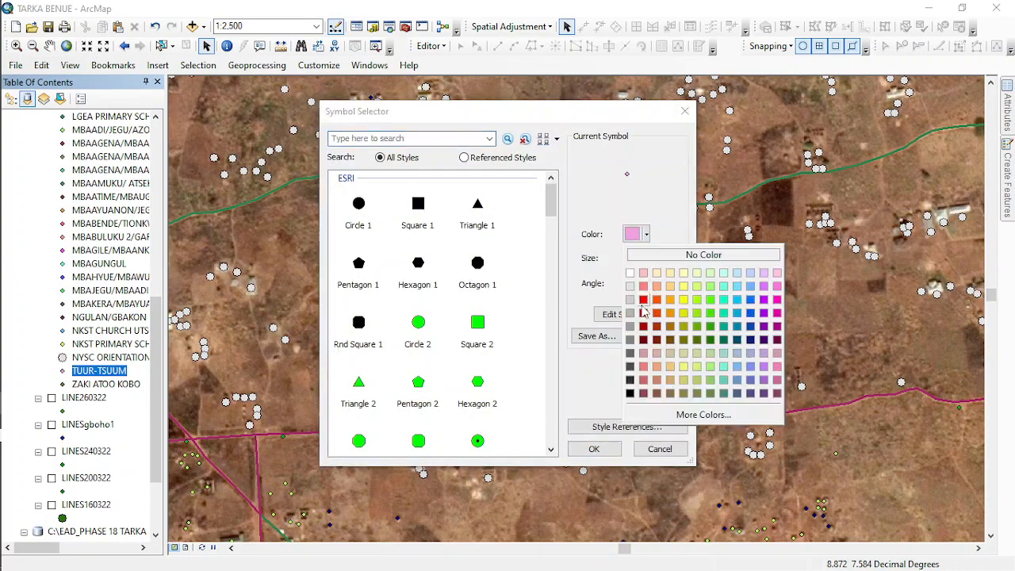
click(643, 300)
click(657, 254)
click(657, 254)
click(657, 255)
click(658, 255)
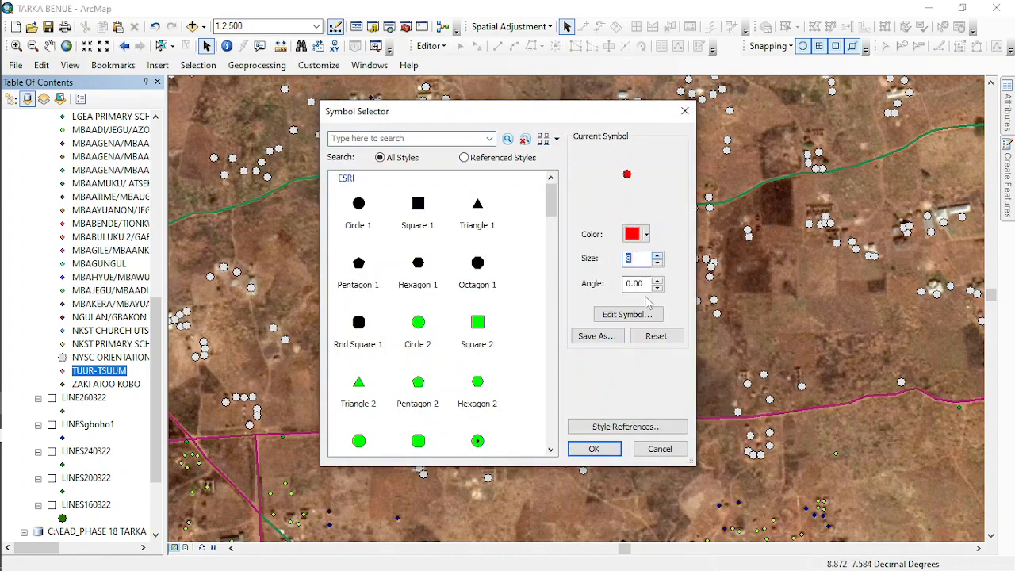
click(607, 450)
scroll(583, 337, down, 5)
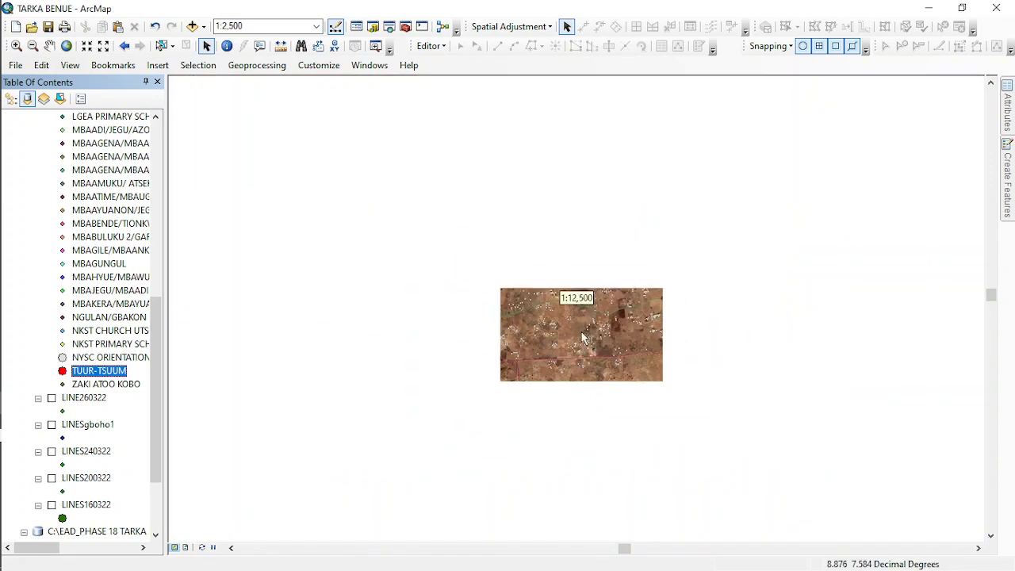
scroll(583, 337, down, 3)
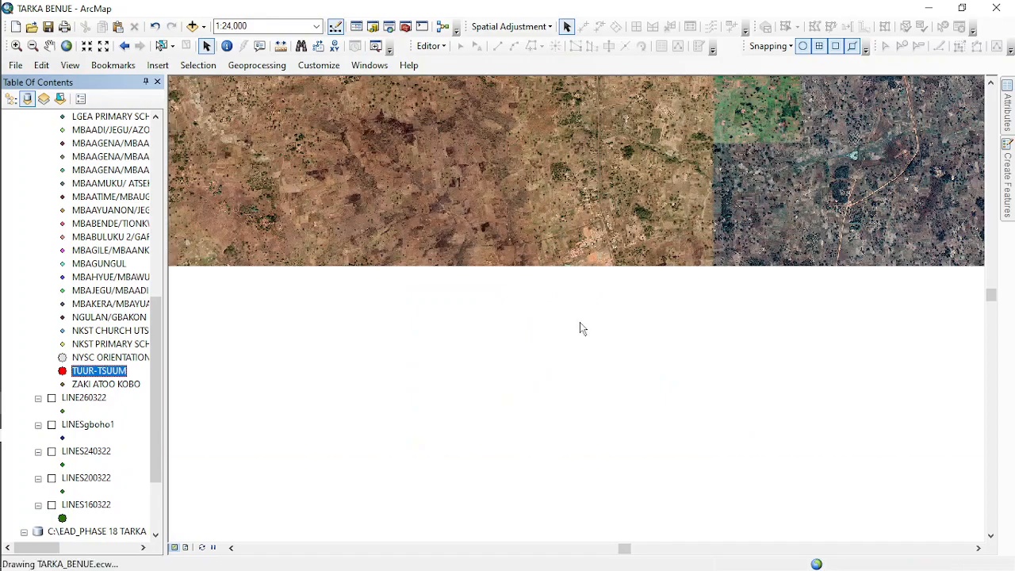
scroll(422, 290, down, 4)
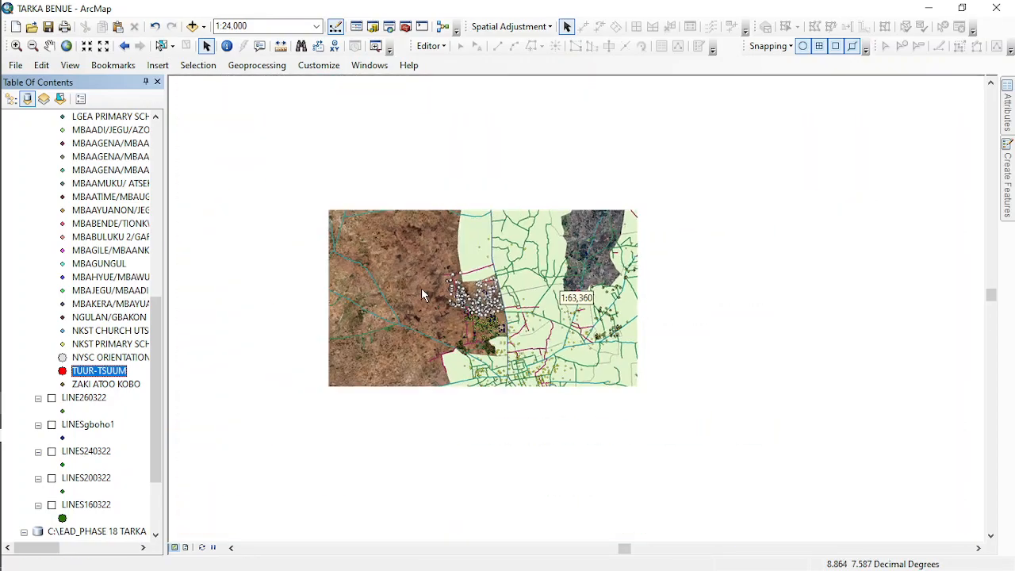
- Locate the red TUUR-TSUUM building points on the map and turn on the BENUE_369_TARKA layer beneath them
scroll(377, 249, down, 4)
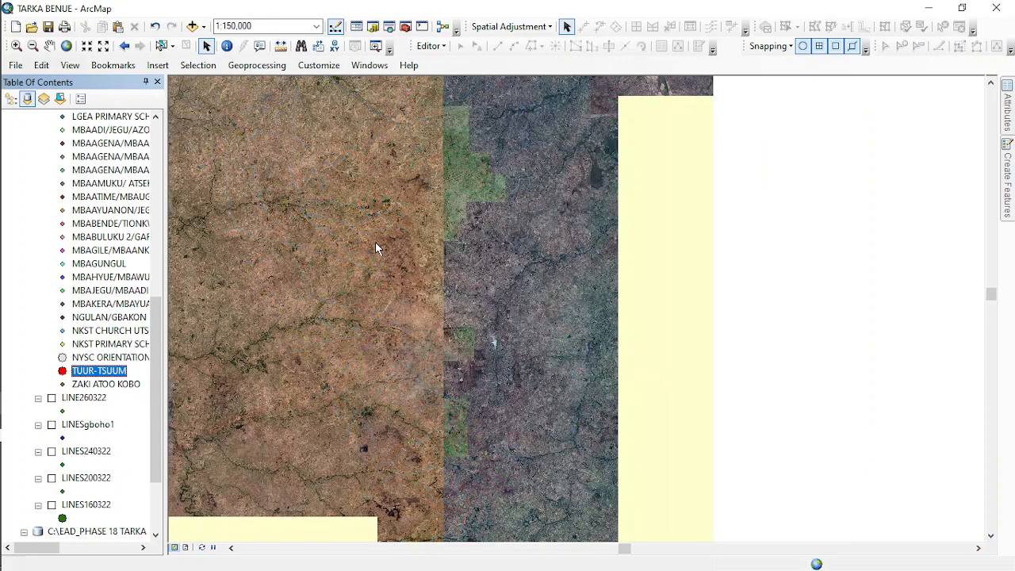
scroll(512, 117, up, 4)
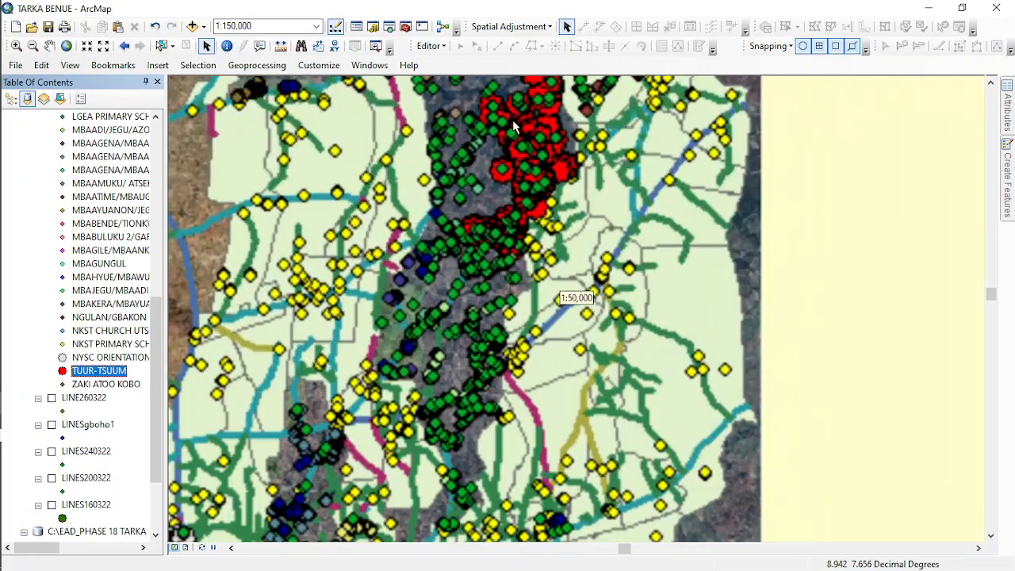
scroll(513, 122, up, 4)
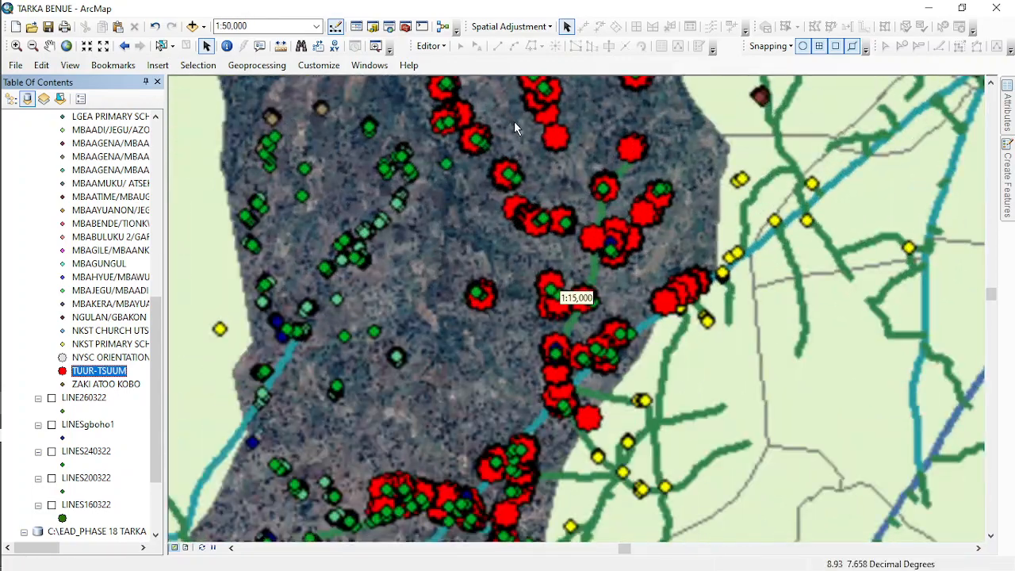
scroll(548, 195, down, 2)
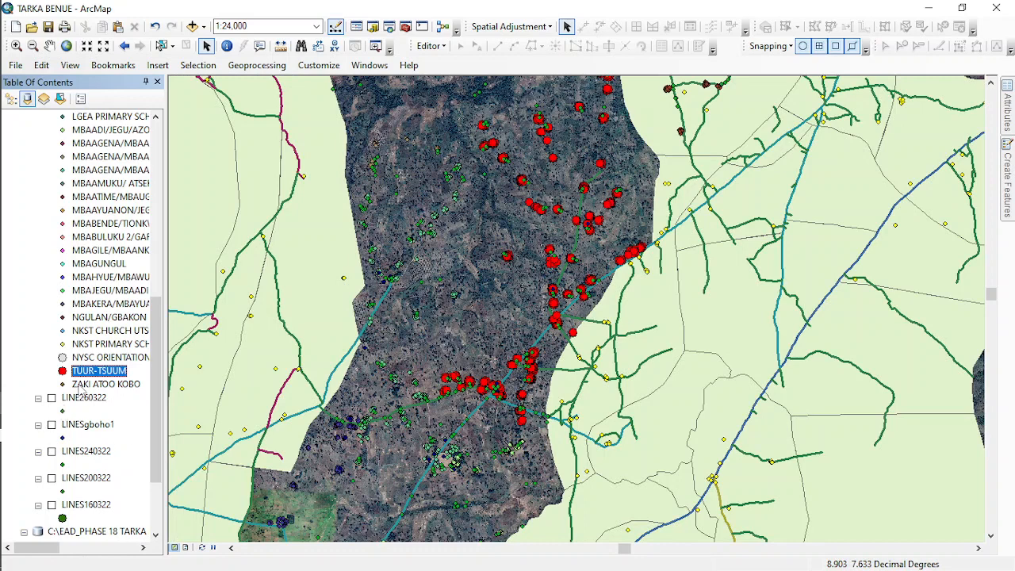
scroll(76, 522, down, 3)
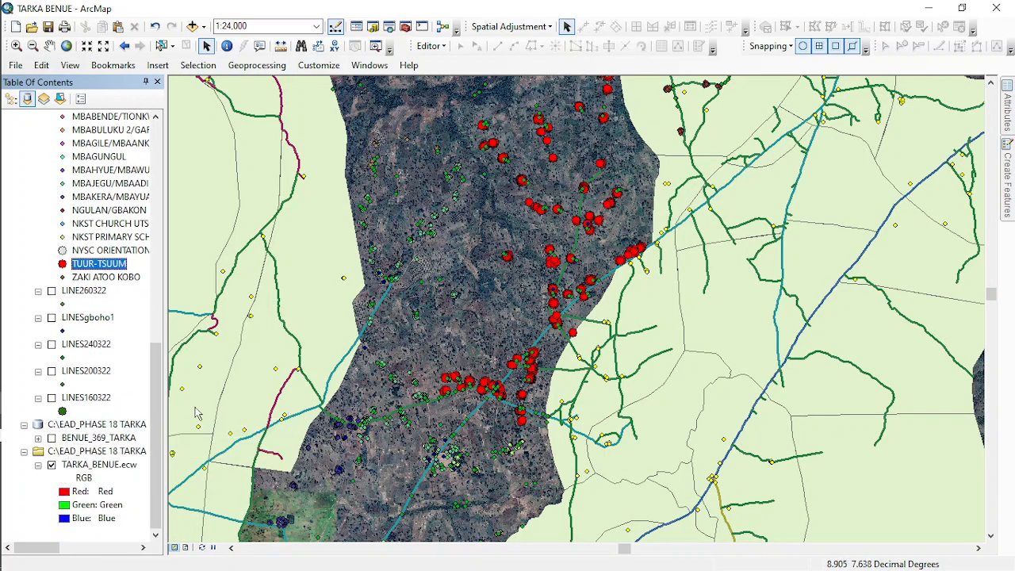
click(51, 438)
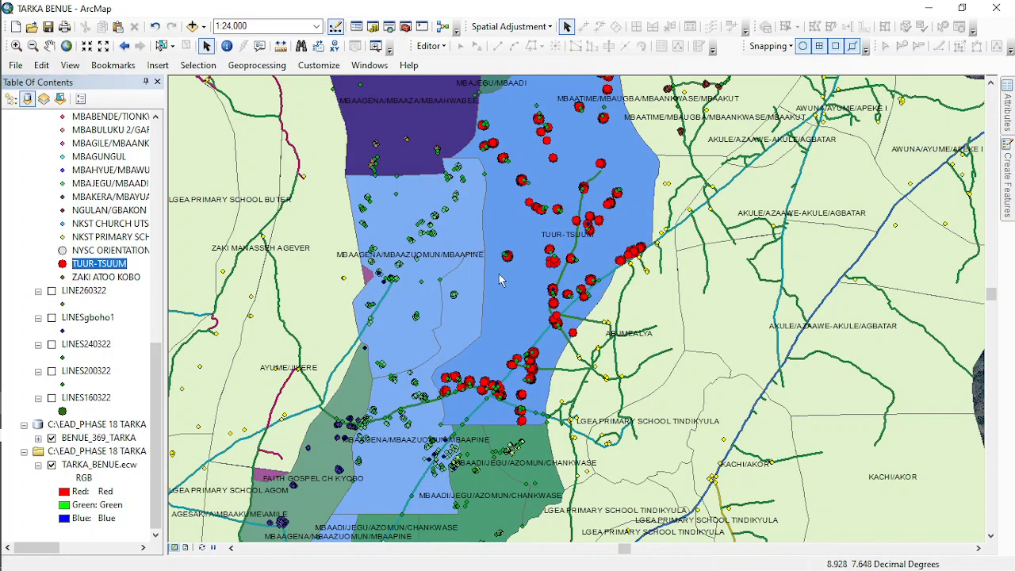
- Start an edit session on the second listed file geodatabase and select the TUUR-TSUUM enumeration area polygon
click(425, 46)
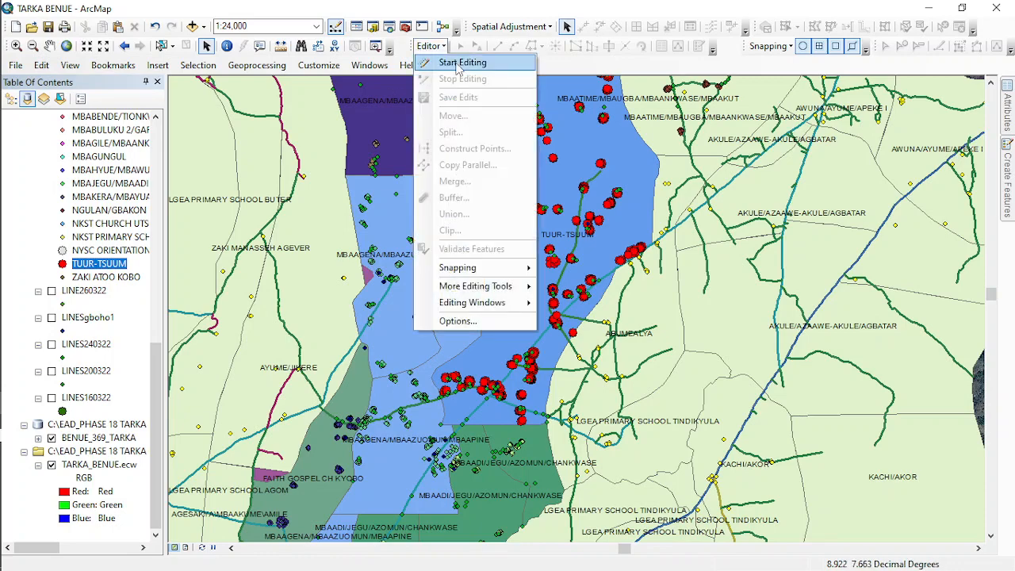
click(463, 62)
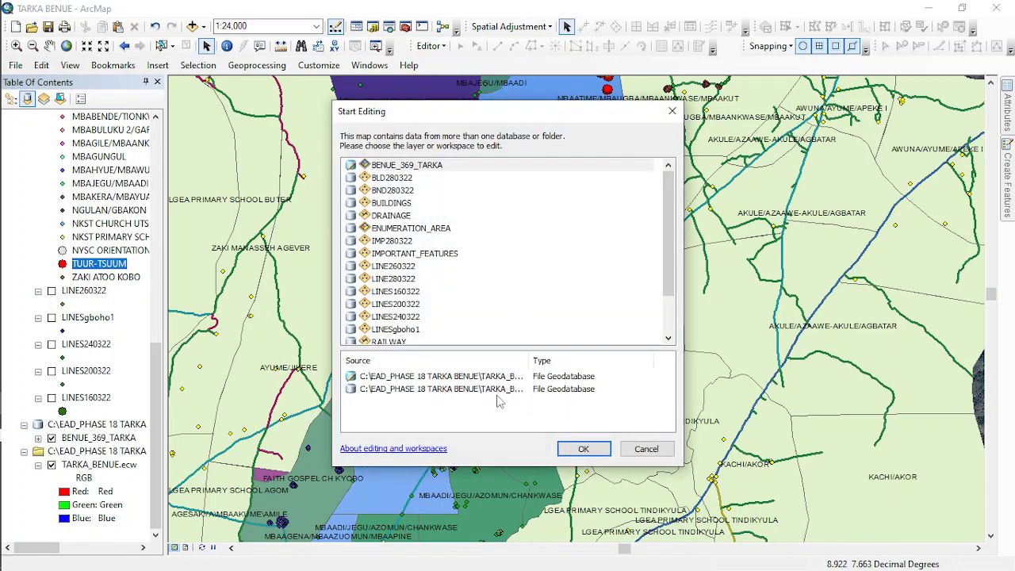
double_click(452, 388)
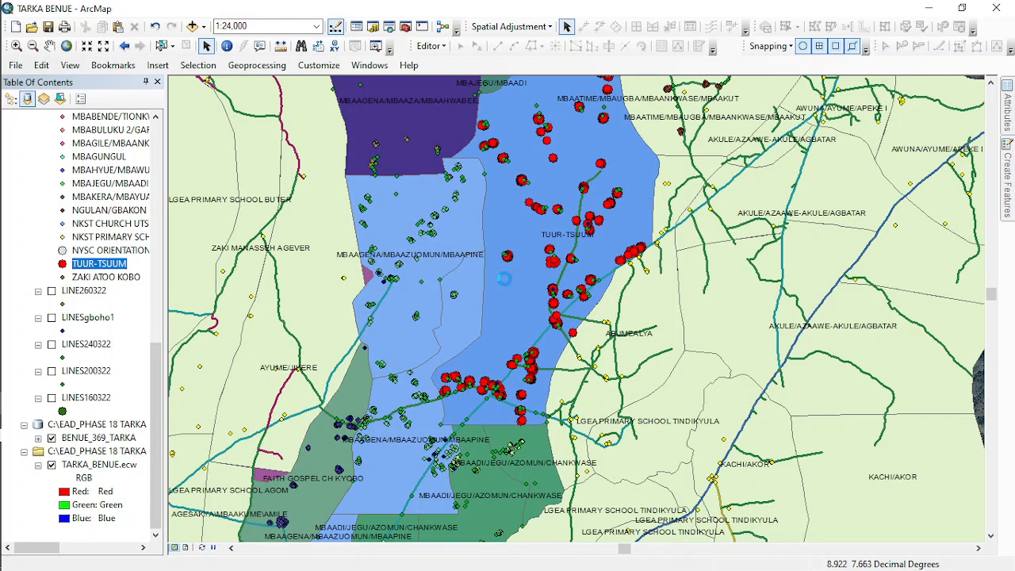
click(513, 297)
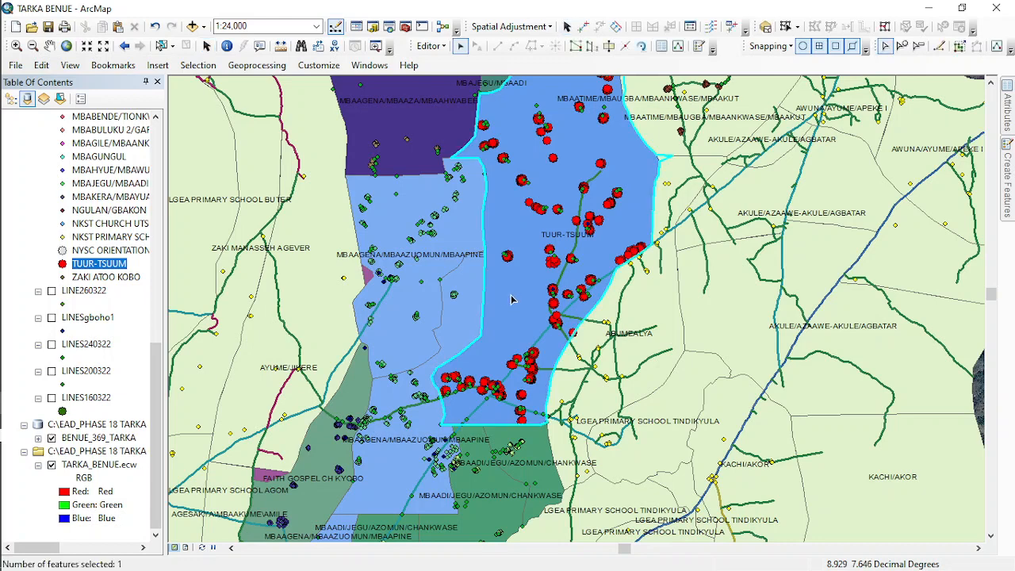
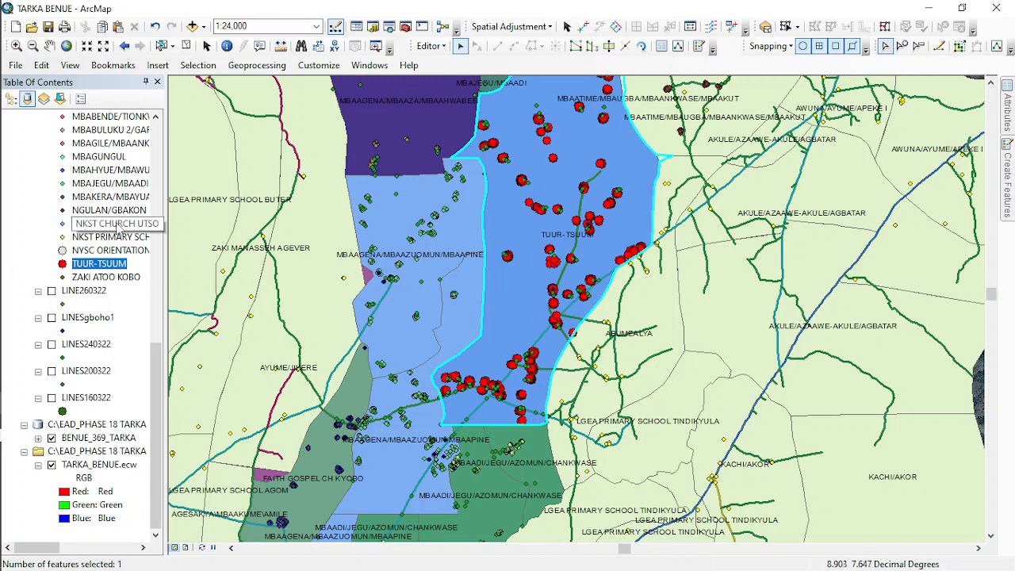
- Turn off the ENUMERATION_AREA layer and clear the selected features
scroll(84, 163, up, 10)
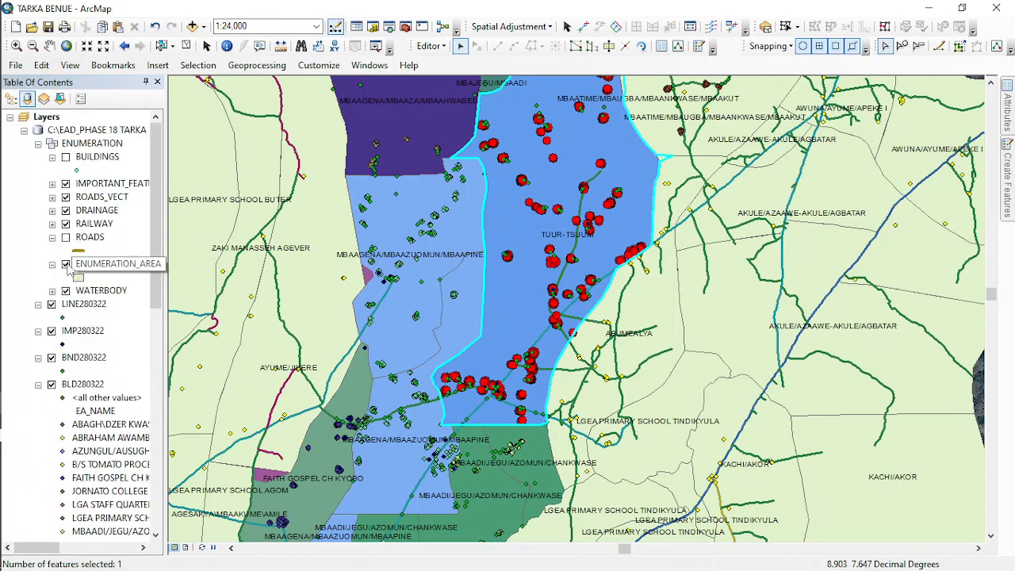
click(65, 263)
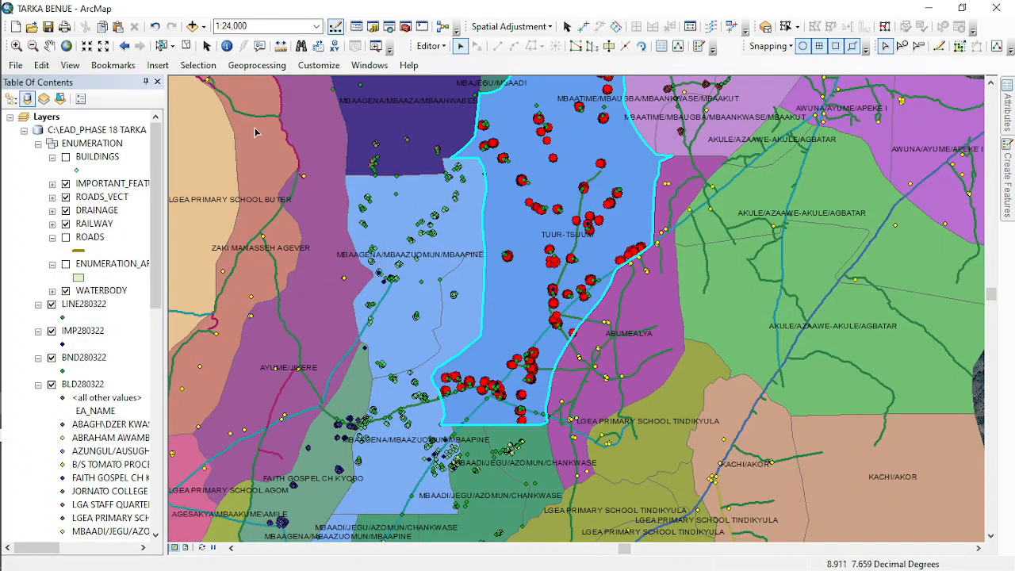
click(185, 46)
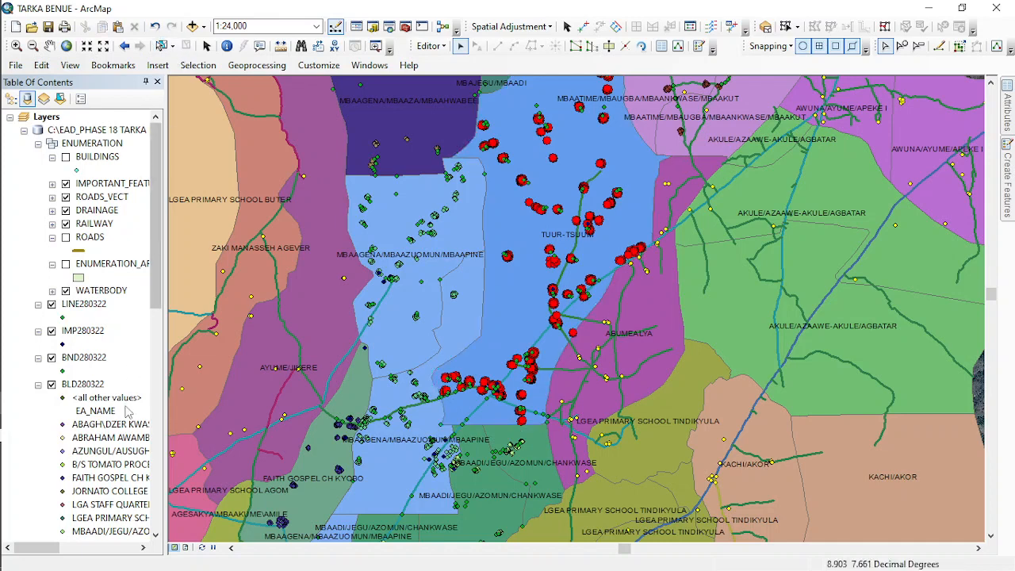
- Review the unique-values symbology by EA_NAME in the BENUE_369_TARKA layer's properties
scroll(82, 460, down, 10)
scroll(92, 463, down, 3)
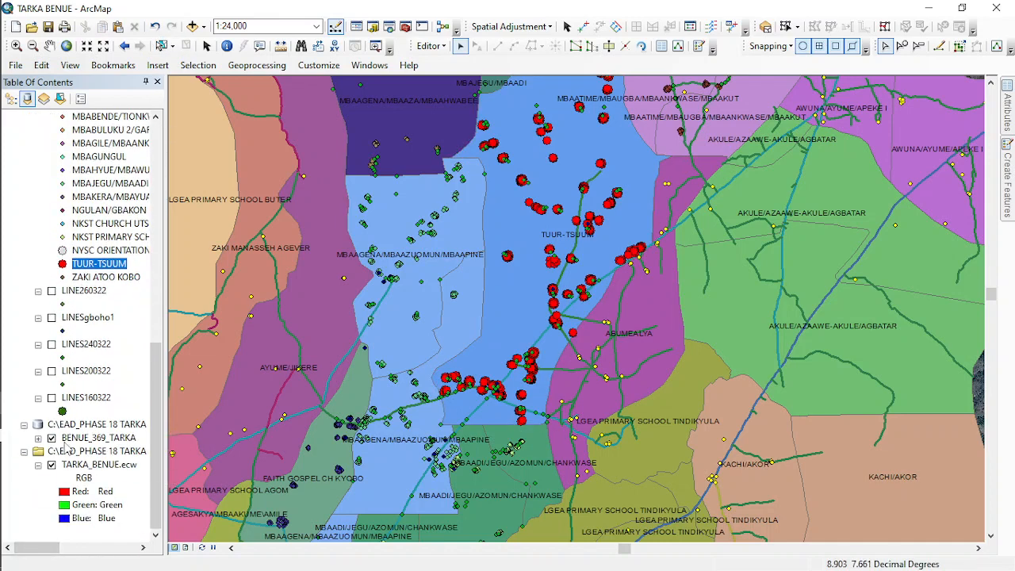
right_click(105, 441)
click(142, 428)
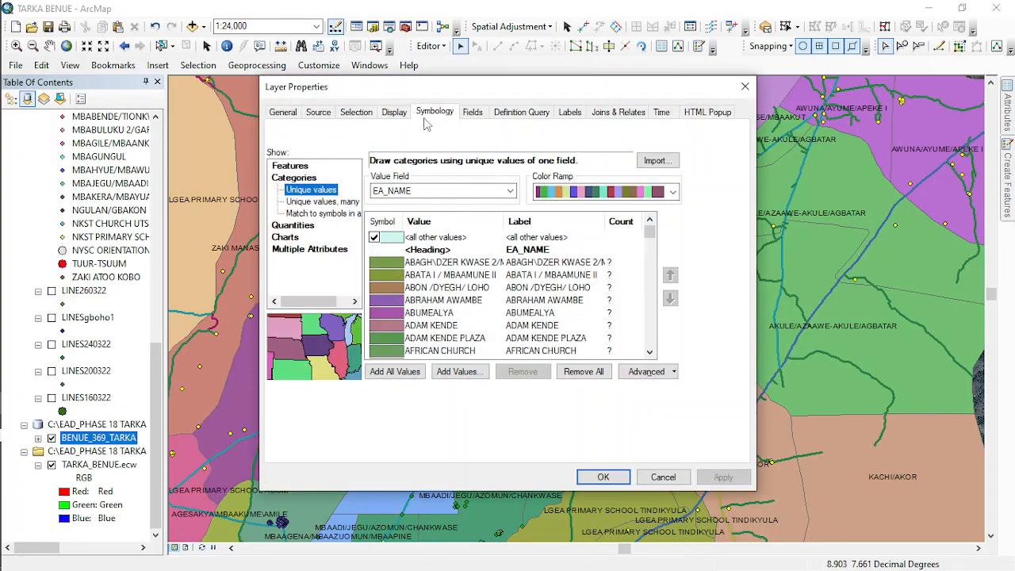
click(435, 113)
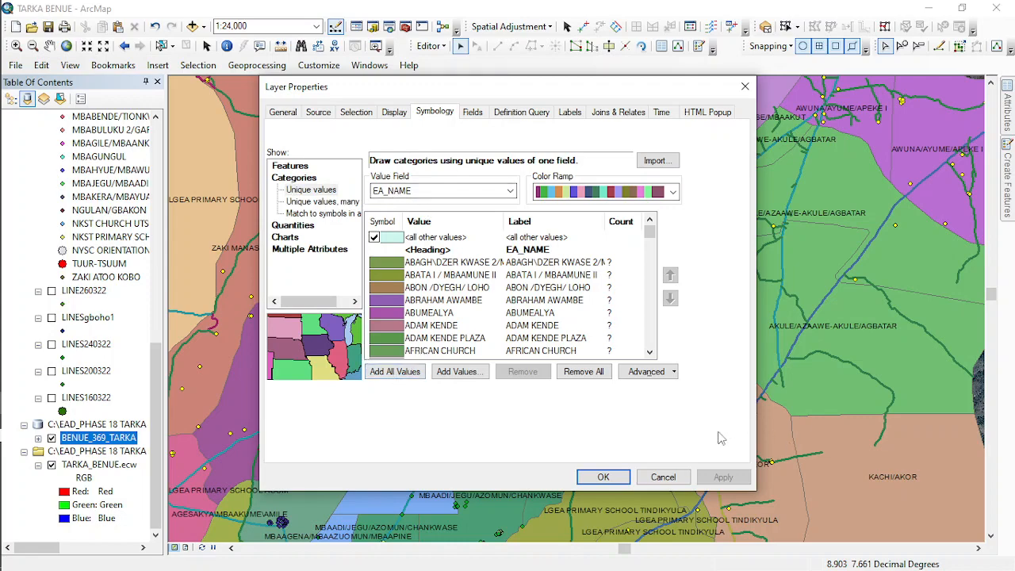
click(603, 476)
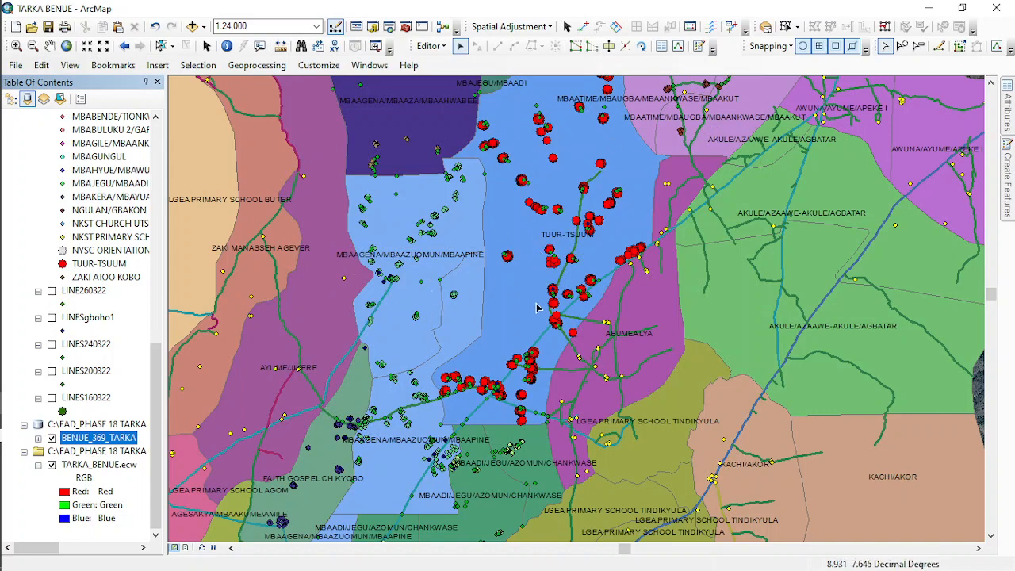
- Inspect the extents of the green AKULE/AZAAWE-AKULE/AGBATAR enumeration areas by selecting them one at a time
drag(831, 320, 520, 302)
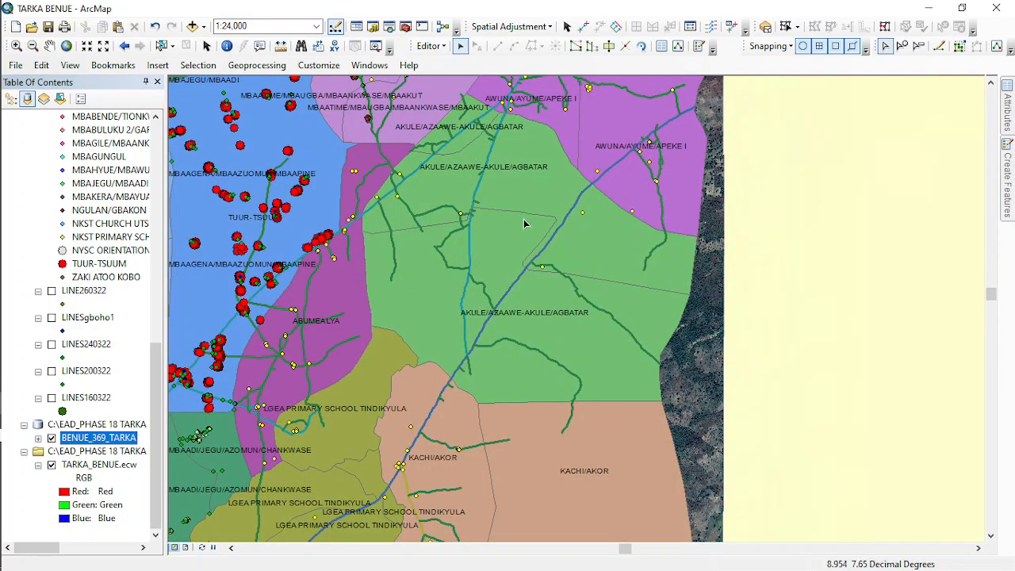
click(444, 179)
click(455, 132)
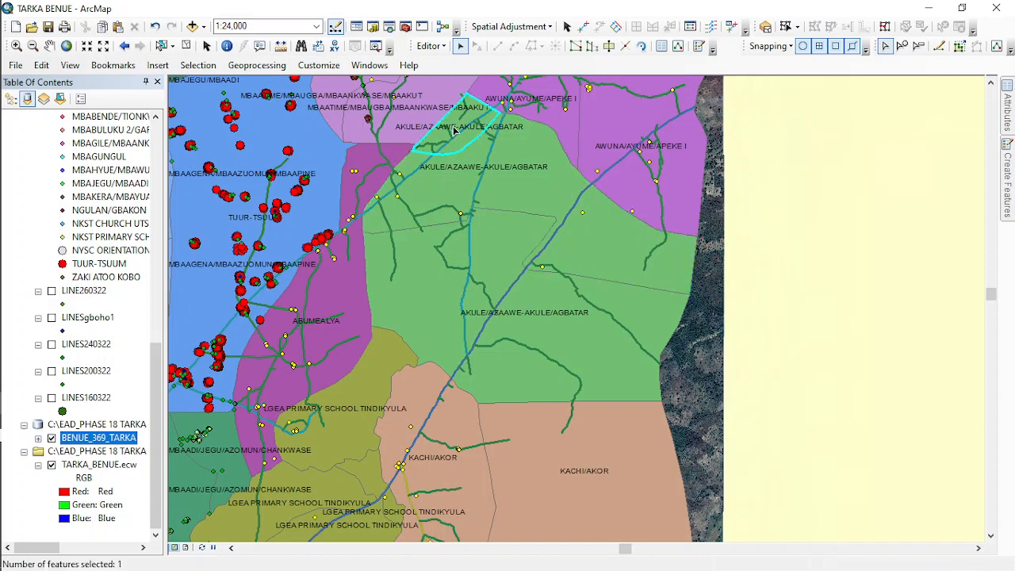
click(428, 274)
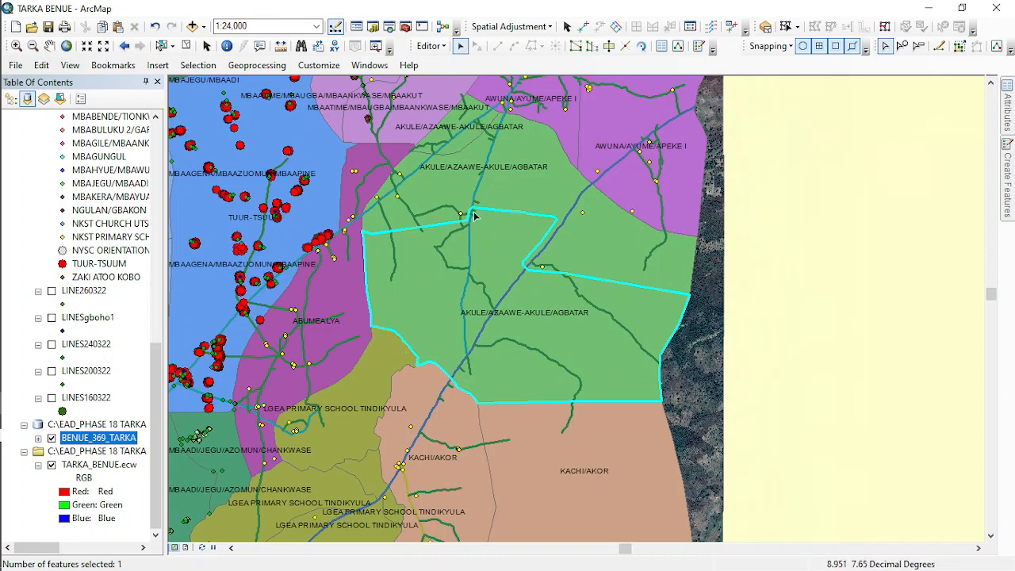
click(445, 173)
click(463, 129)
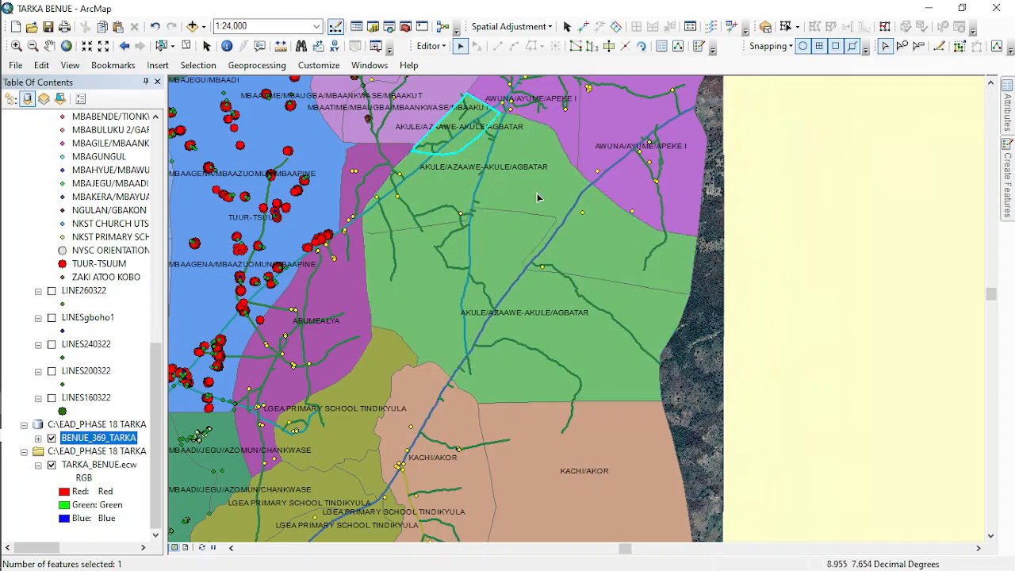
- Inspect the KACHI/AKOR and LGEA PRIMARY SCHOOL TINDIKYULA enumeration areas by selecting their polygons one at a time
drag(530, 501, 515, 311)
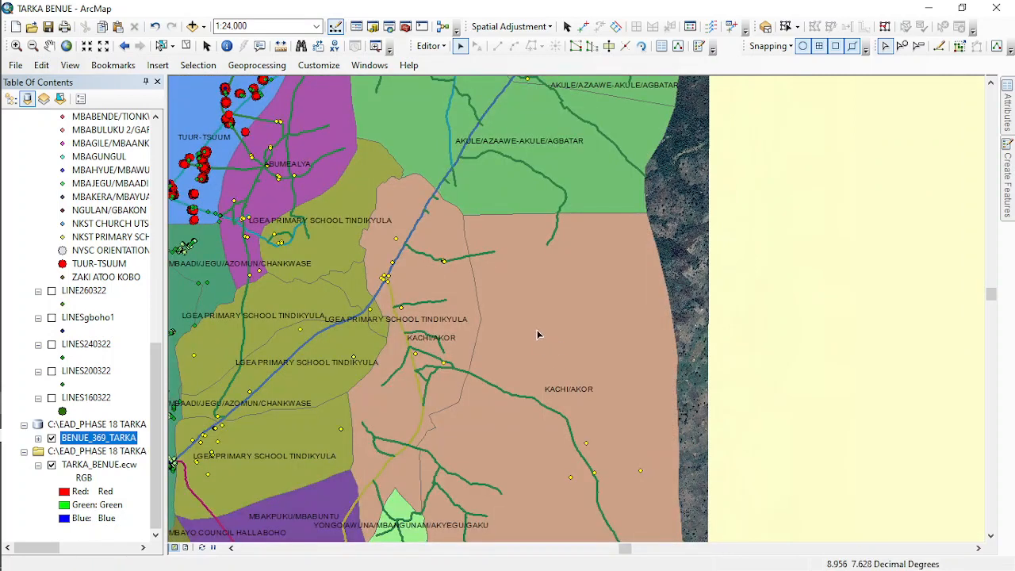
click(538, 334)
click(436, 301)
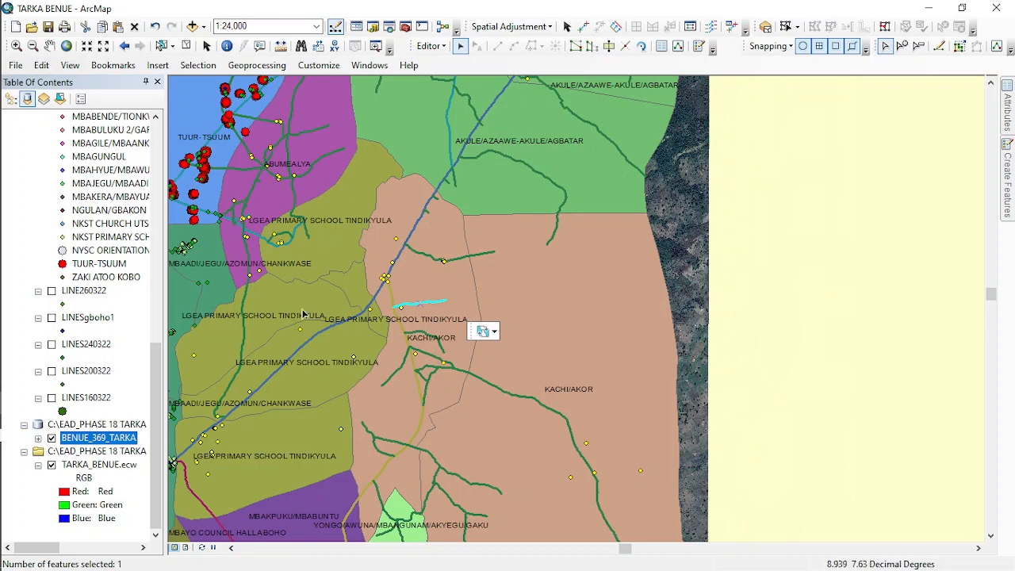
click(302, 276)
click(269, 313)
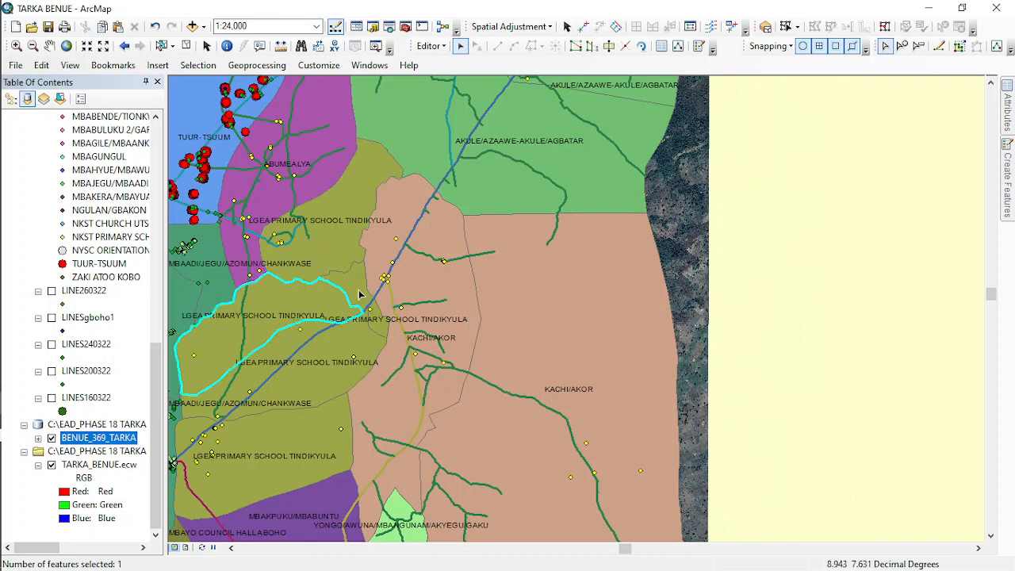
click(337, 341)
click(289, 464)
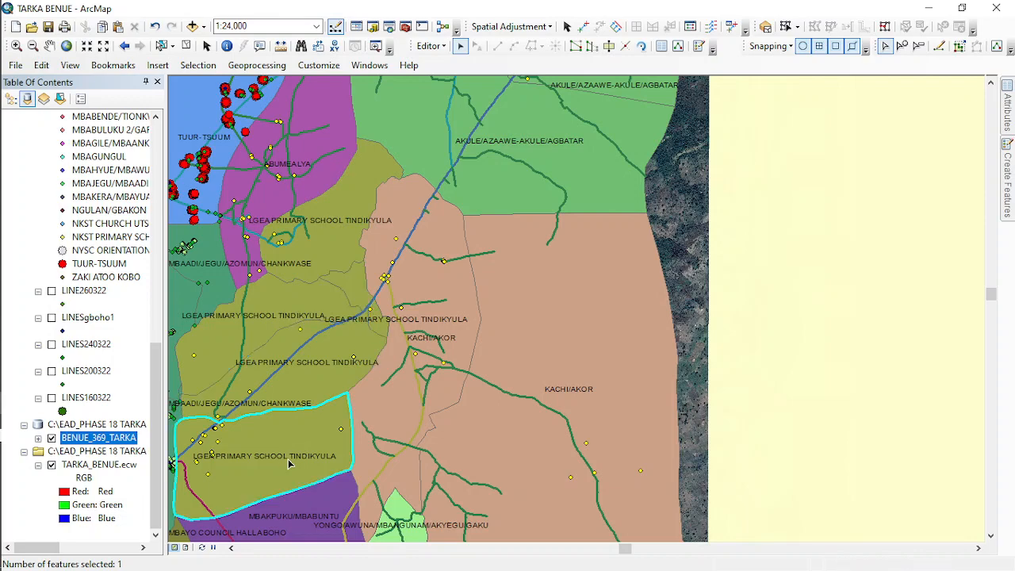
- Select the TUUR-TSUUM enumeration area polygon and examine its extent
drag(326, 421, 553, 358)
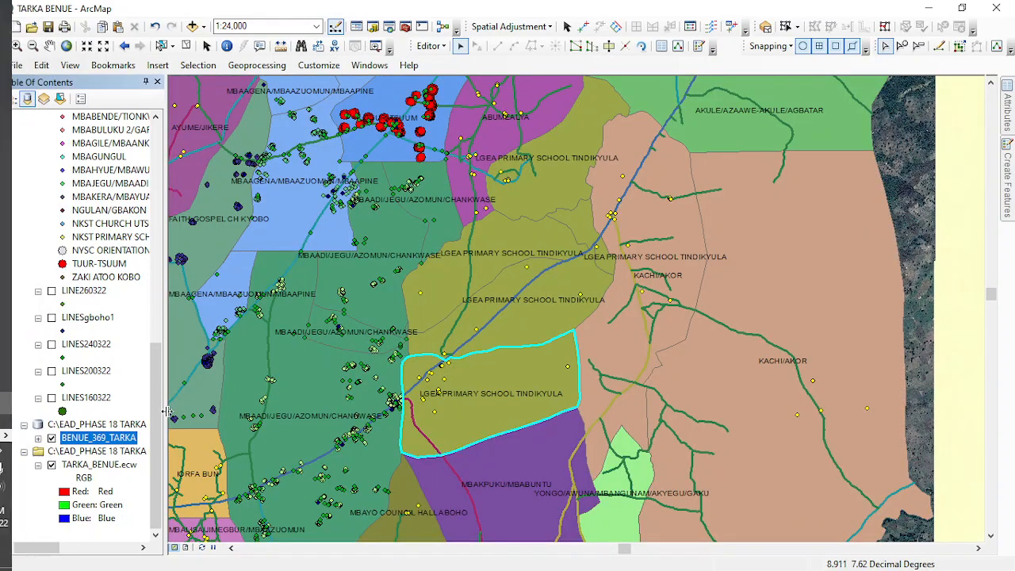
drag(211, 189, 244, 341)
click(450, 197)
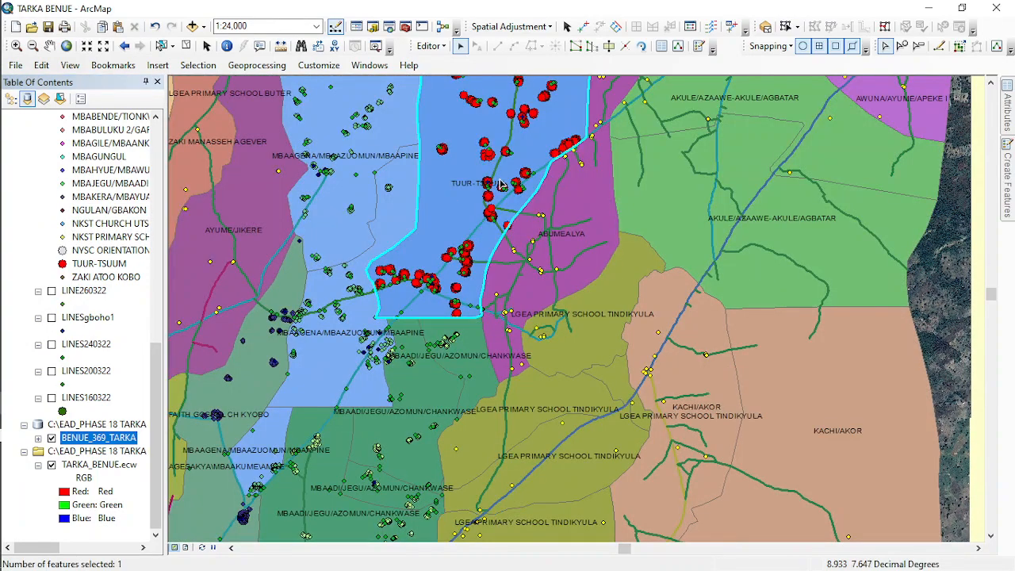
scroll(477, 153, up, 1)
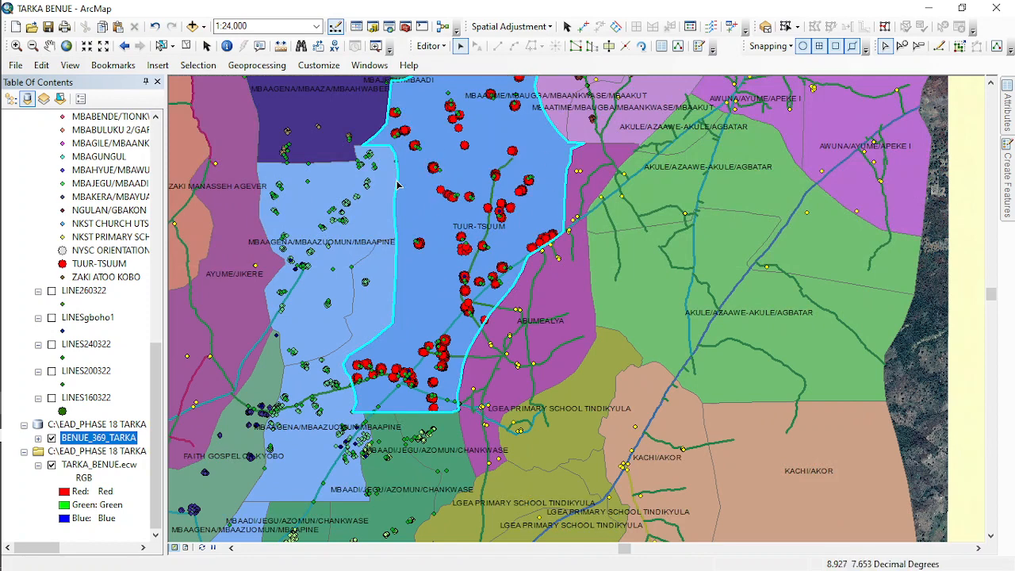
- Turn the ENUMERATION_AREA layer back on and clear the TUUR-TSUUM polygon selection
scroll(76, 181, up, 12)
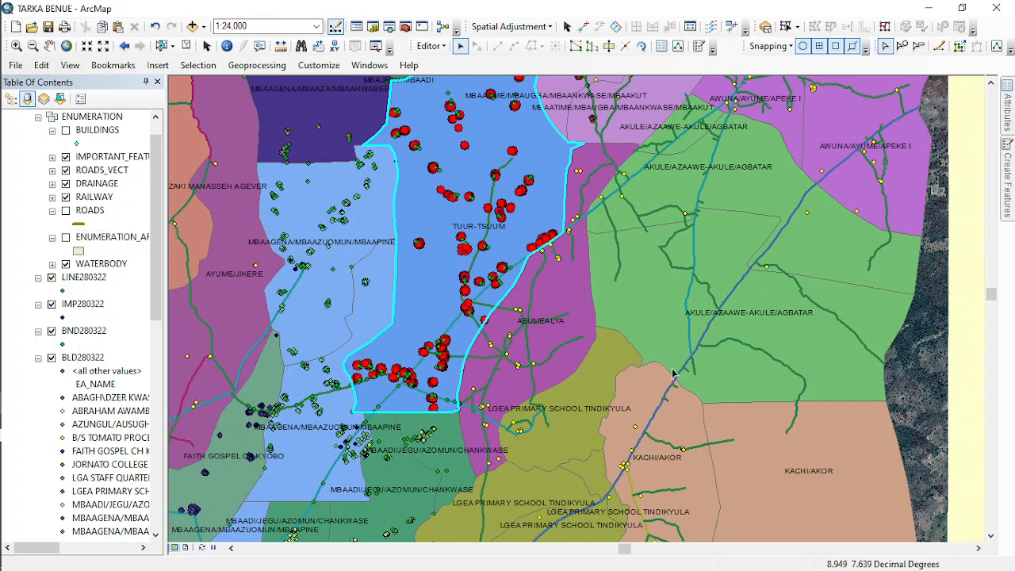
scroll(54, 195, up, 2)
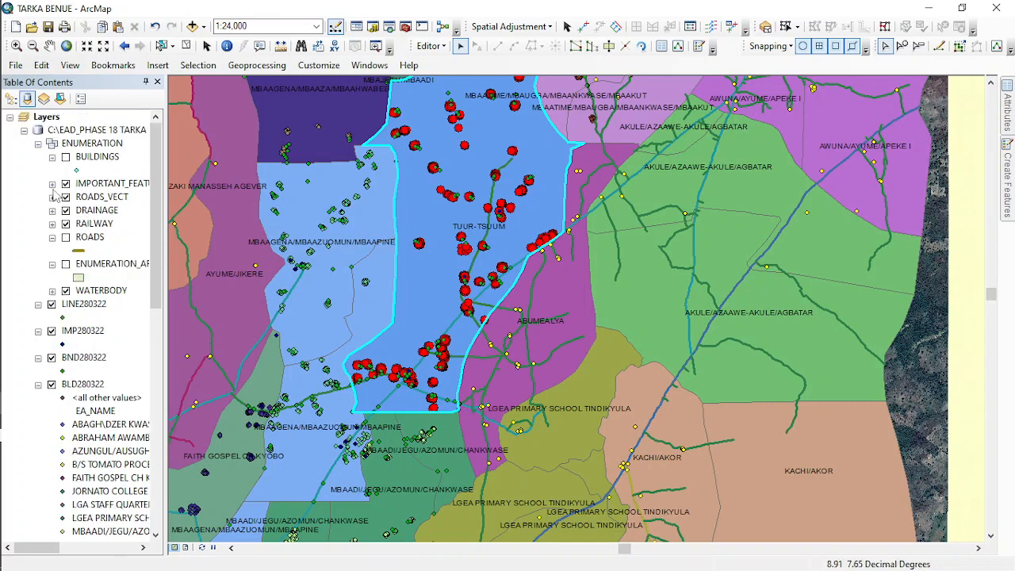
click(66, 264)
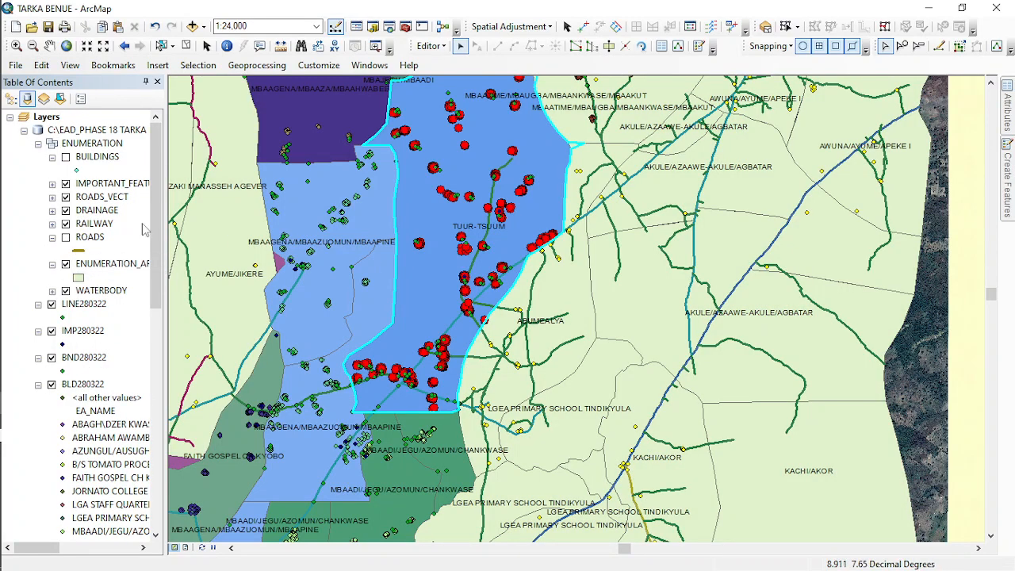
click(185, 46)
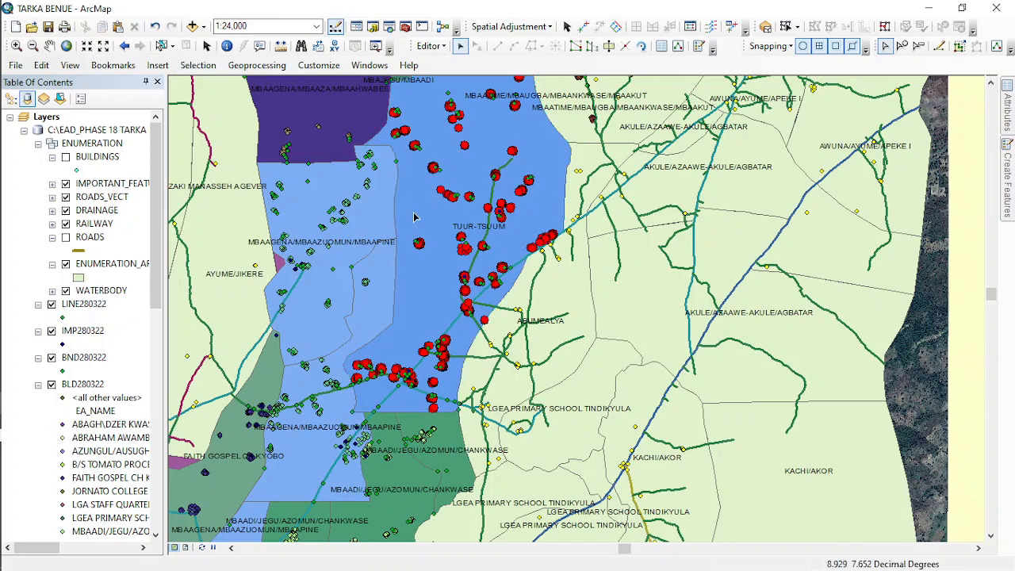
- Check the small purple area beside the northern end of TUUR-TSUUM, leaving no features selected
drag(441, 184, 443, 251)
drag(455, 189, 449, 240)
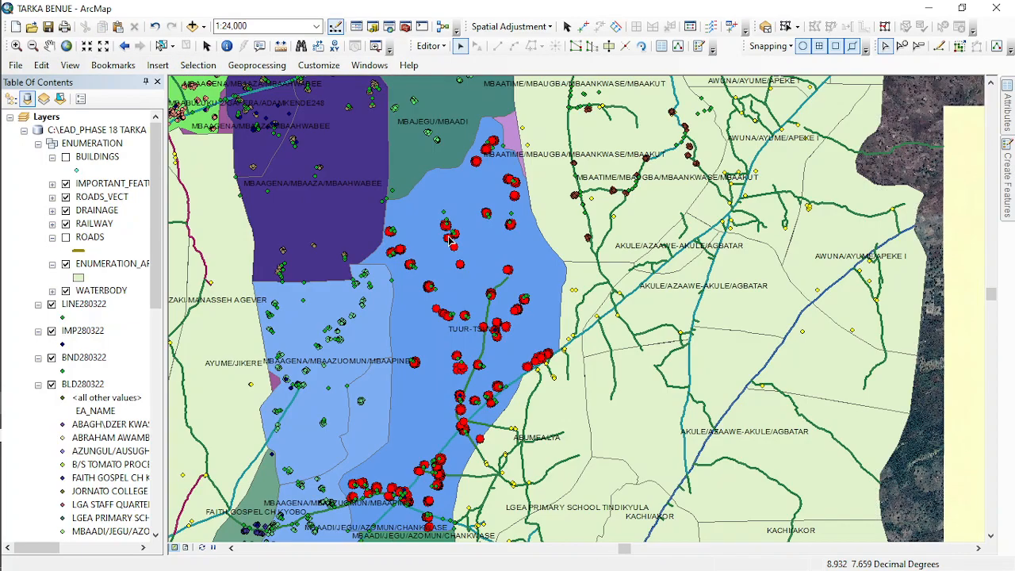
scroll(445, 232, down, 1)
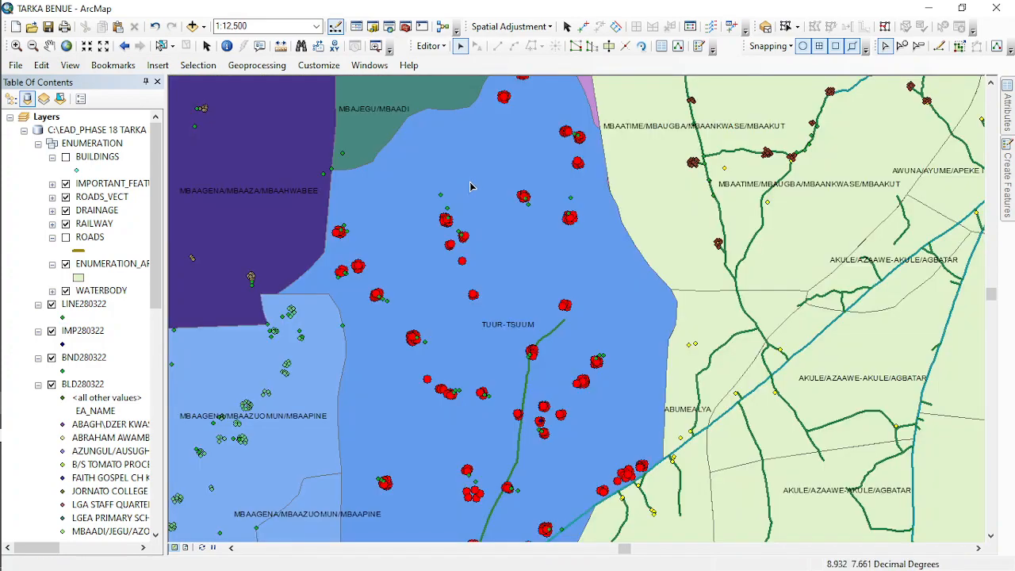
drag(474, 176, 441, 250)
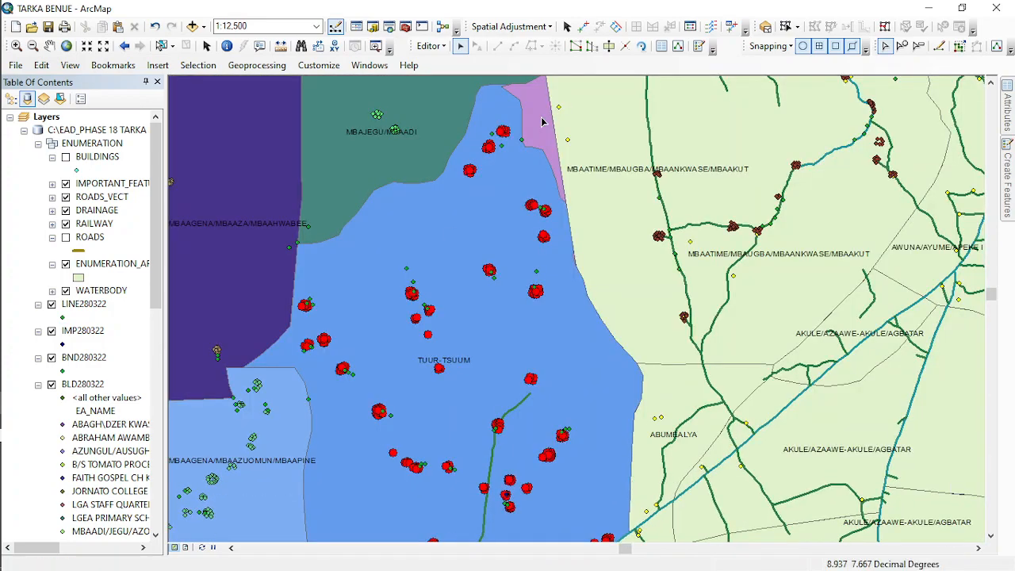
click(543, 121)
click(186, 48)
- Turn off the BENUE_369_TARKA layer to expose the satellite imagery beneath the building points
scroll(70, 488, down, 12)
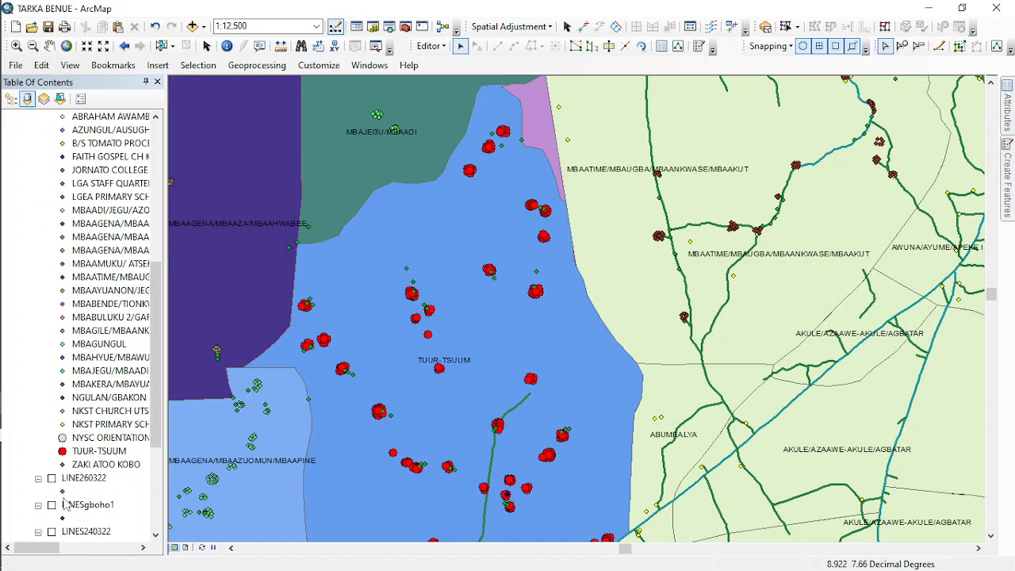
scroll(62, 496, down, 1)
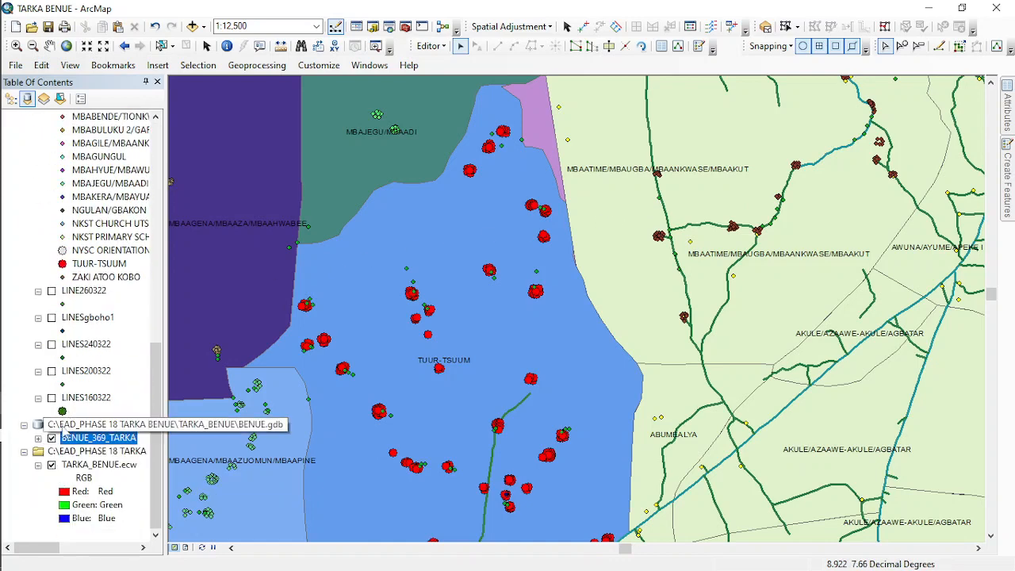
click(52, 438)
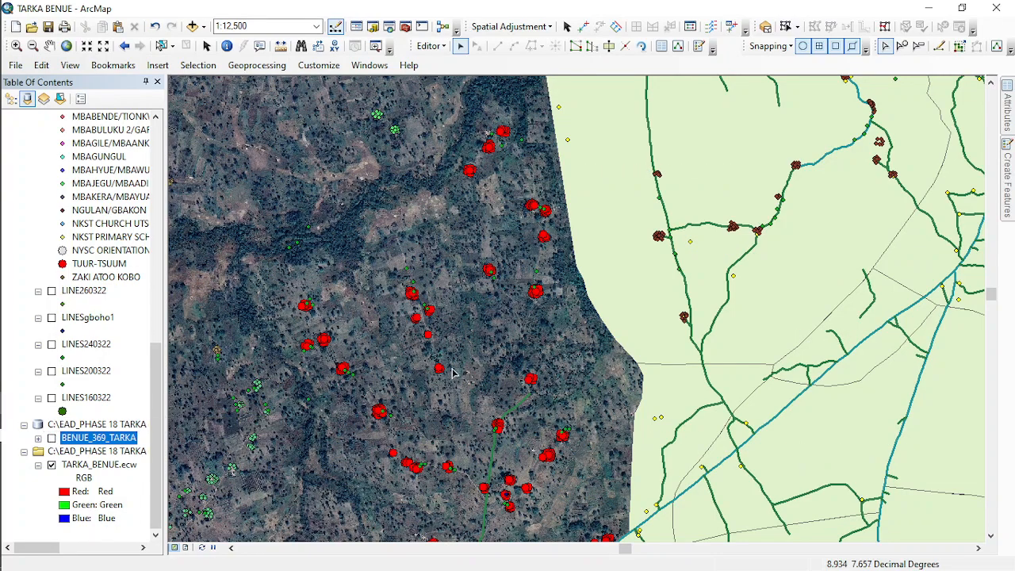
- Examine the red TUUR-TSUUM building points against the structures on the satellite imagery at close scale
scroll(400, 286, down, 3)
scroll(403, 262, down, 2)
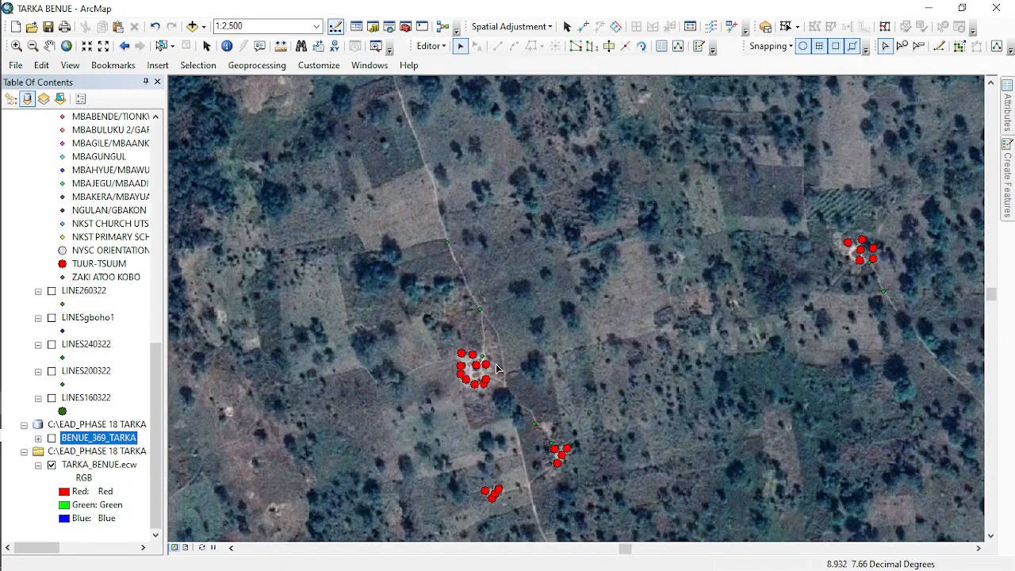
drag(521, 470, 429, 221)
drag(498, 415, 432, 226)
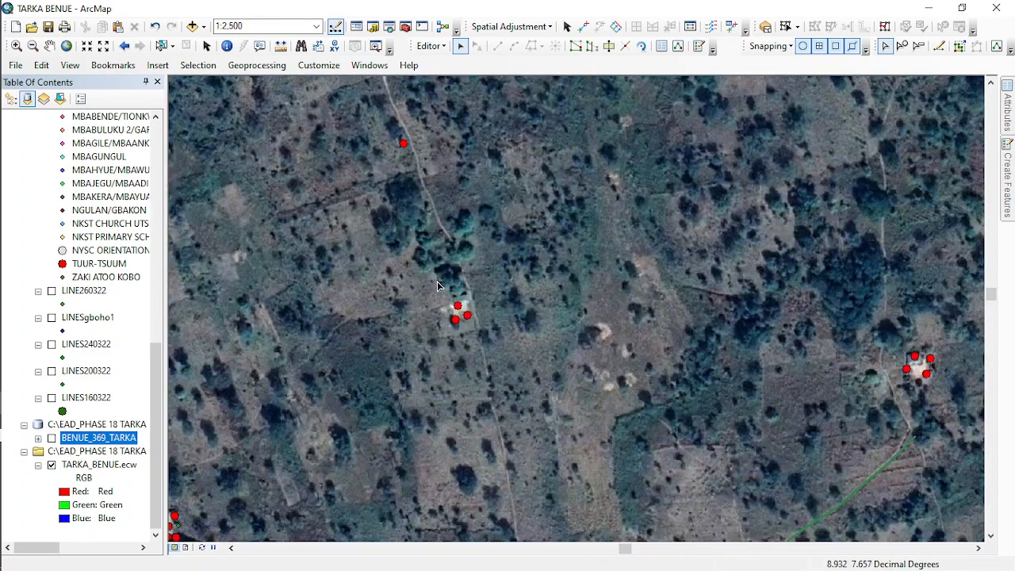
drag(472, 395, 349, 126)
drag(402, 381, 322, 190)
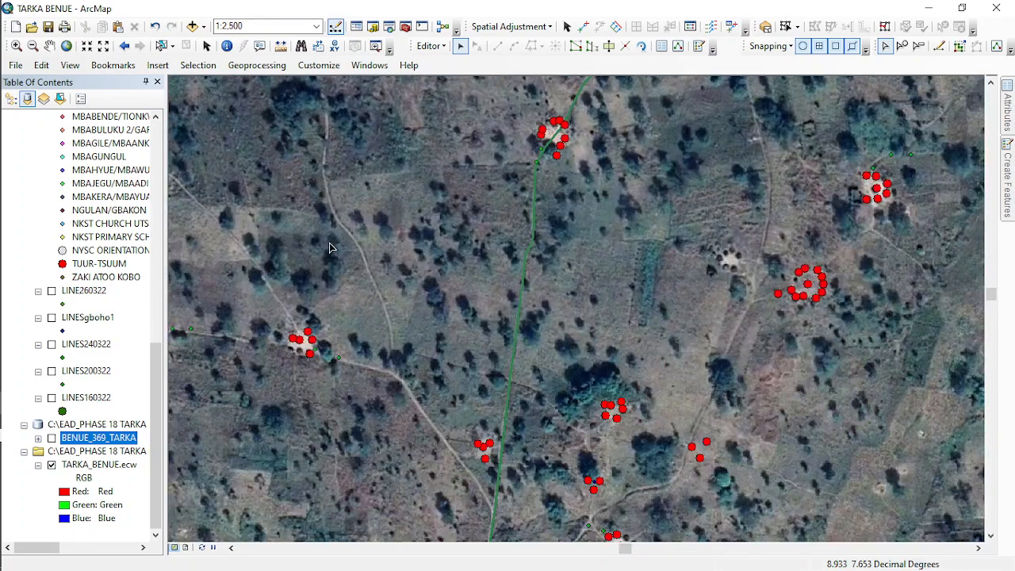
drag(369, 321, 693, 267)
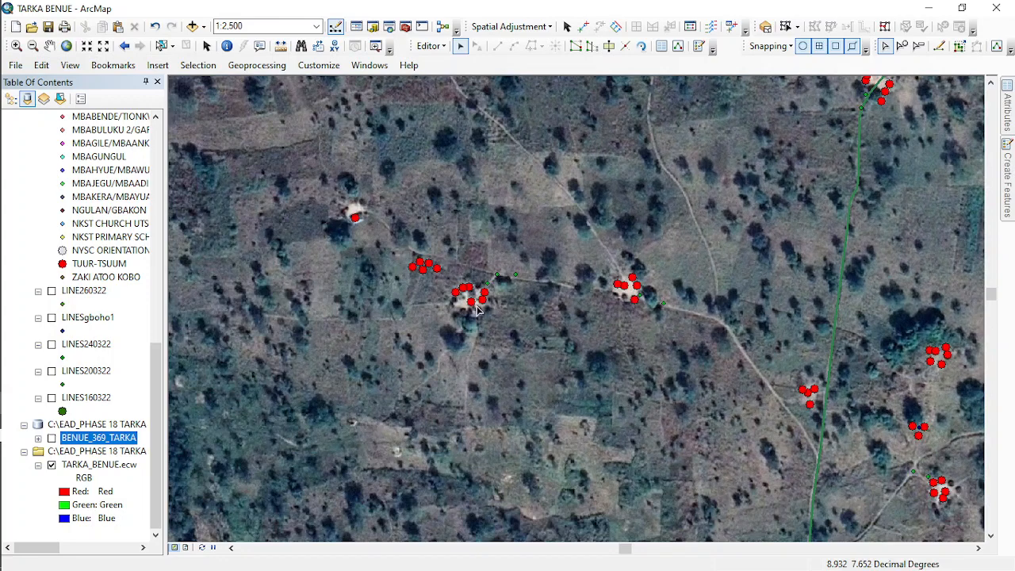
scroll(392, 232, up, 2)
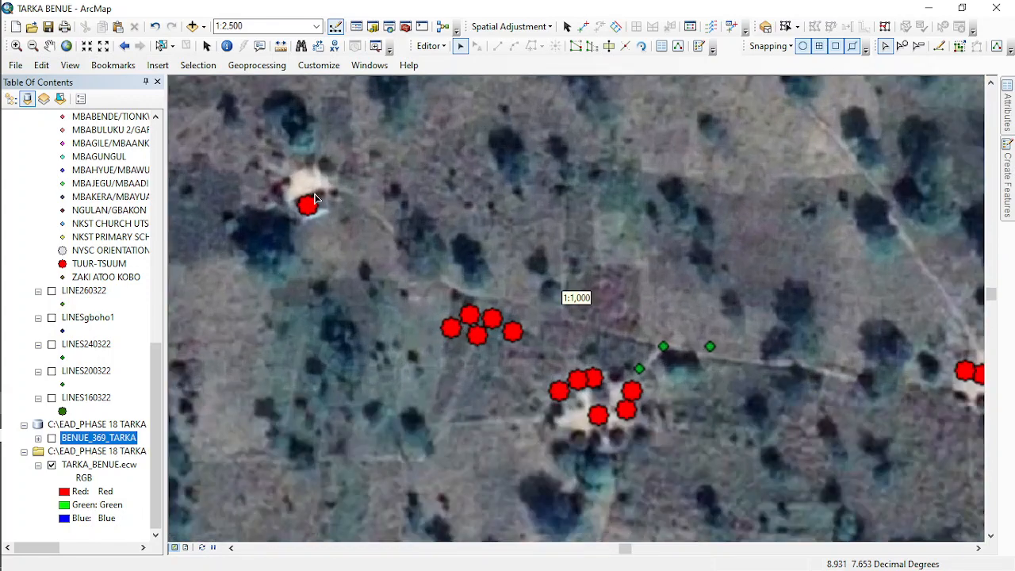
scroll(315, 218, up, 1)
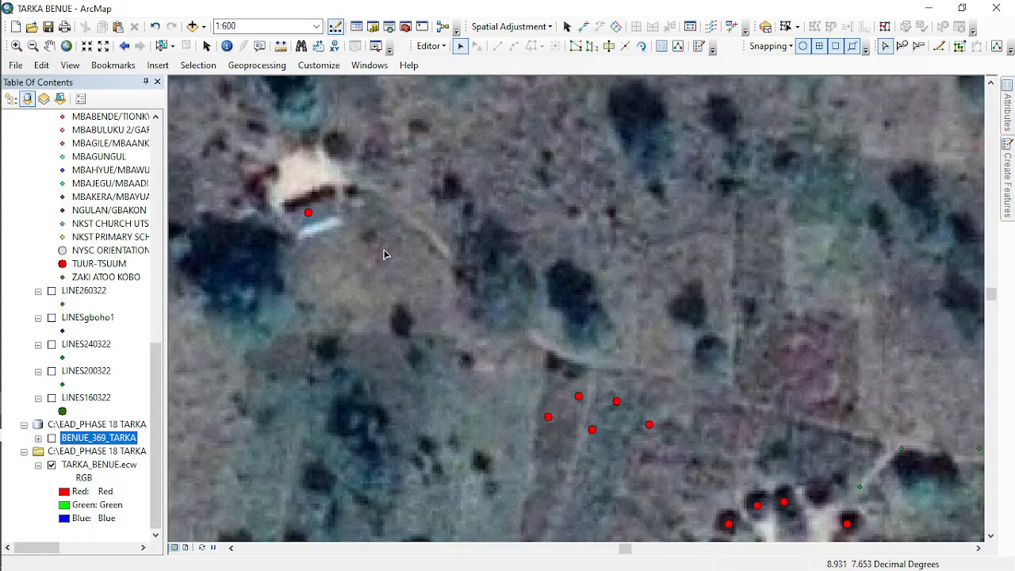
drag(453, 287, 311, 136)
drag(618, 368, 351, 168)
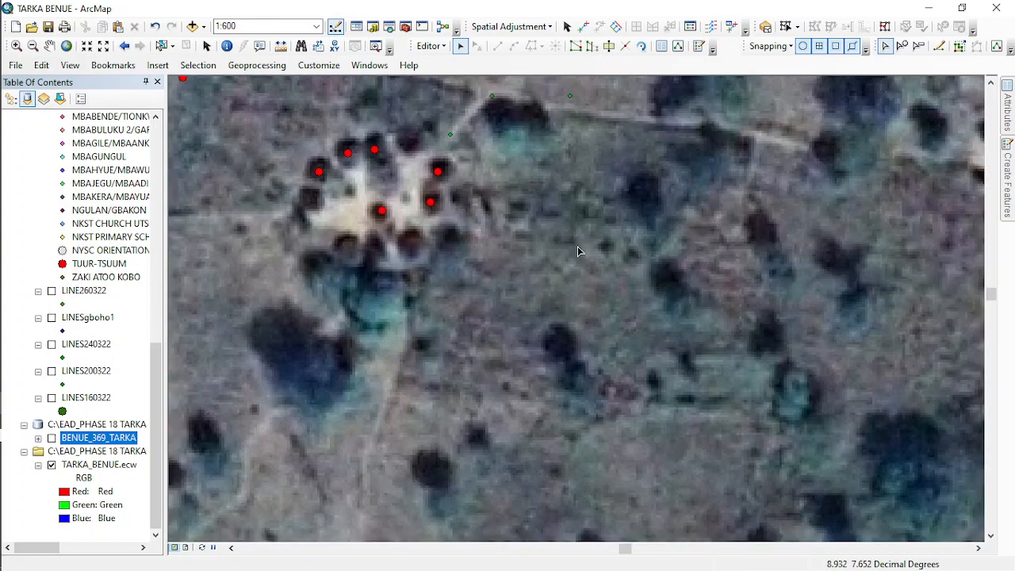
- Compare the TUUR-TSUUM building clusters and survey points along the footpaths with the hut compounds on the satellite imagery
drag(875, 320, 509, 310)
drag(503, 269, 353, 380)
drag(550, 284, 384, 313)
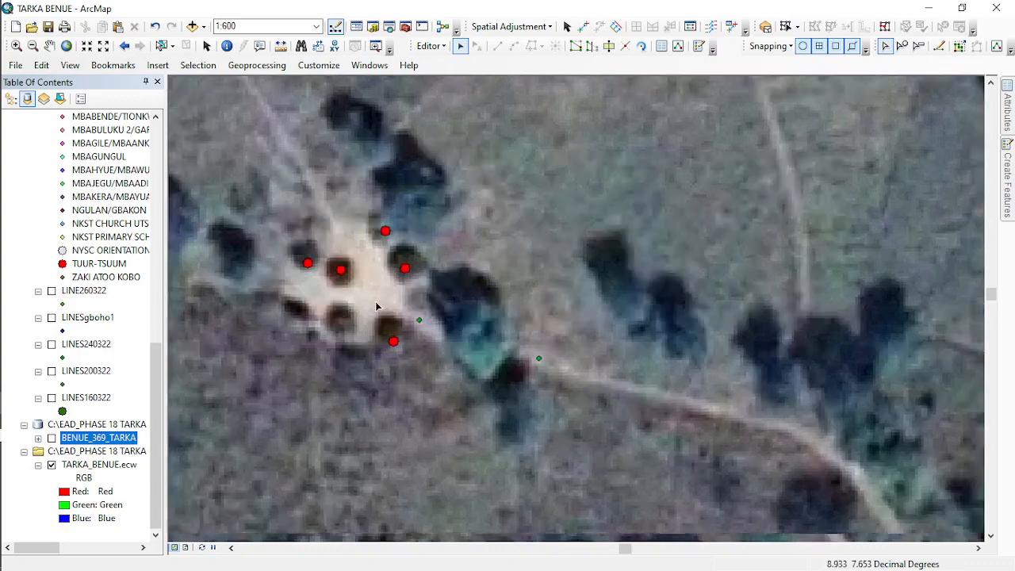
scroll(377, 305, down, 2)
drag(559, 370, 230, 177)
scroll(322, 283, up, 1)
scroll(317, 251, down, 1)
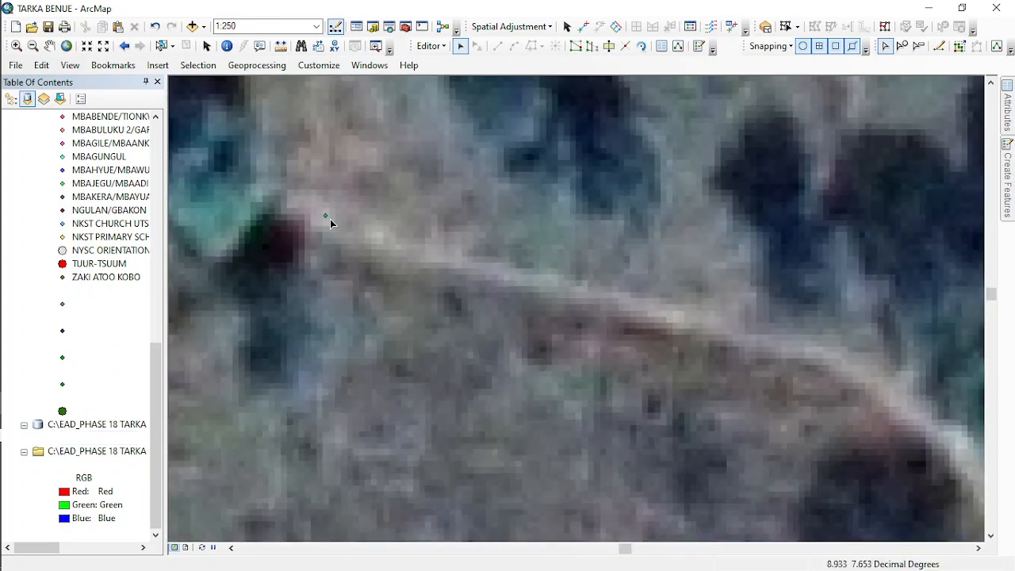
scroll(423, 239, up, 3)
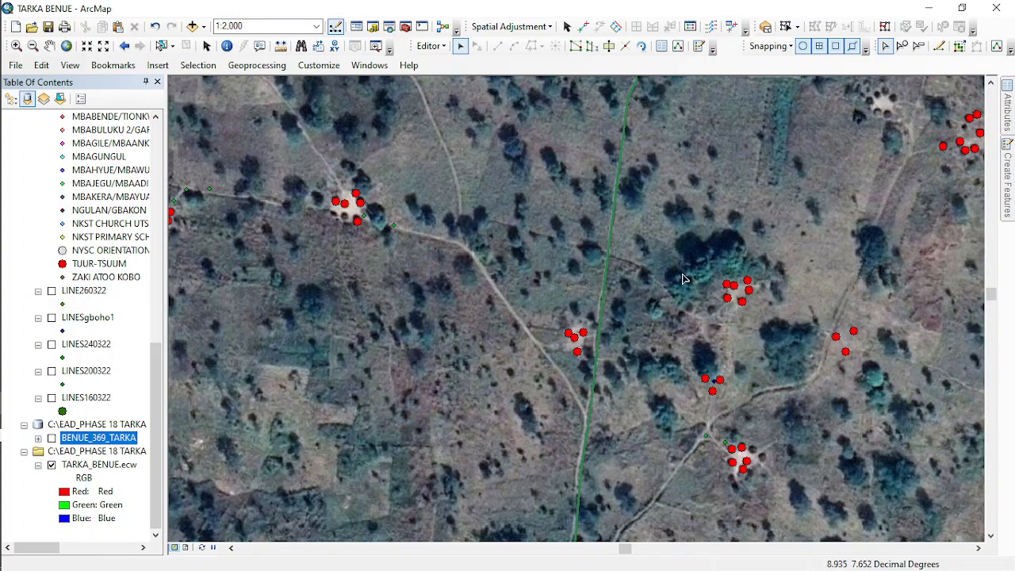
drag(680, 278, 598, 192)
scroll(508, 370, down, 1)
scroll(508, 371, down, 1)
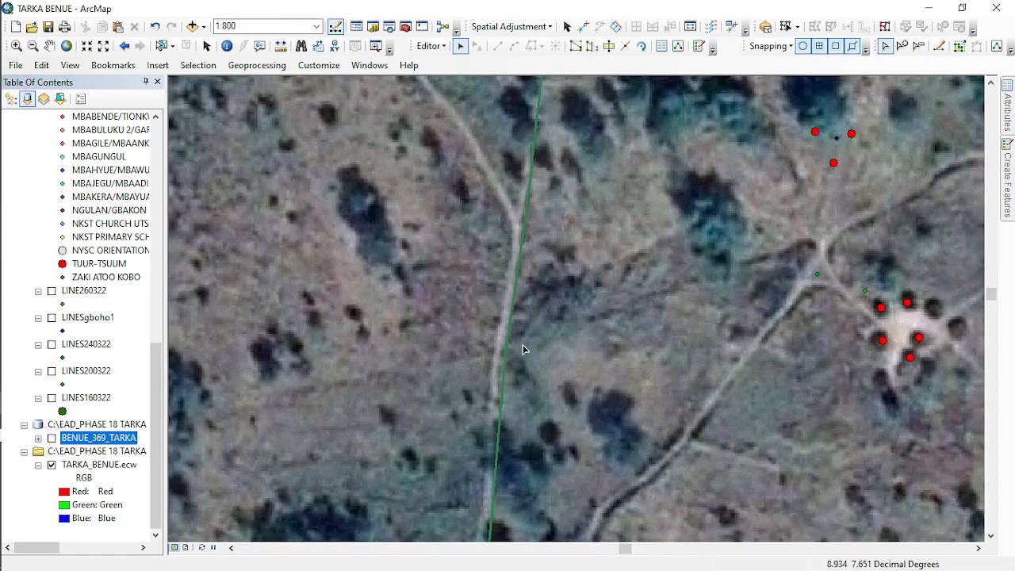
scroll(456, 390, up, 3)
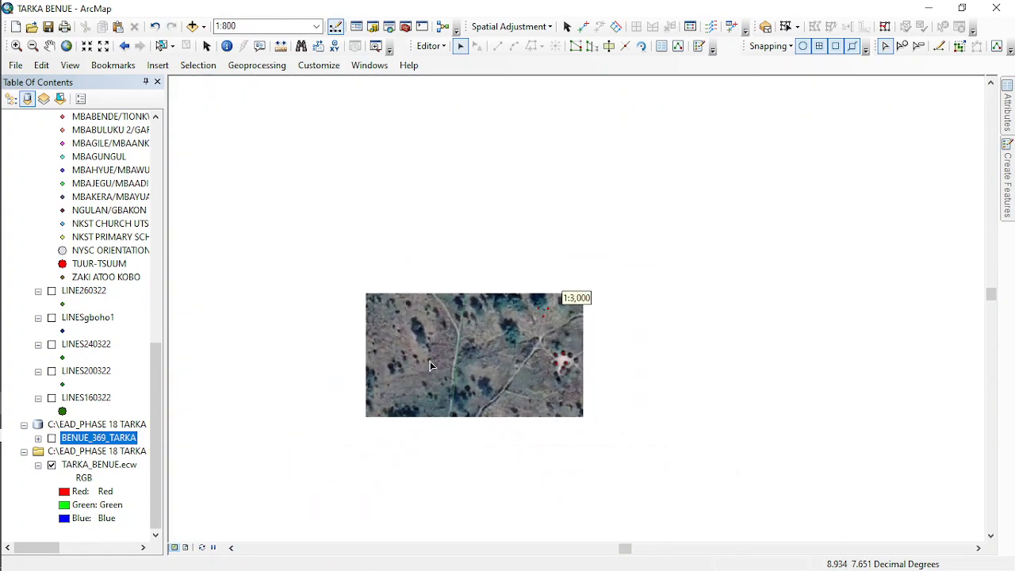
scroll(569, 365, up, 2)
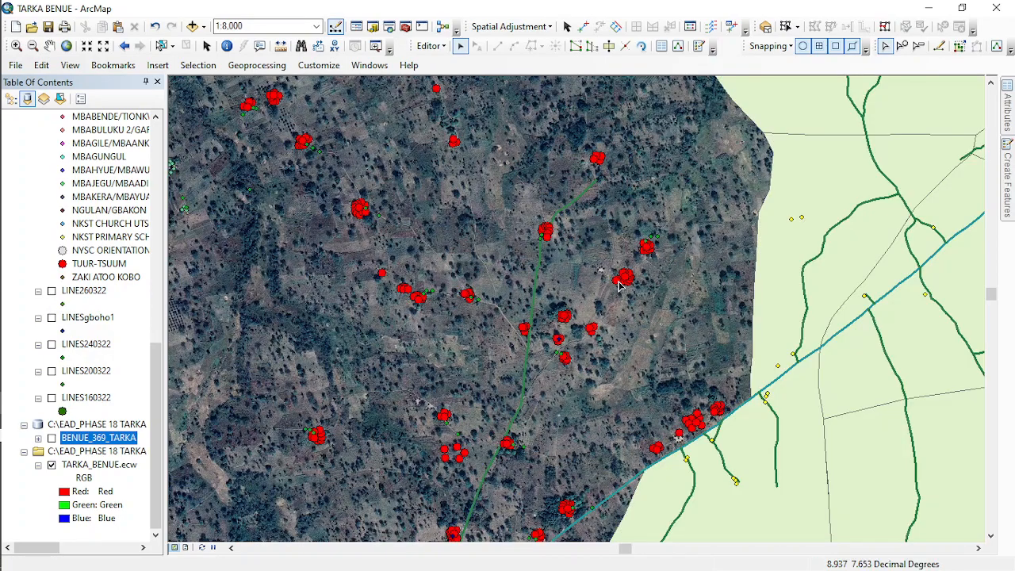
- Inspect the TUUR-TSUUM building points against the compounds beside the road on the area's southeastern edge
scroll(619, 285, down, 3)
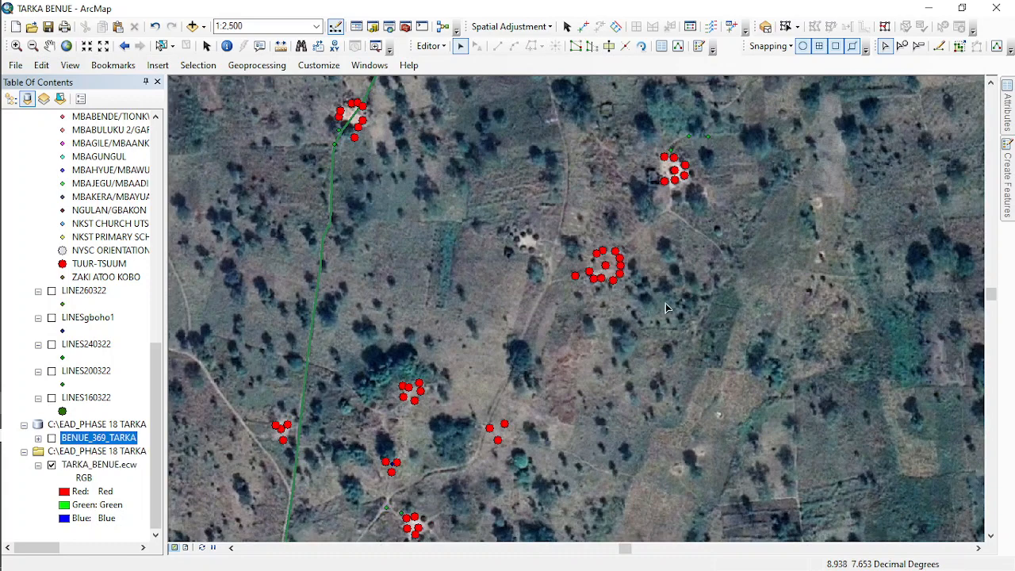
drag(687, 364, 407, 153)
drag(616, 319, 602, 96)
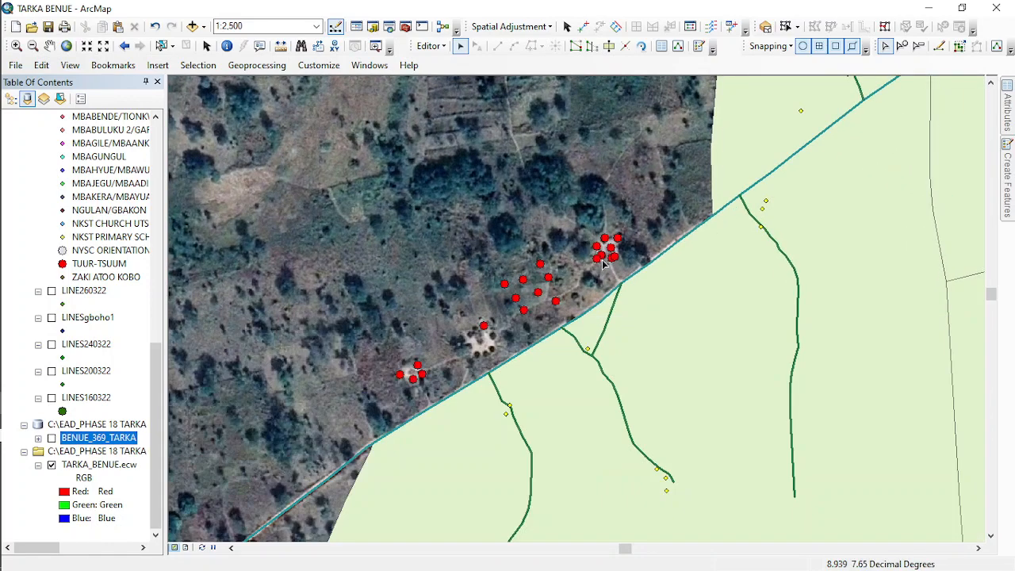
scroll(586, 259, down, 3)
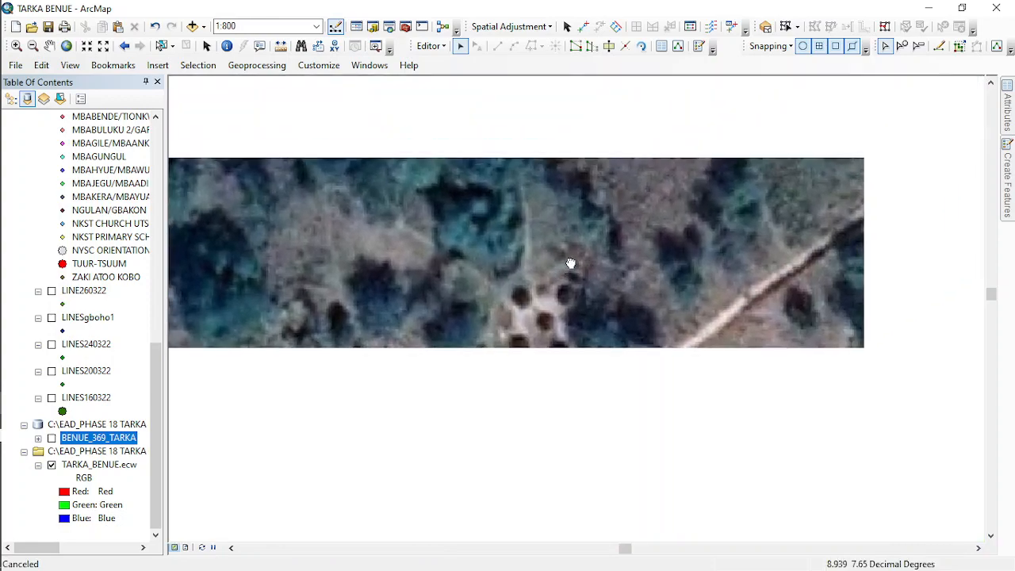
scroll(571, 301, down, 2)
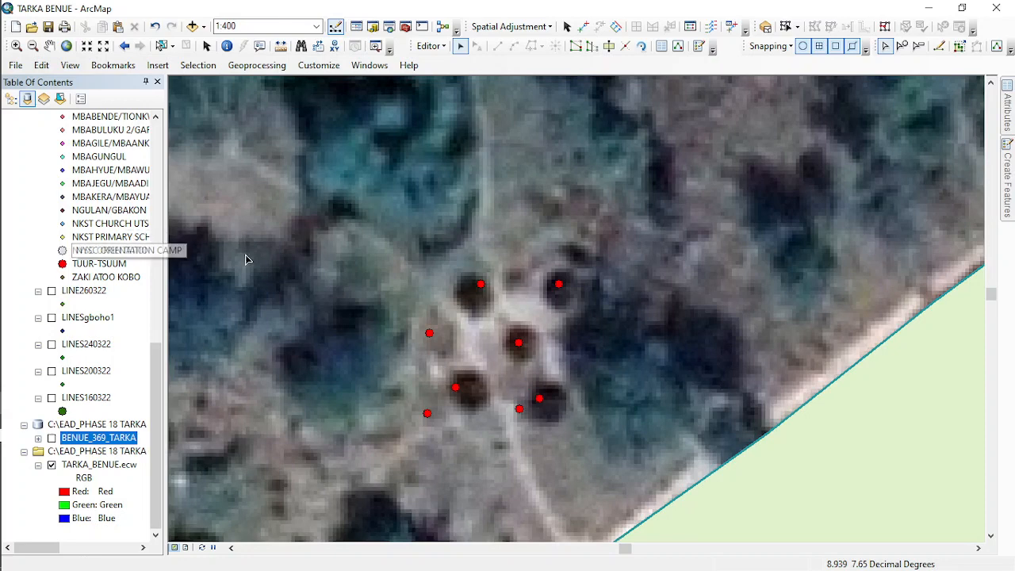
- Turn the BENUE_369_TARKA layer back on over the wider TUUR-TSUUM area
scroll(397, 243, up, 4)
scroll(398, 246, up, 3)
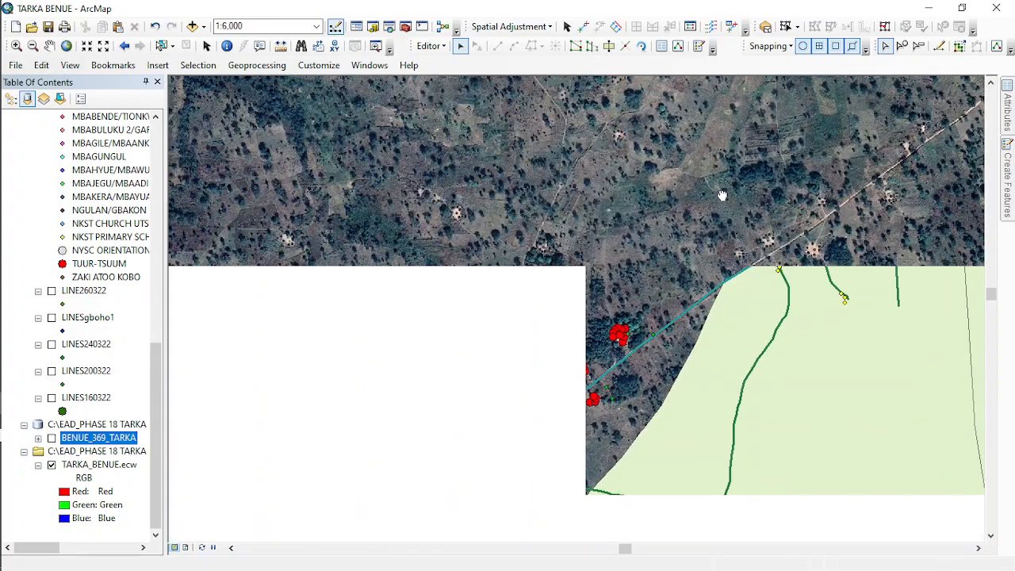
scroll(636, 236, up, 2)
scroll(612, 284, up, 1)
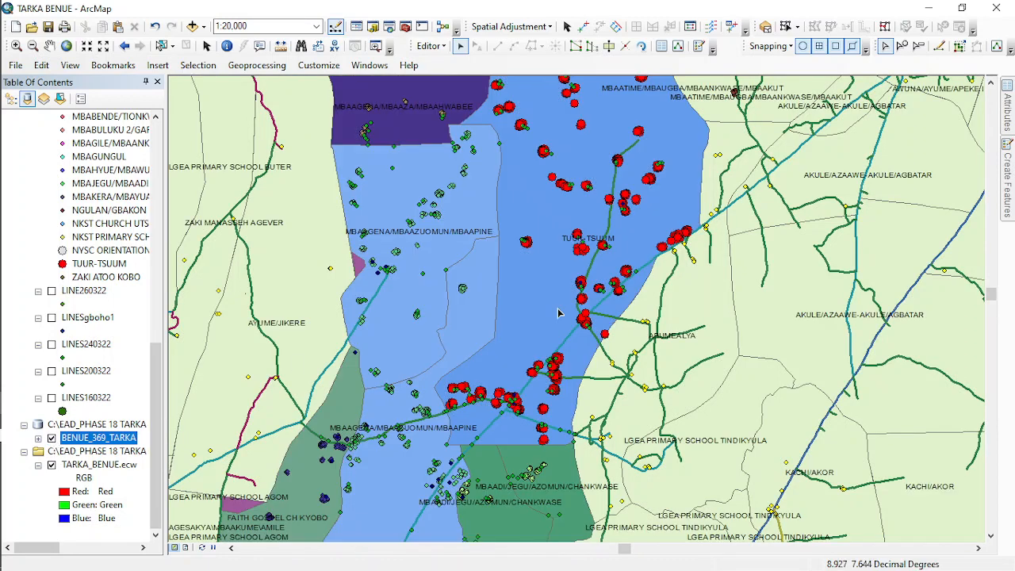
- Start a new ENUMERATION_AREA polygon, using Trace to follow TUUR-TSUUM's eastern boundary northward from the vertex southwest of ABUMEALYA
mouse_move(1009, 190)
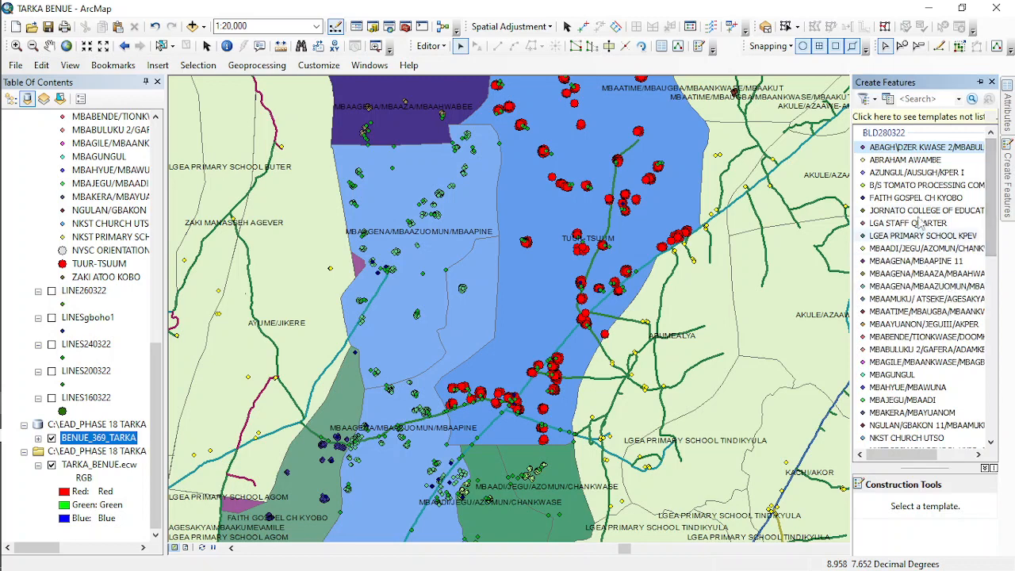
scroll(912, 301, down, 5)
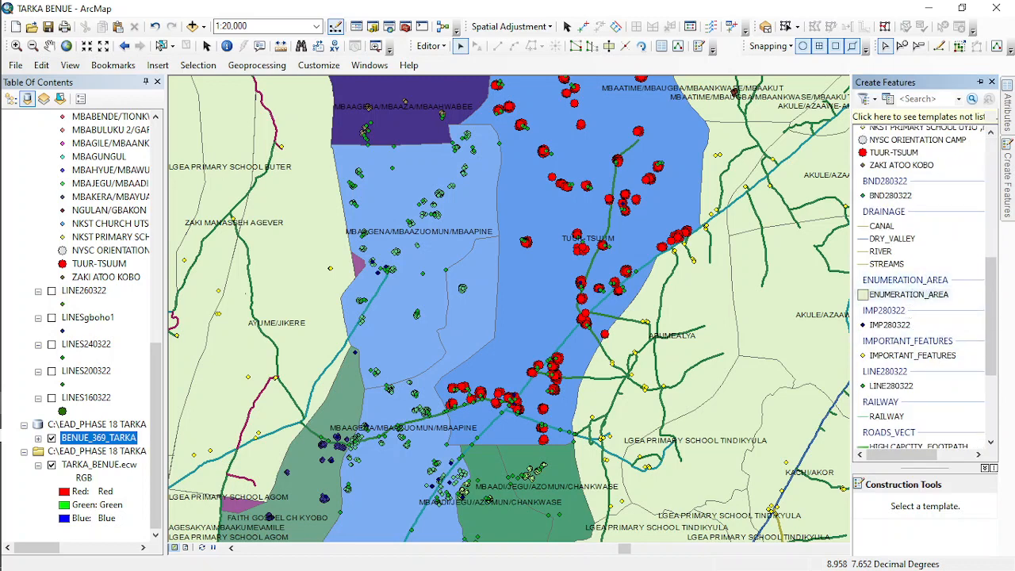
click(908, 294)
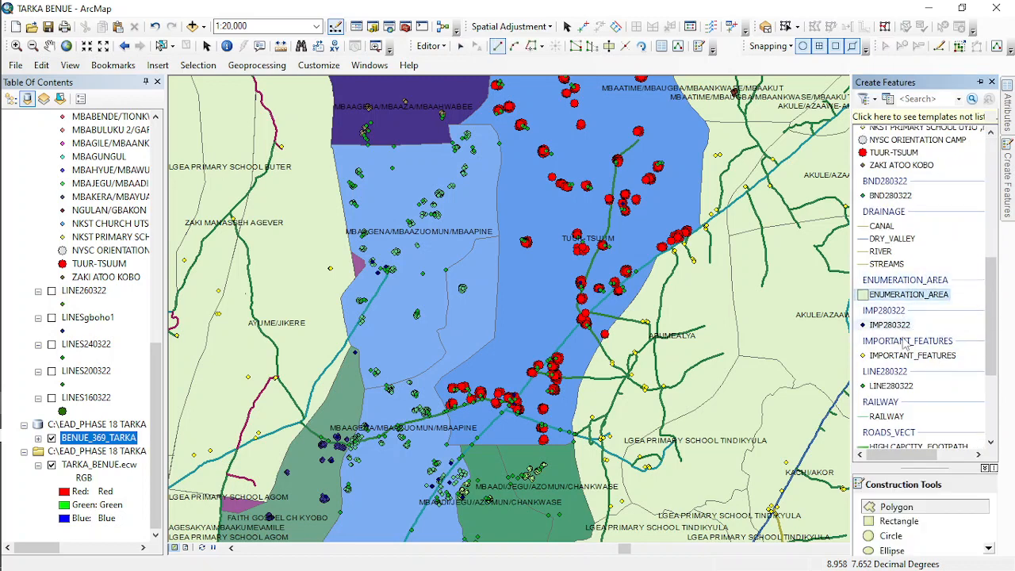
click(530, 46)
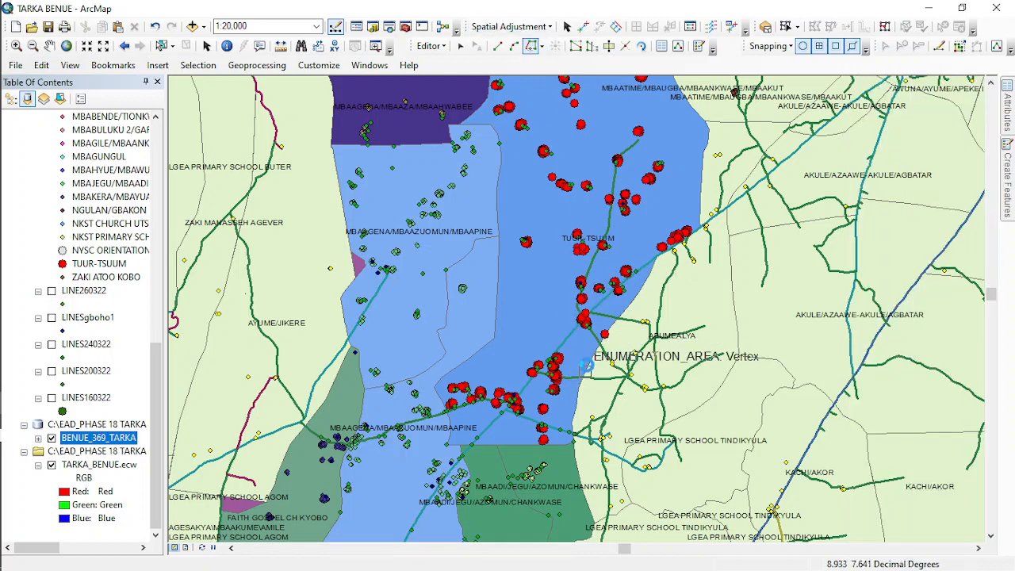
click(585, 363)
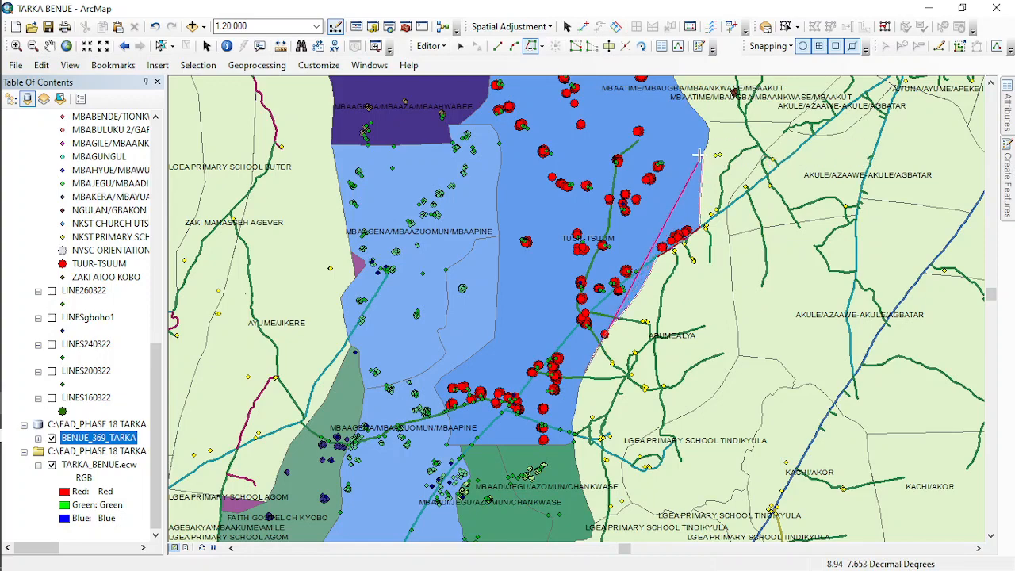
click(681, 97)
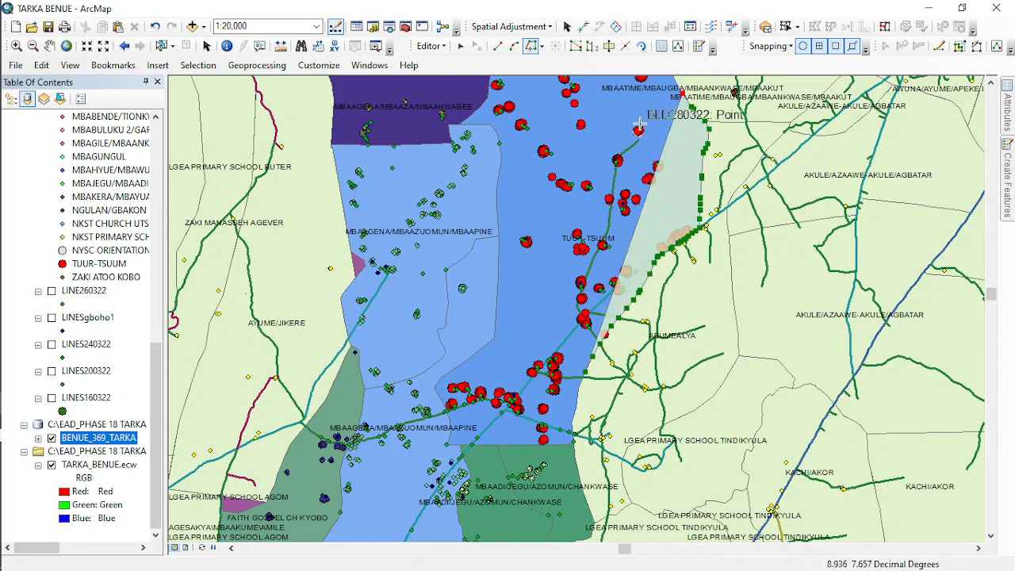
- Continue the polygon trace around TUUR-TSUUM's northern end and down its western boundary beside MBAAGENA/MBAAZUOMUN/MBAAPINE
drag(636, 119, 629, 283)
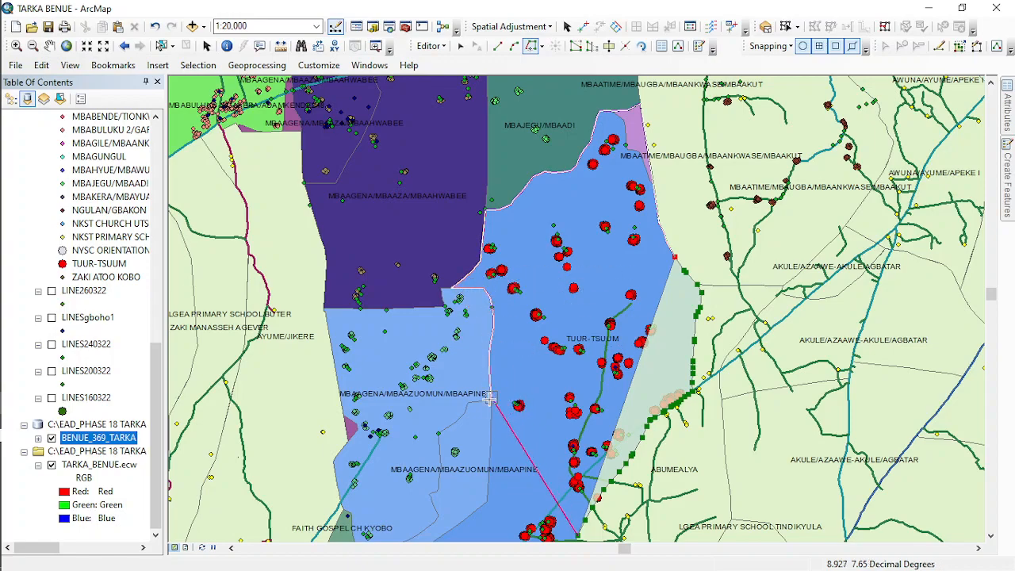
click(490, 451)
drag(526, 448, 526, 257)
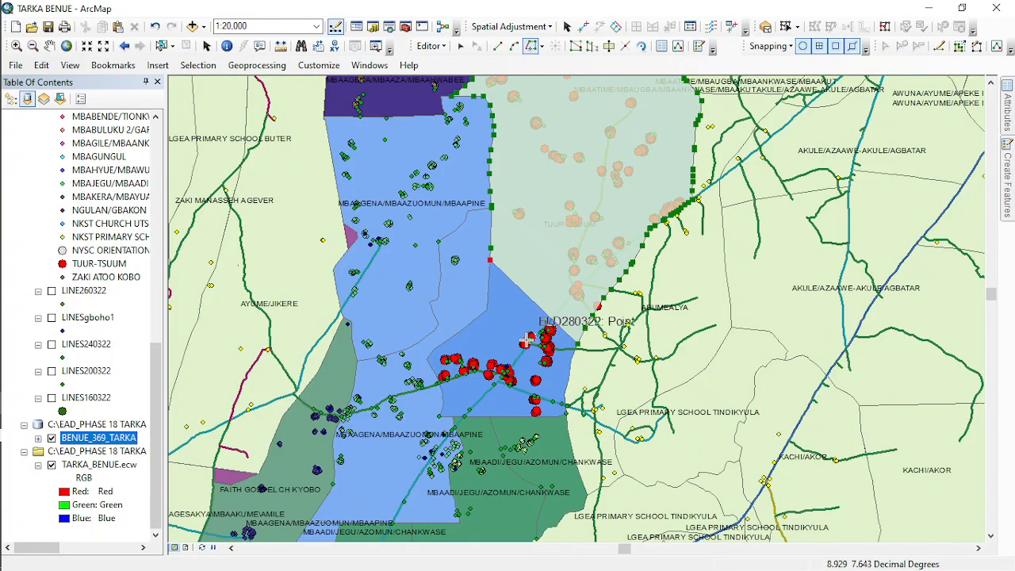
- Trace TUUR-TSUUM's remaining southwestern, southern and southeastern boundary back to the starting vertex and finish the ENUMERATION_AREA polygon
drag(526, 341, 516, 226)
scroll(506, 215, up, 3)
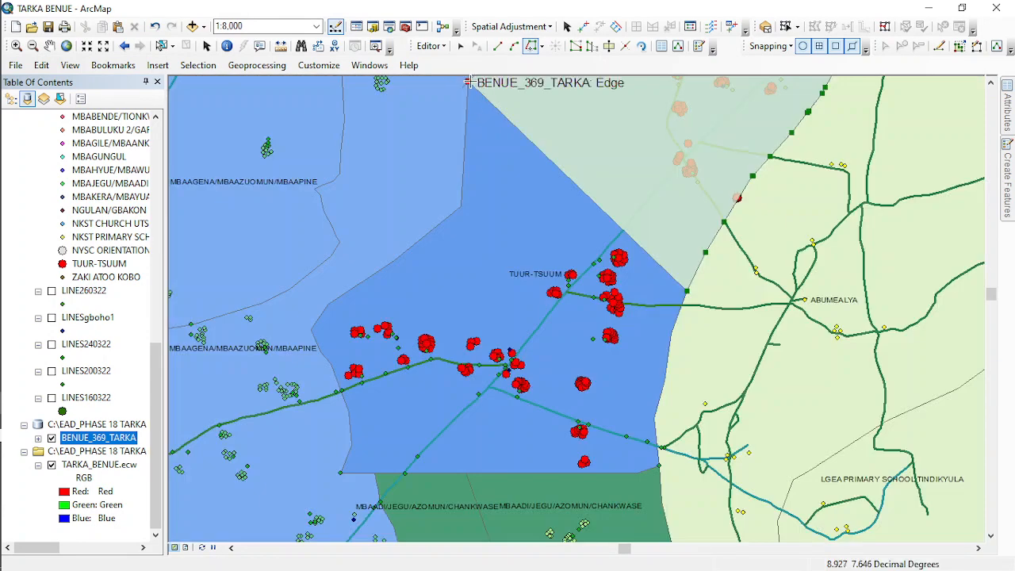
click(469, 82)
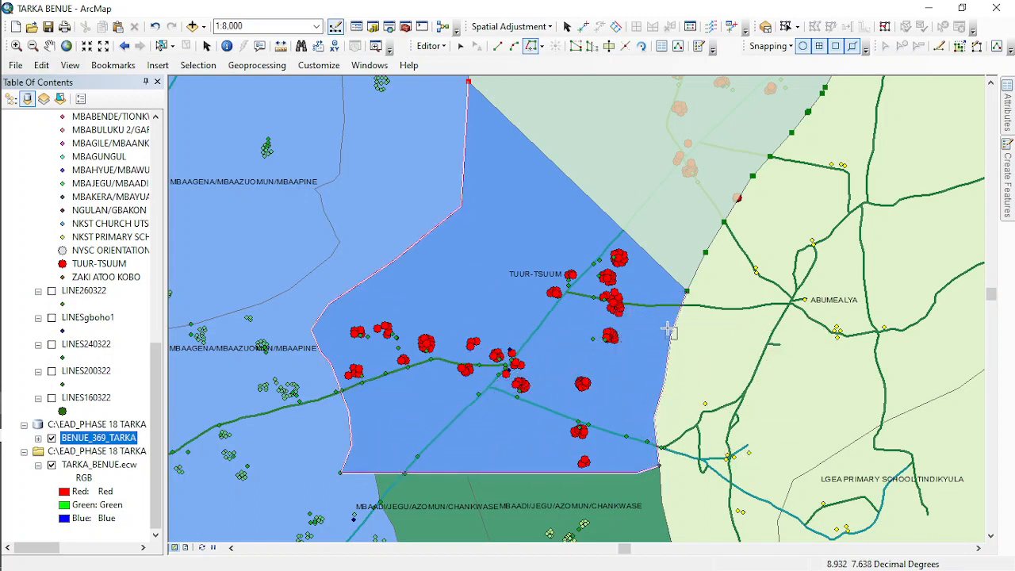
double_click(692, 275)
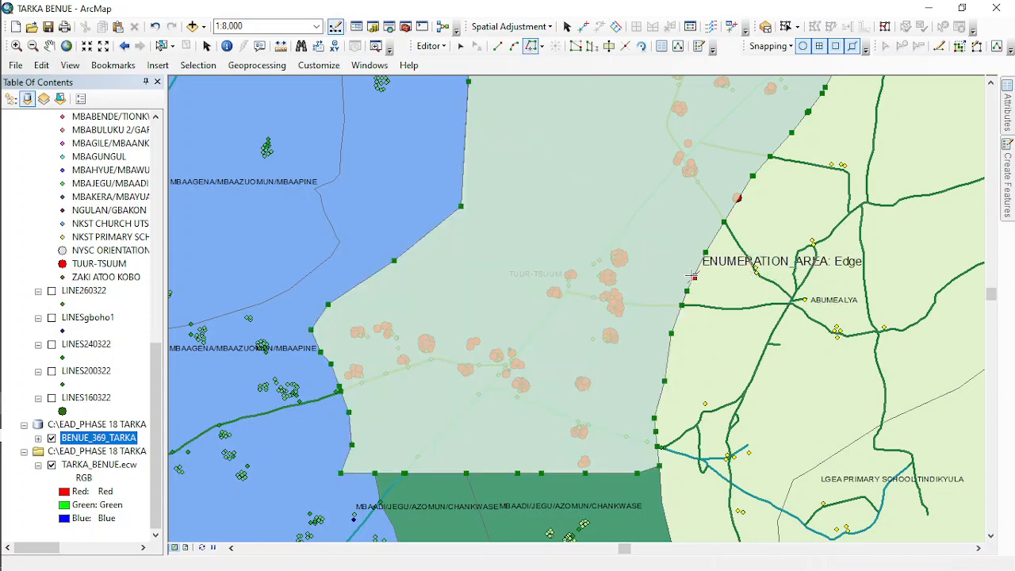
- Turn off the BENUE_369_TARKA layer and clear the selection of the new TUUR-TSUUM polygon
scroll(542, 440, down, 3)
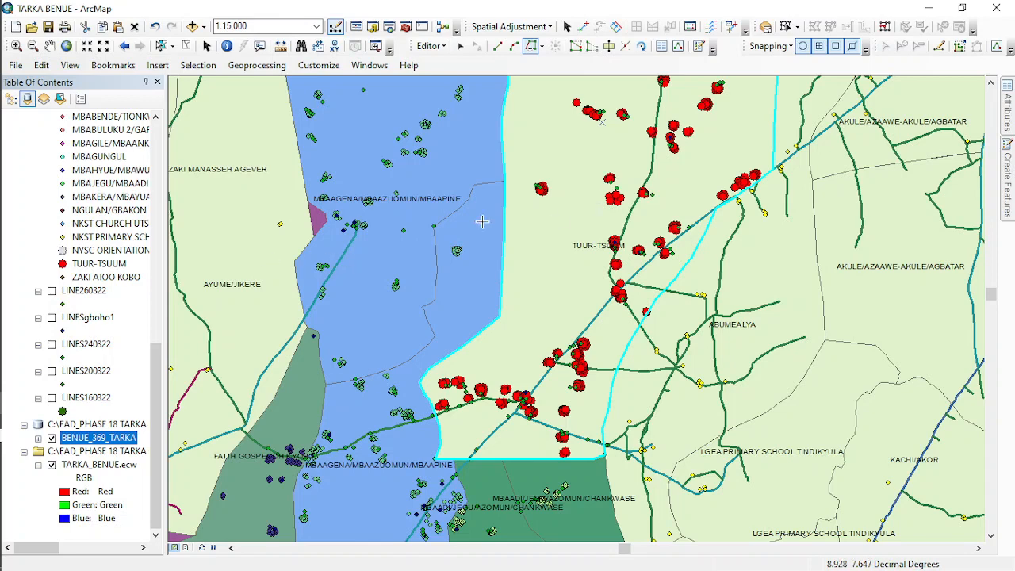
click(52, 437)
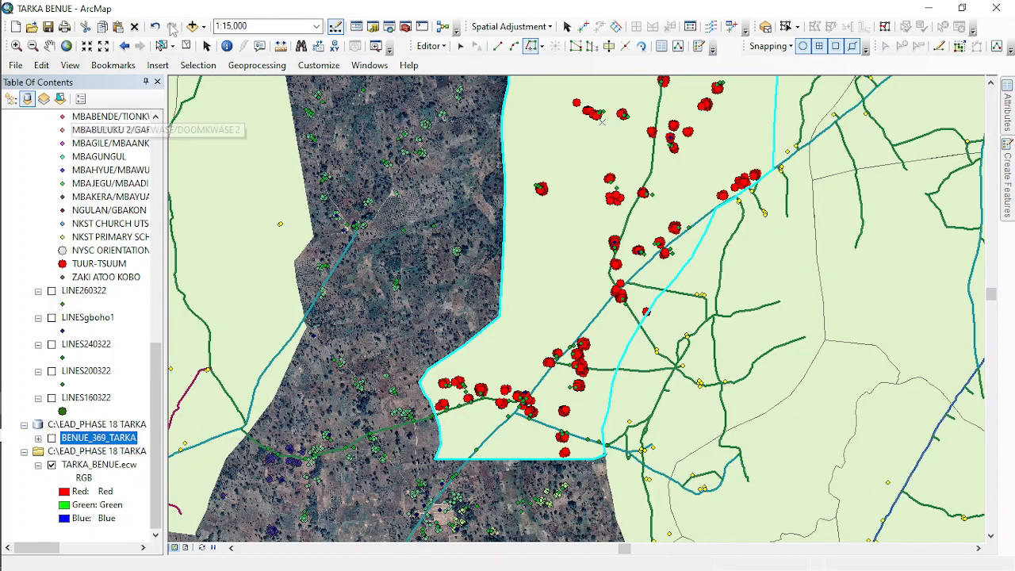
click(185, 45)
click(162, 48)
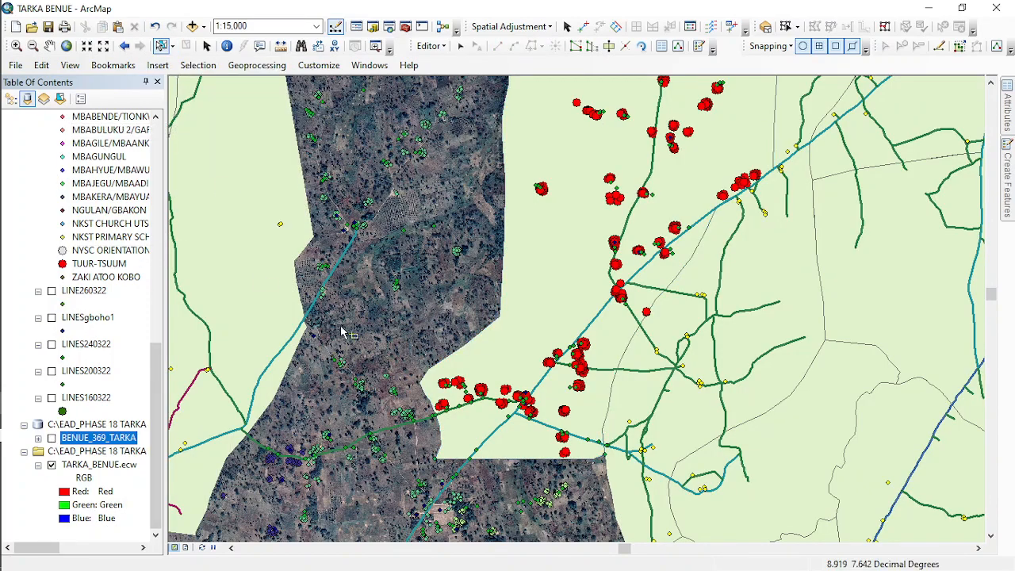
- Examine the new TUUR-TSUUM polygon's boundary against its building points and the surrounding satellite imagery
mouse_move(390, 283)
mouse_down()
mouse_move(362, 279)
mouse_move(289, 339)
mouse_up()
scroll(499, 515, up, 3)
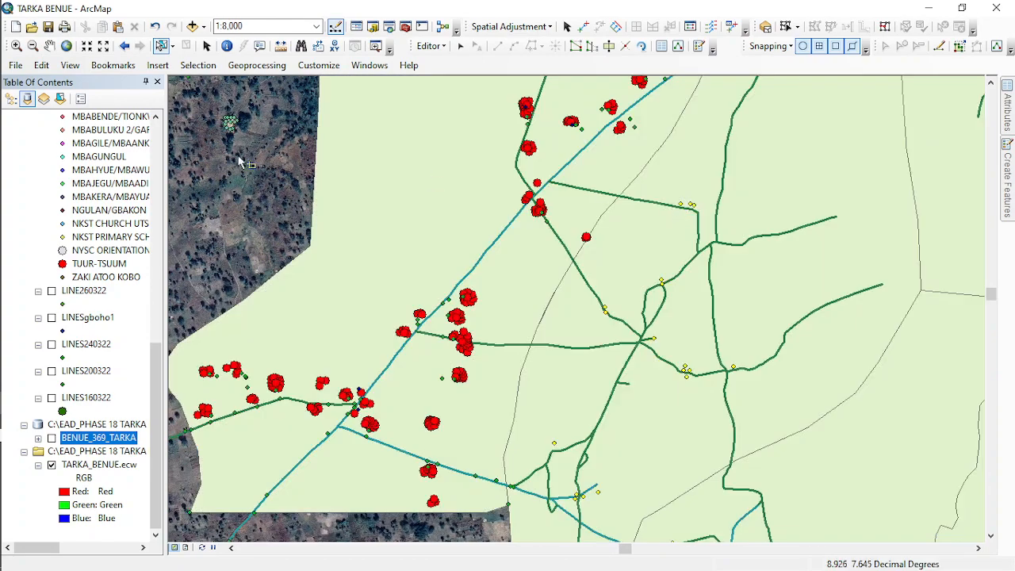
drag(261, 204, 288, 516)
drag(254, 204, 254, 312)
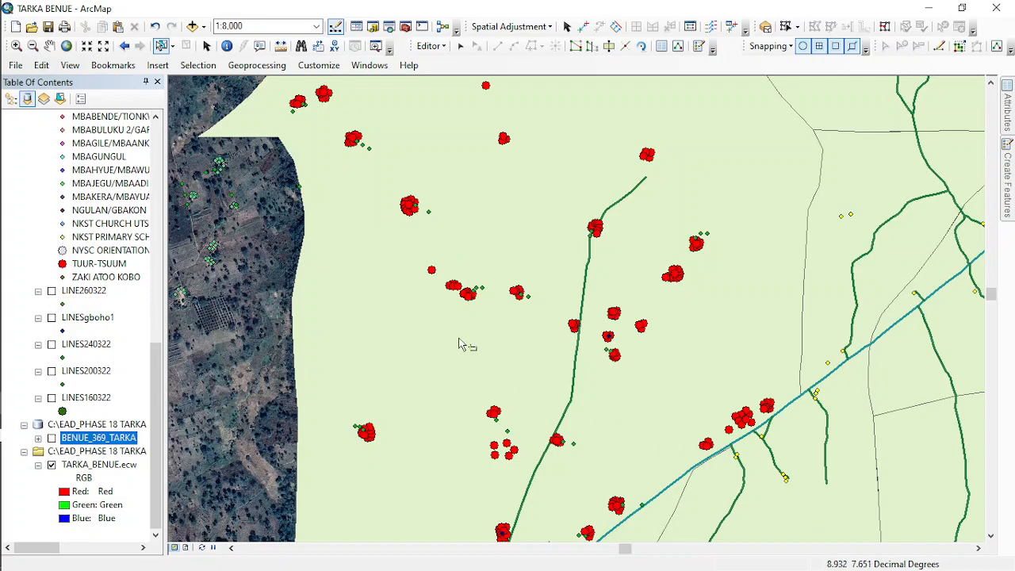
drag(653, 449, 712, 347)
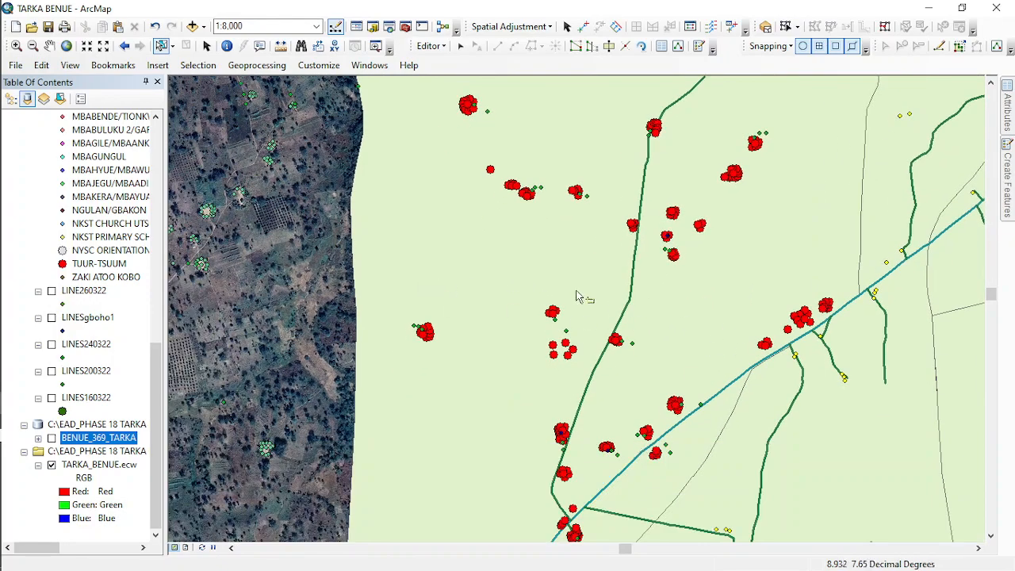
drag(579, 293, 491, 486)
drag(599, 208, 651, 385)
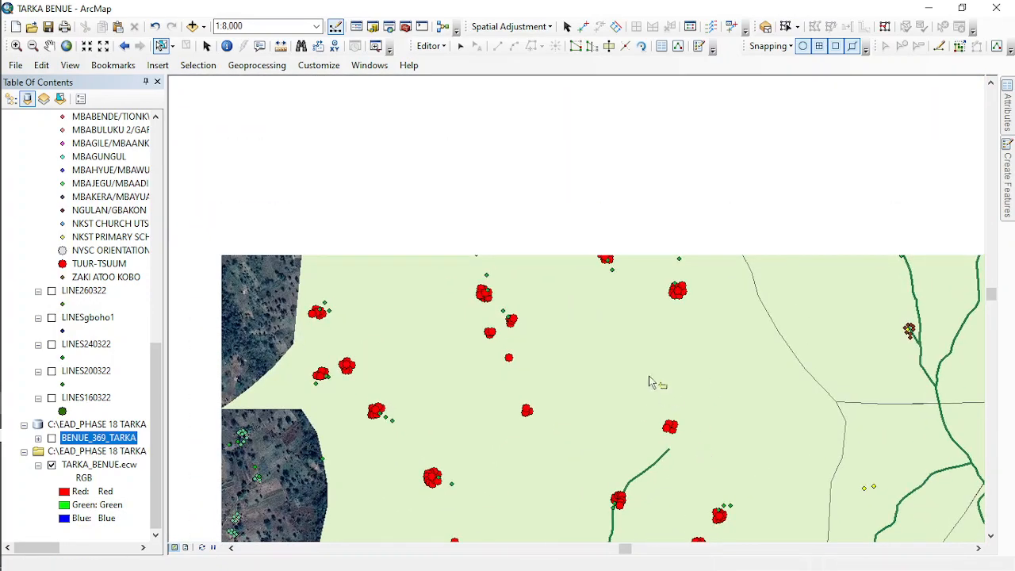
drag(351, 312, 460, 240)
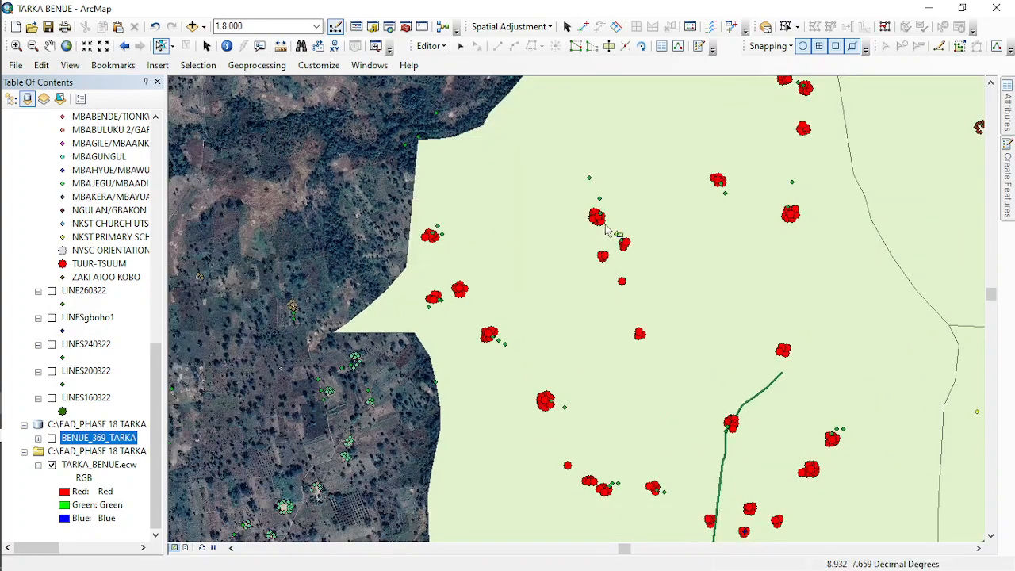
drag(615, 230, 576, 309)
drag(460, 152, 409, 299)
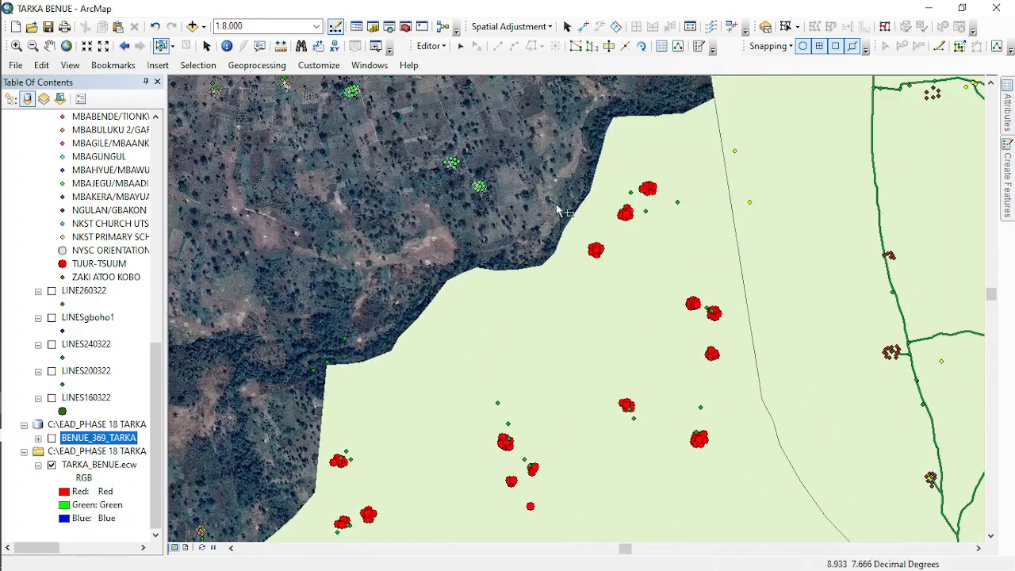
drag(379, 266, 497, 163)
drag(399, 238, 422, 158)
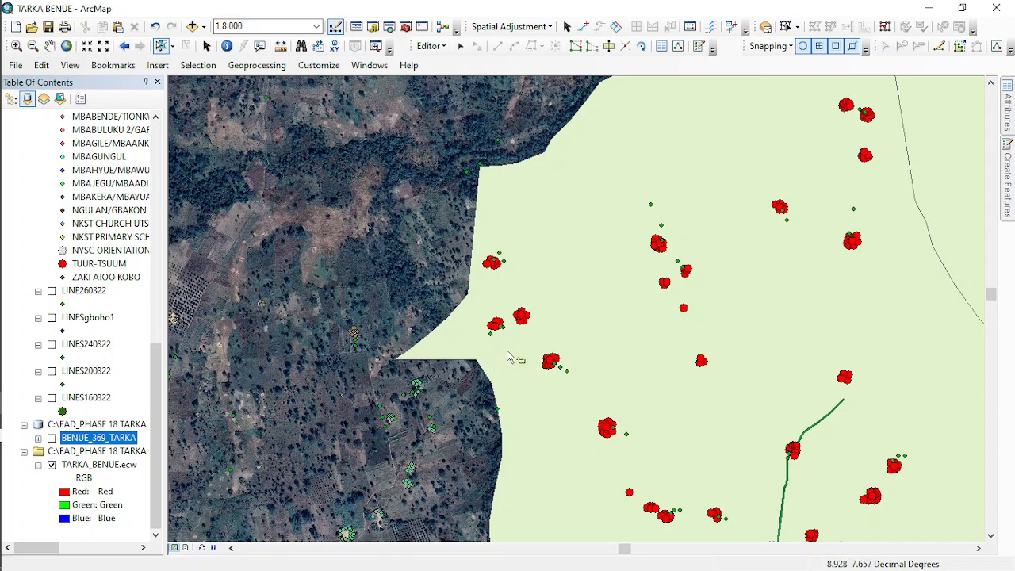
- Reshape TUUR-TSUUM's western boundary with a straight segment that cuts off the protruding spike, and clear the selection
click(509, 357)
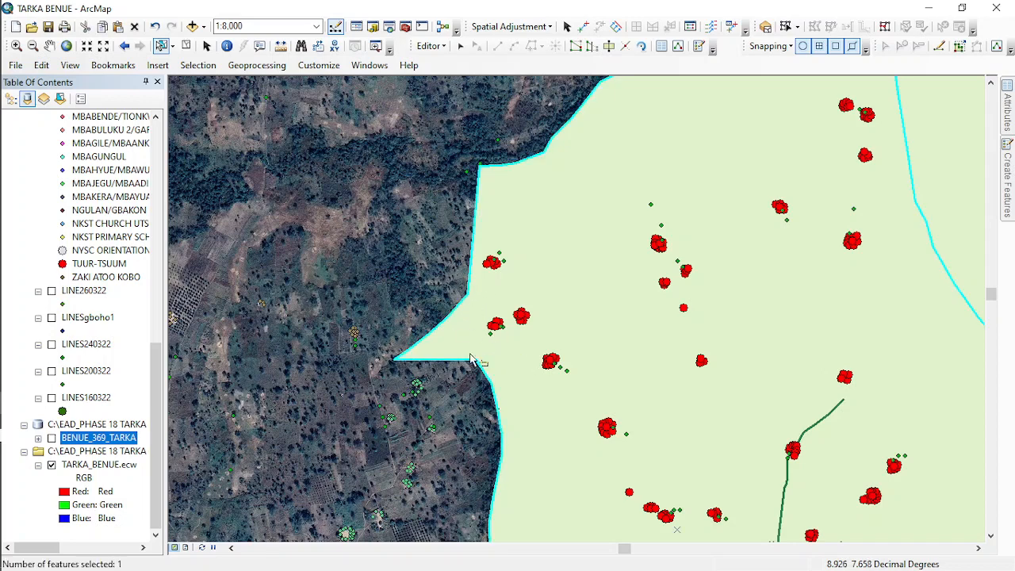
click(591, 48)
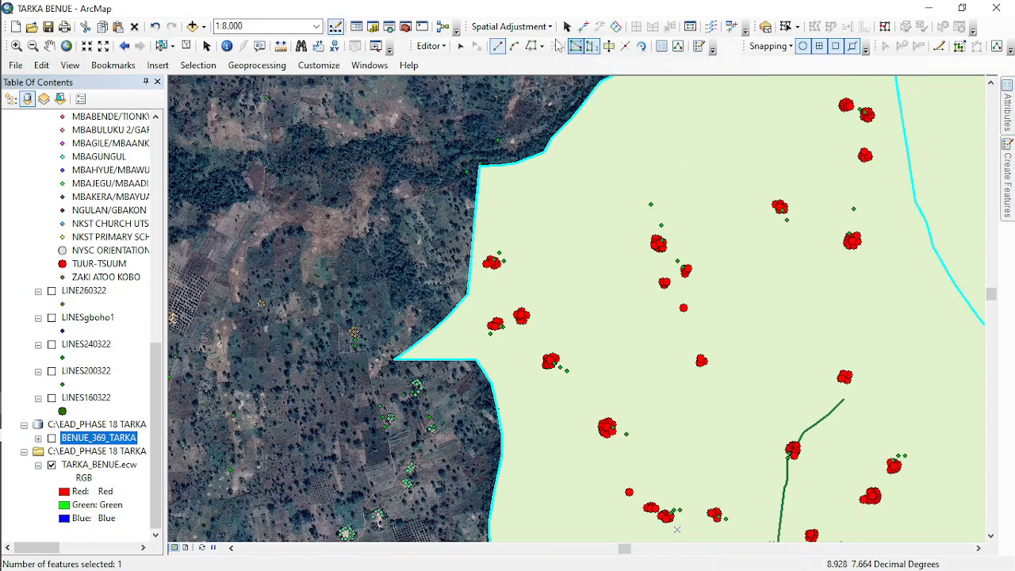
click(468, 294)
double_click(476, 362)
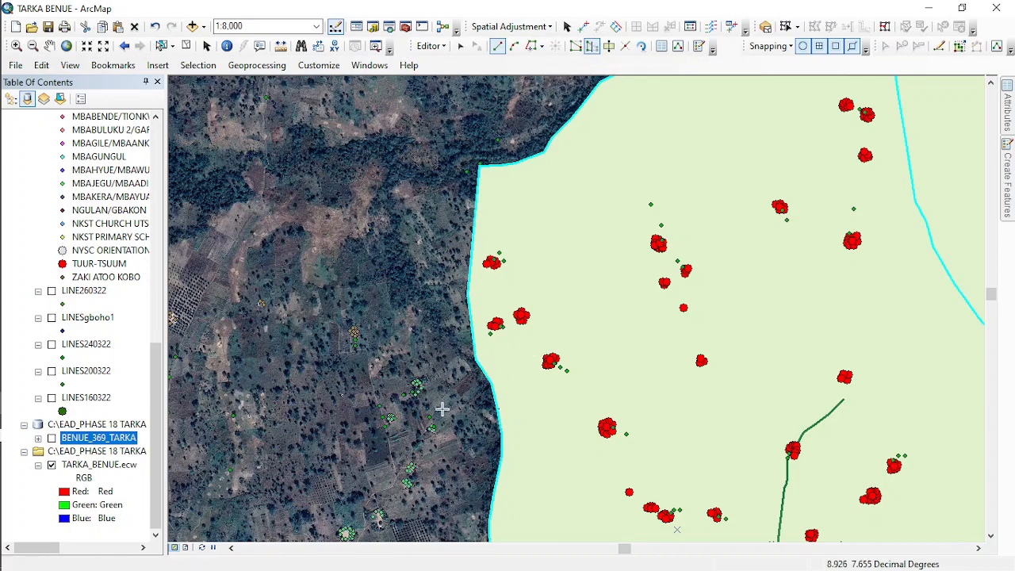
click(186, 45)
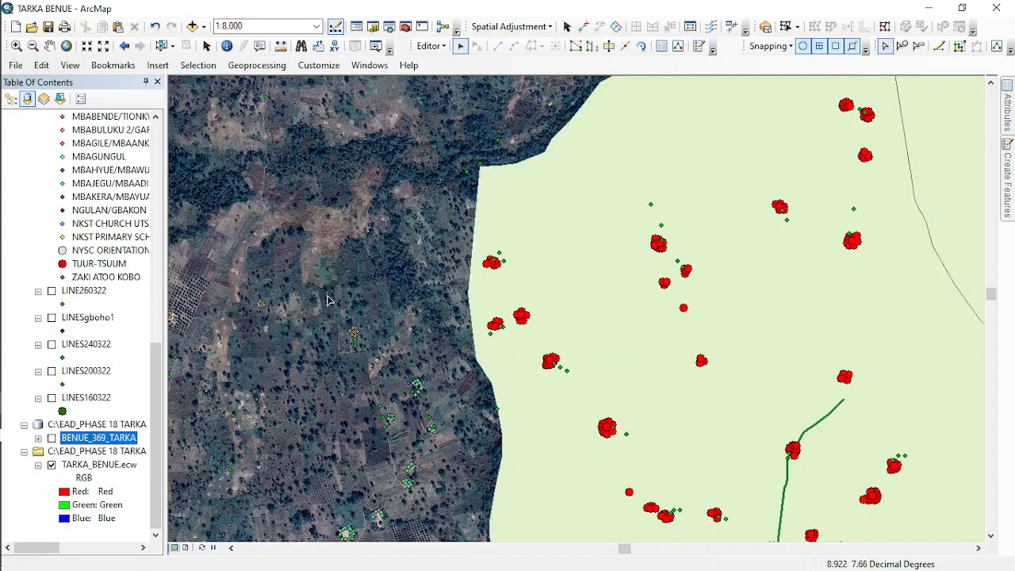
- Change the BND280322 point symbol to yellow with size 18
scroll(339, 286, down, 2)
scroll(338, 286, down, 2)
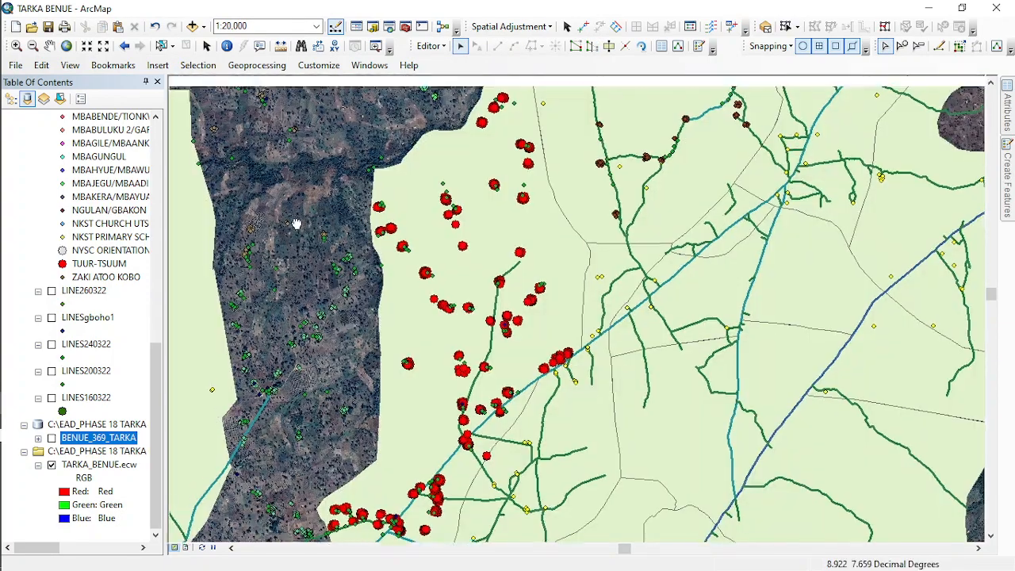
scroll(80, 247, up, 7)
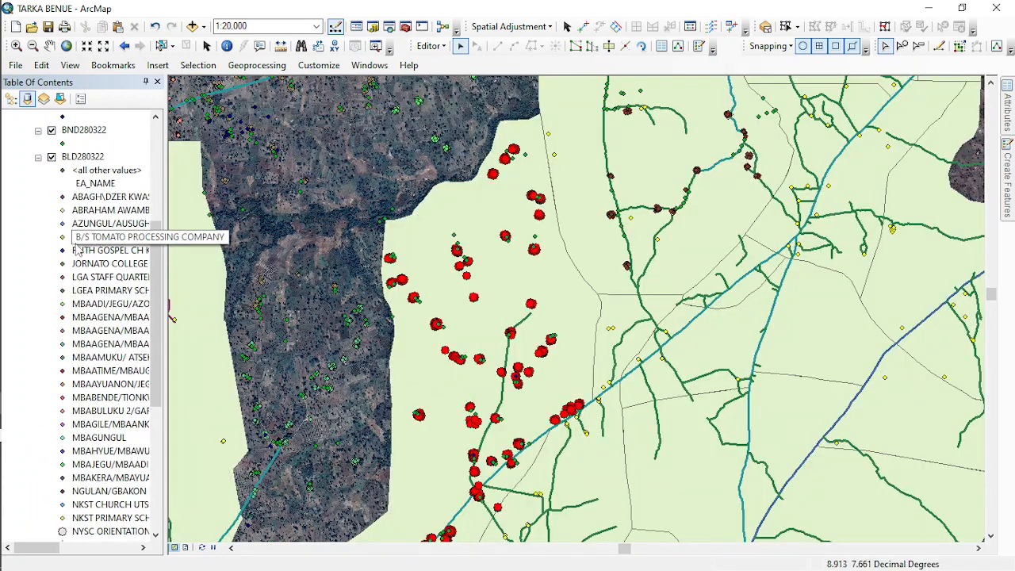
scroll(64, 216, up, 2)
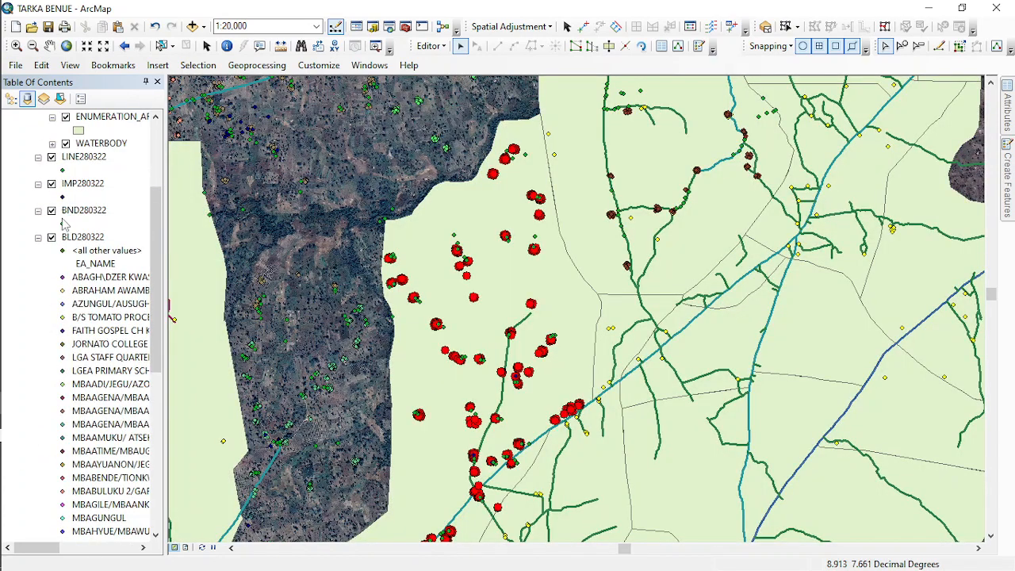
double_click(62, 225)
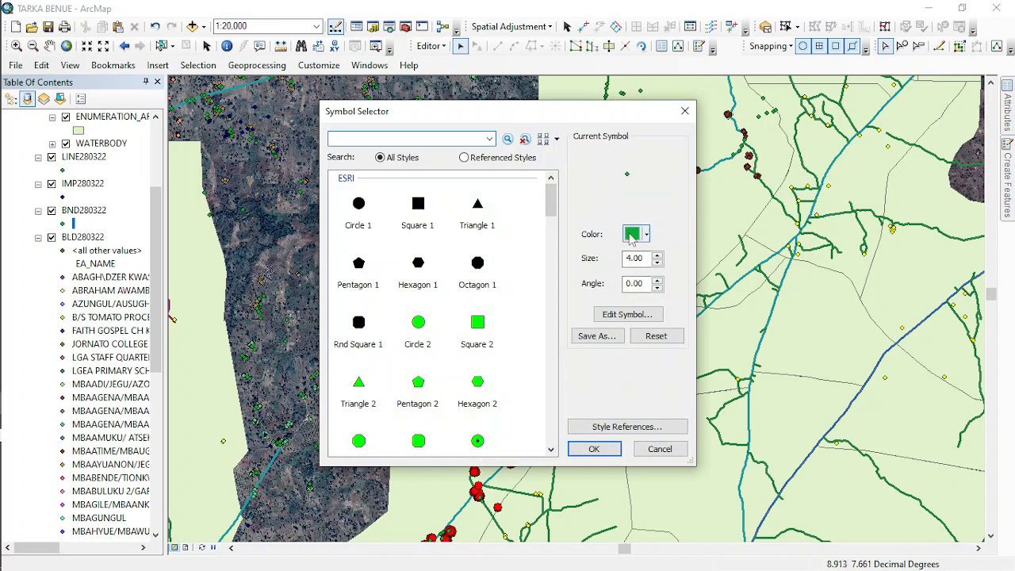
click(645, 234)
click(684, 300)
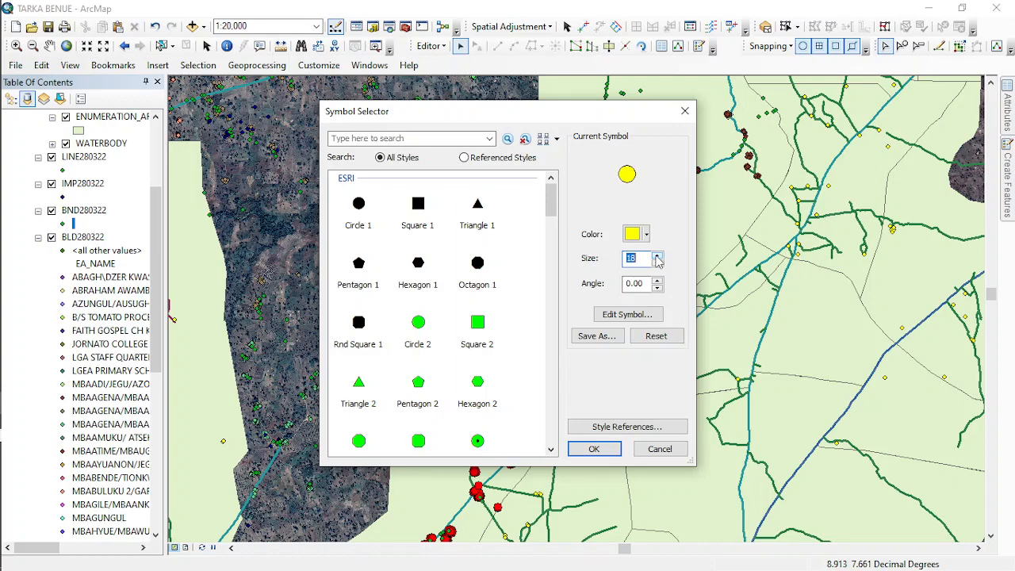
click(604, 450)
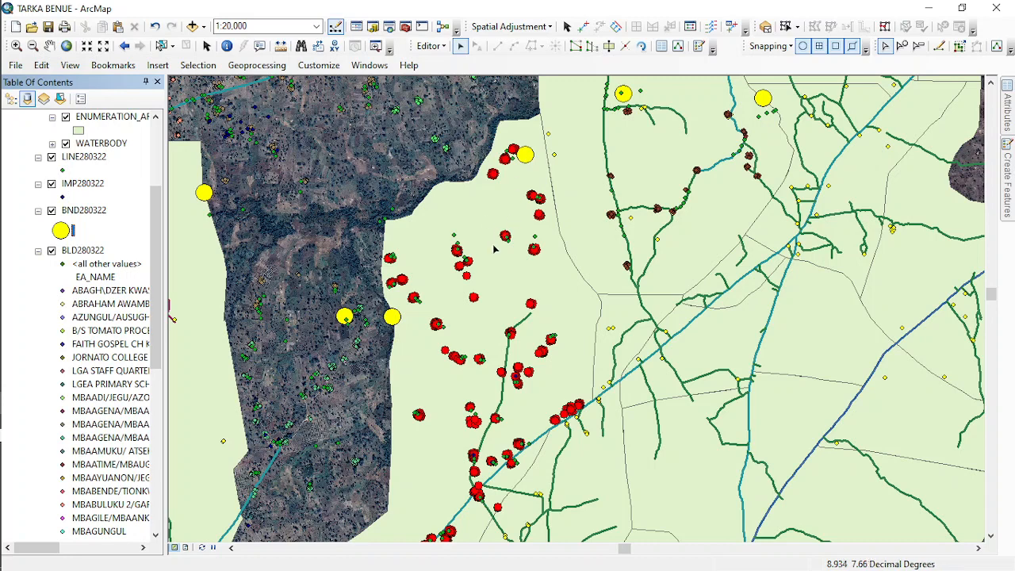
- Check a northern TUUR-TSUUM building point's attributes, and copy the attributes of the BND280322 point beside it
click(492, 175)
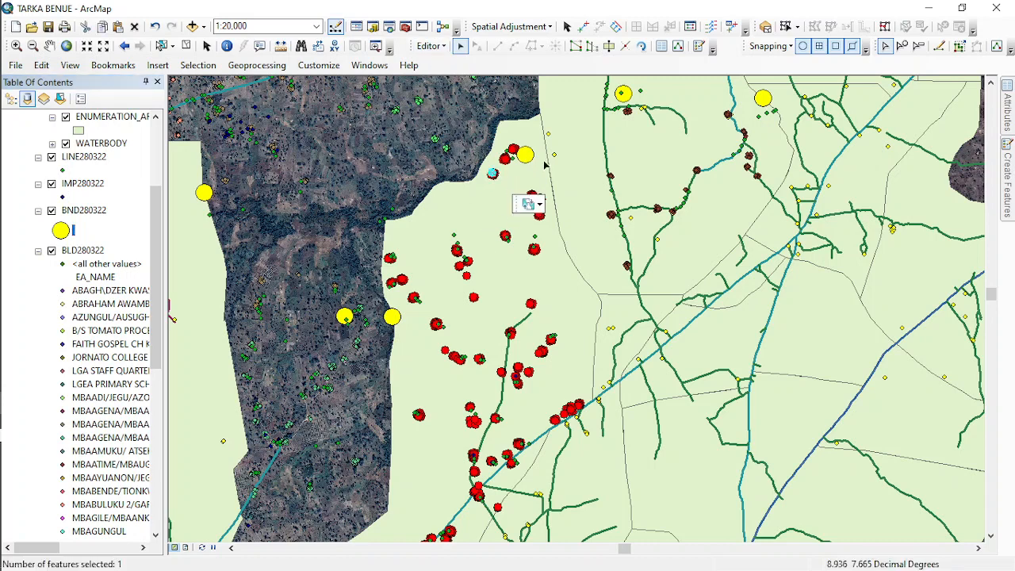
click(1007, 127)
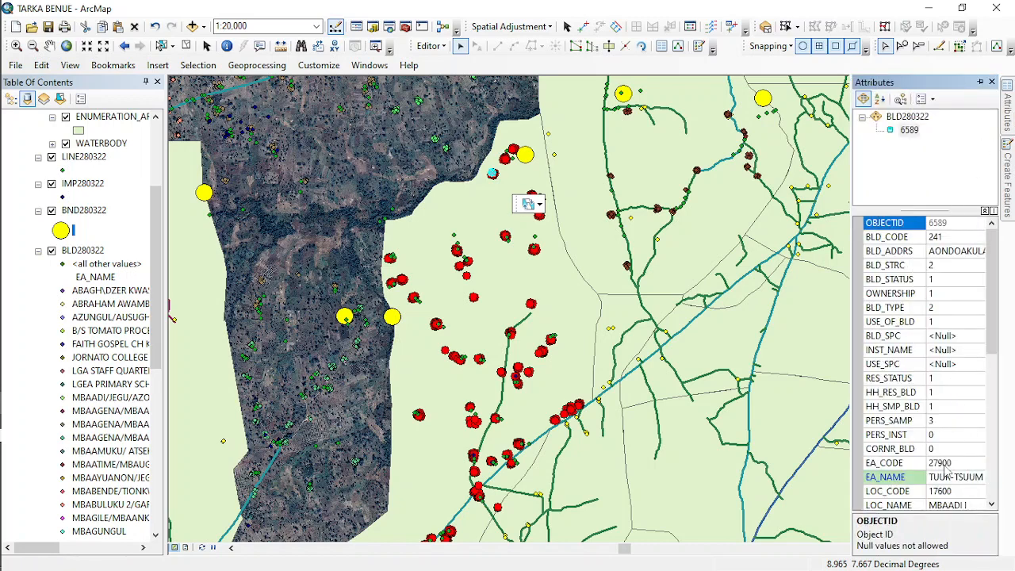
click(525, 155)
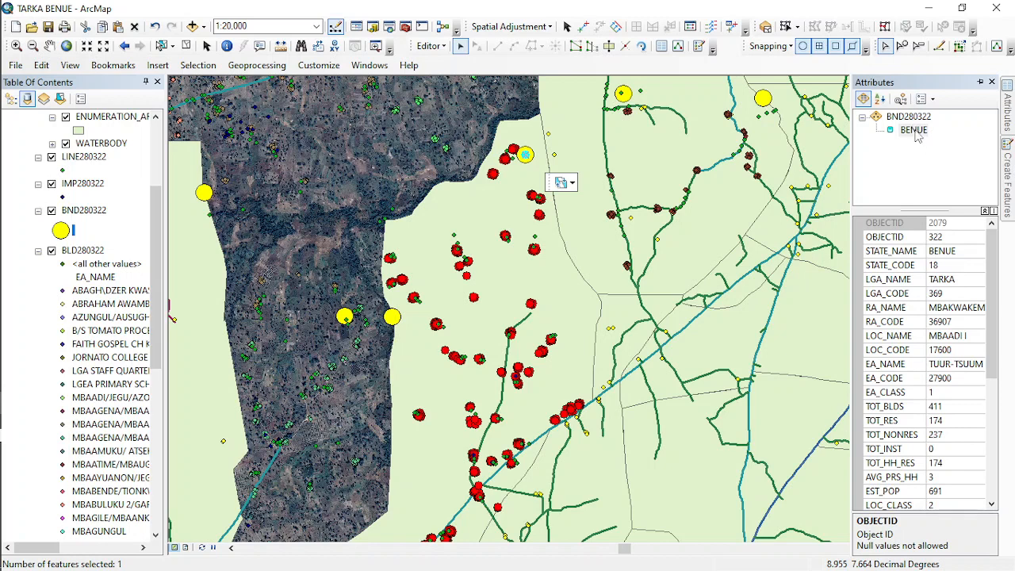
right_click(916, 132)
click(917, 194)
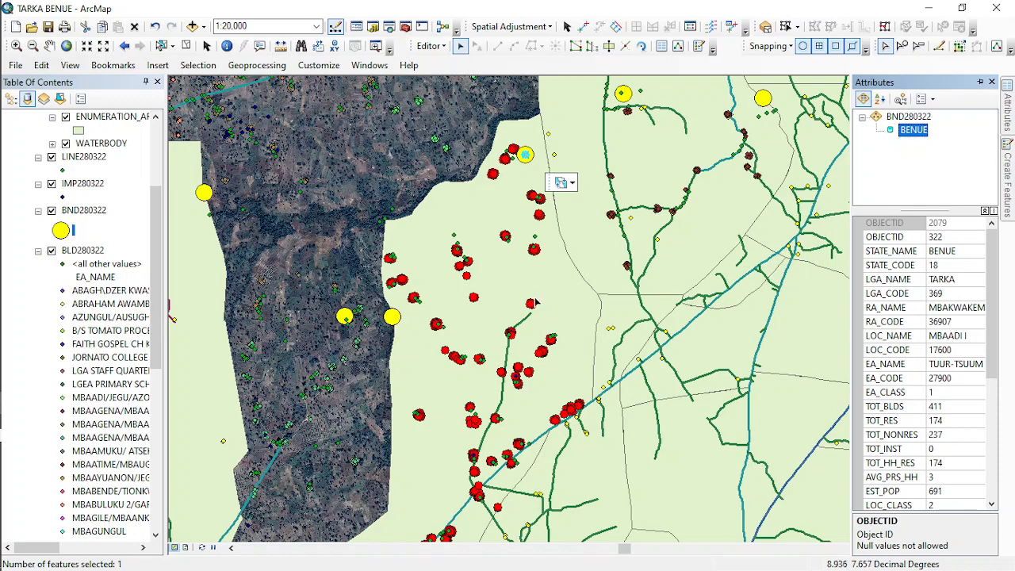
- Paste the copied BND280322 attributes onto the new TUUR-TSUUM ENUMERATION_AREA polygon and clear the selection
click(516, 284)
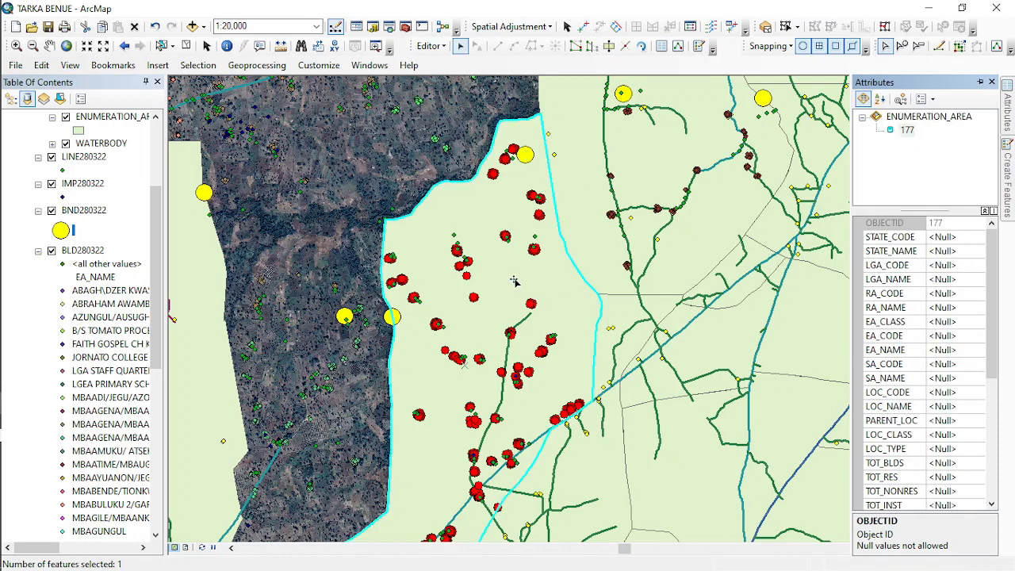
right_click(908, 132)
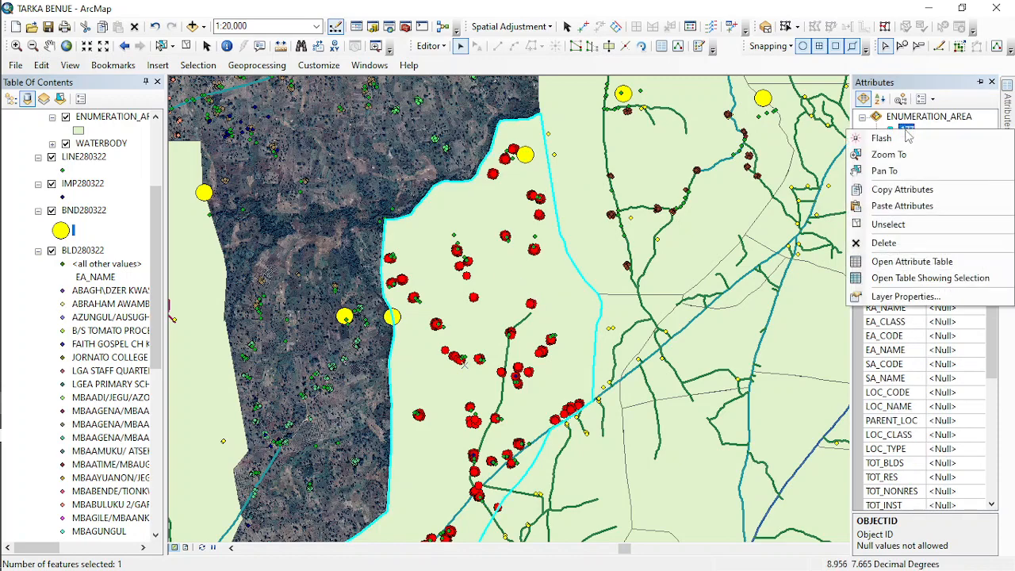
click(902, 206)
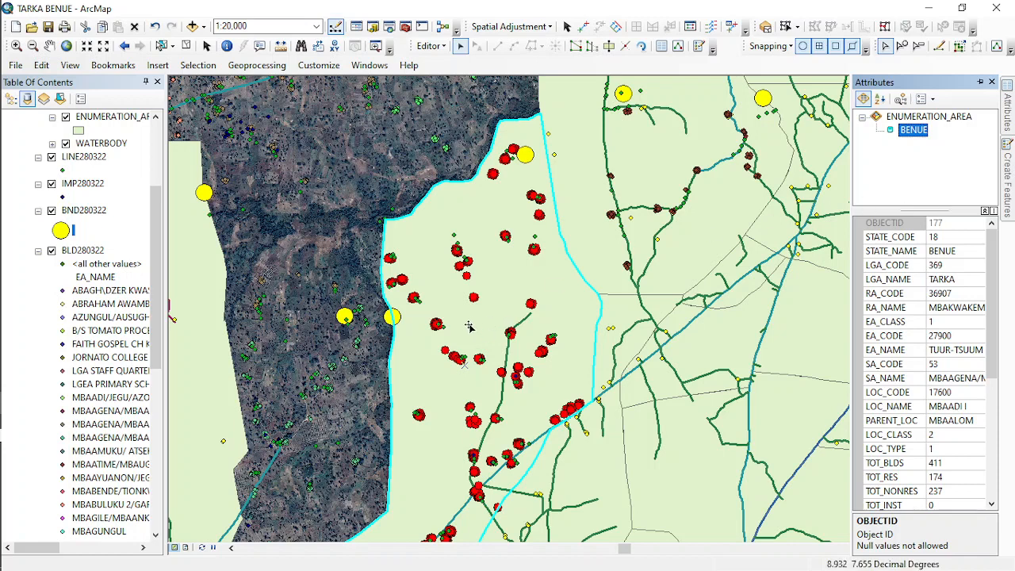
click(186, 46)
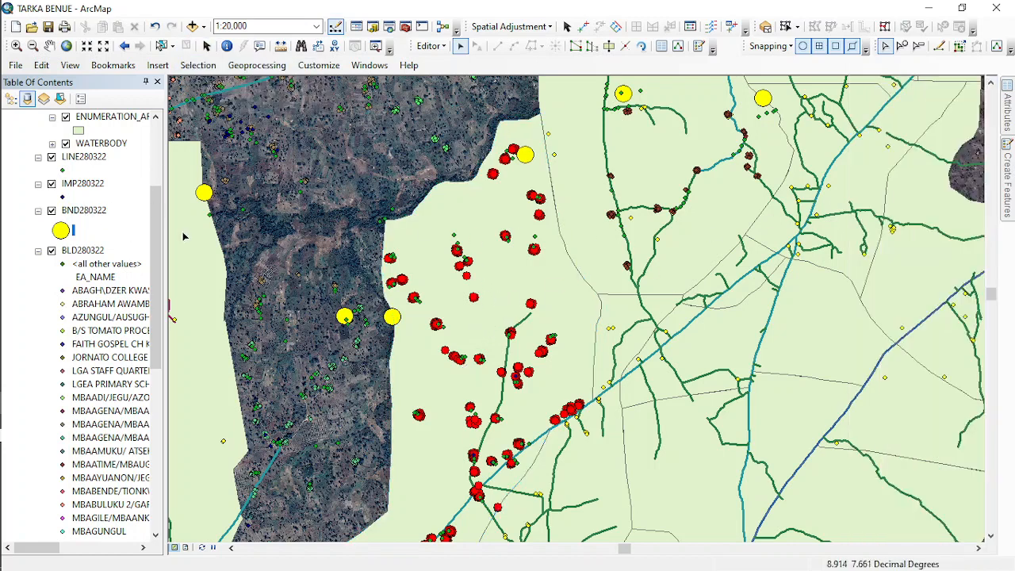
- Review the TUUR-TSUUM polygon's attributes, label the ENUMERATION_AREA features, and clear the selection
click(542, 294)
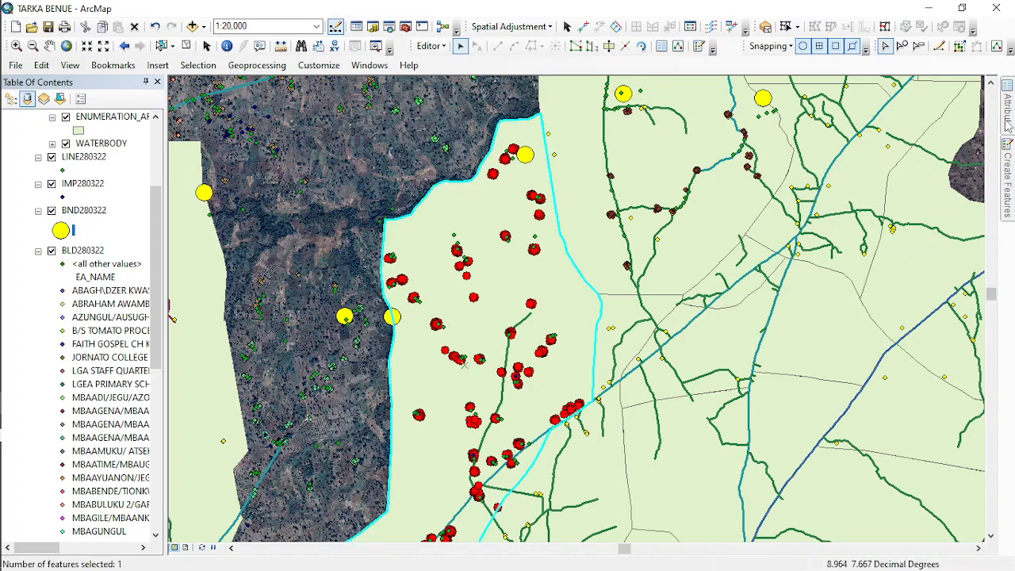
click(1008, 119)
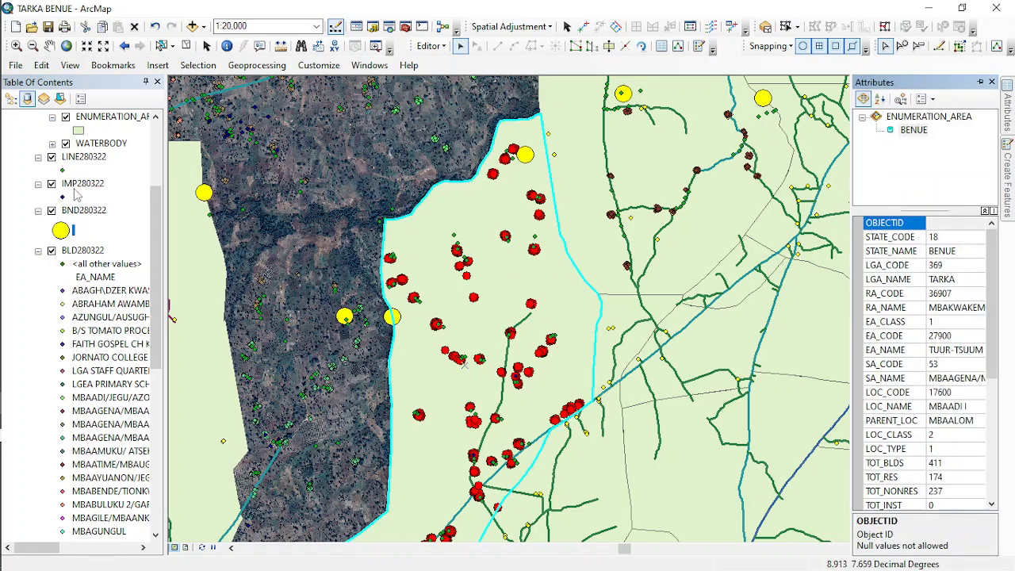
scroll(76, 194, up, 3)
right_click(97, 236)
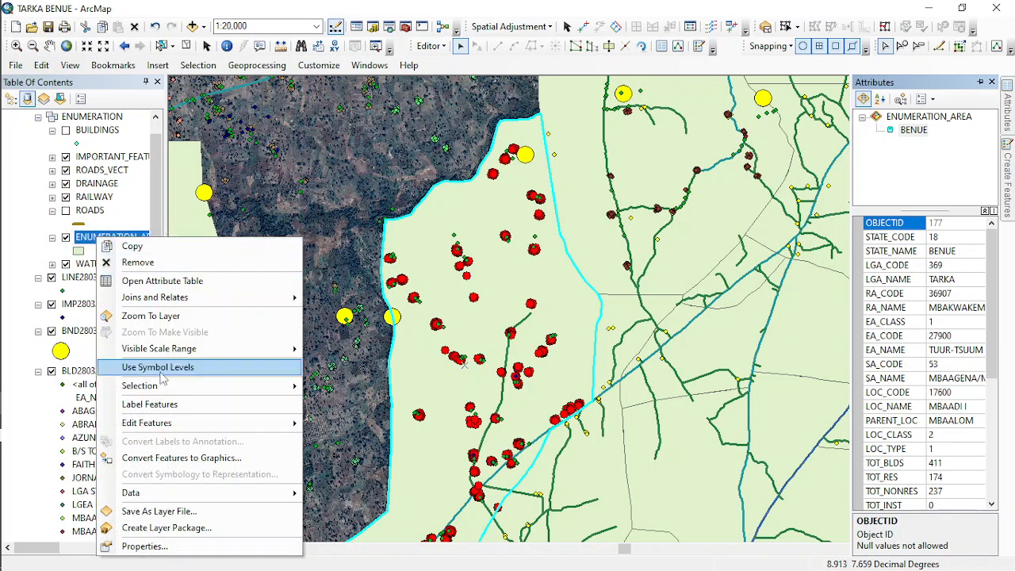
click(151, 403)
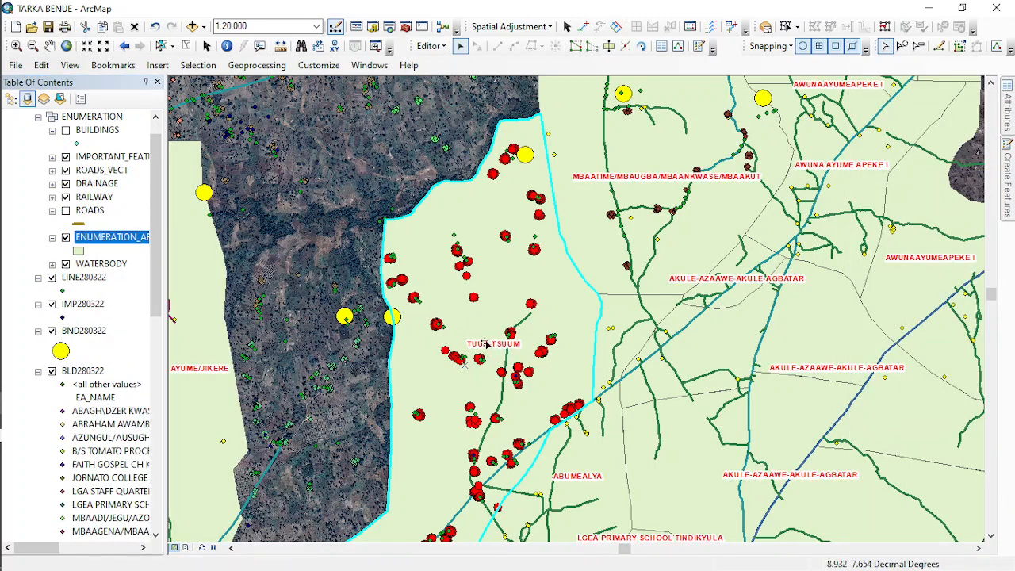
click(185, 46)
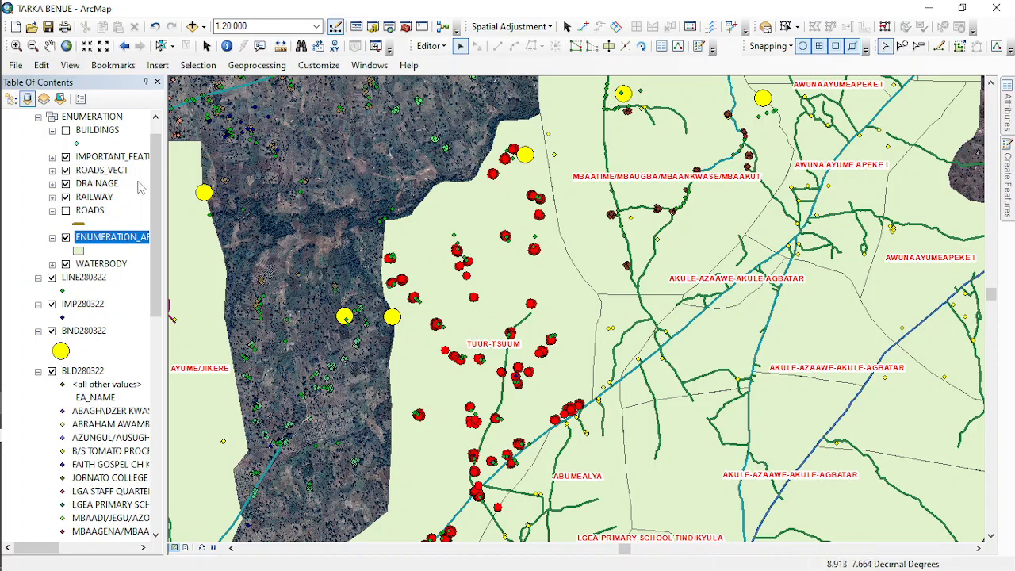
- Turn on the BUILDINGS layer and select all records in the BLD280322 attribute table
scroll(104, 194, up, 1)
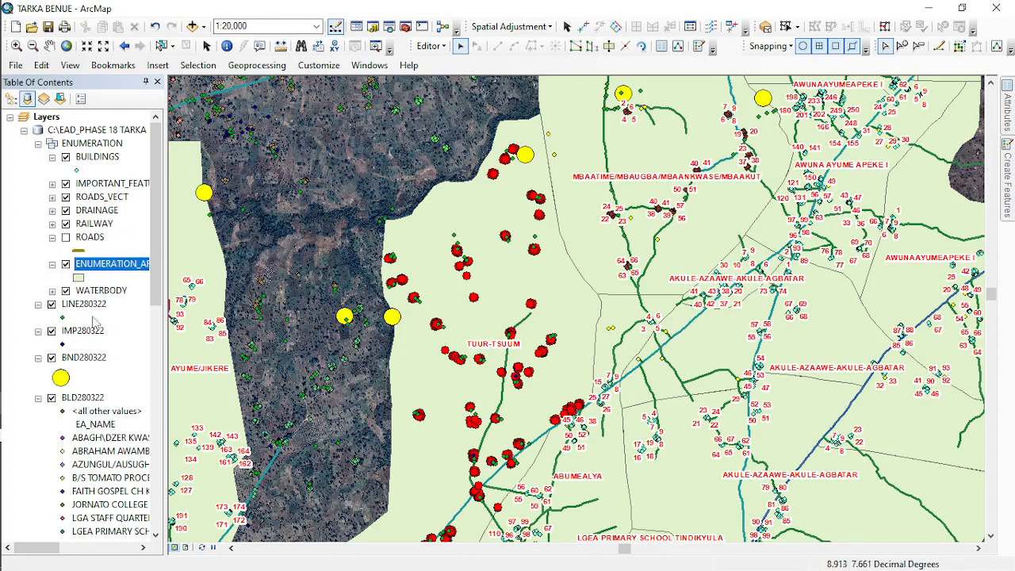
right_click(84, 397)
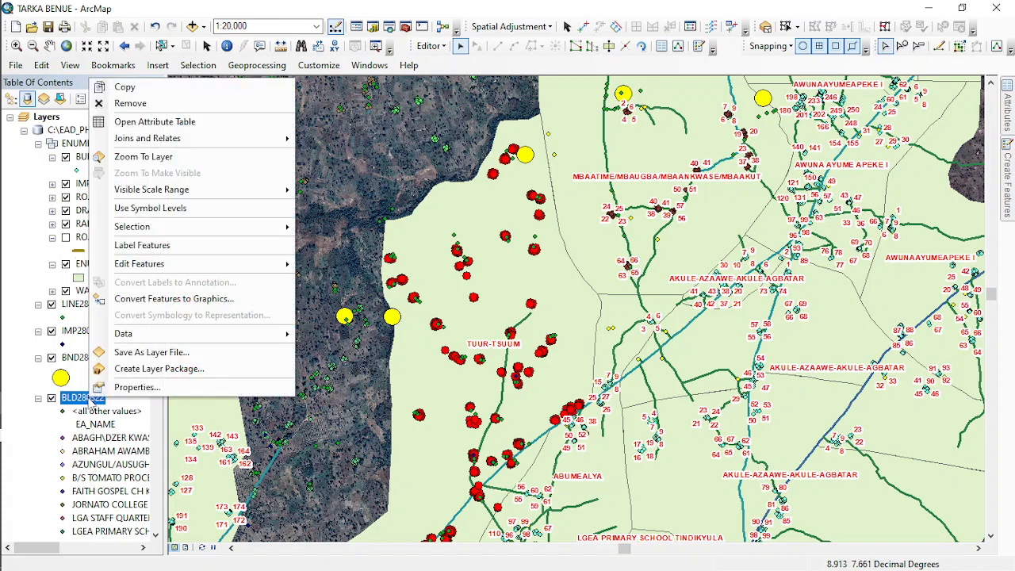
key(Escape)
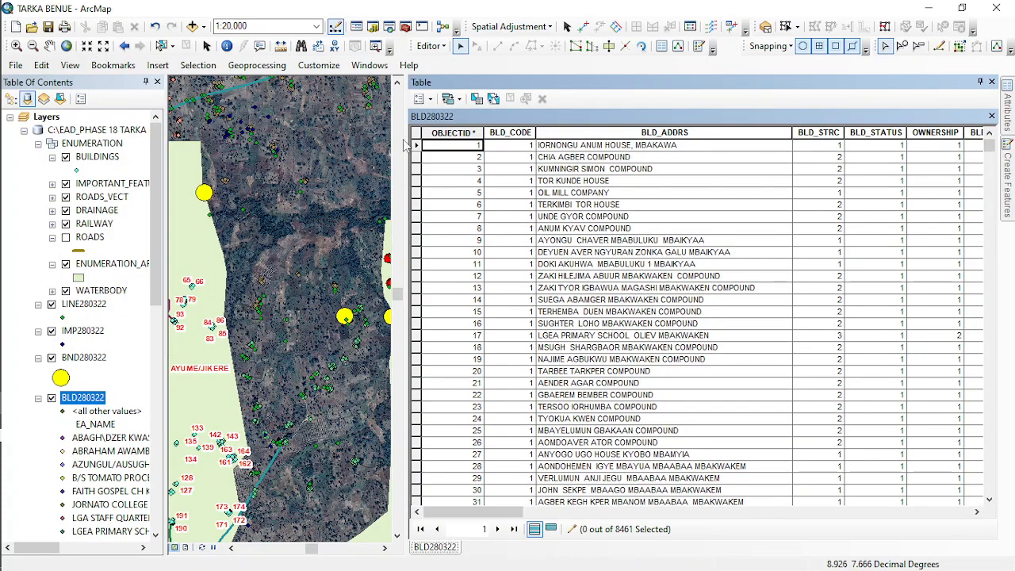
click(492, 99)
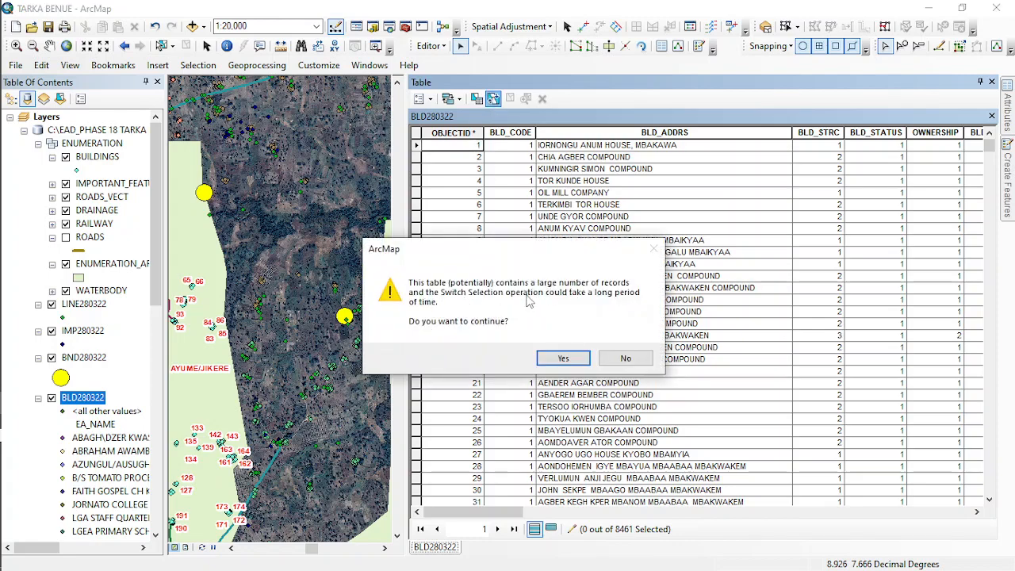
click(562, 360)
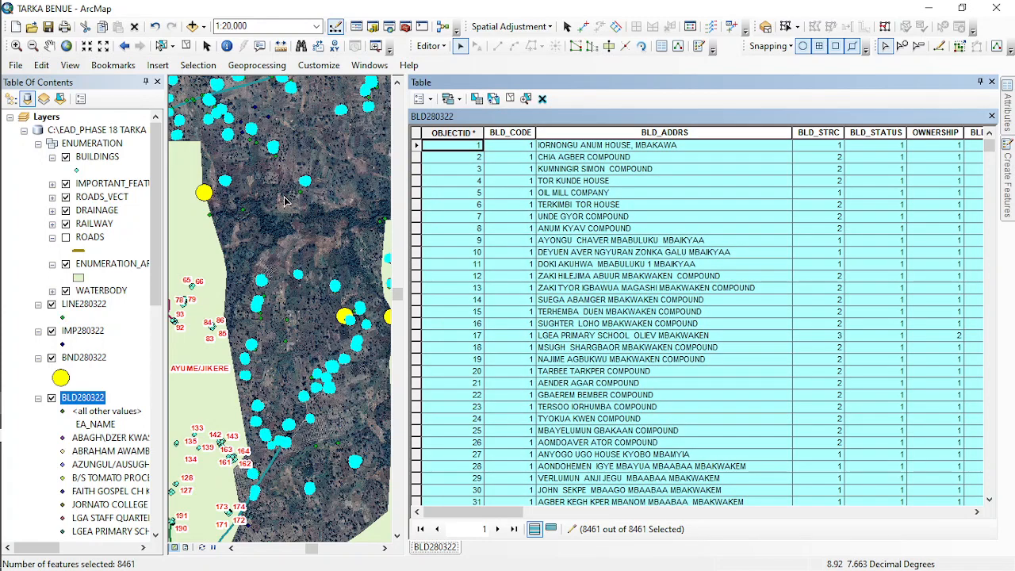
- Copy the selected BLD280322 building points without pasting them, and clear the selection
right_click(284, 230)
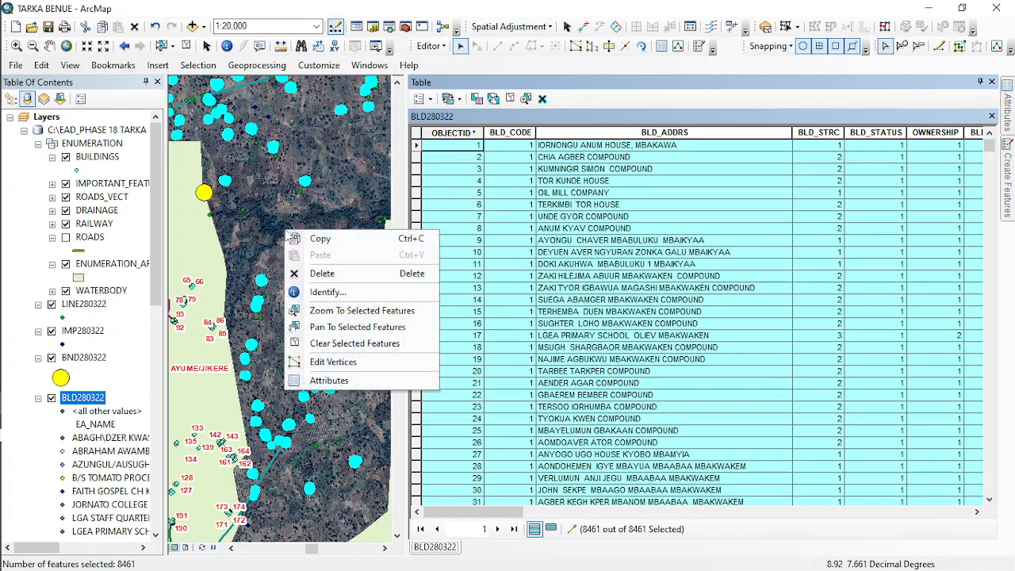
click(321, 239)
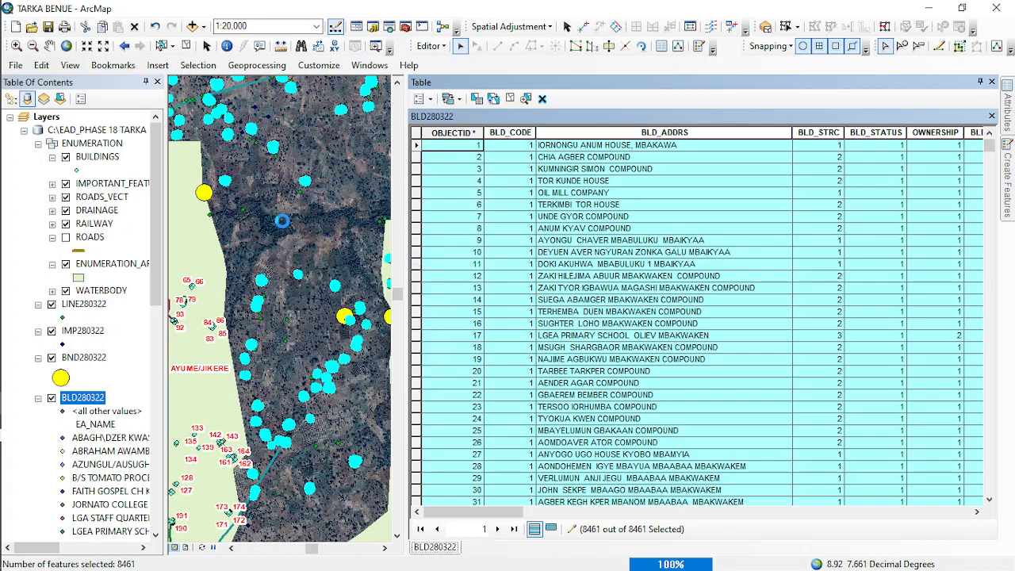
right_click(284, 227)
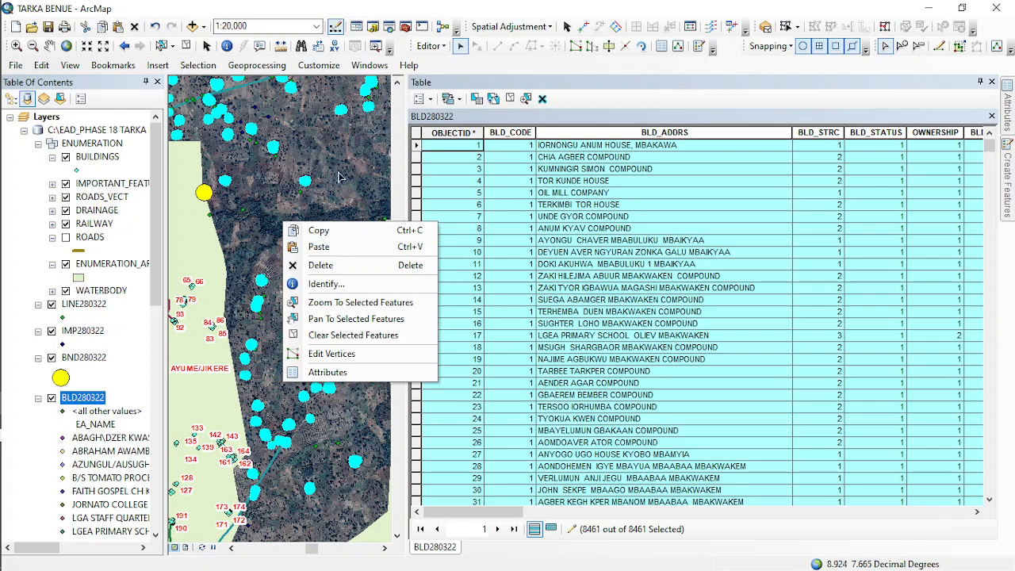
click(187, 46)
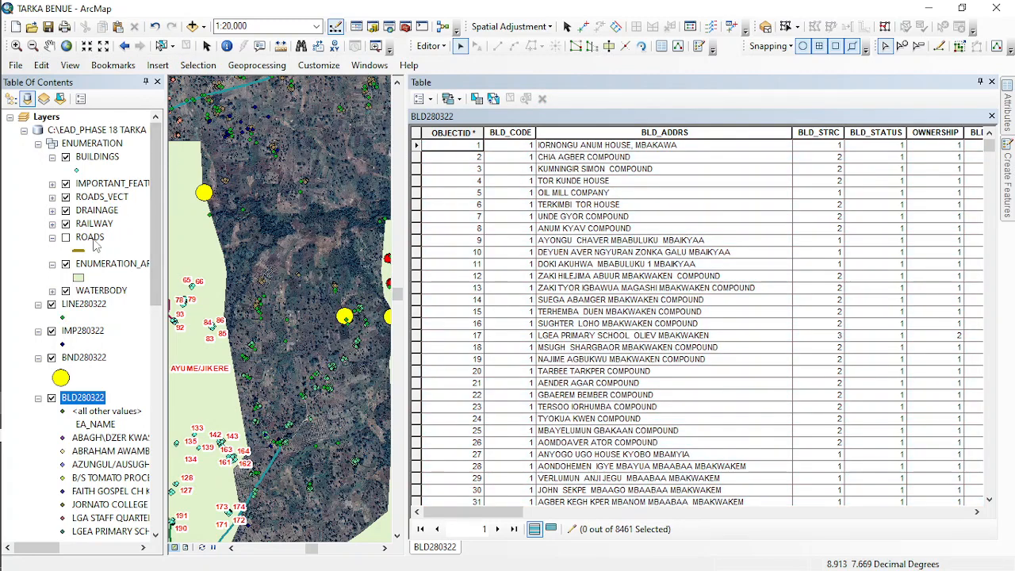
- Open the IMPORTANT_FEATURES attribute table and select all its records
click(111, 184)
right_click(117, 187)
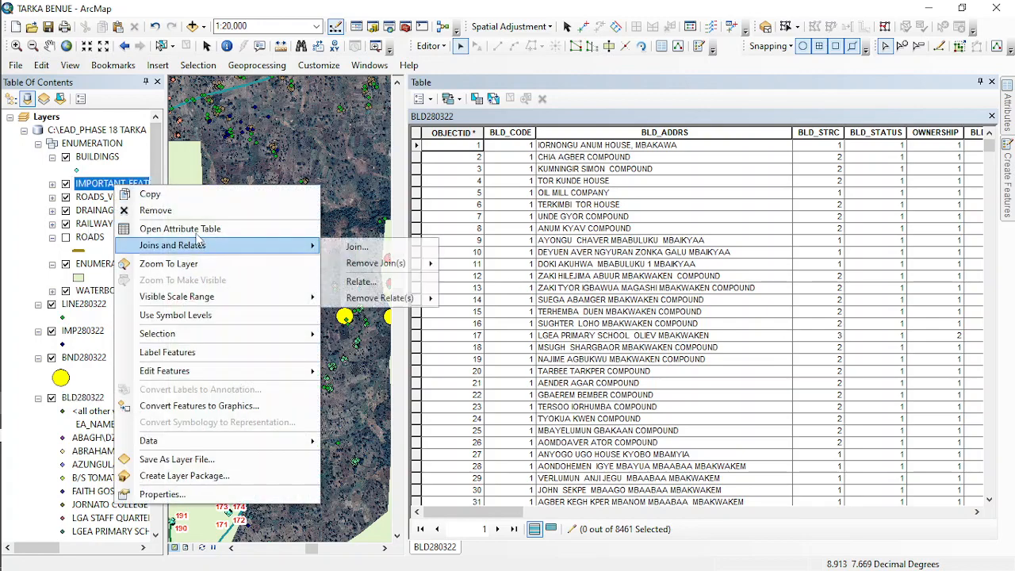
click(180, 229)
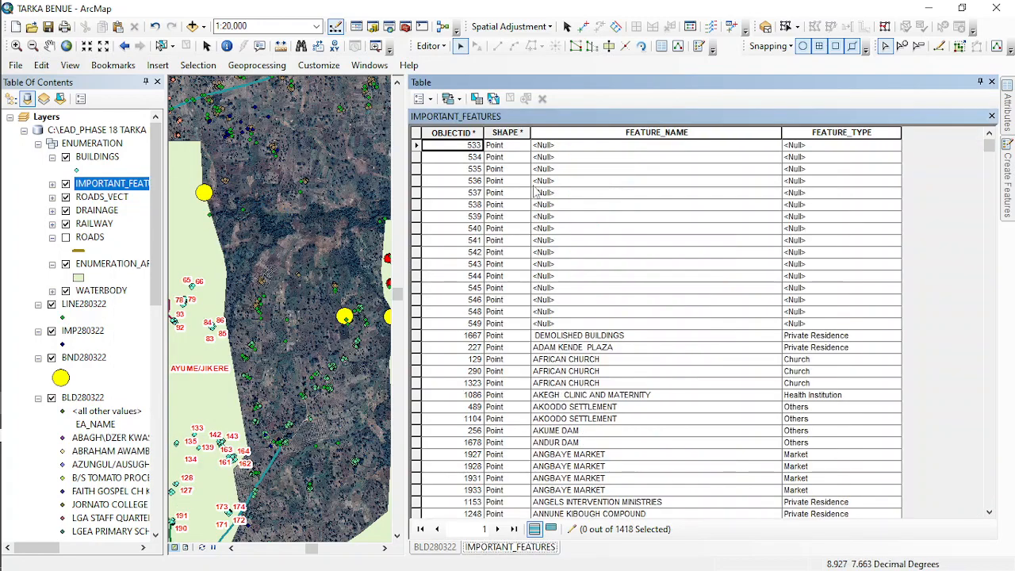
click(492, 99)
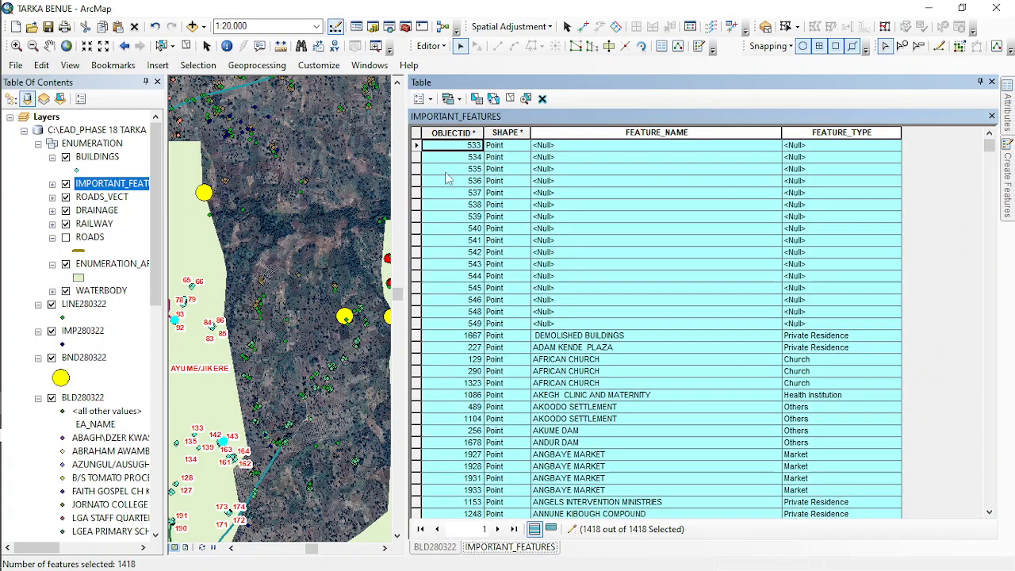
- Copy the selected IMPORTANT_FEATURES points, review the available target layers for pasting, and cancel the paste
right_click(329, 160)
click(336, 164)
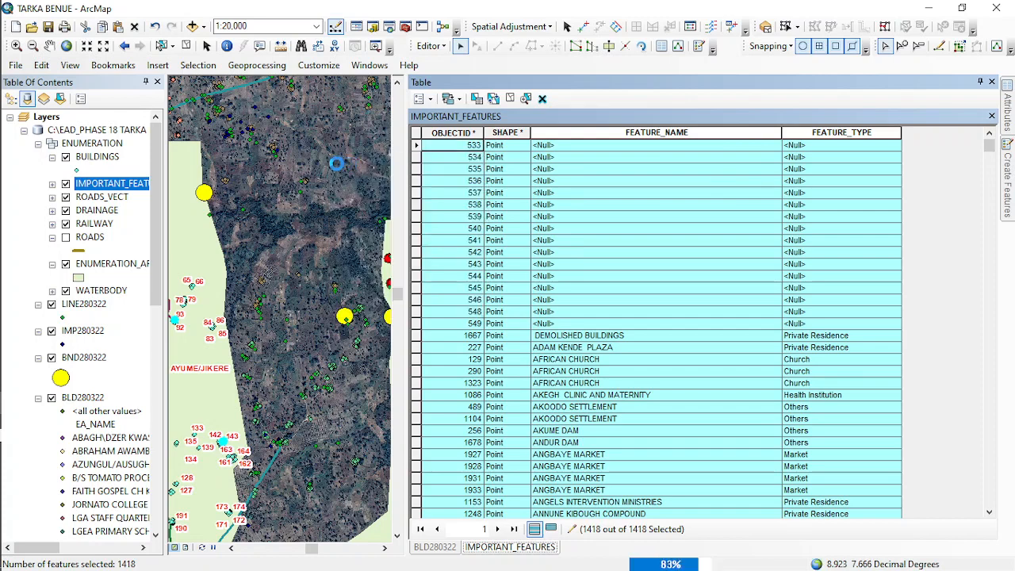
right_click(336, 163)
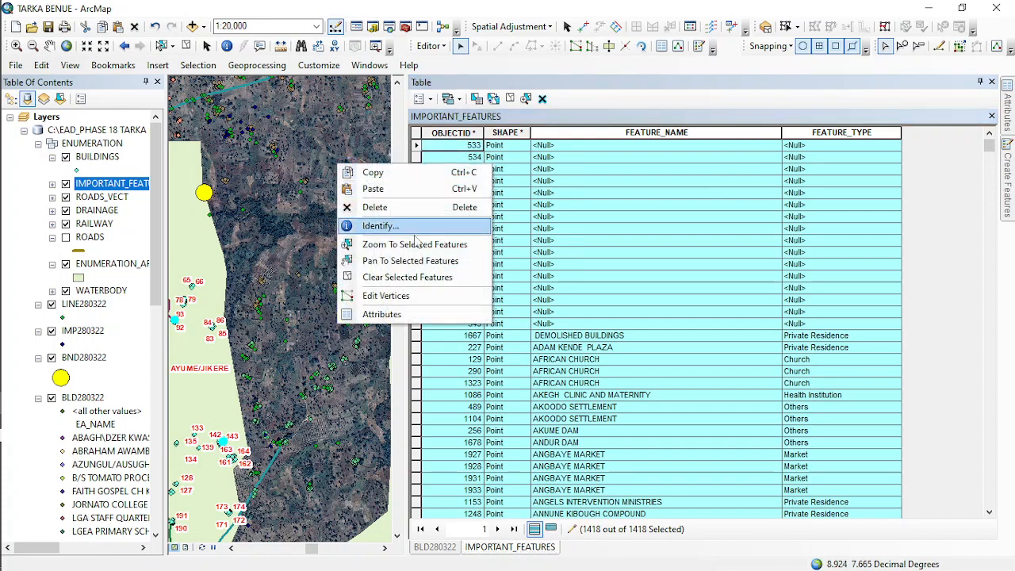
click(382, 194)
click(546, 290)
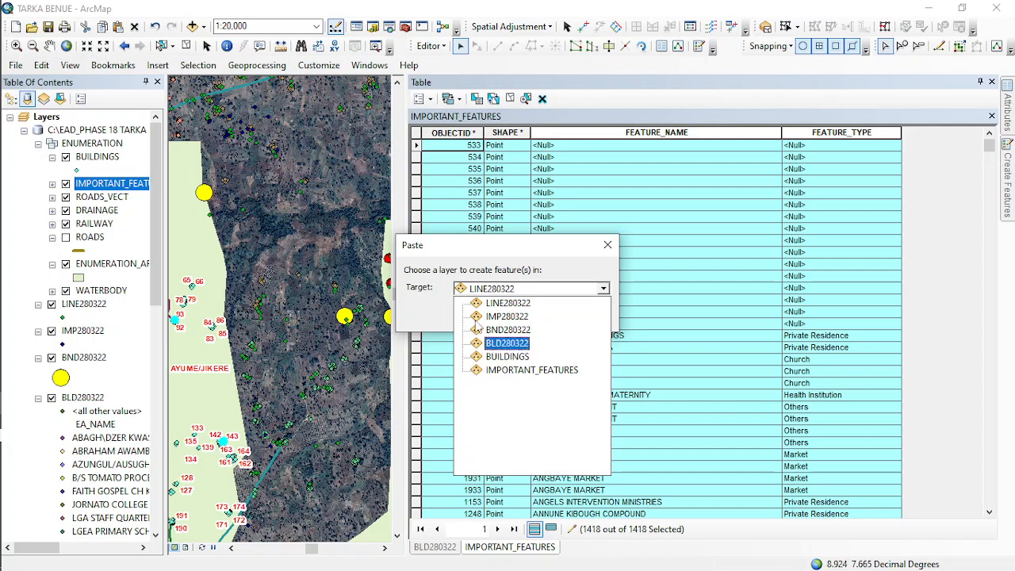
key(Return)
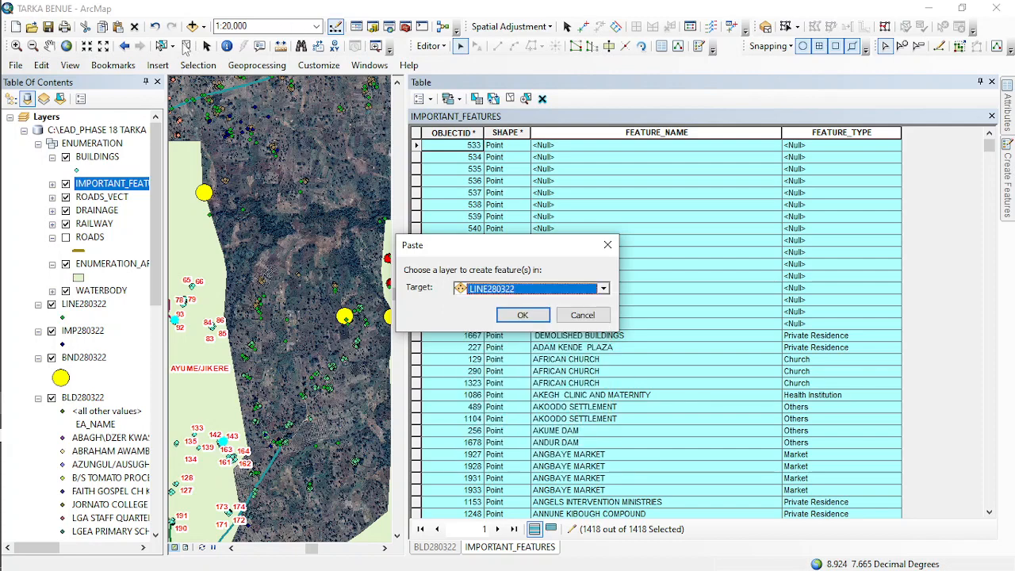
click(609, 245)
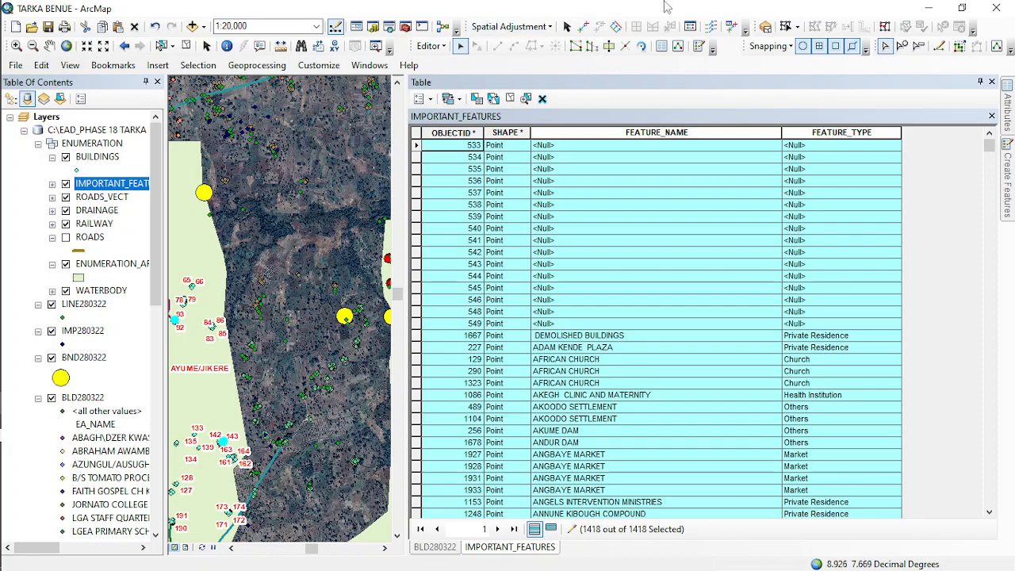
- Clear the feature selection and close the attribute tables
click(186, 45)
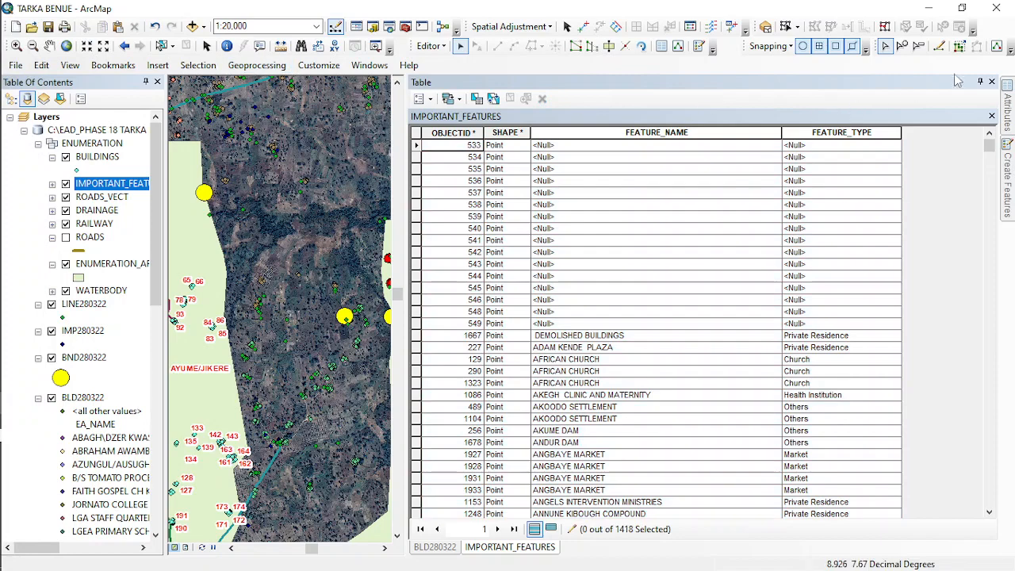
click(992, 81)
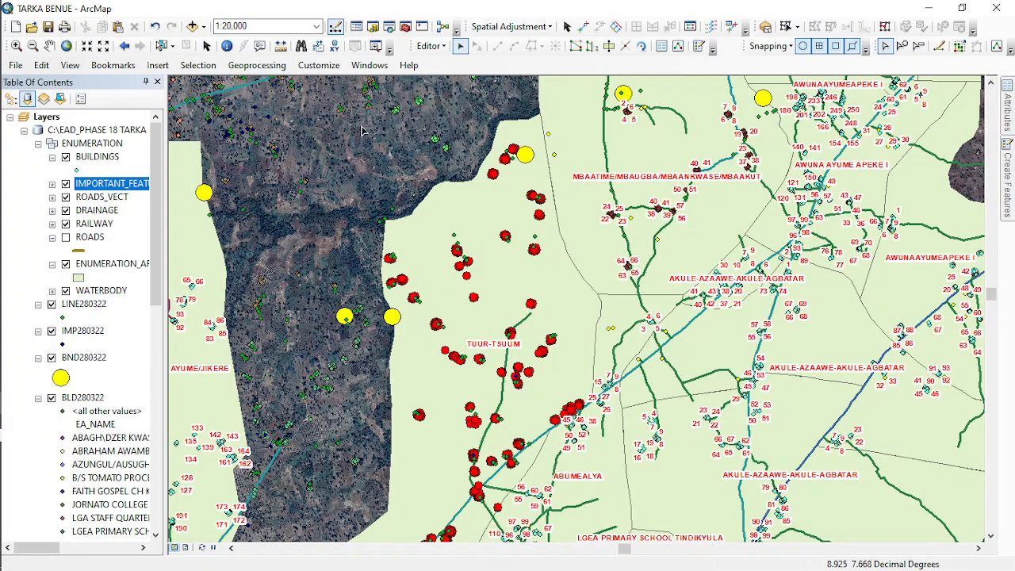
drag(294, 230, 347, 334)
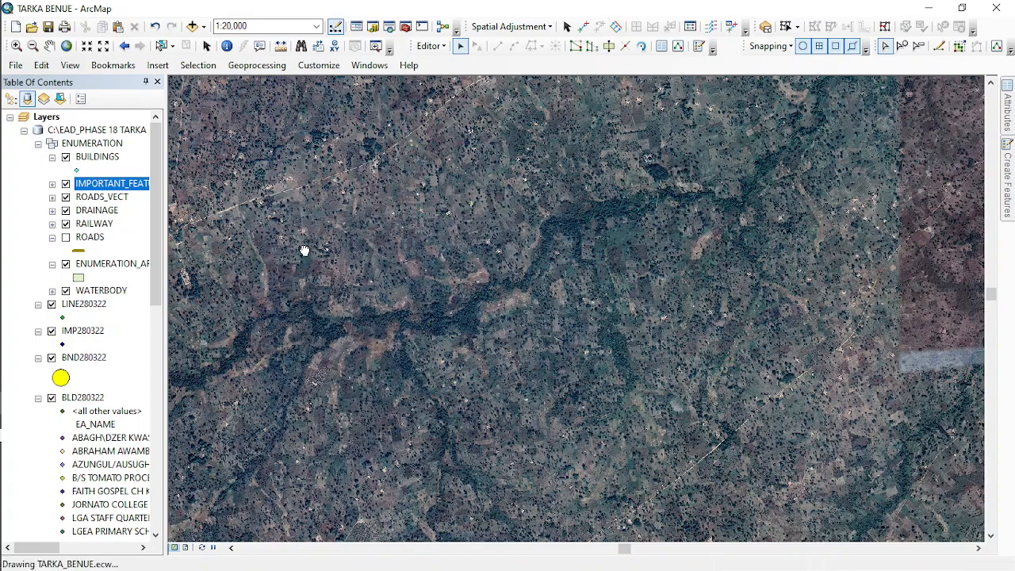
scroll(314, 249, up, 1)
scroll(314, 249, up, 2)
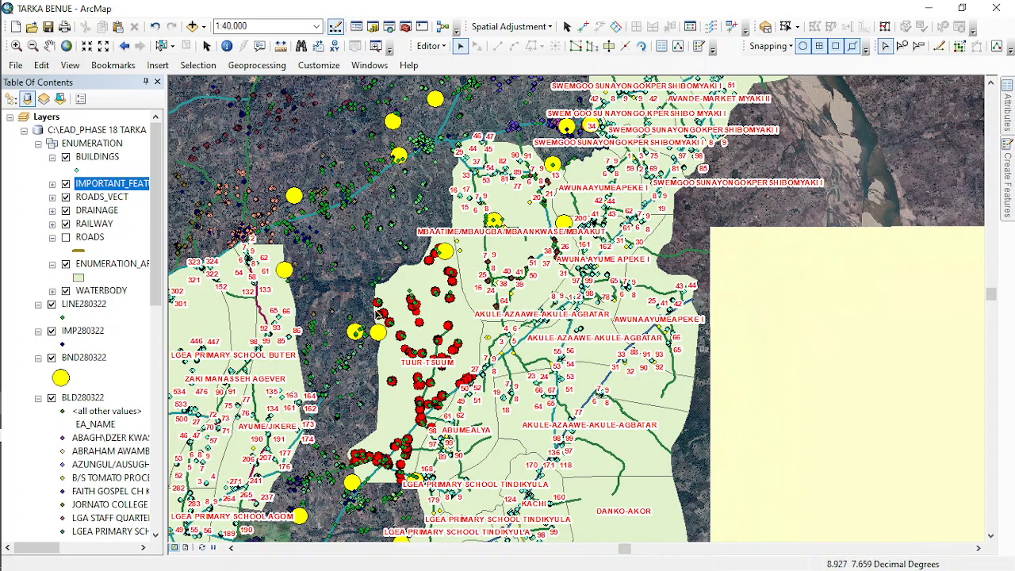
drag(326, 142, 449, 297)
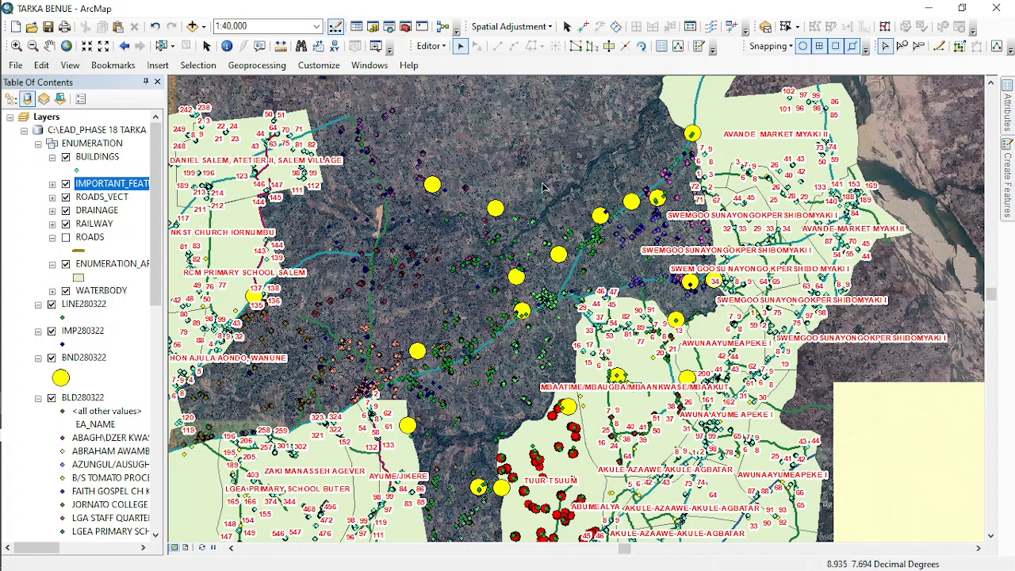
mouse_move(2, 337)
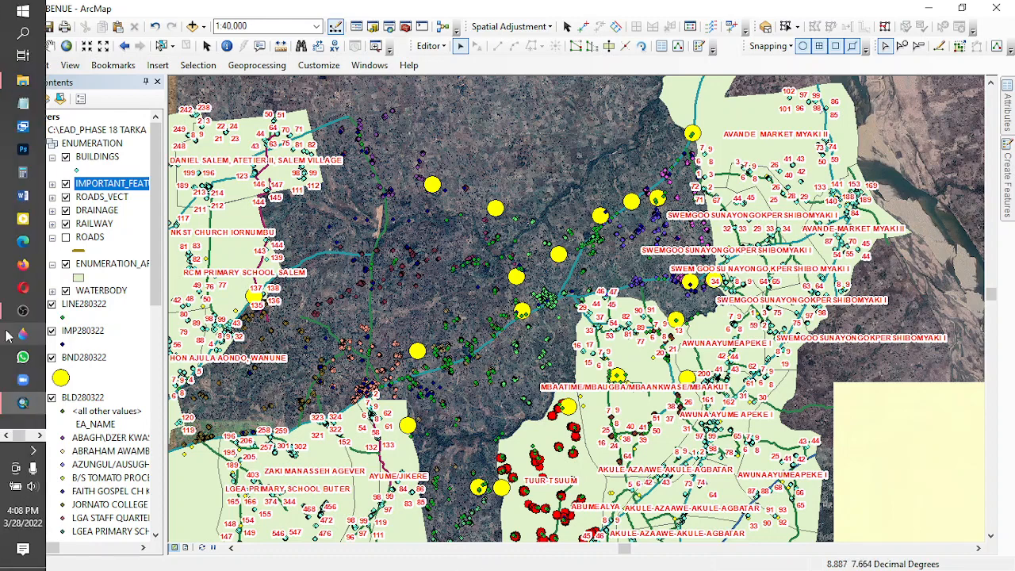